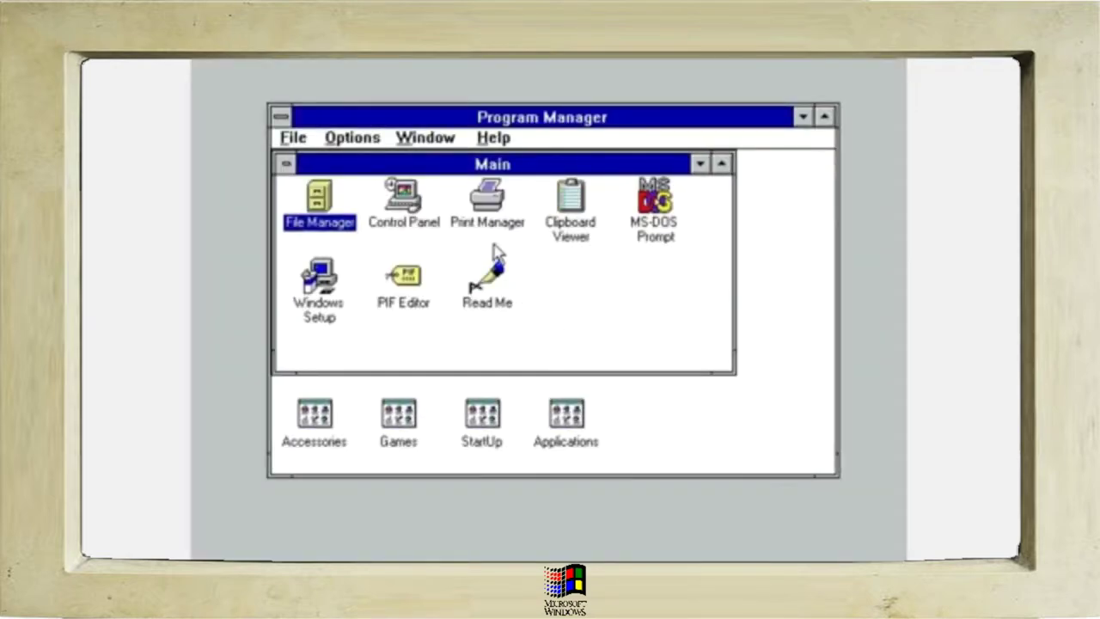
left_click(411, 213)
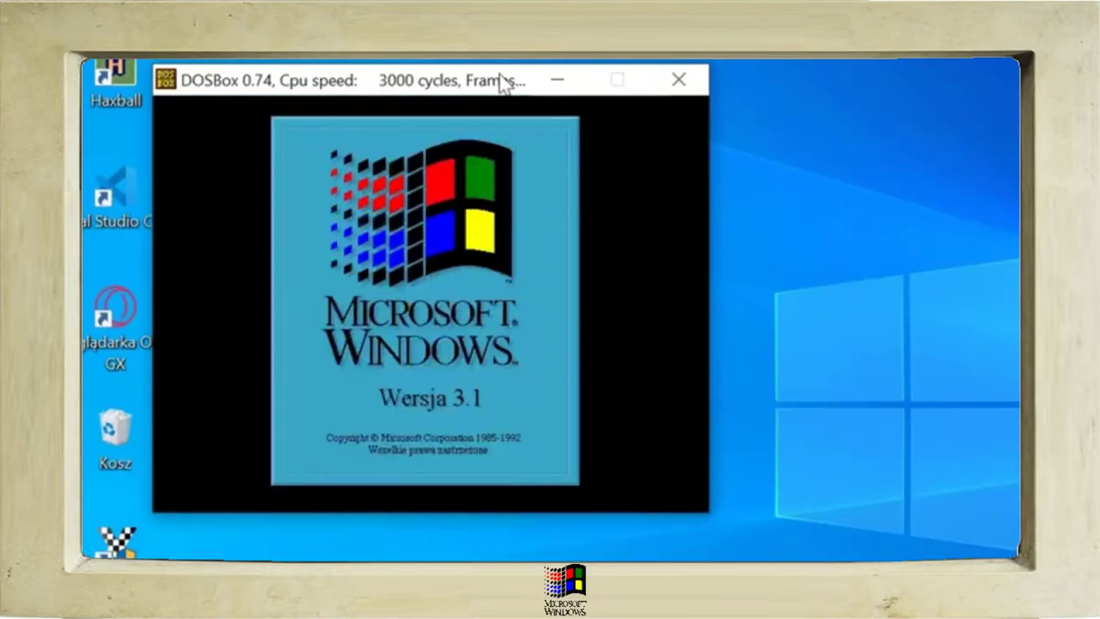
left_click_drag(503, 81, 643, 107)
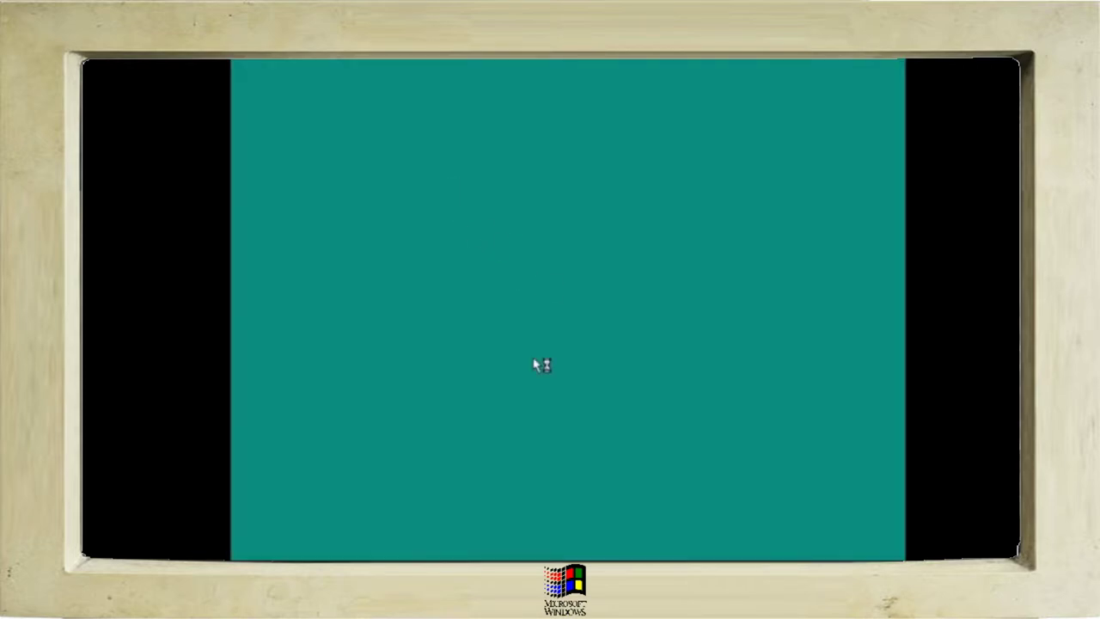
left_click(730, 220)
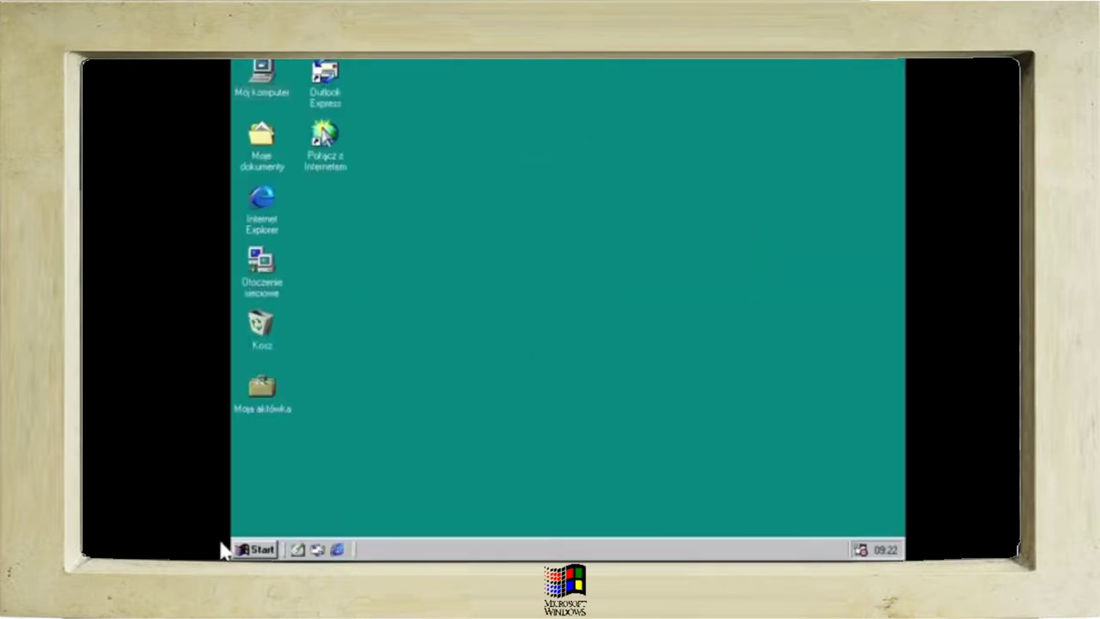
left_click_drag(567, 439, 645, 438)
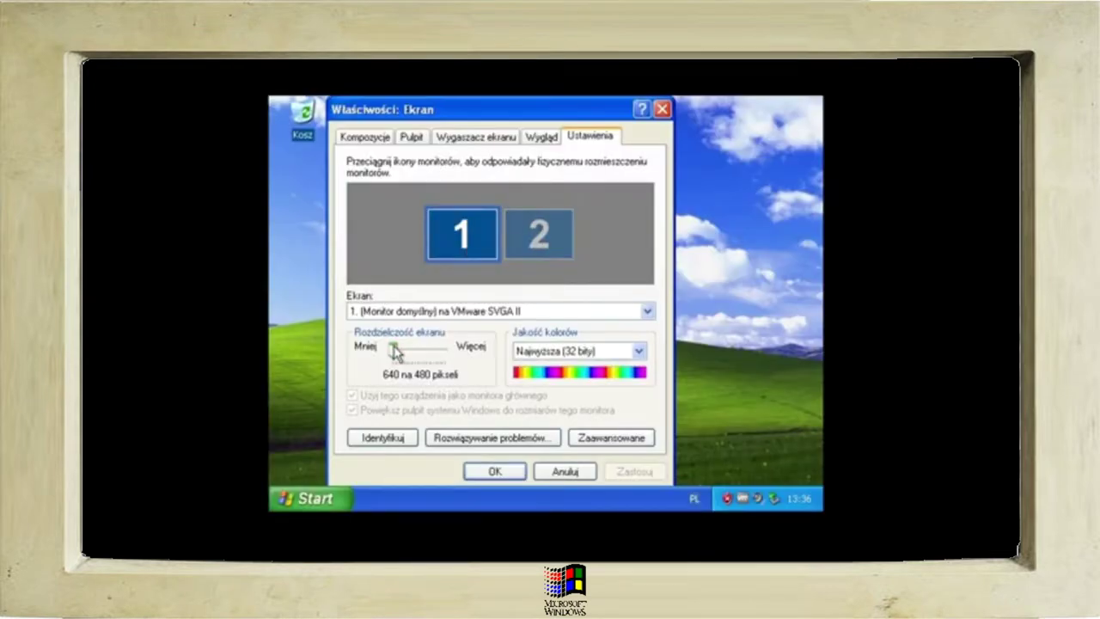
Adjust the screen resolution of monitor 1, select monitor 2, and accept the display settings
left_click_drag(393, 348, 406, 354)
left_click(538, 222)
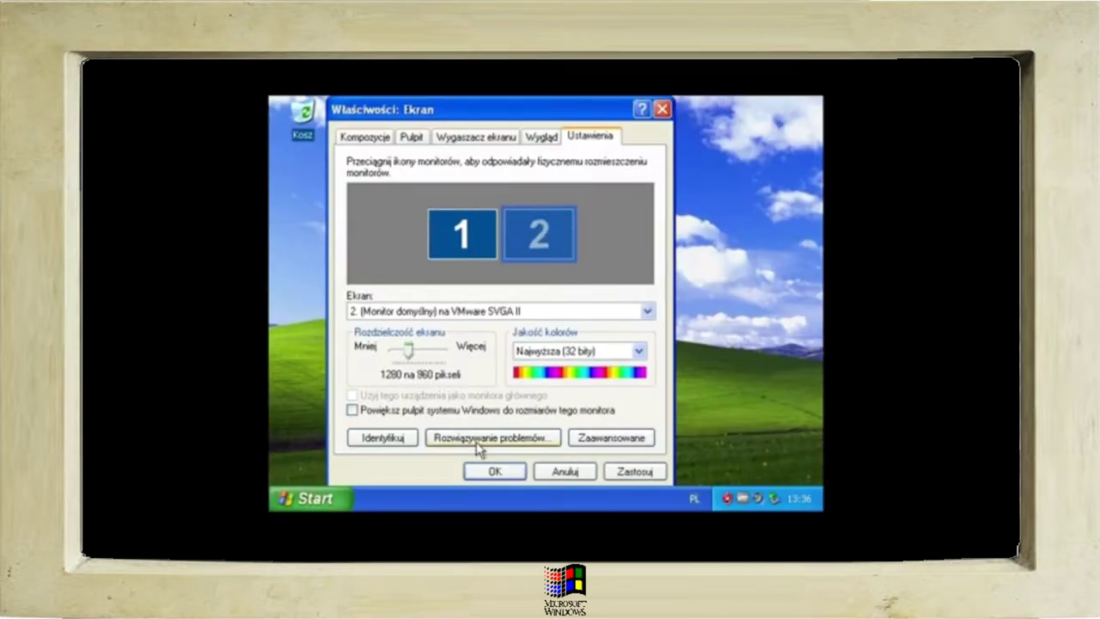
left_click(514, 472)
left_click(428, 169)
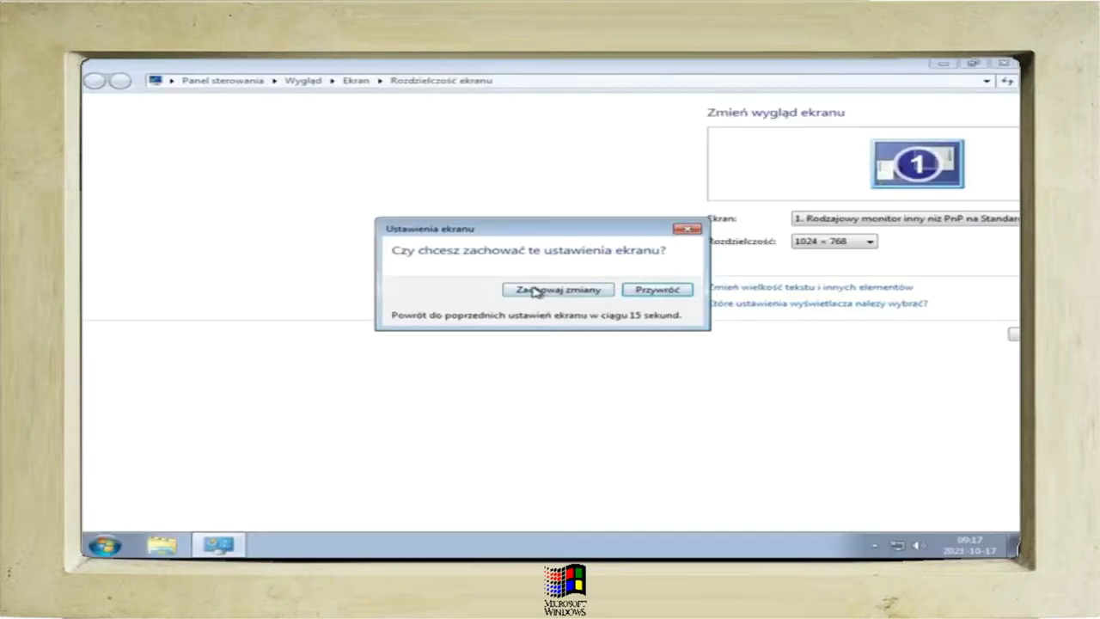
Keep the 1024 × 768 screen resolution, close the screen settings and bring up the Start menu
left_click(533, 289)
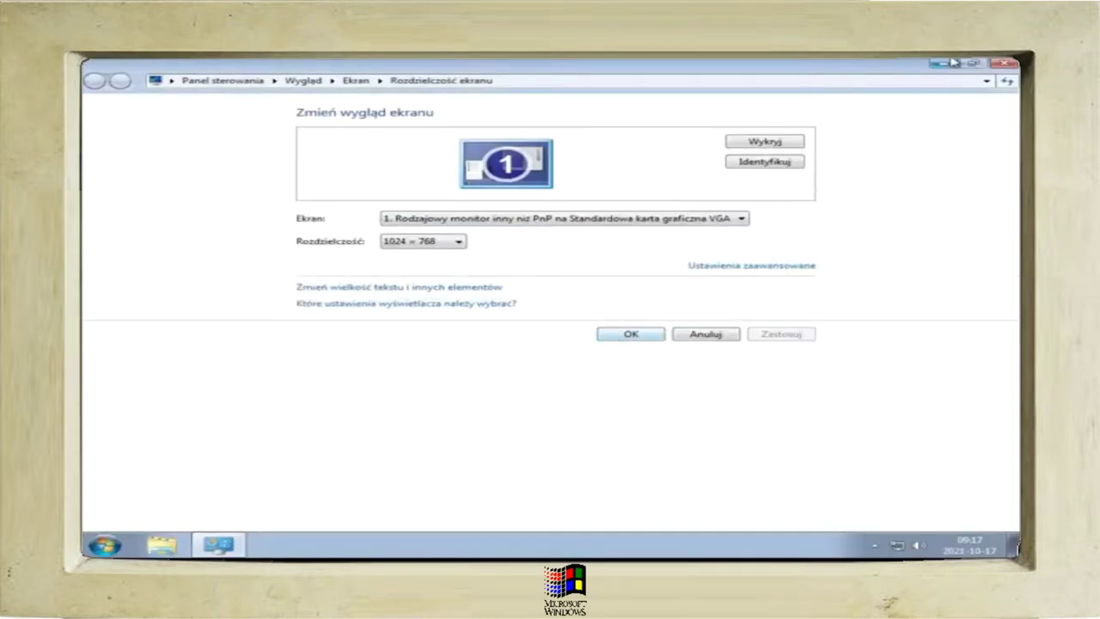
left_click(614, 338)
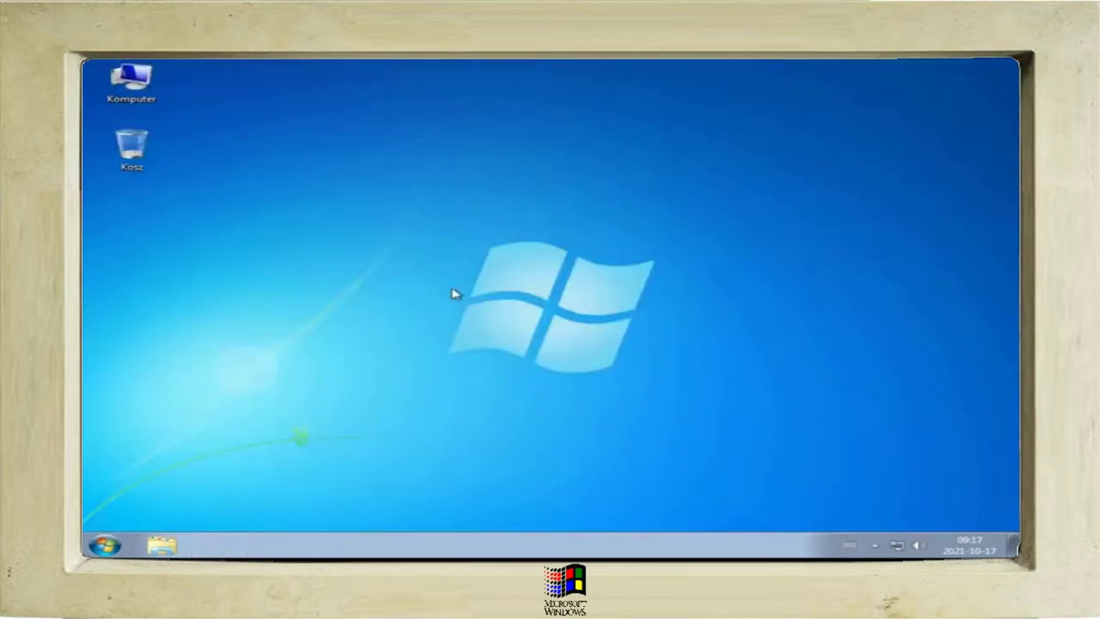
left_click(107, 547)
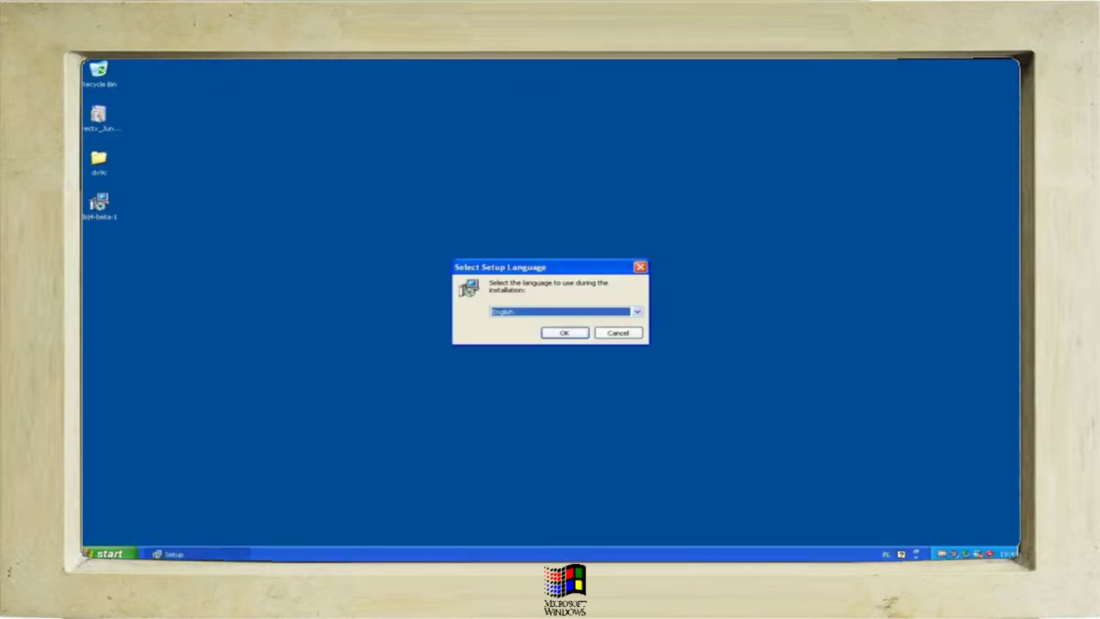
Choose Polski as the setup language and continue to the installer's licence agreement
key("alt+Down")
key("Down")
key("Return")
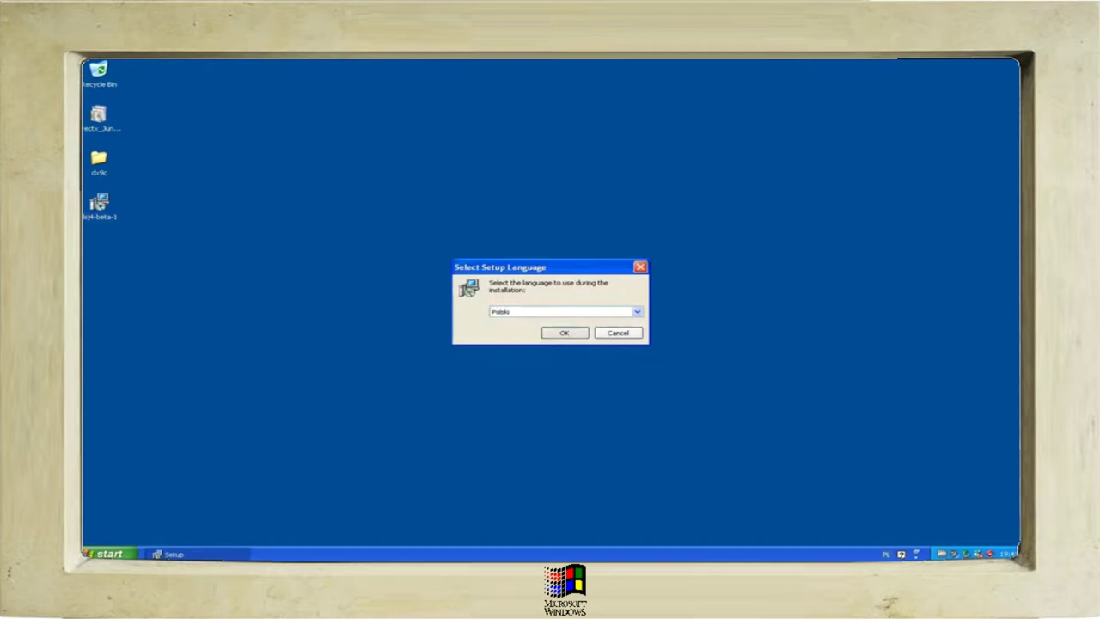
key("Return")
key("Return")
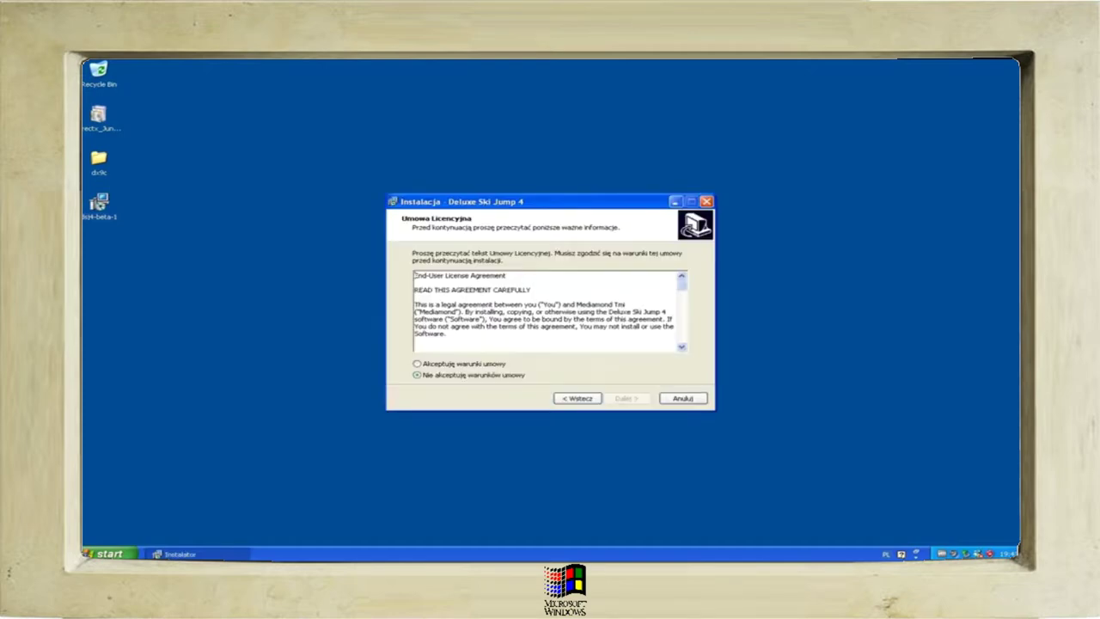
Accept the licence agreement and keep the default installation folder C:\Program Files\Deluxe Ski Jump 4
left_click(417, 363)
key("Return")
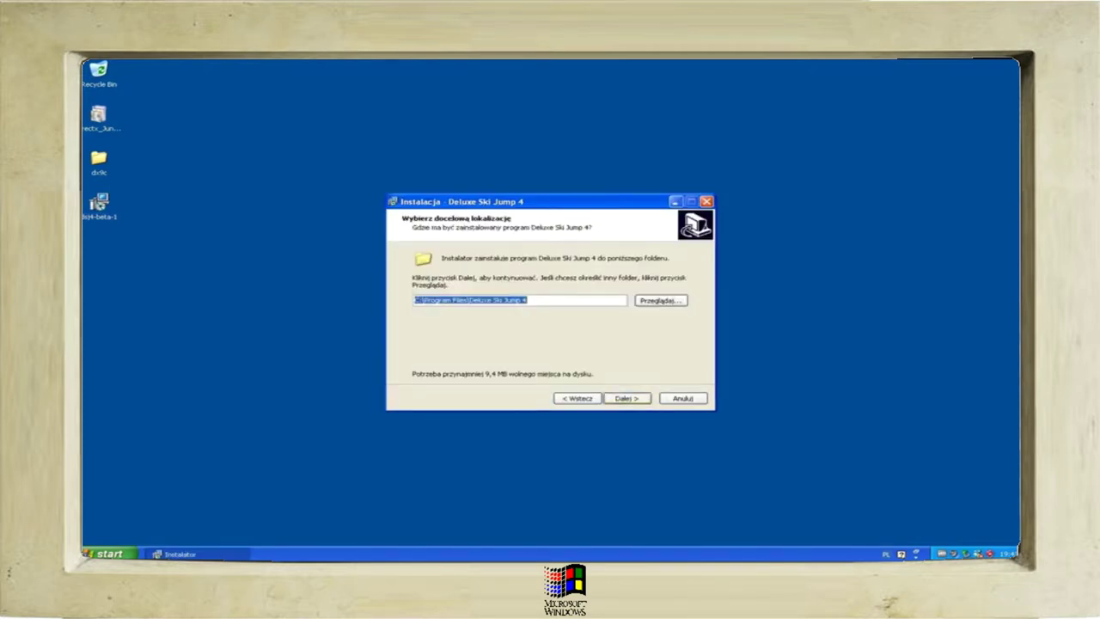
key("Return")
key("Return")
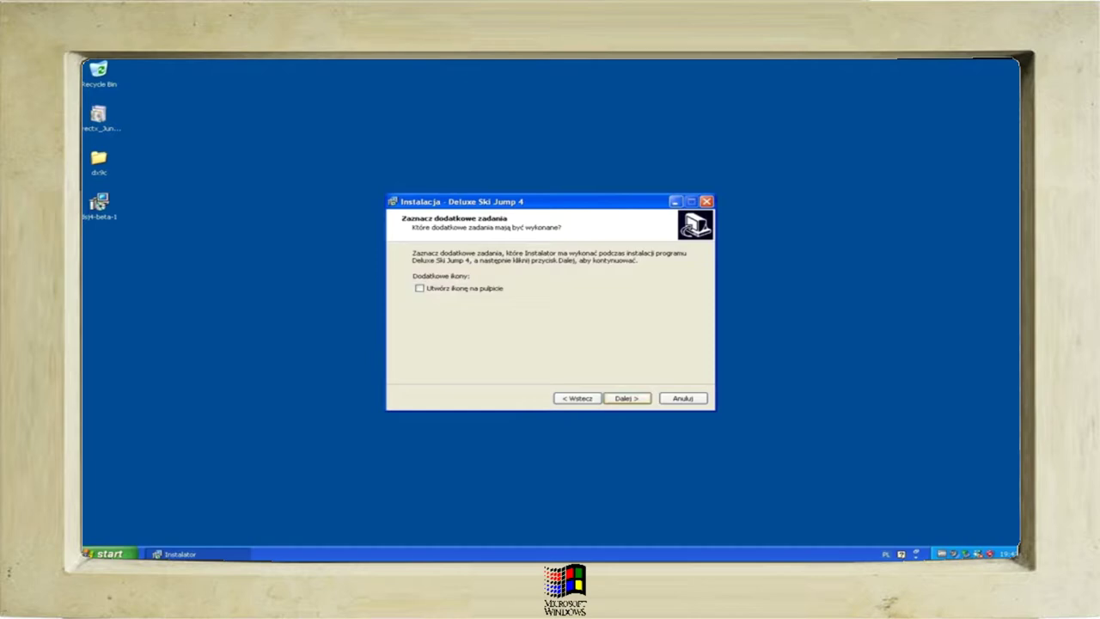
Install Deluxe Ski Jump 4 with a desktop icon and finish the setup wizard with only Ustawienia selected
key("Return")
key("Return")
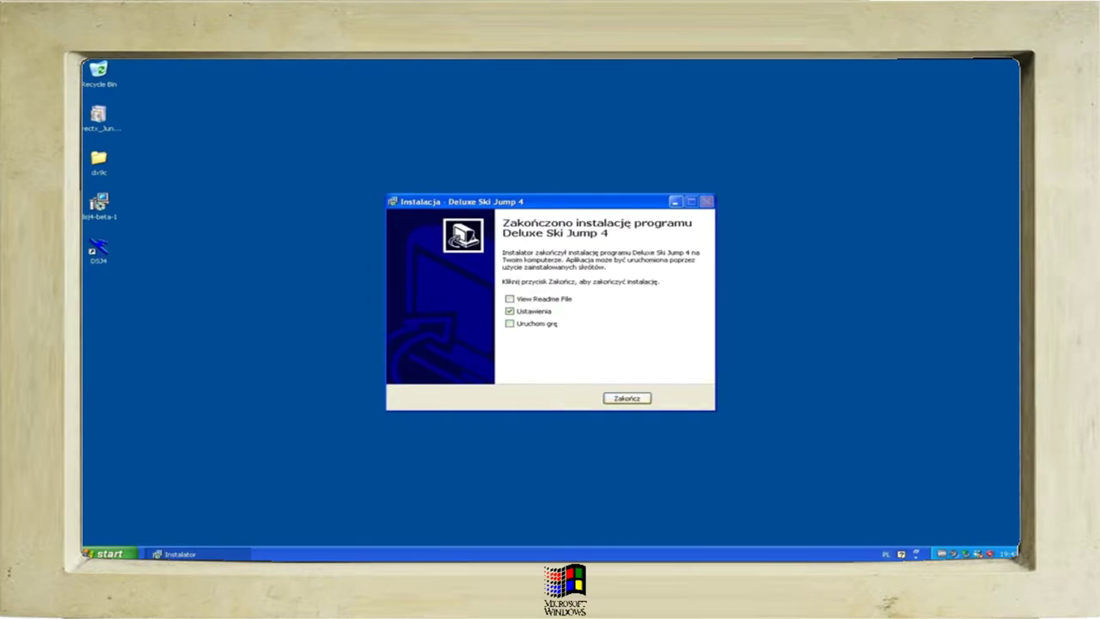
key("Return")
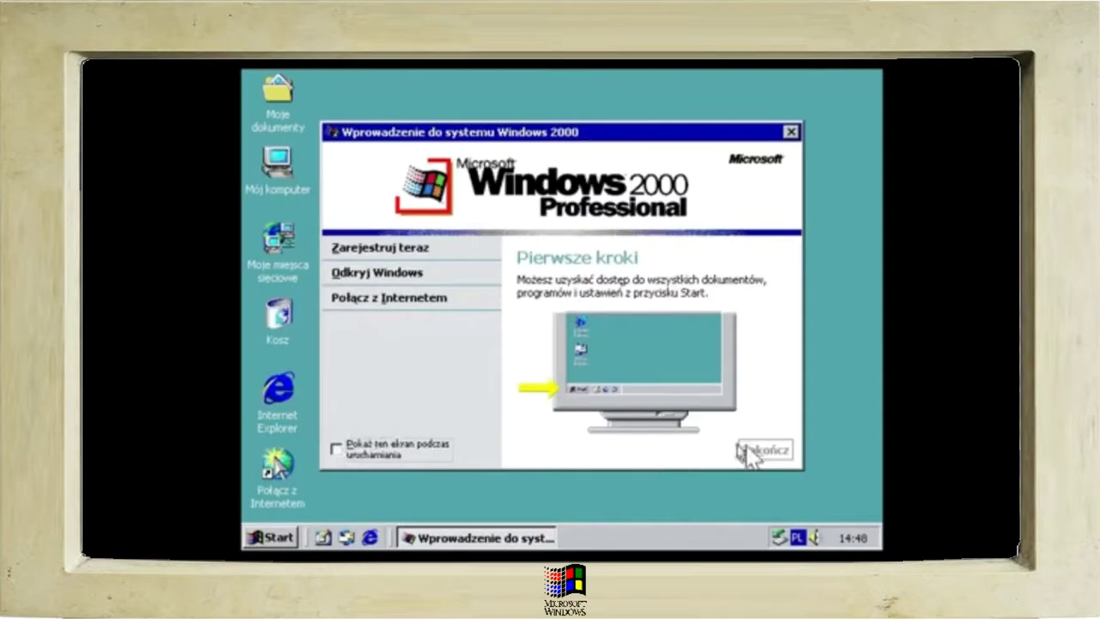
Close the Windows 2000 introduction window and take a look at the Start menu
left_click(752, 455)
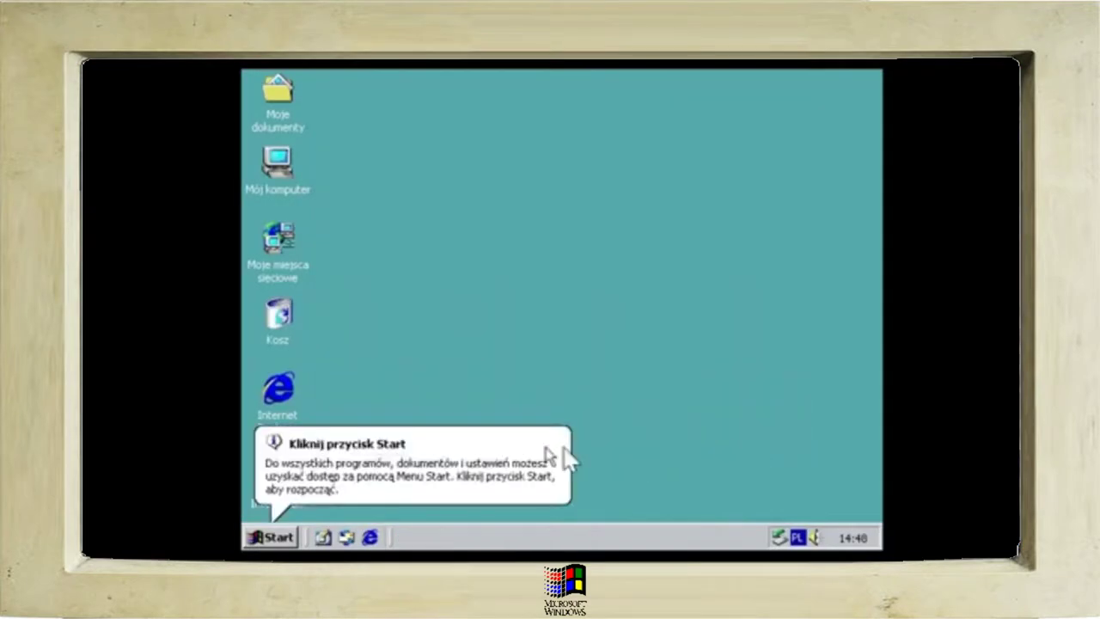
left_click(285, 536)
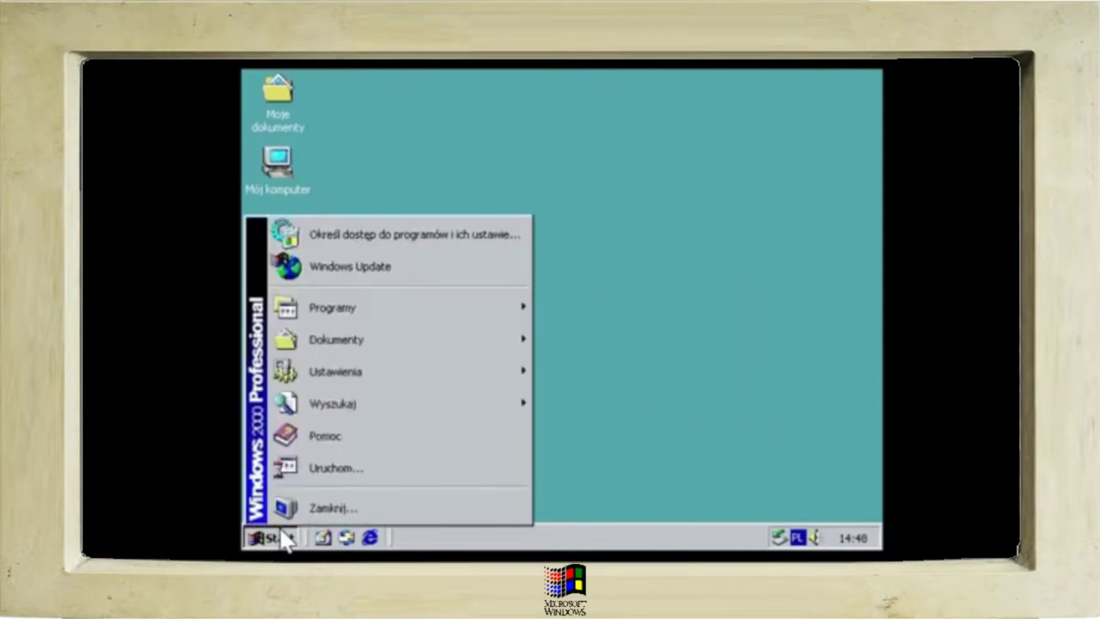
left_click(663, 362)
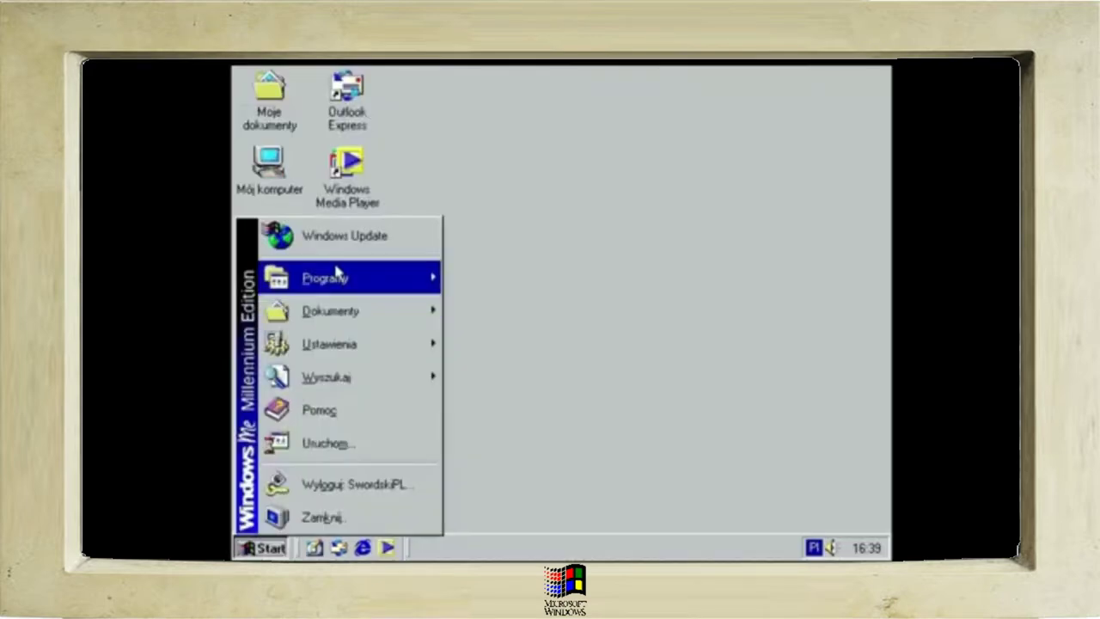
Look through the installed games in Windows Me and open the Control Panel
mouse_move(338, 284)
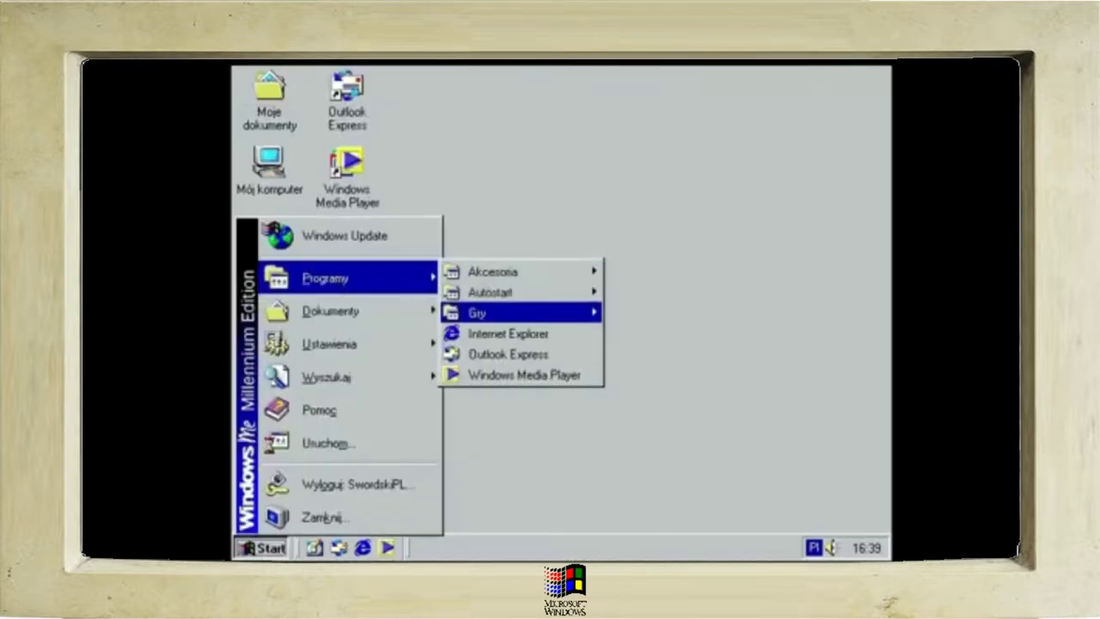
mouse_move(493, 311)
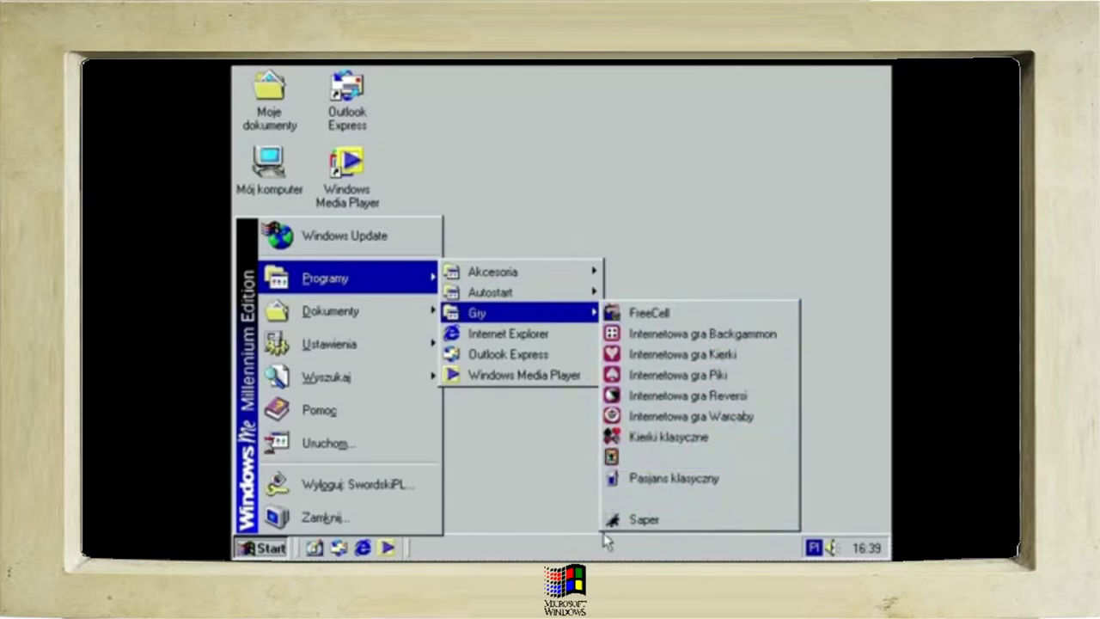
mouse_move(327, 359)
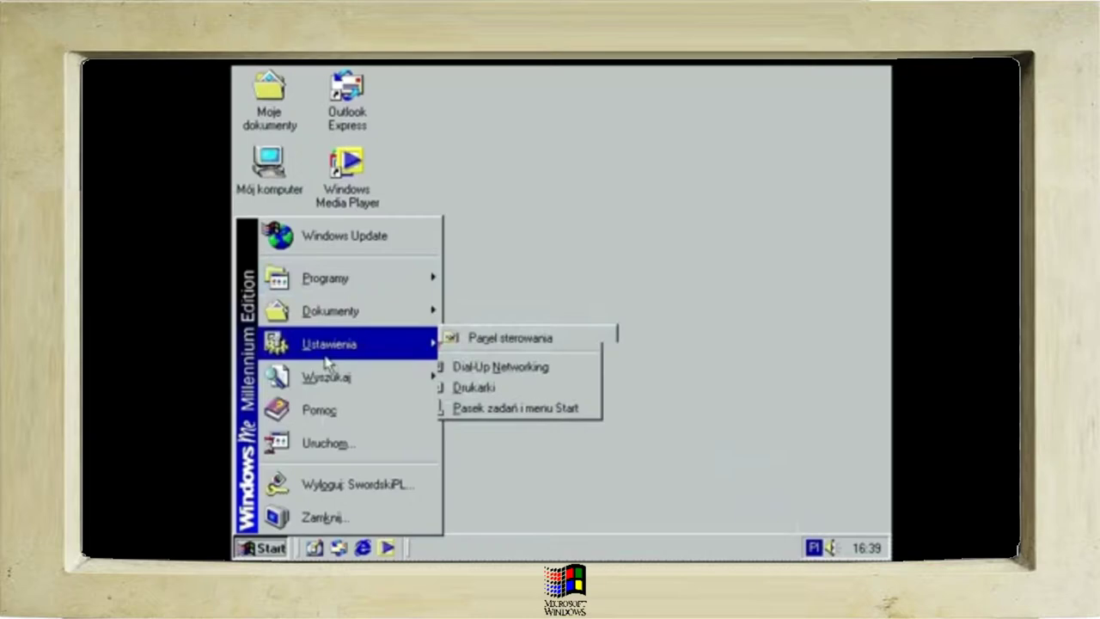
left_click(497, 341)
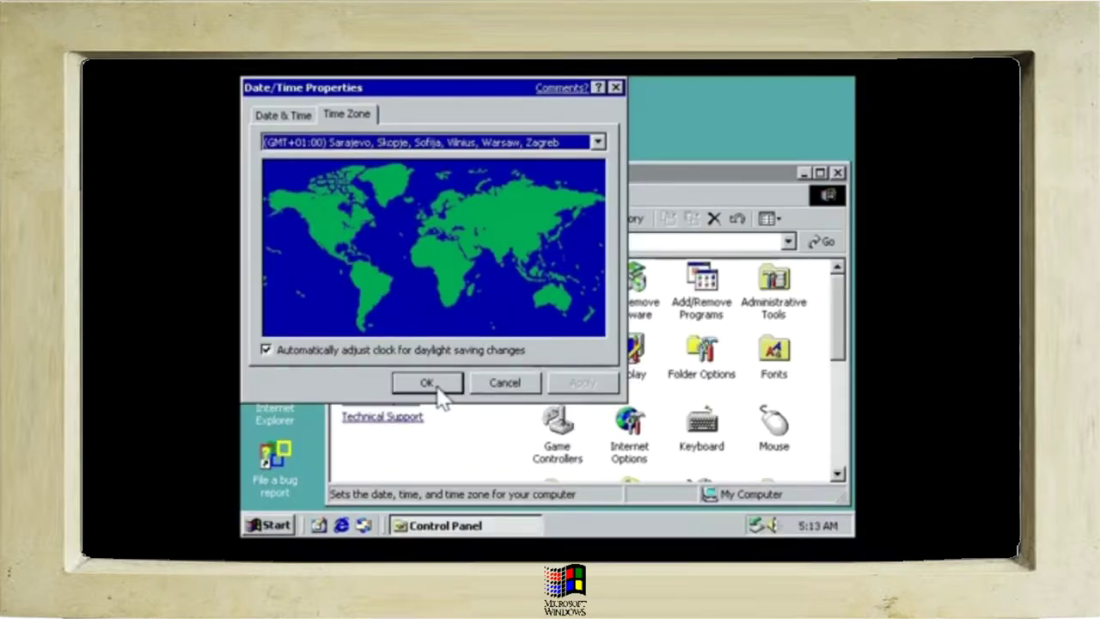
Set the hour of the system clock to 8 PM in the date and time properties and apply it
left_click(290, 113)
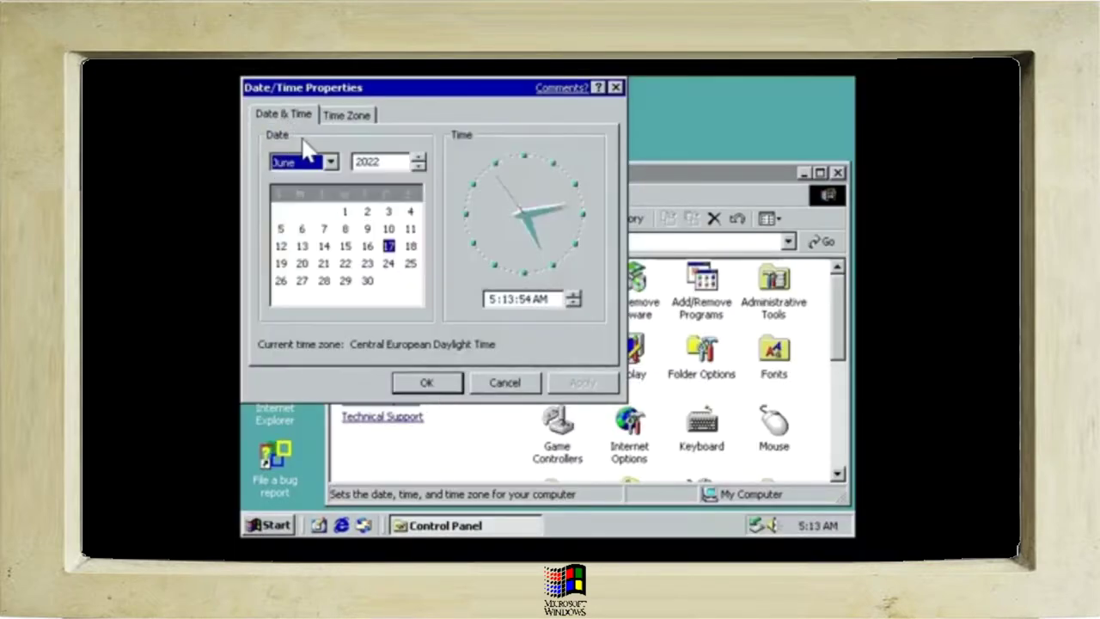
left_click(491, 298)
type("8")
left_click(540, 300)
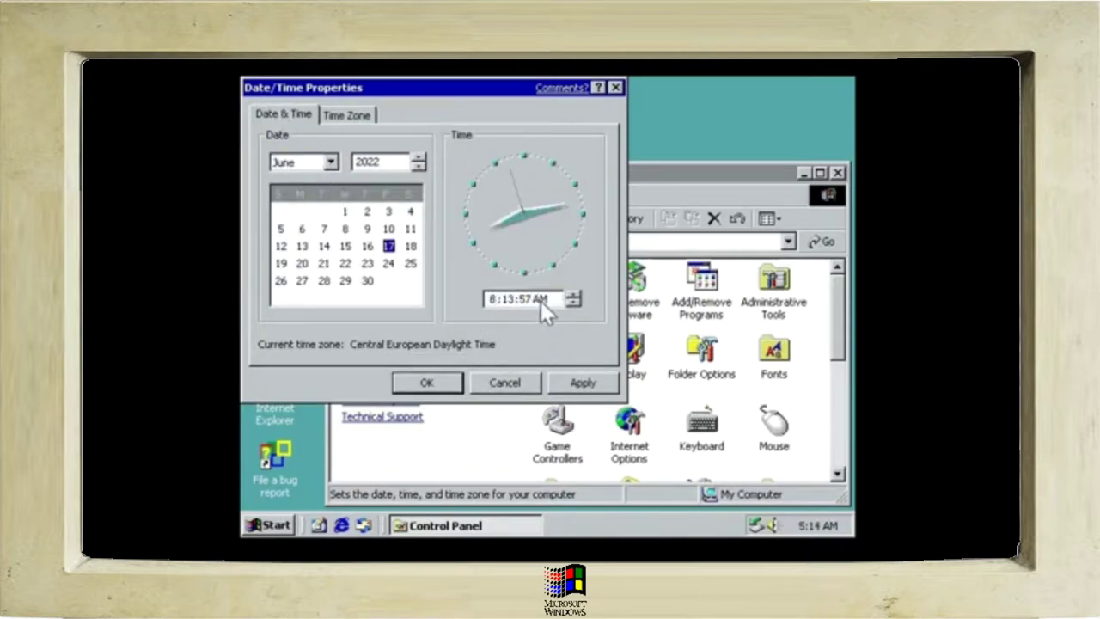
type("p")
left_click(573, 386)
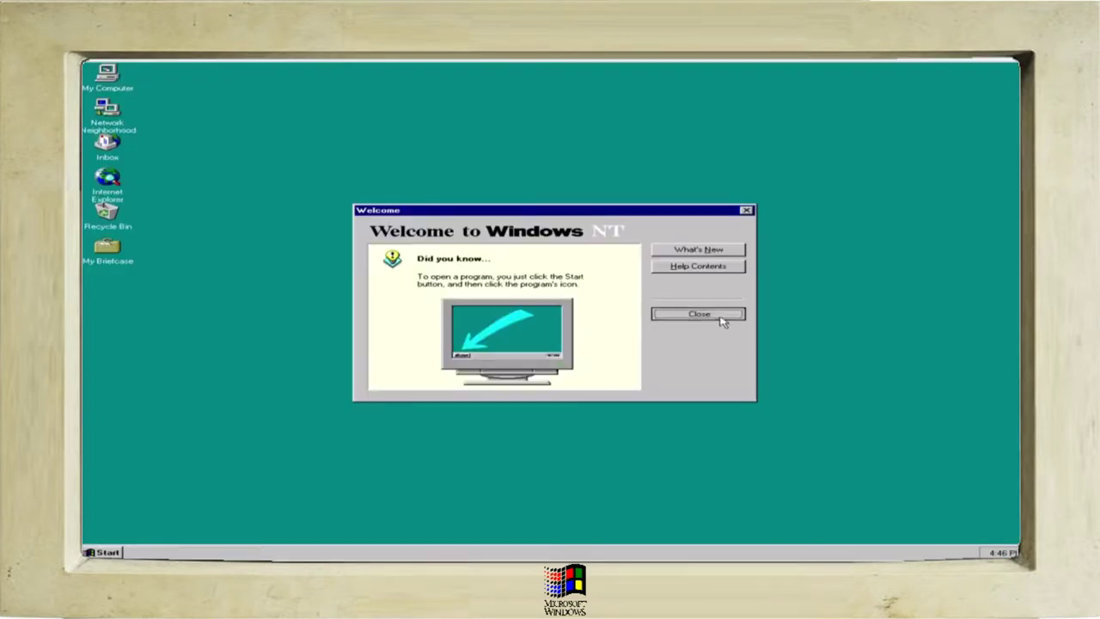
Close the Windows NT welcome window and open the desktop's properties
left_click(698, 314)
right_click(453, 345)
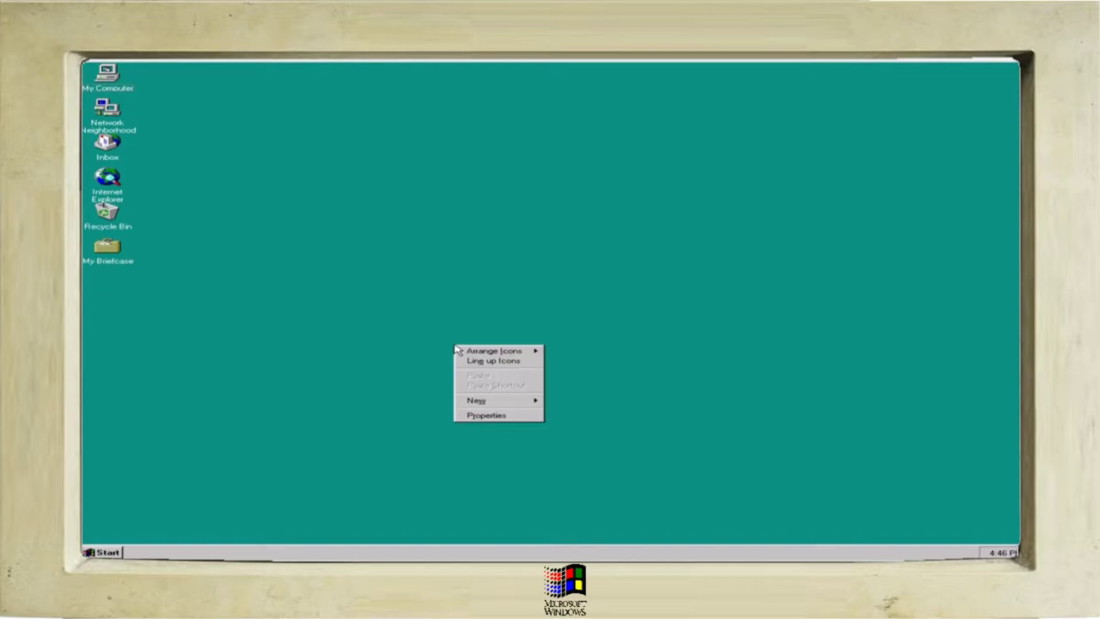
left_click(469, 418)
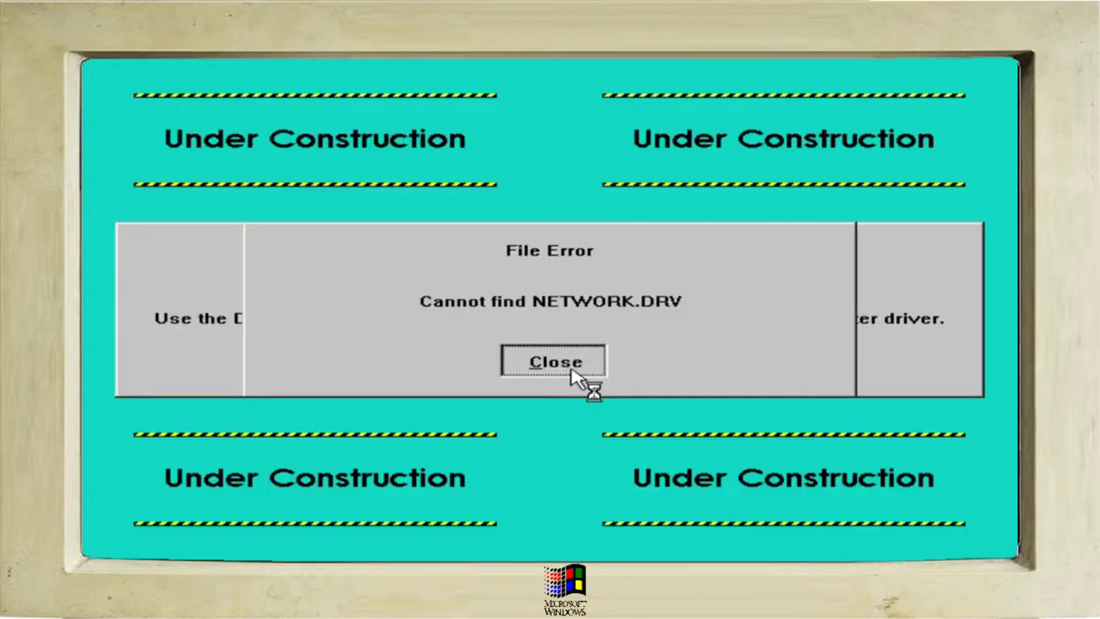
Dismiss the missing NETWORK.DRV error and agree to create an emergency bootable floppy disk in Windows Setup
left_click(572, 372)
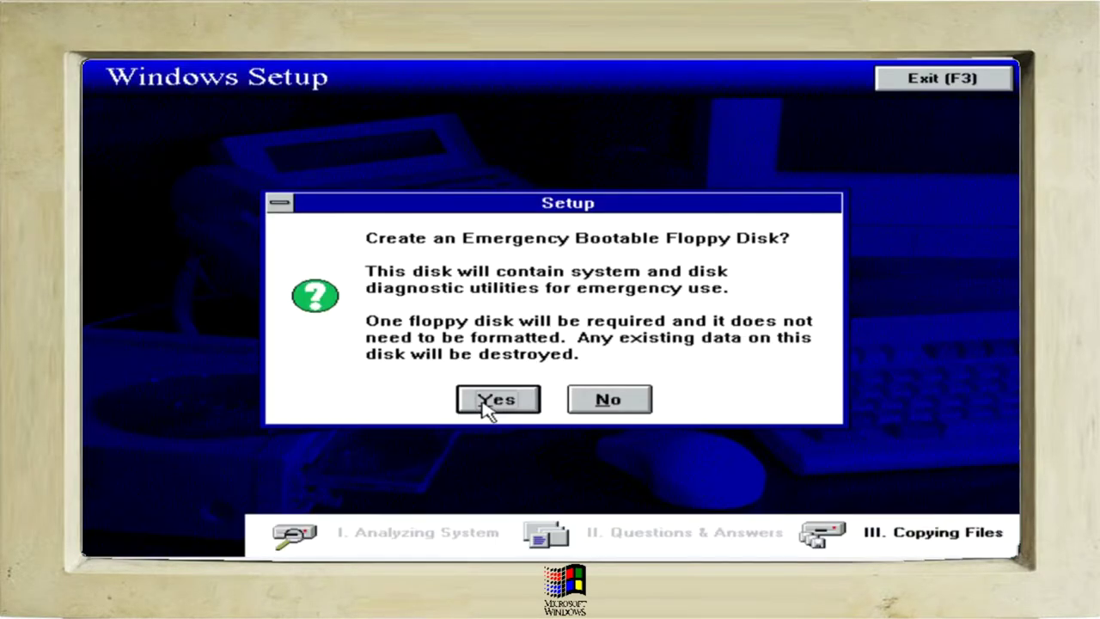
left_click(486, 404)
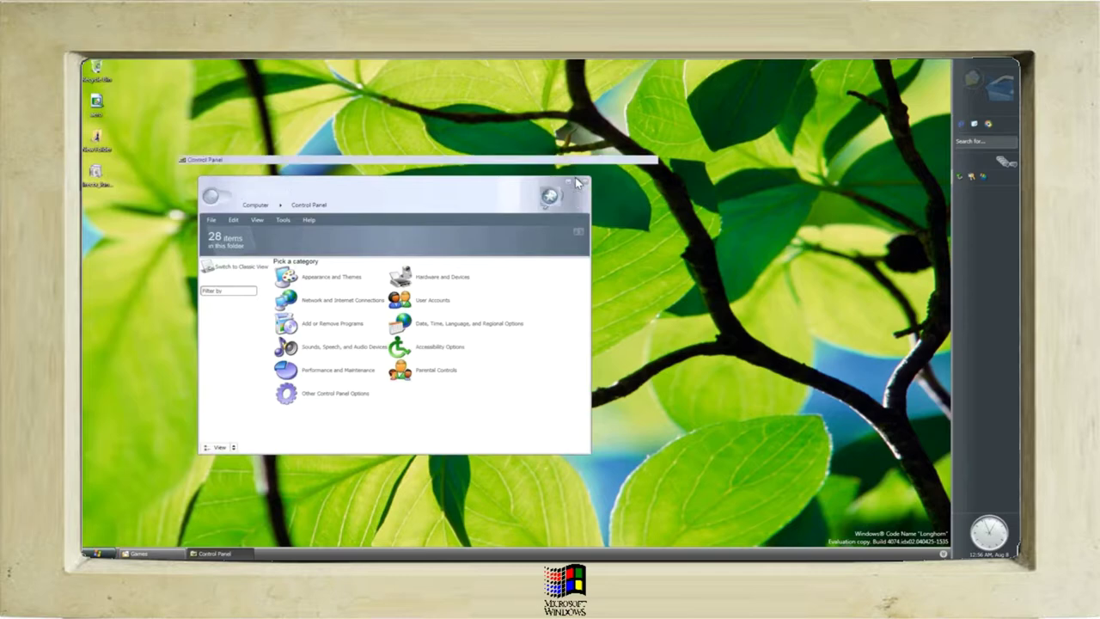
Close the Control Panel window on the Longhorn desktop
left_click(575, 177)
left_click(233, 164)
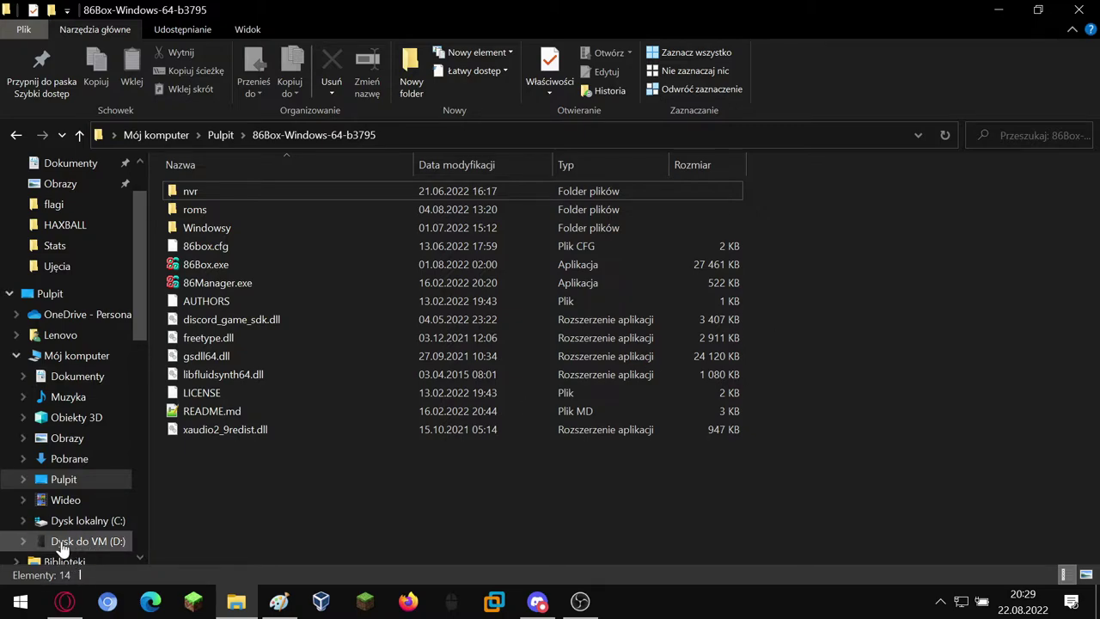
Open the Windows 95 Build 347 folder inside Pliki do maszyn wirtualnych on the Dysk do VM (D:) drive
scroll(76, 549, "down", 1)
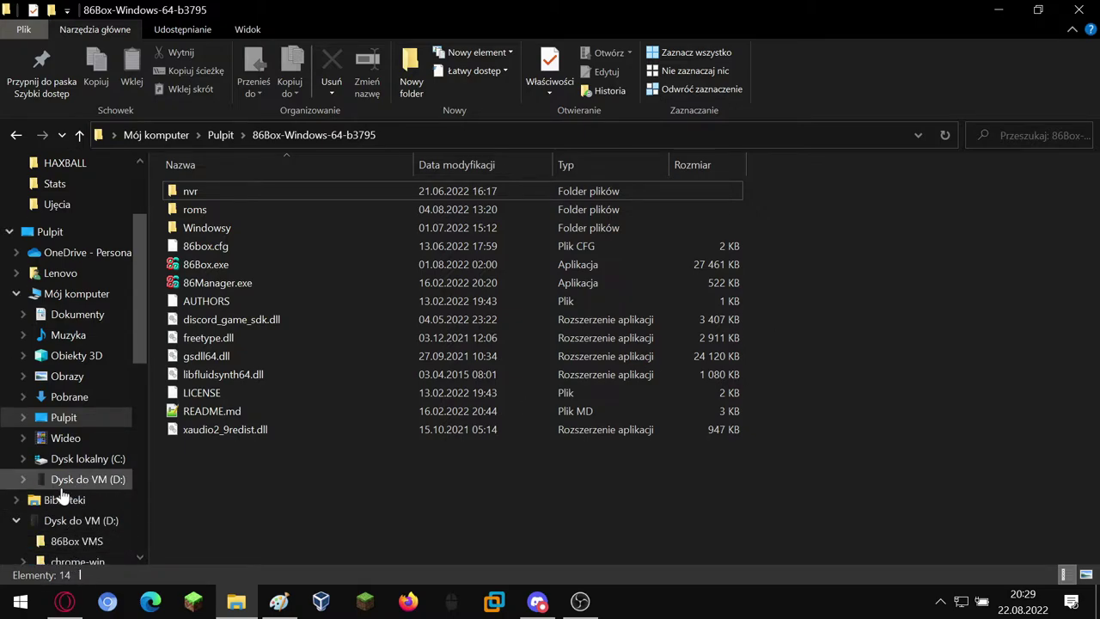
left_click(88, 480)
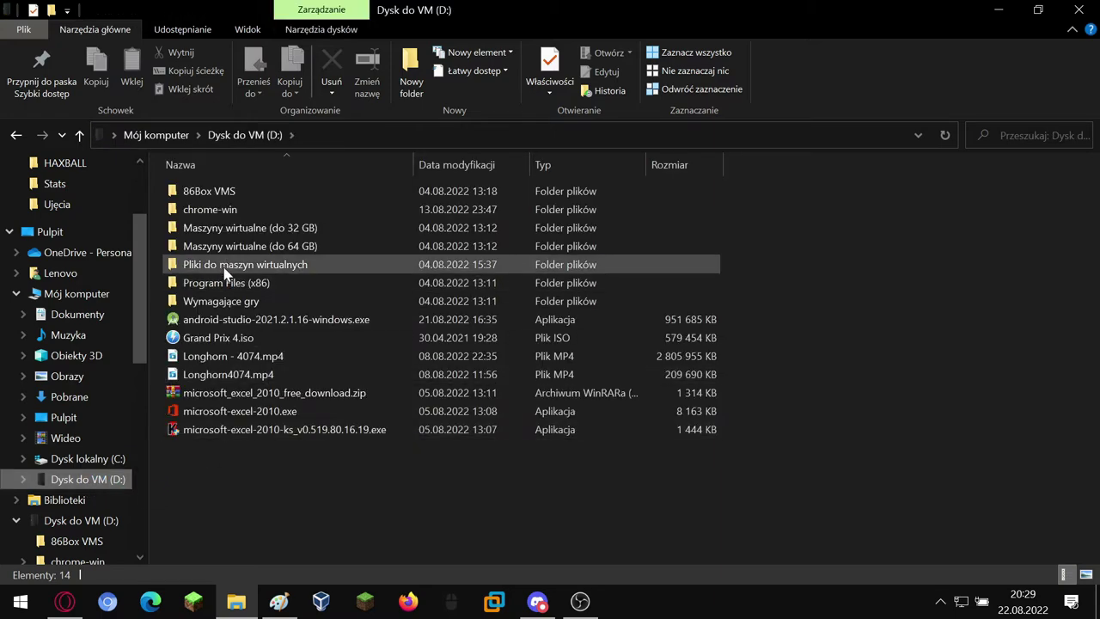
double_click(245, 265)
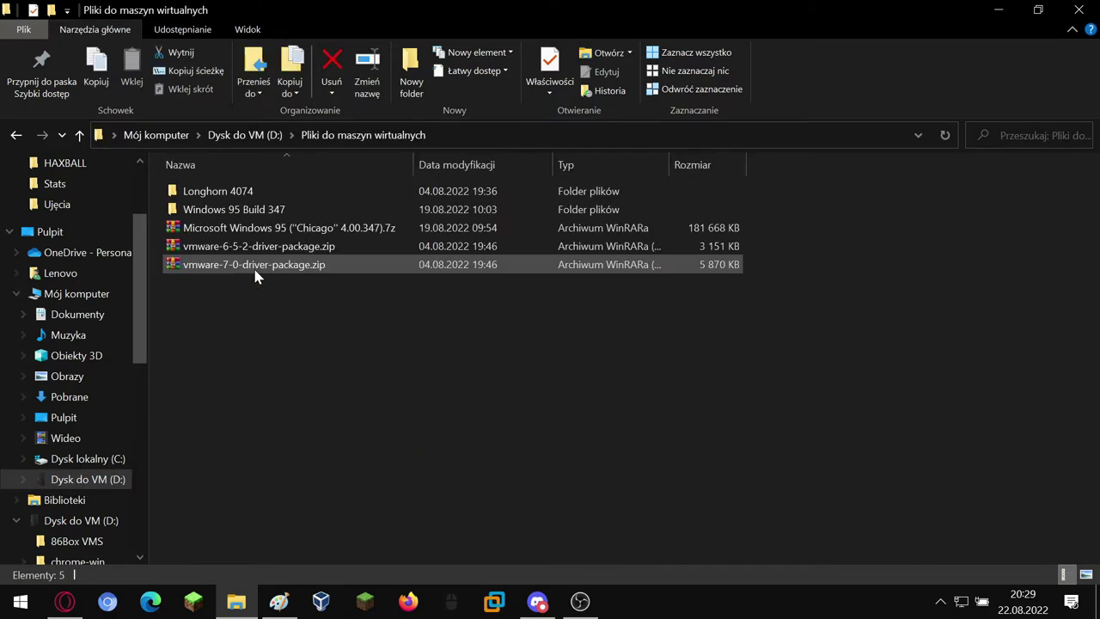
double_click(262, 211)
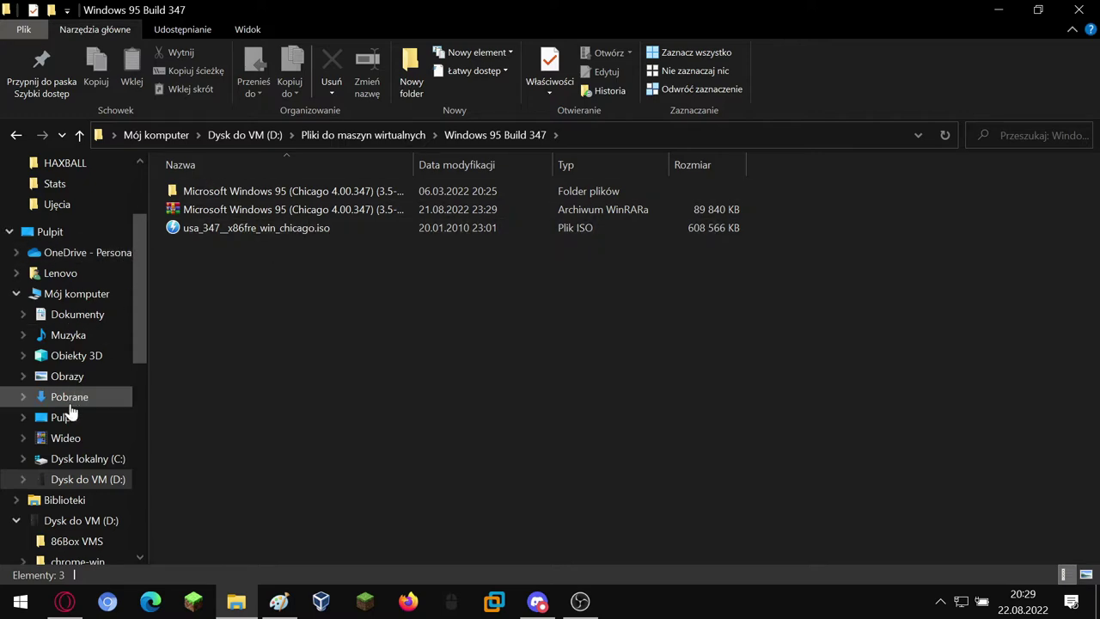
scroll(38, 363, "up", 2)
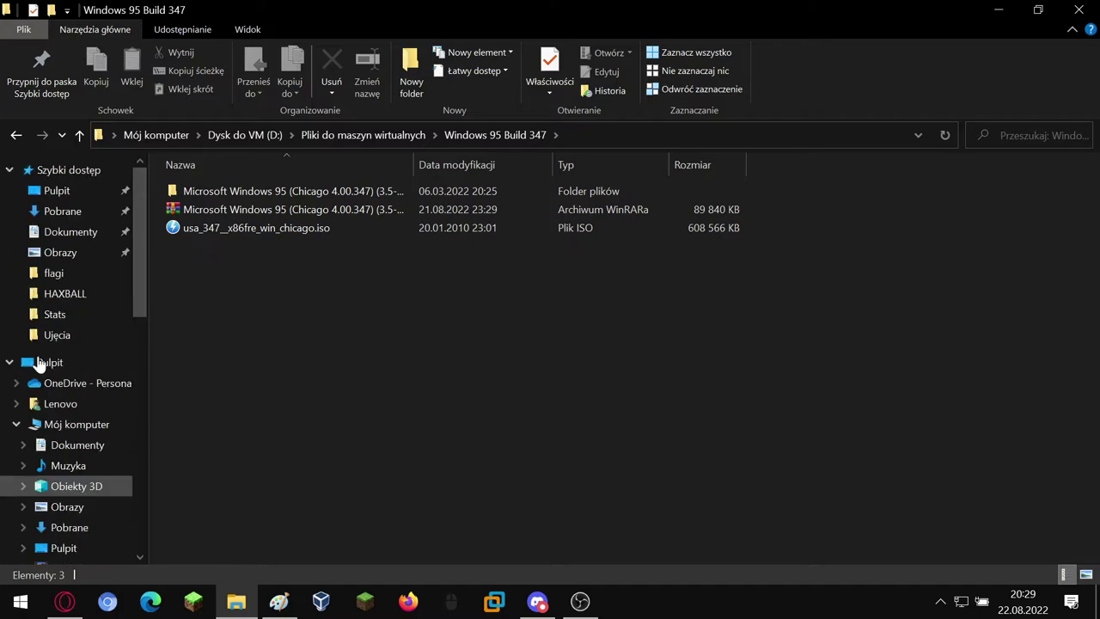
Return to the 86Box-Windows-64-b3795 folder and launch 86Manager.exe
left_click(14, 136)
left_click(15, 136)
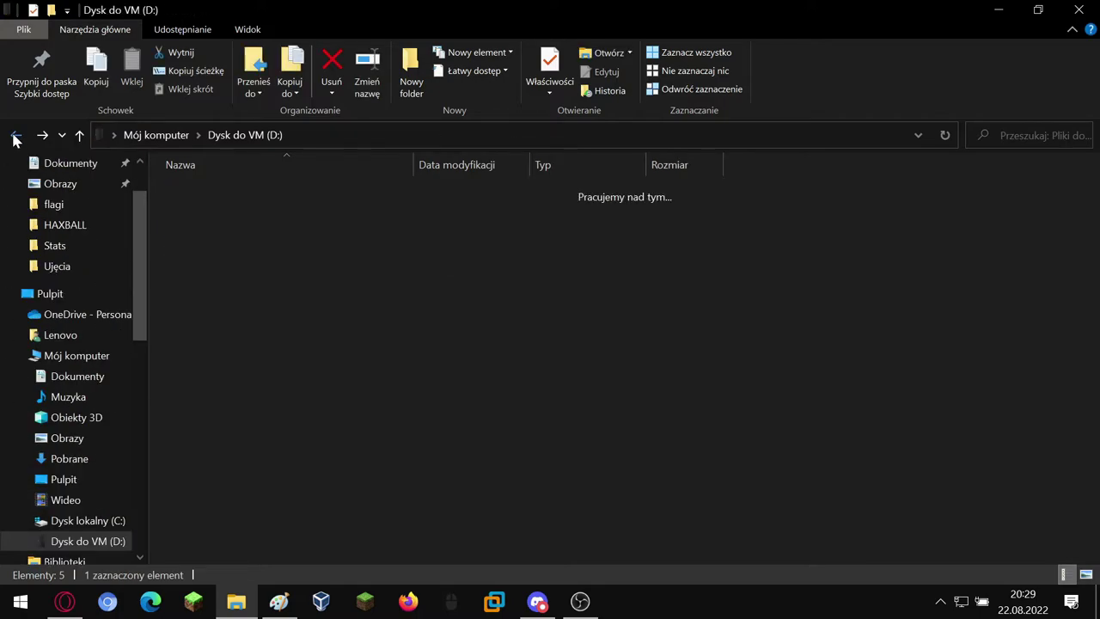
left_click(15, 135)
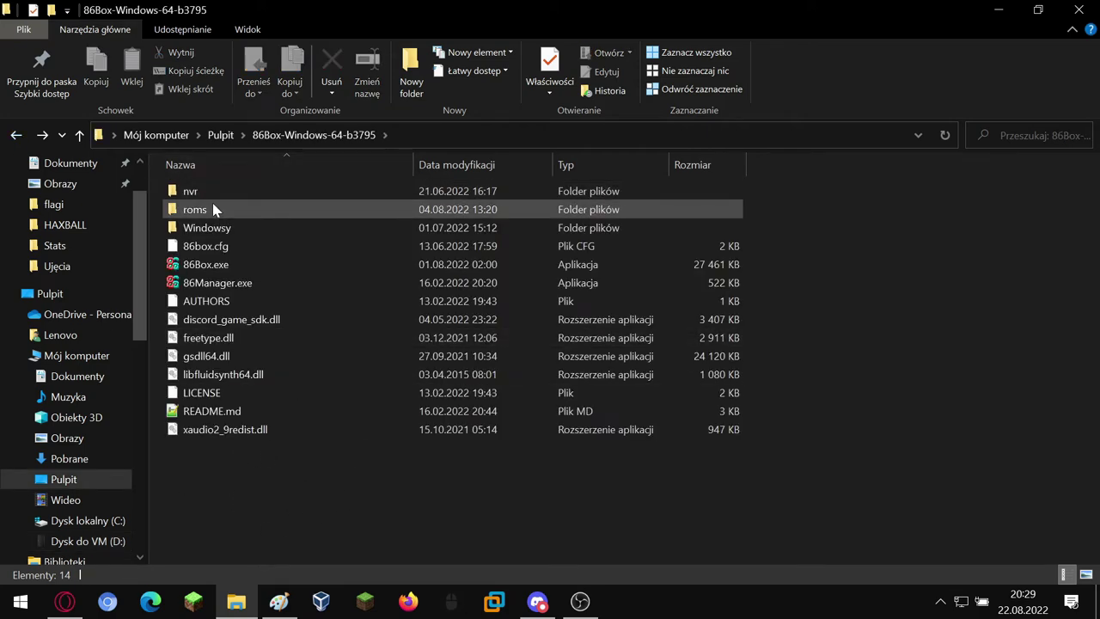
mouse_move(215, 210)
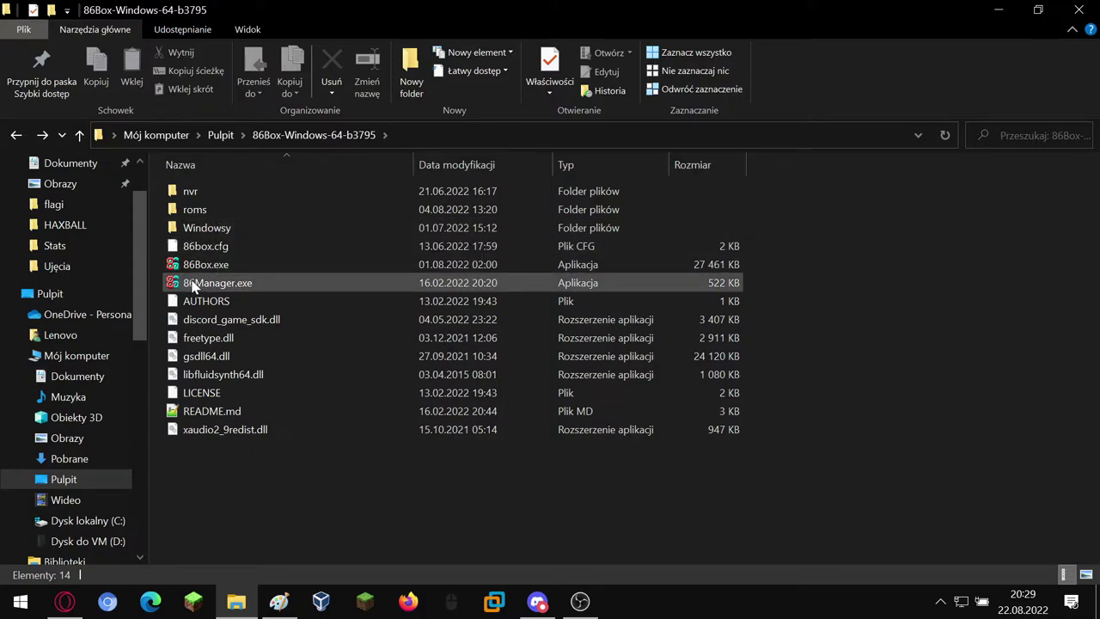
mouse_move(209, 266)
double_click(197, 285)
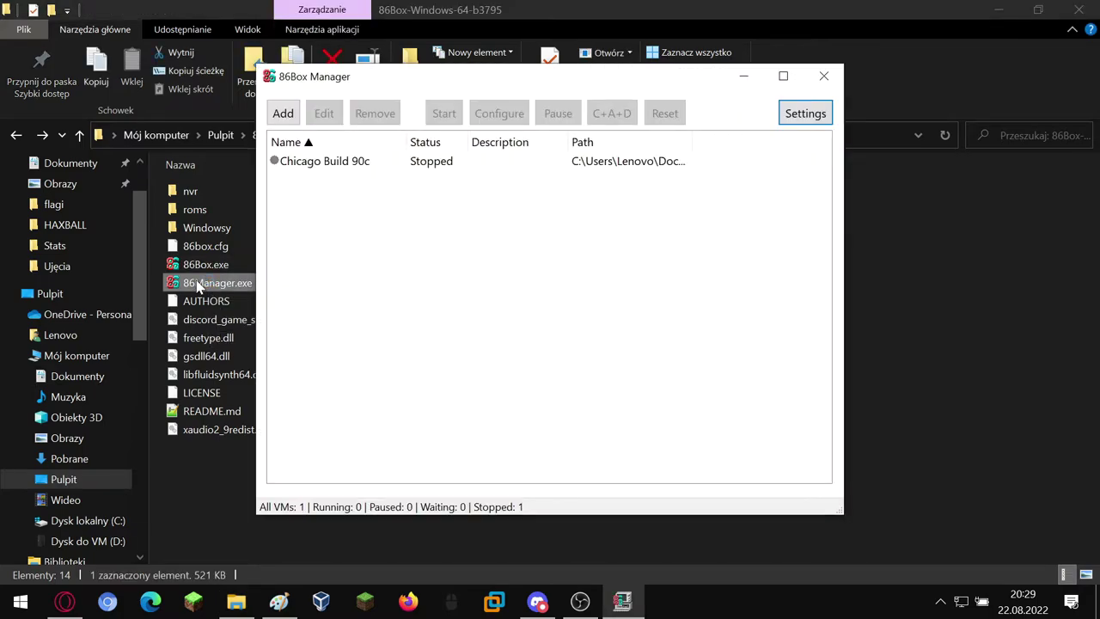
Create a virtual machine named Windows 95 Build 347 with the option to configure it immediately
left_click(283, 113)
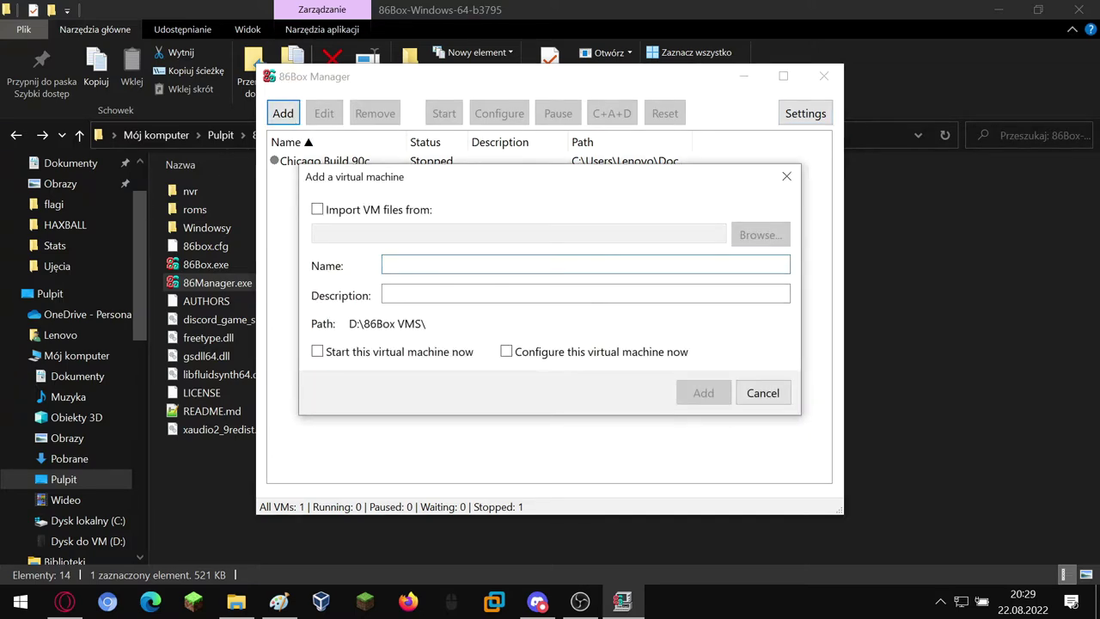
type("Windows 9")
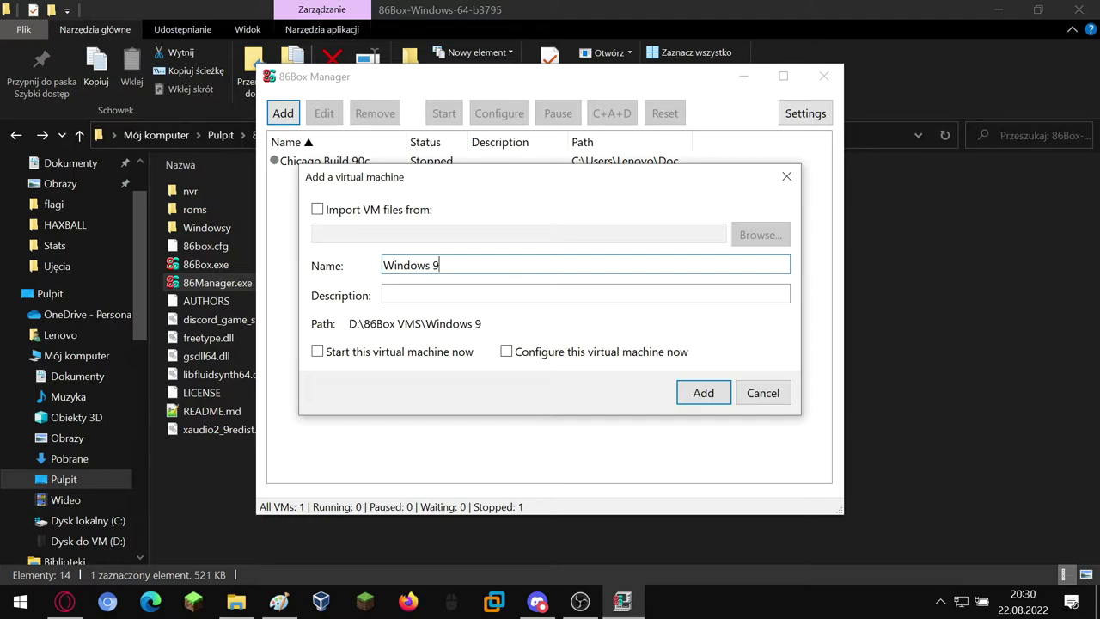
type("5 Build 347")
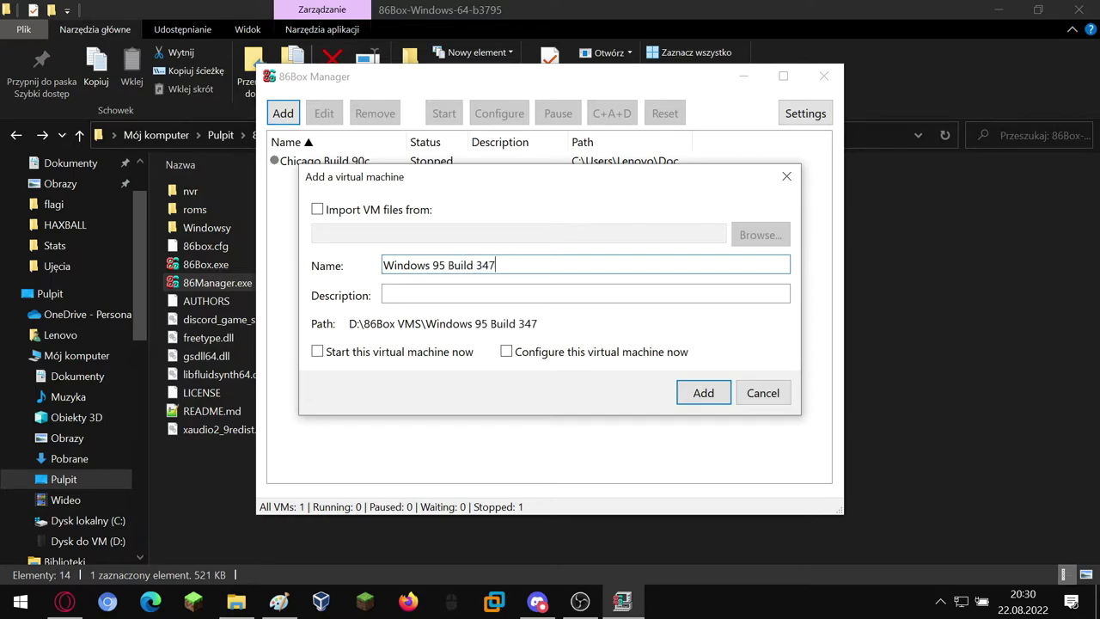
left_click(506, 353)
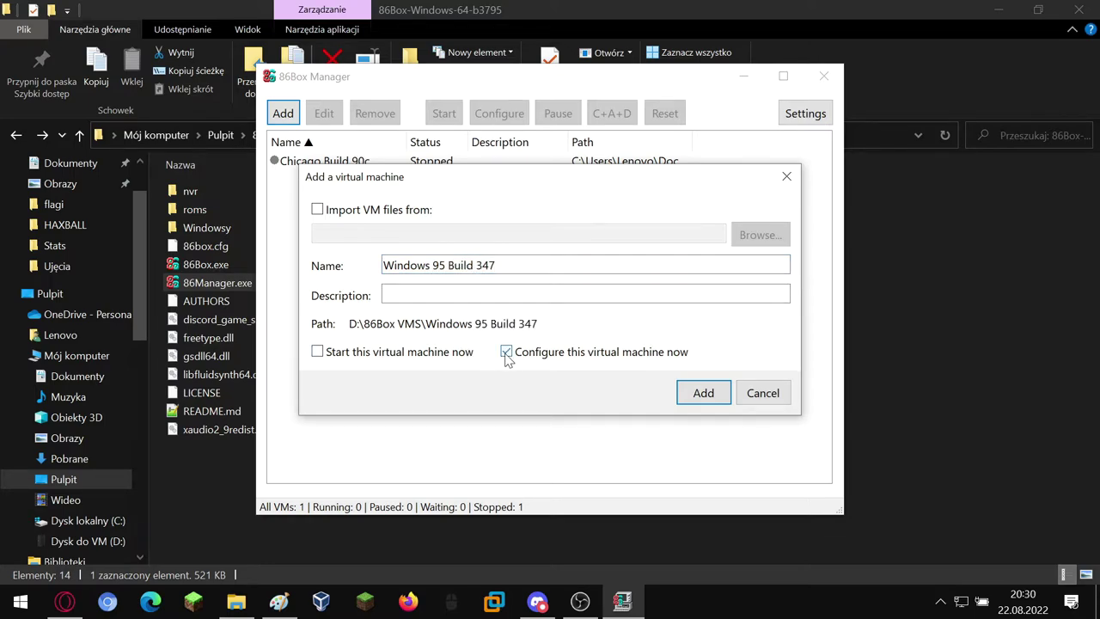
left_click(698, 397)
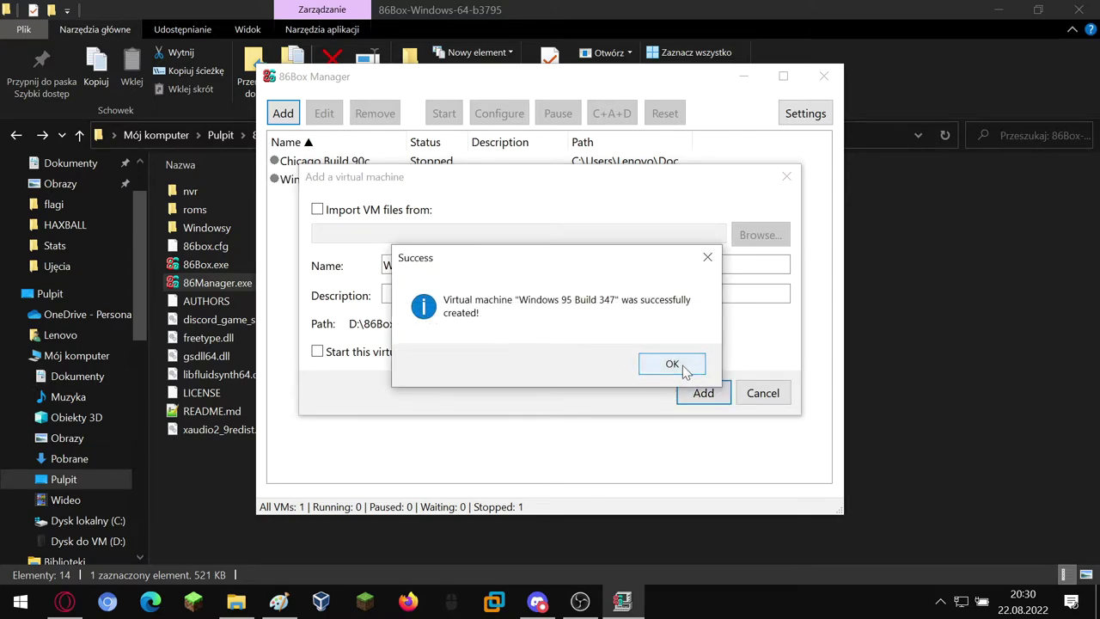
left_click(672, 364)
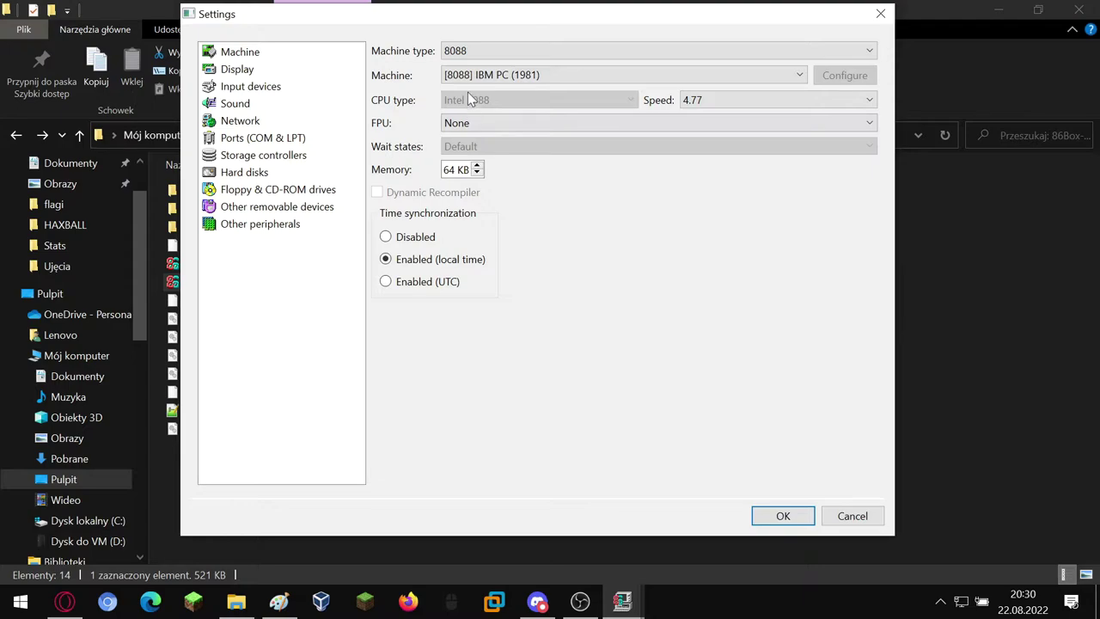
Set the machine type to Socket 7 (Dual Voltage) and the machine to [i430VX] ASUS P/I-P55TVP4
left_click(475, 52)
scroll(505, 120, "down", 2)
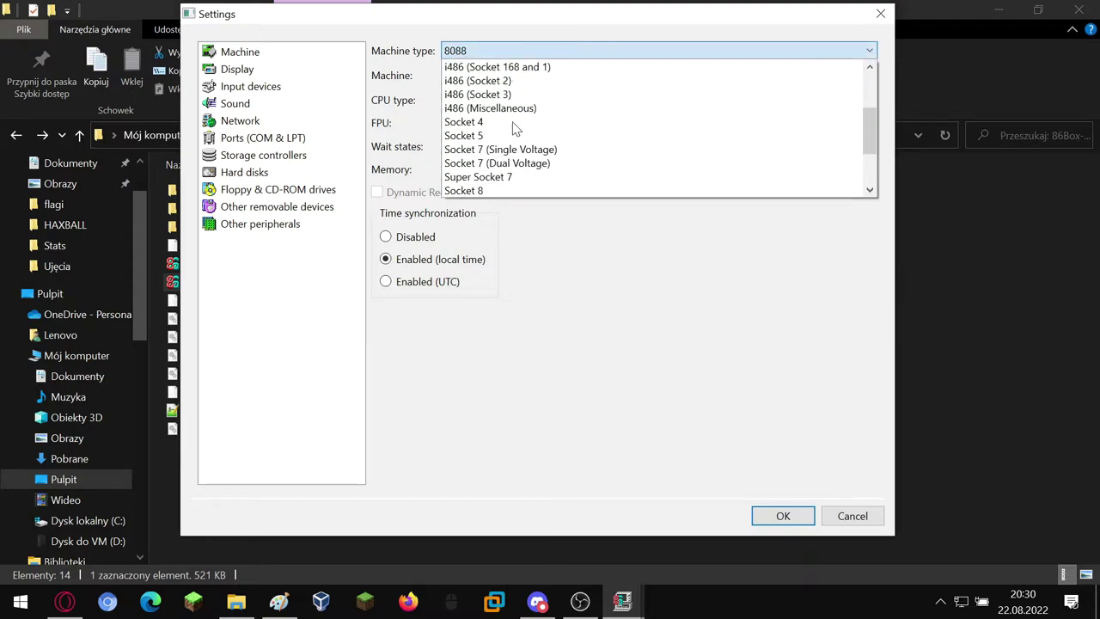
left_click(497, 163)
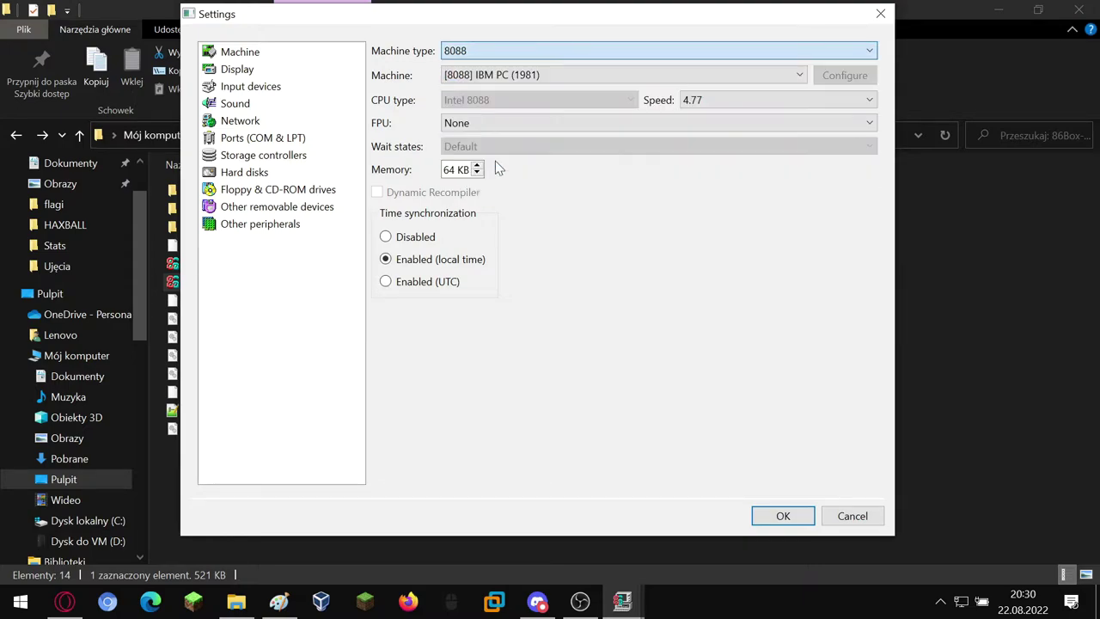
left_click(490, 75)
scroll(486, 129, "down", 1)
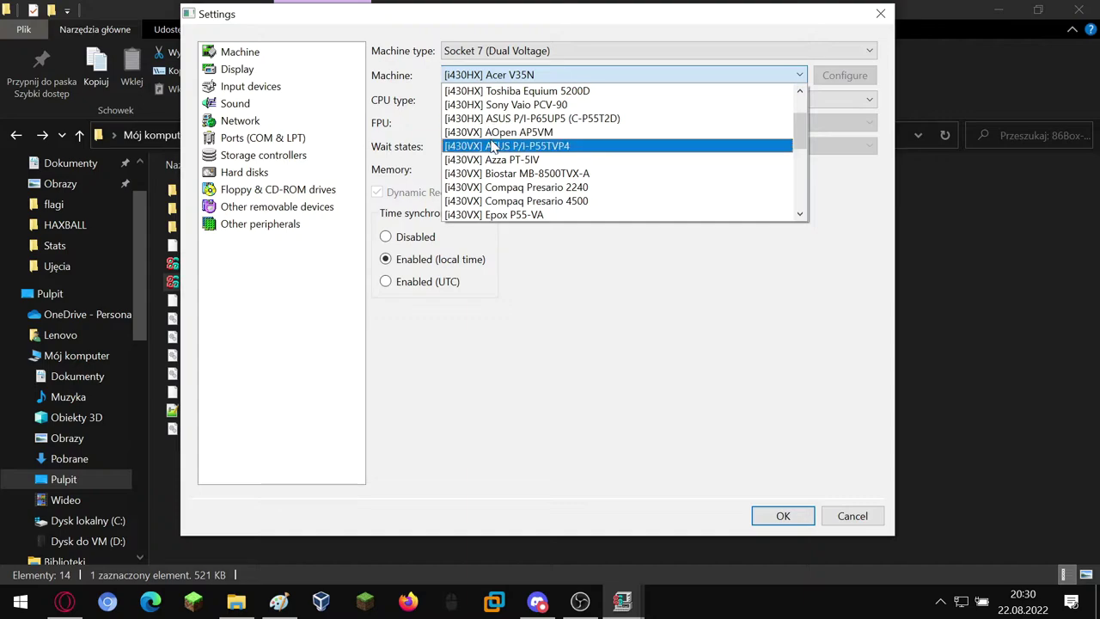
left_click(492, 146)
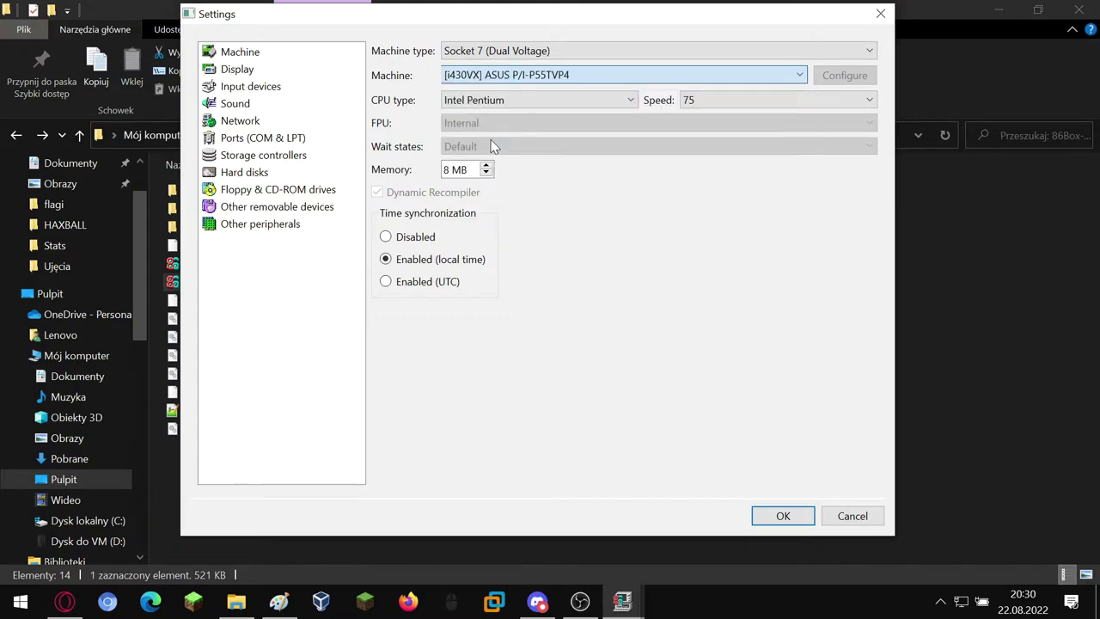
Choose the Intel Pentium OverDrive MMX as the CPU type with a speed of 166
left_click(553, 100)
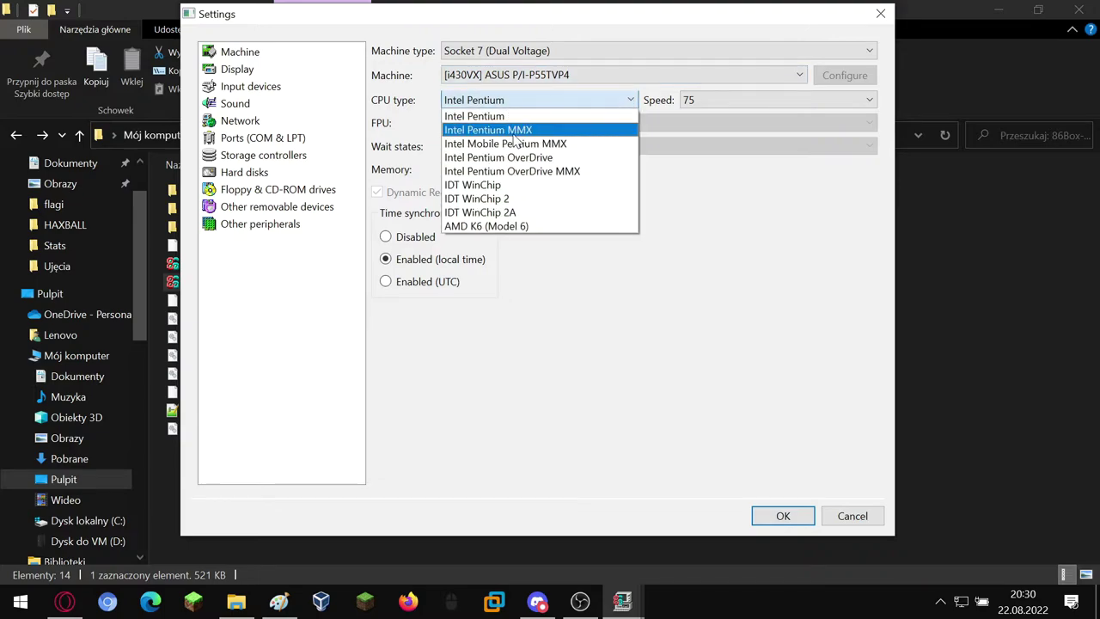
left_click(515, 171)
left_click(695, 100)
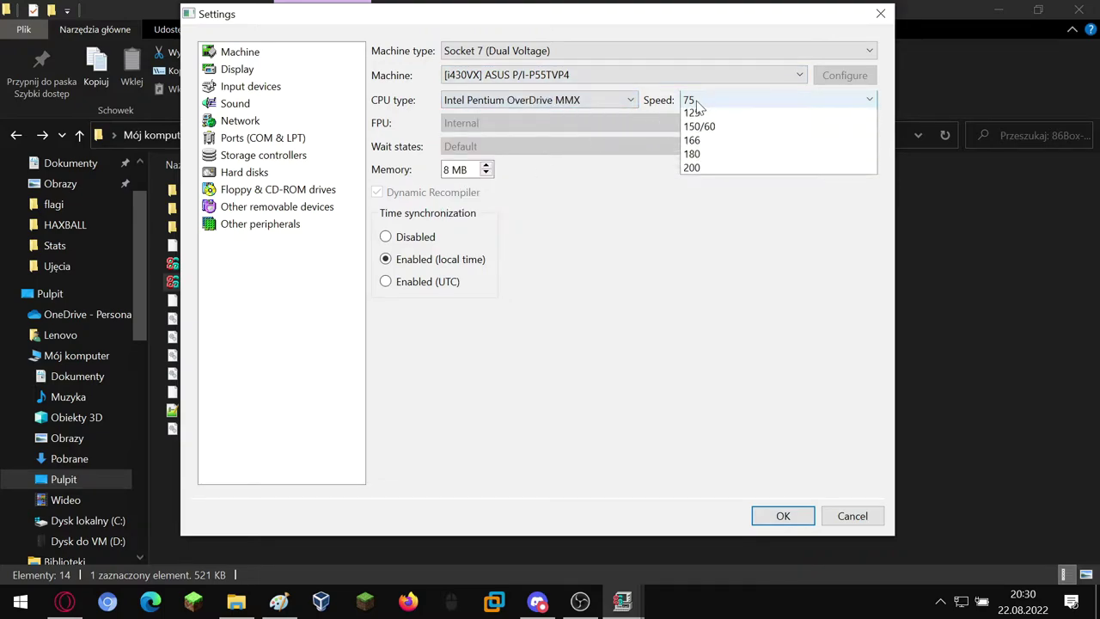
left_click(692, 156)
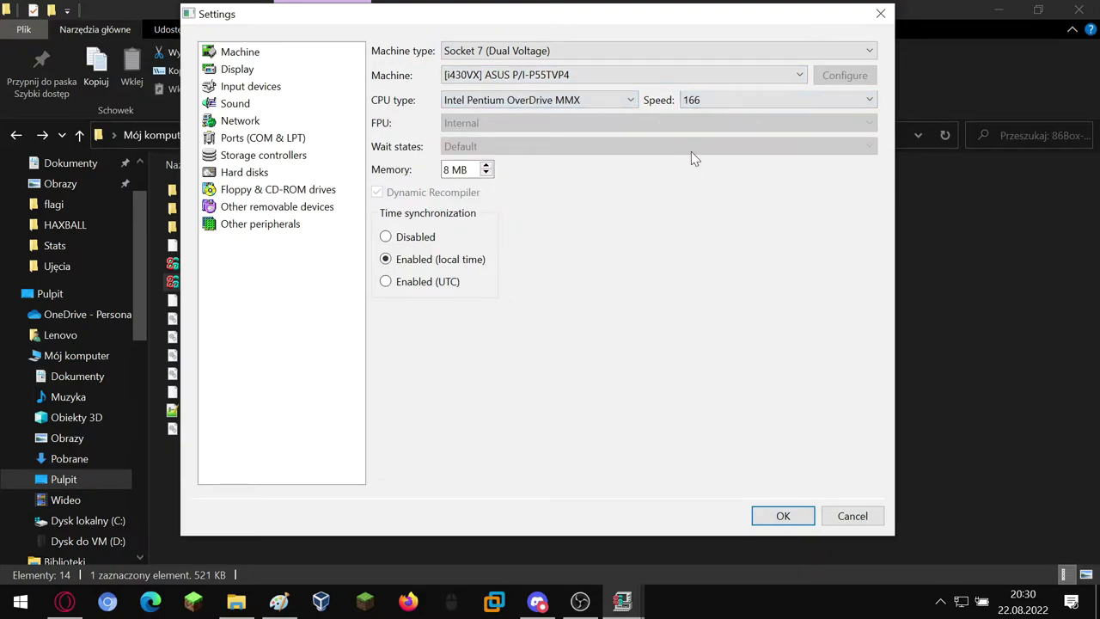
Set the machine's memory to 32 MB and disable time synchronization
key("Tab")
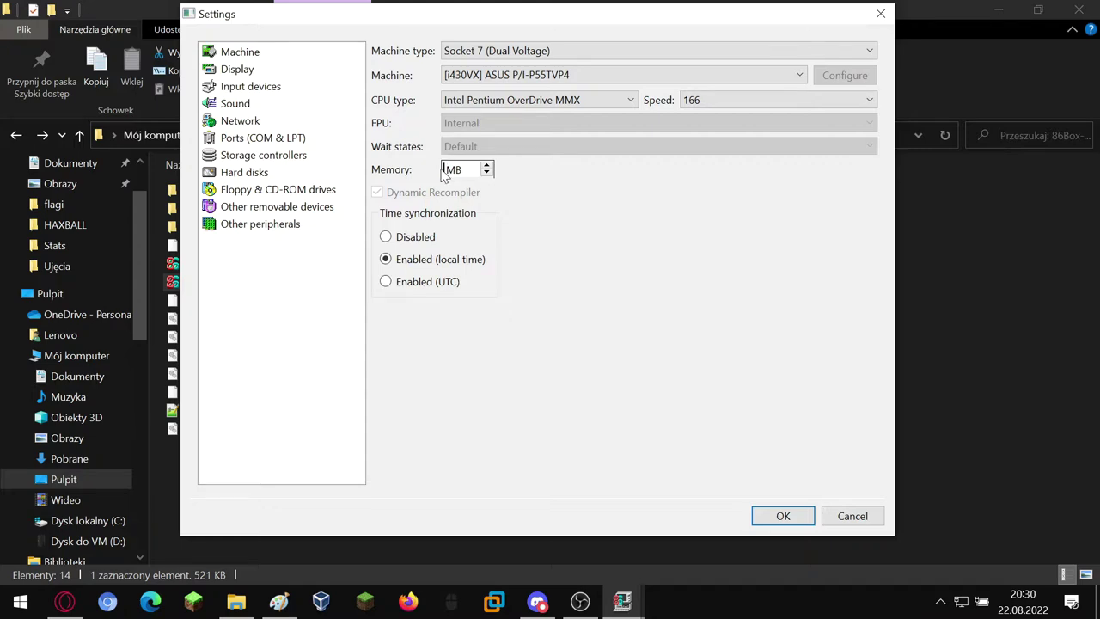
type("32")
left_click(385, 238)
Select [ISA16] Cirrus Logic GD5434 as the primary video card and accept its memory size configuration
left_click(283, 73)
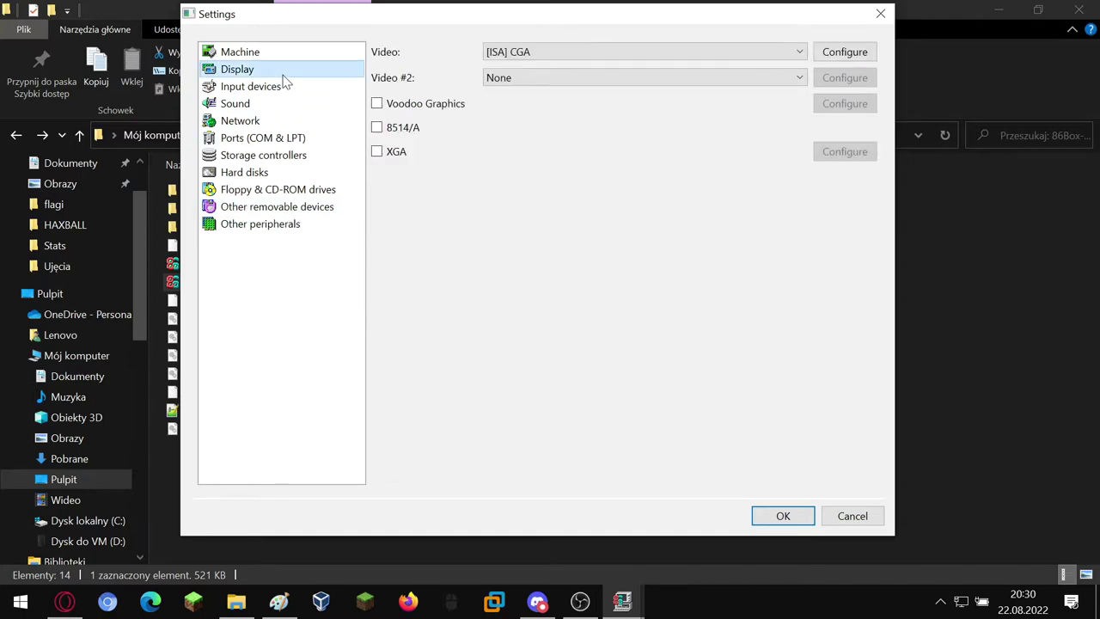
left_click(525, 51)
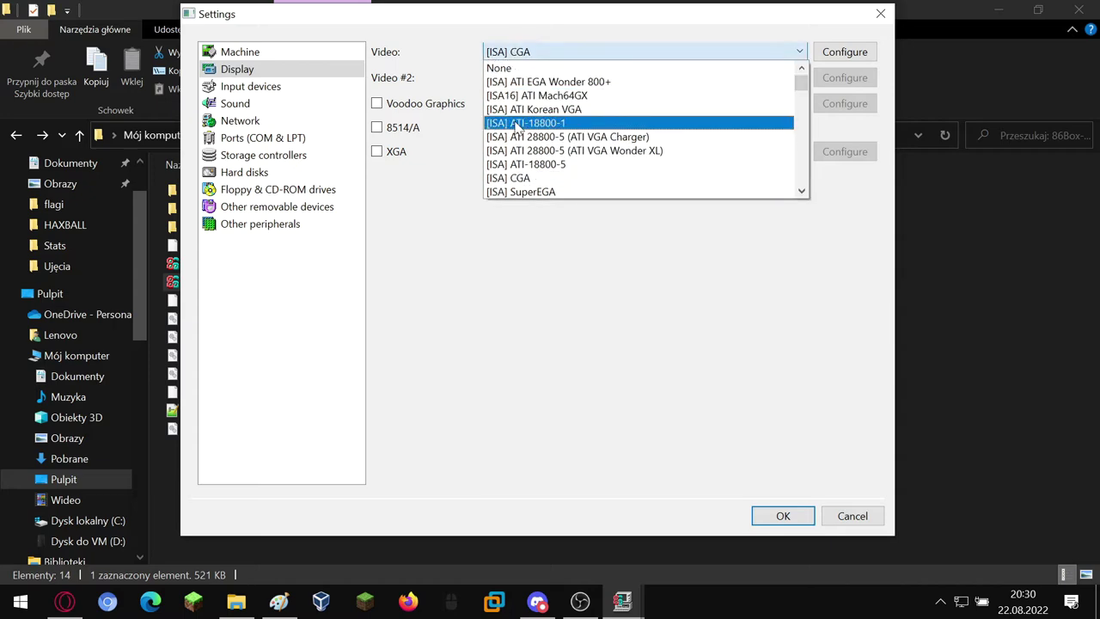
scroll(520, 129, "down", 2)
scroll(520, 129, "up", 1)
scroll(520, 129, "down", 2)
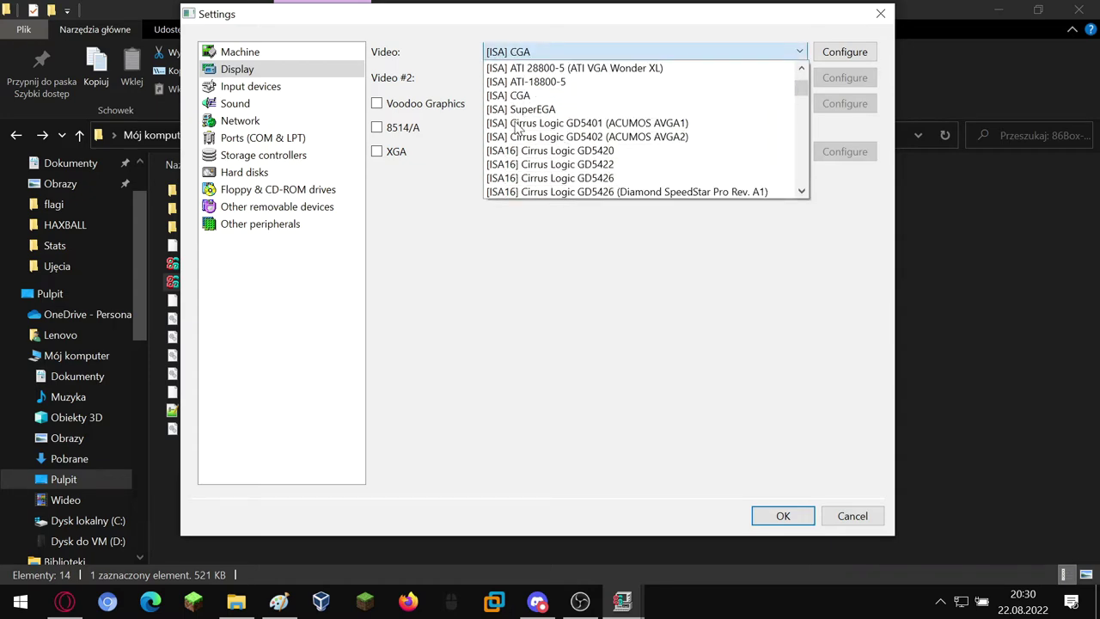
scroll(554, 154, "down", 2)
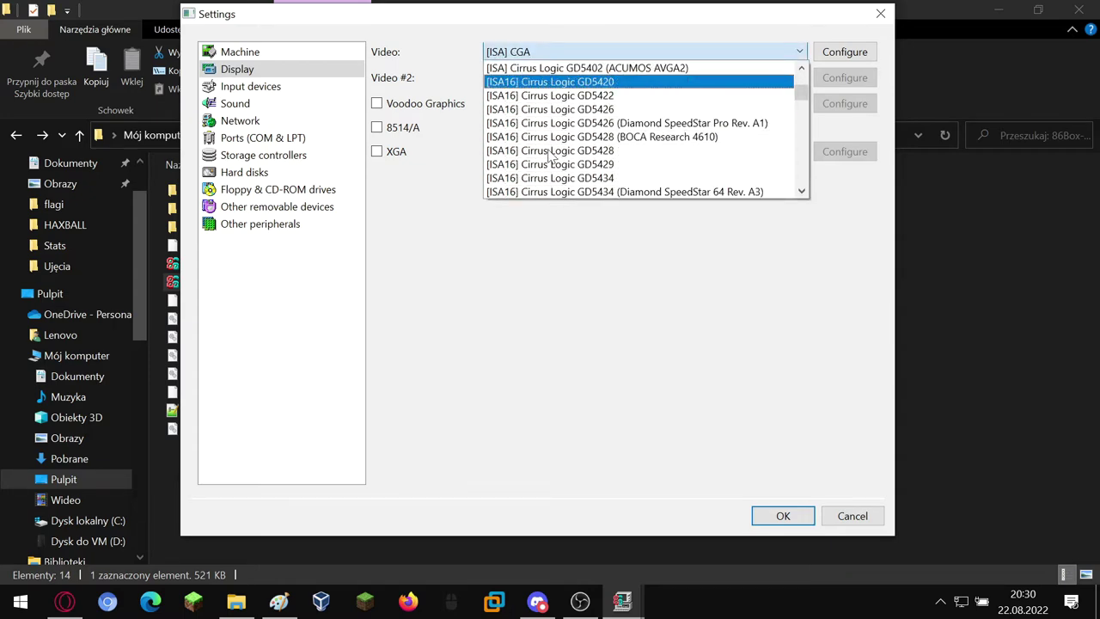
left_click(584, 178)
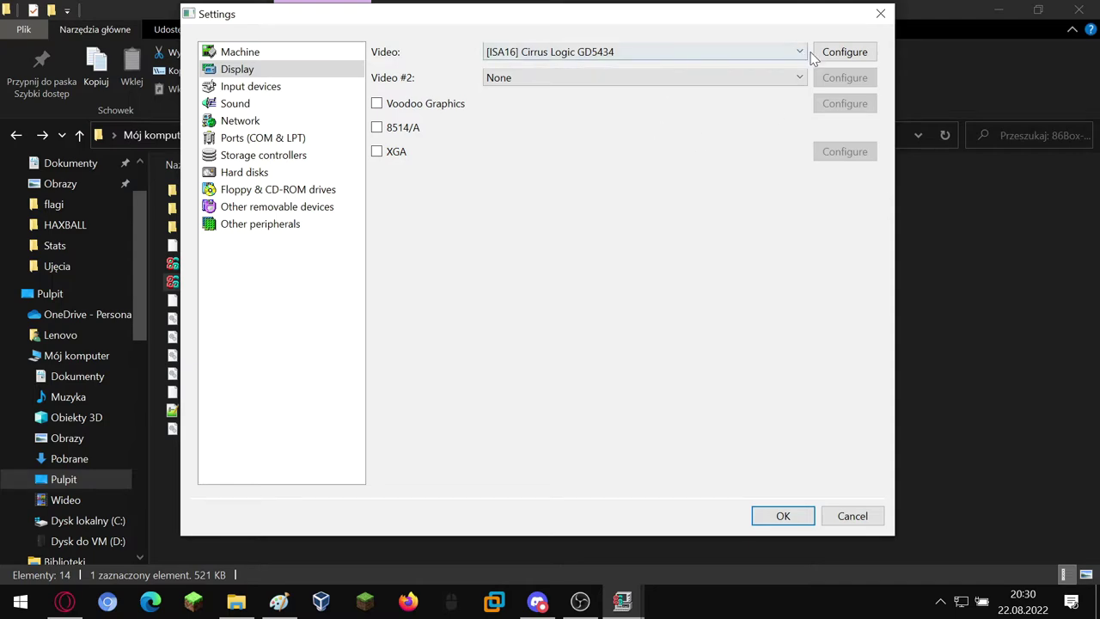
left_click(838, 52)
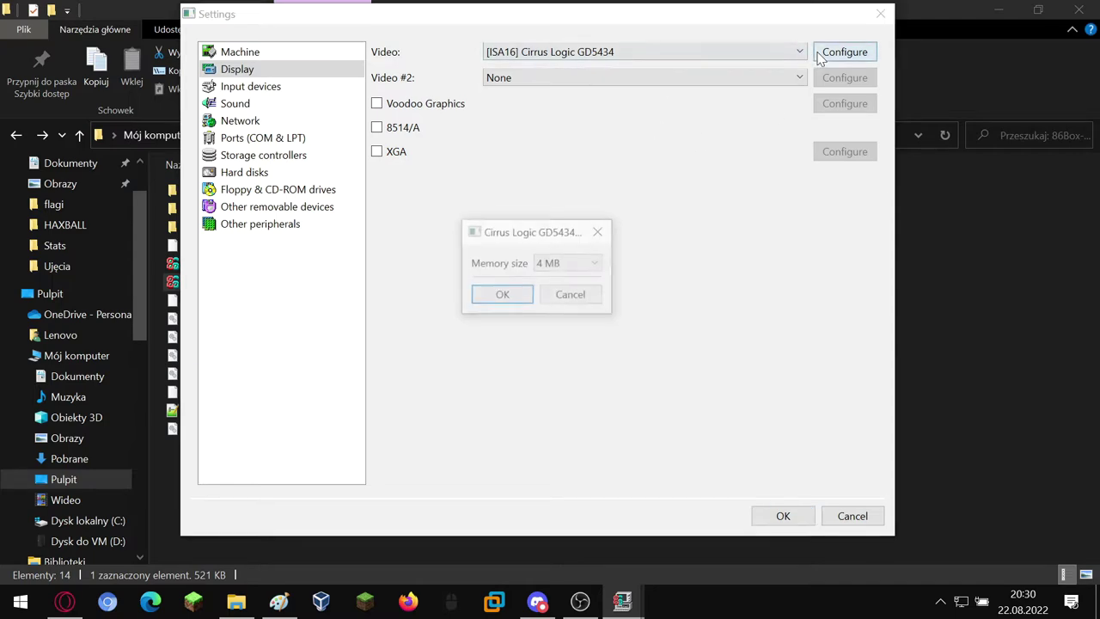
left_click(506, 295)
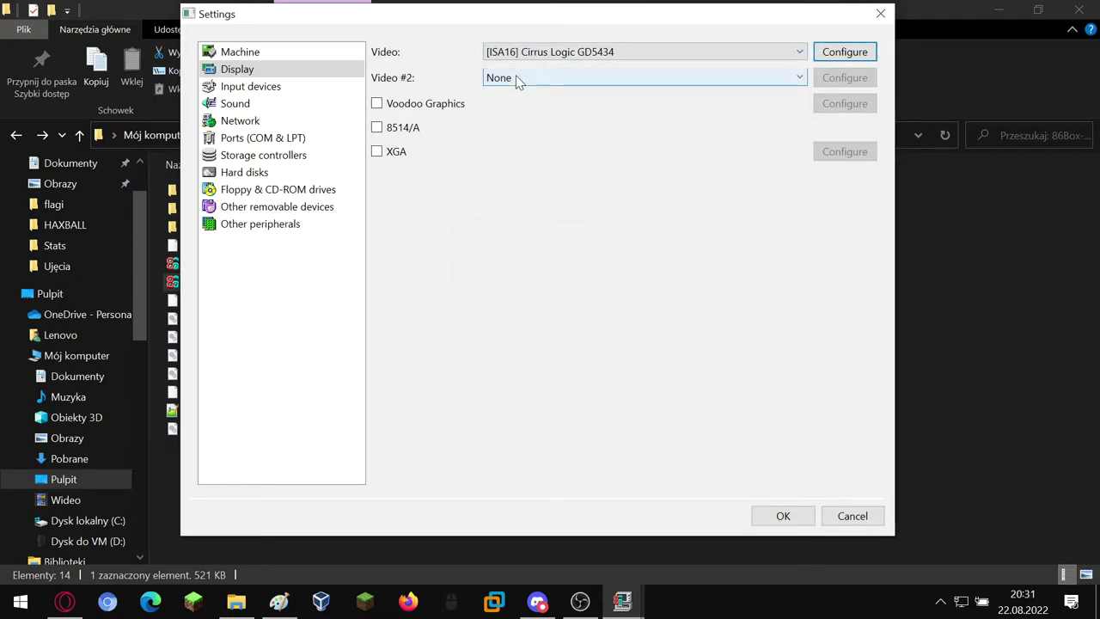
Enable Voodoo Graphics and set its Voodoo type to Voodoo 2
left_click(377, 104)
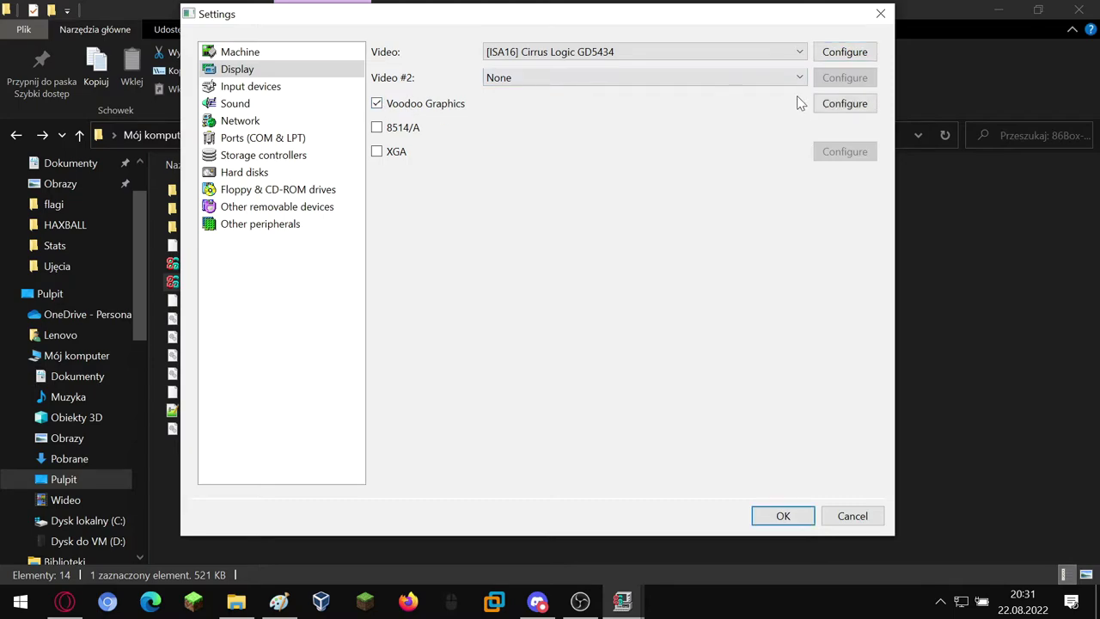
left_click(844, 103)
left_click(550, 184)
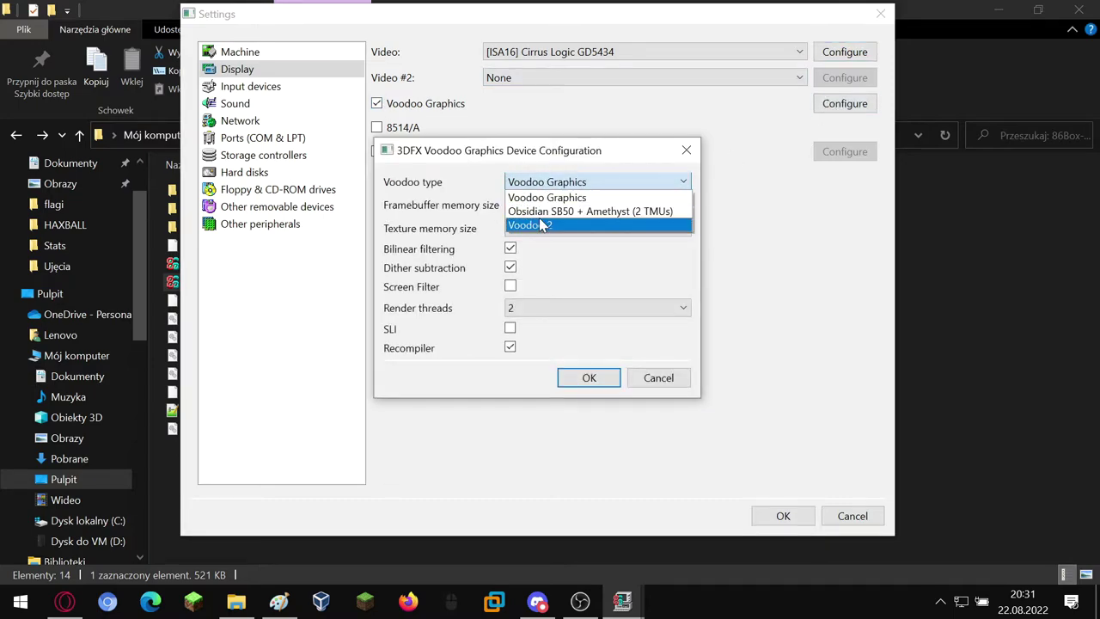
left_click(541, 222)
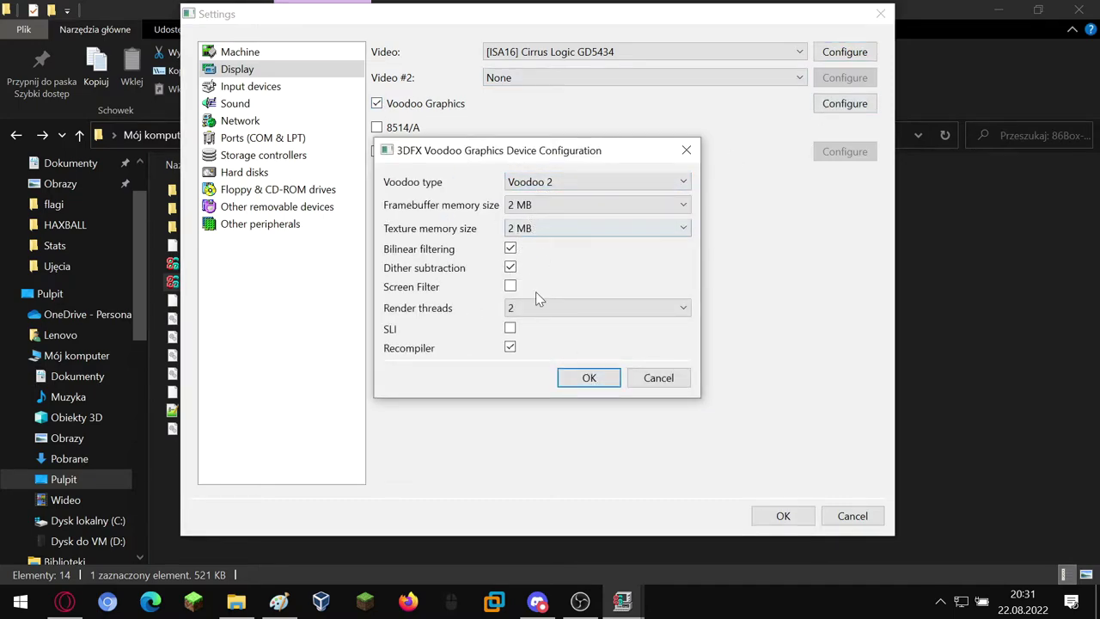
left_click(586, 378)
Set the mouse input device to Standard PS/2 Mouse and accept its device configuration
left_click(260, 89)
left_click(535, 52)
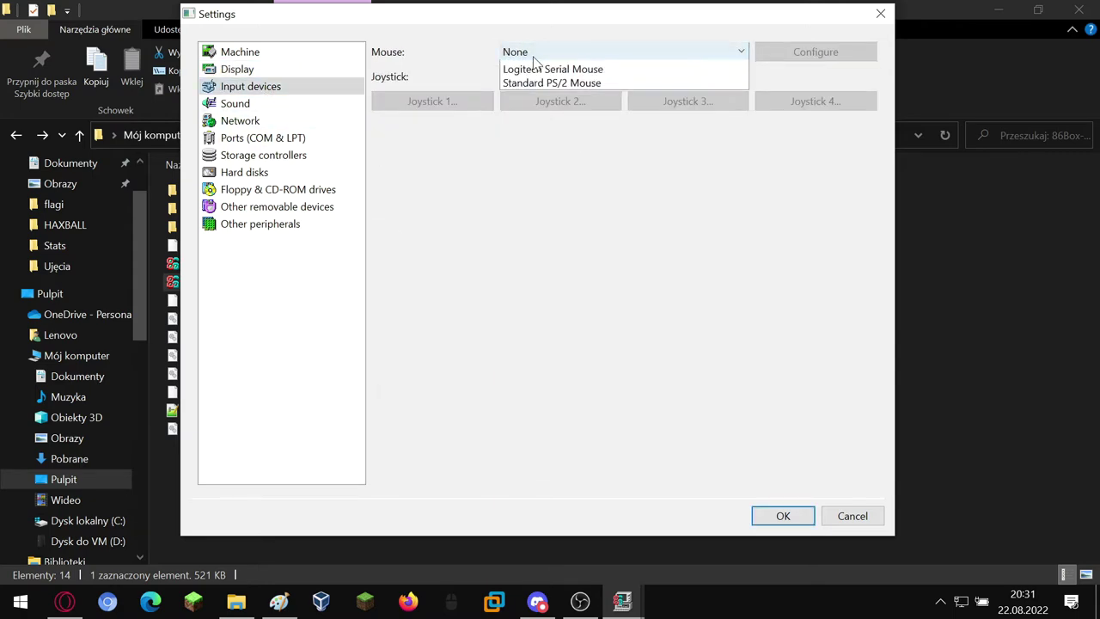
left_click(553, 151)
left_click(771, 49)
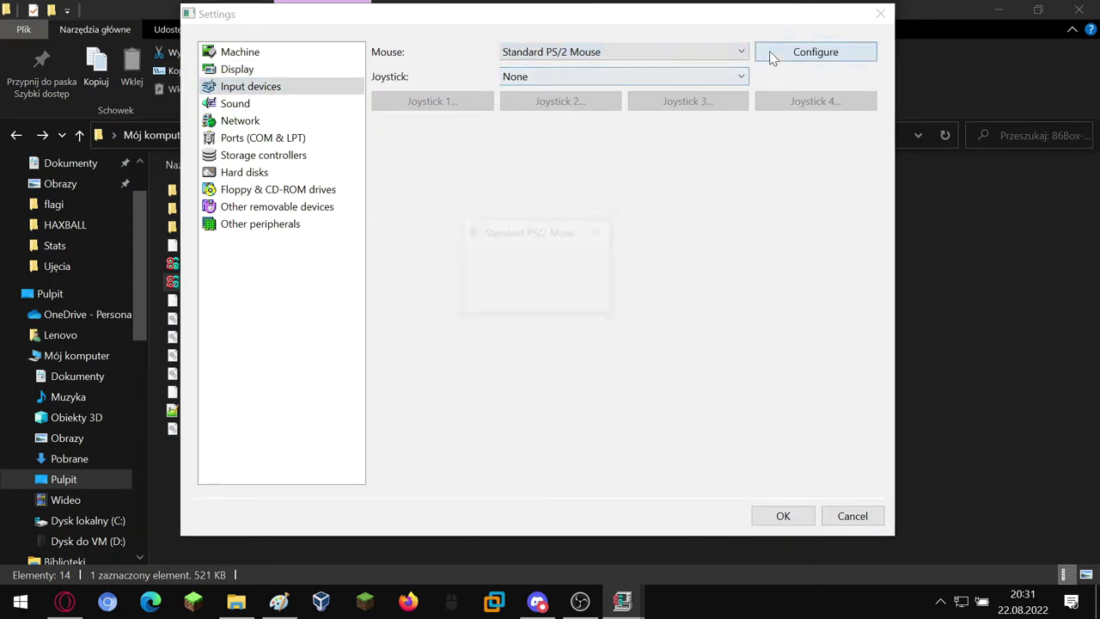
left_click(522, 298)
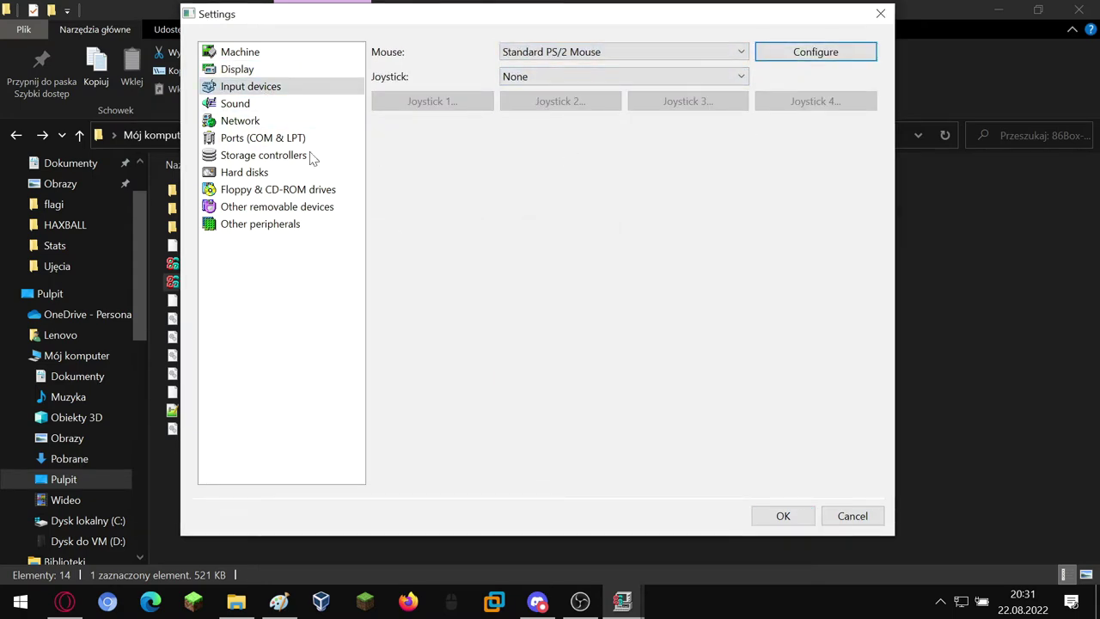
Set the sound card to [ISA16] Sound Blaster 16 with its existing configuration and the MIDI Out device to FluidSynth
left_click(239, 104)
left_click(563, 52)
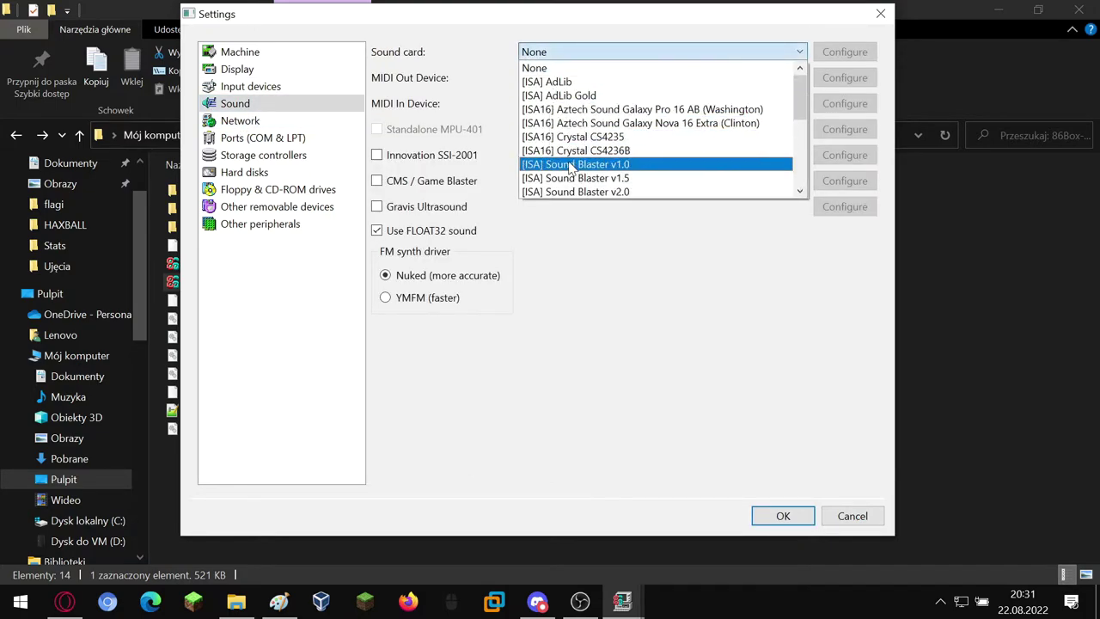
scroll(570, 166, "down", 2)
left_click(580, 123)
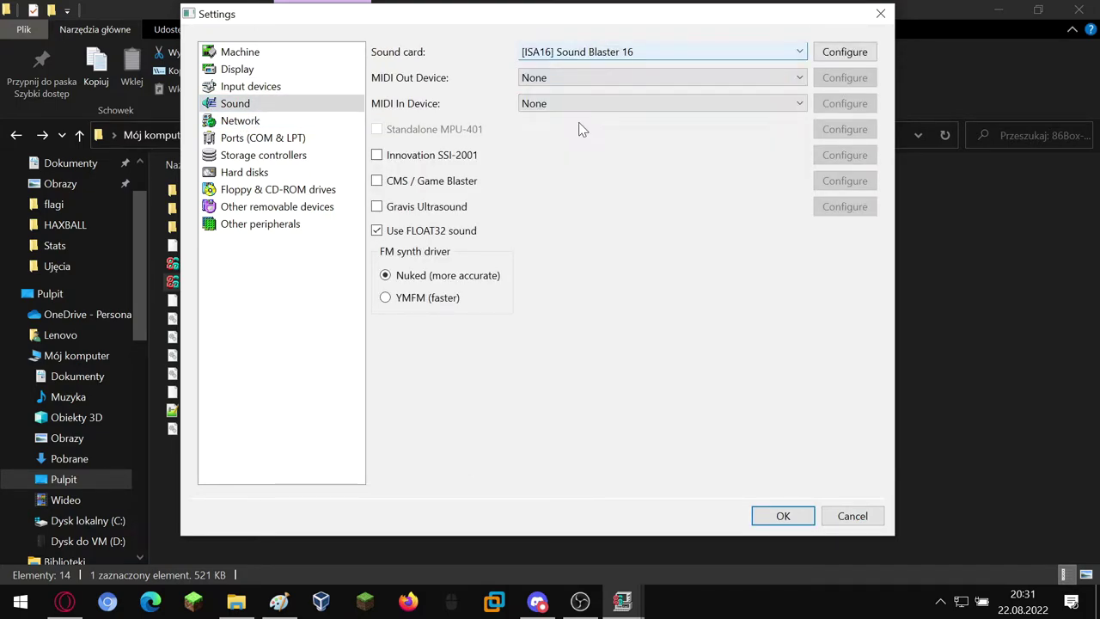
left_click(835, 49)
left_click(524, 368)
left_click(533, 79)
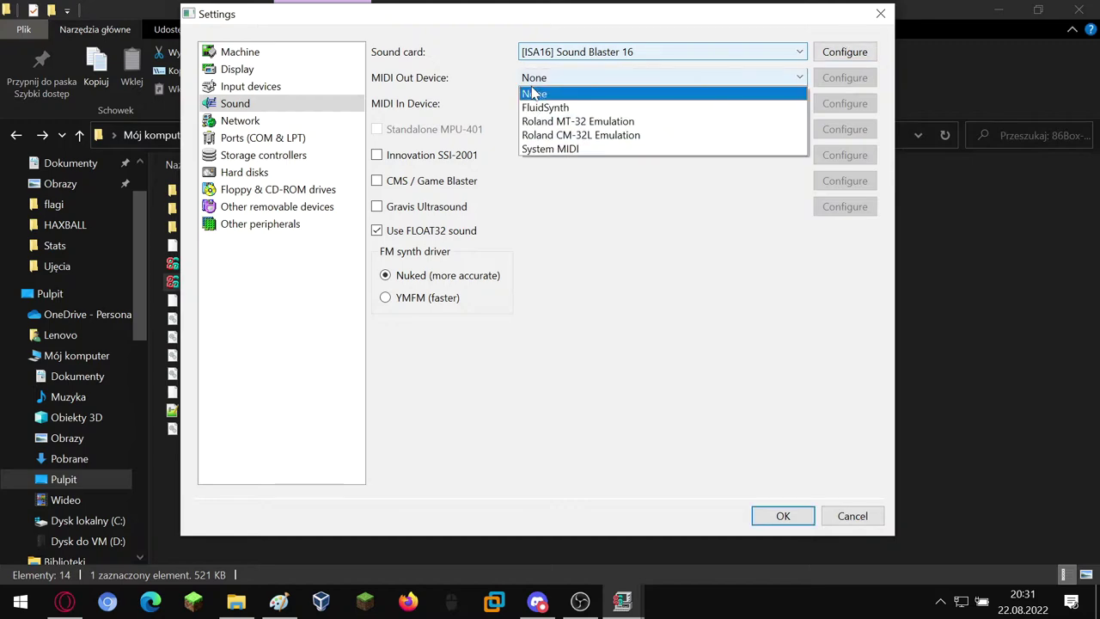
left_click(542, 108)
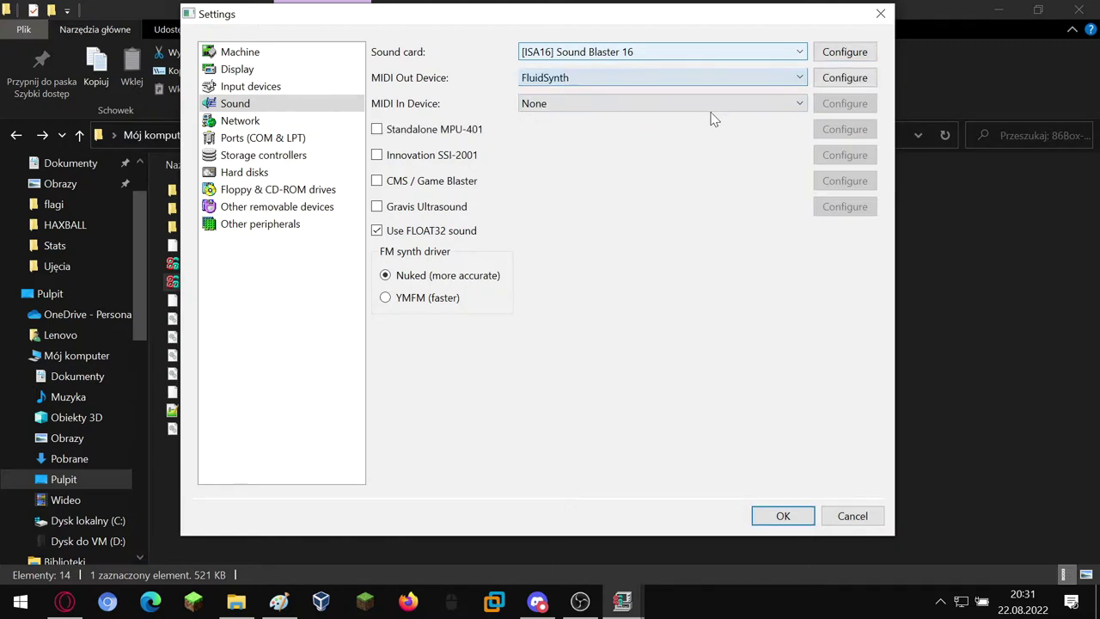
Change the MIDI Out device to System MIDI and accept its configuration with Microsoft GS Wavetable Synth as output
left_click(769, 84)
left_click(628, 147)
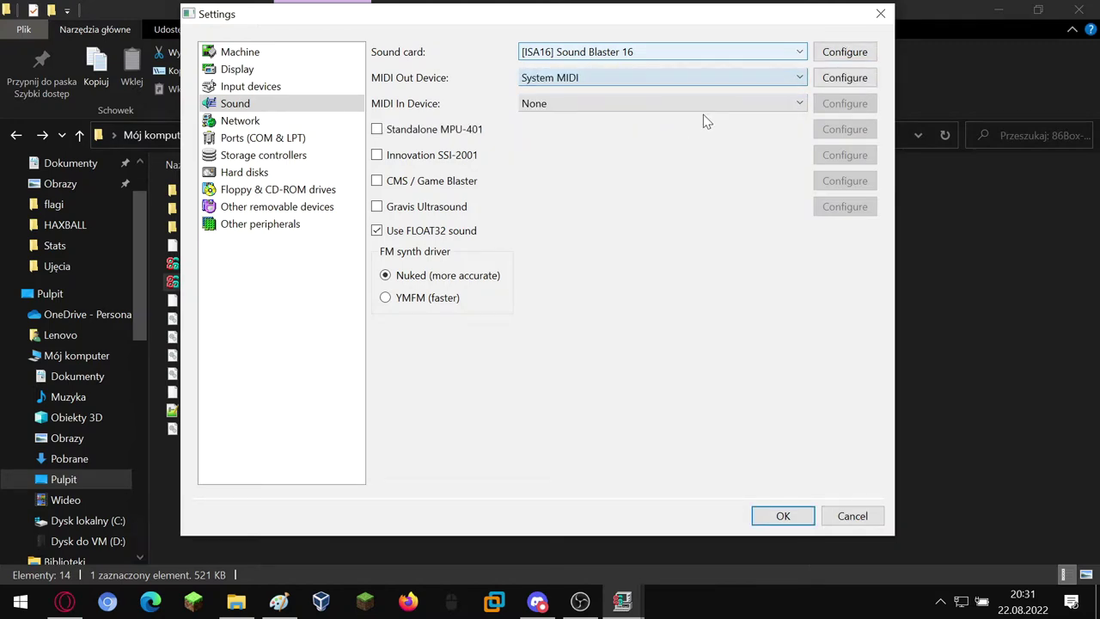
left_click(828, 81)
left_click(571, 300)
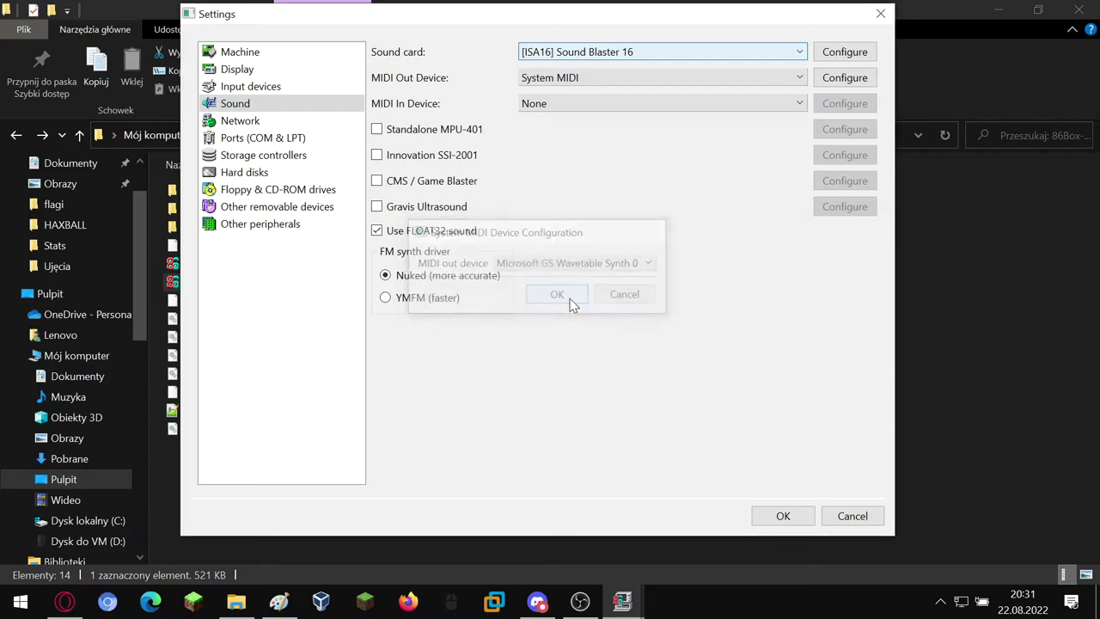
Set the network type to SLiRP and the network adapter to [PCI] AMD PCnet-PCI II
left_click(239, 120)
left_click(520, 50)
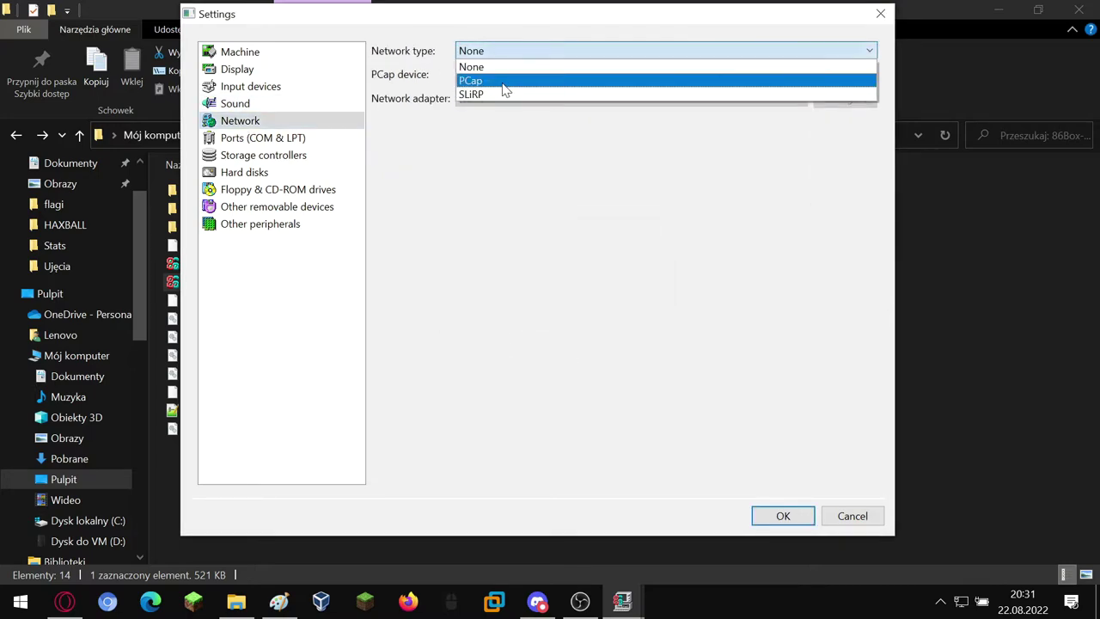
left_click(504, 93)
left_click(502, 98)
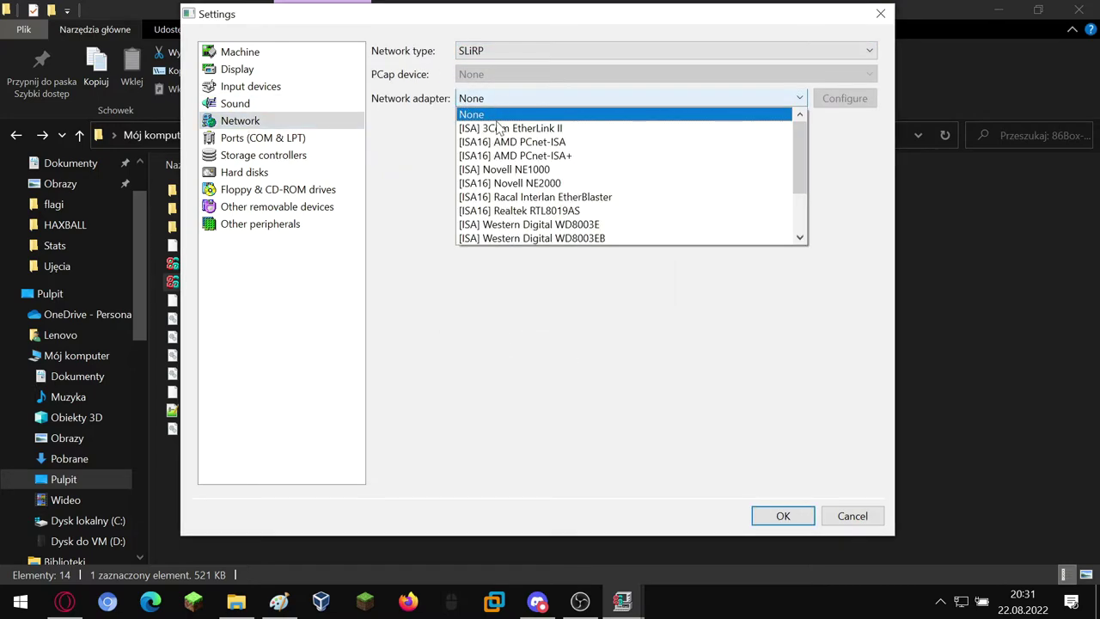
scroll(502, 172, "down", 2)
left_click(511, 224)
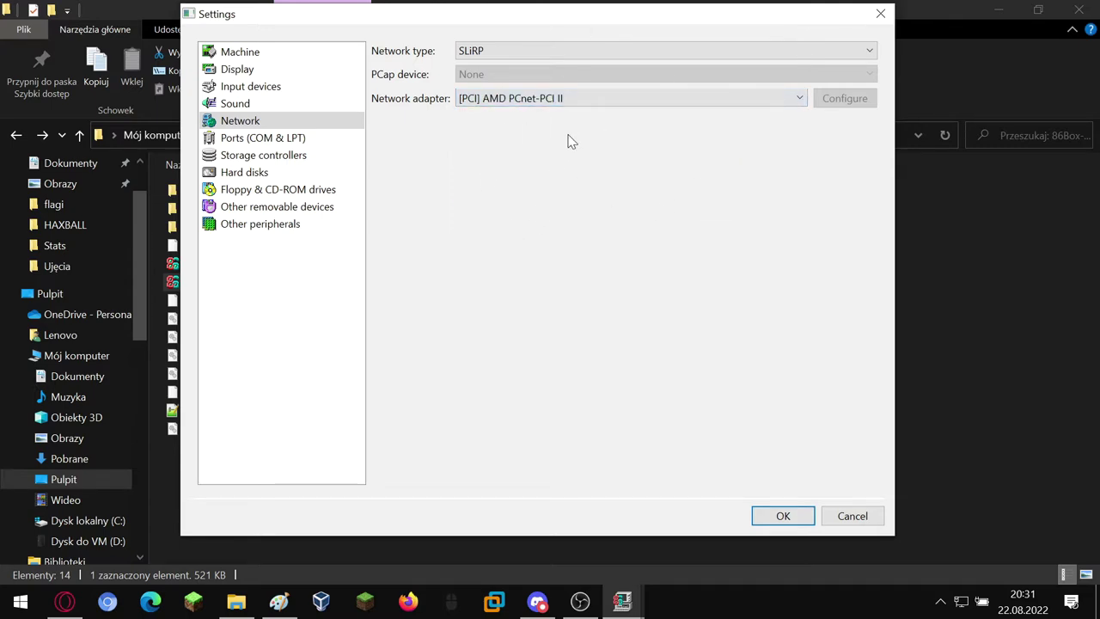
Set the HD controller to [PCI] IDE Controller, leaving the COM and LPT ports as they are
left_click(304, 142)
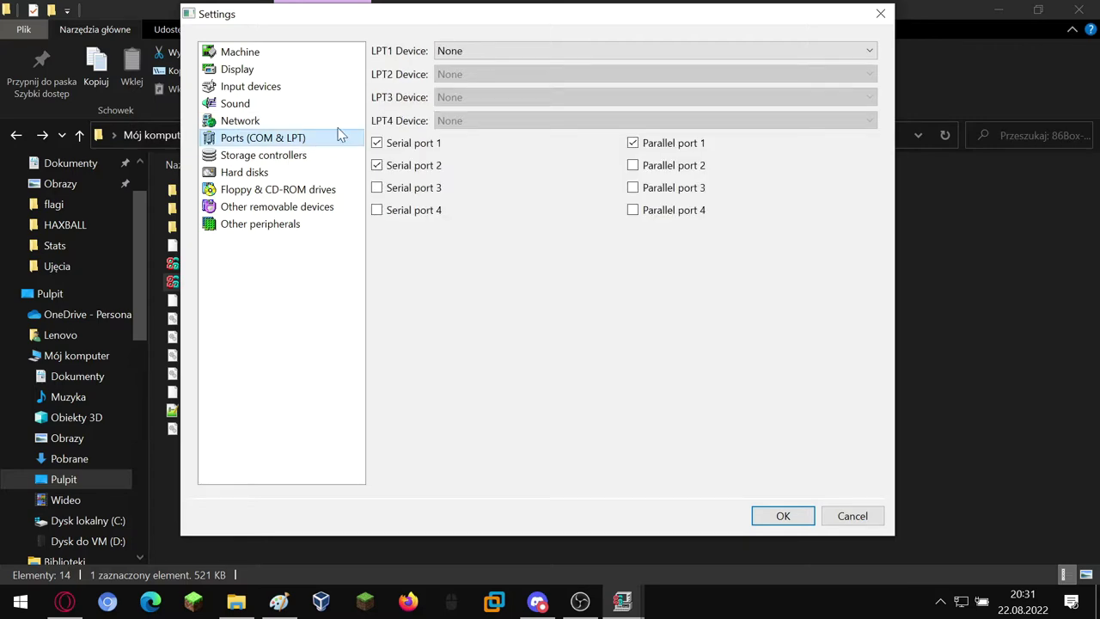
left_click(269, 159)
left_click(529, 52)
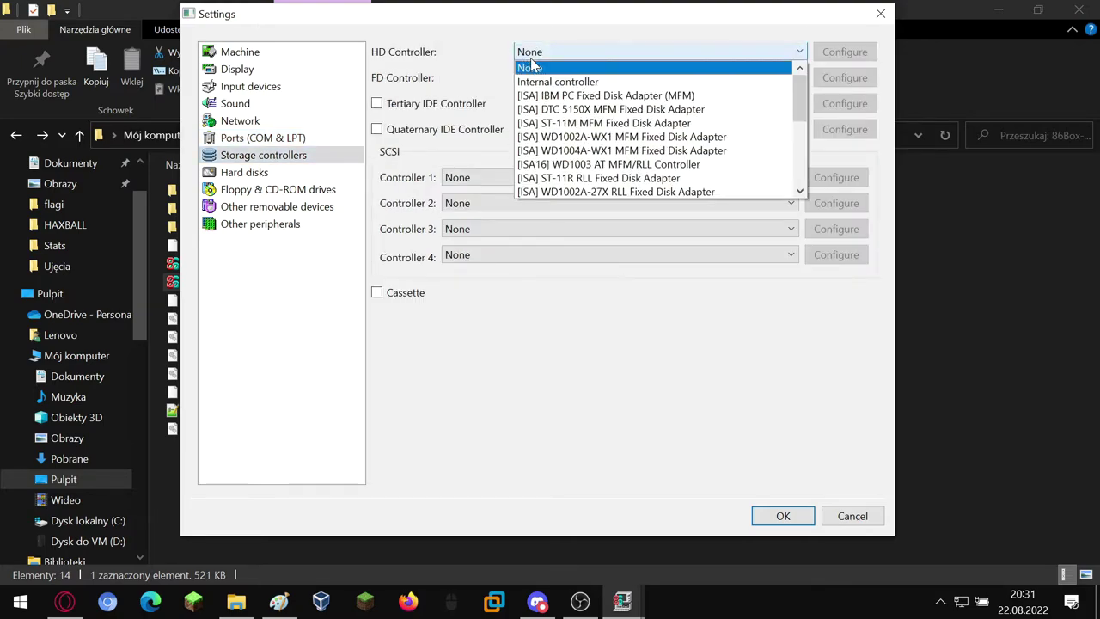
scroll(585, 147, "down", 5)
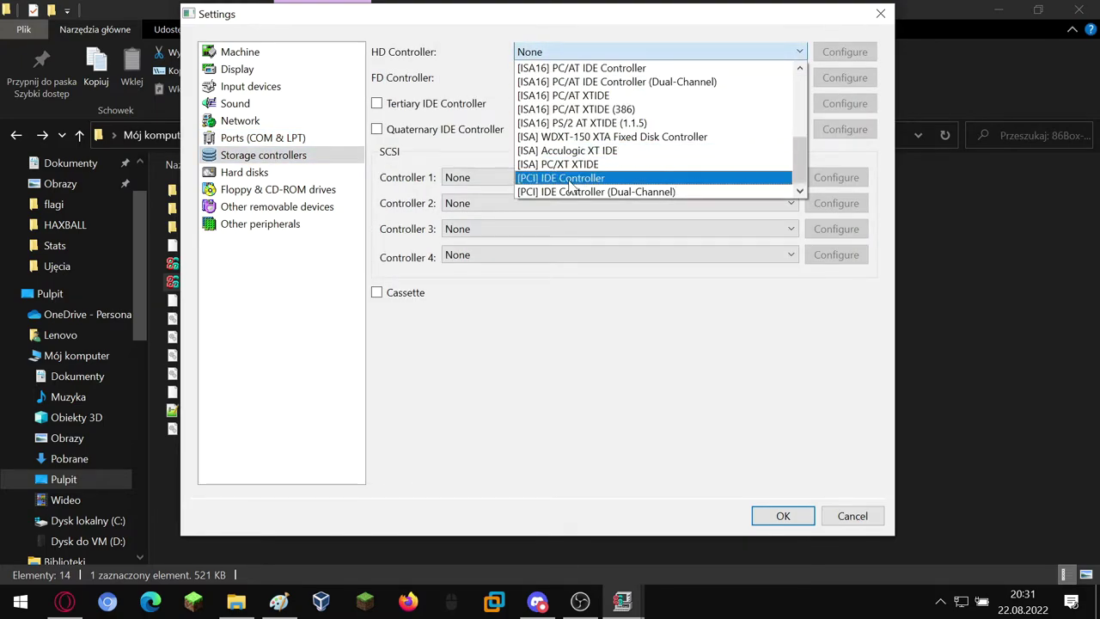
left_click(569, 180)
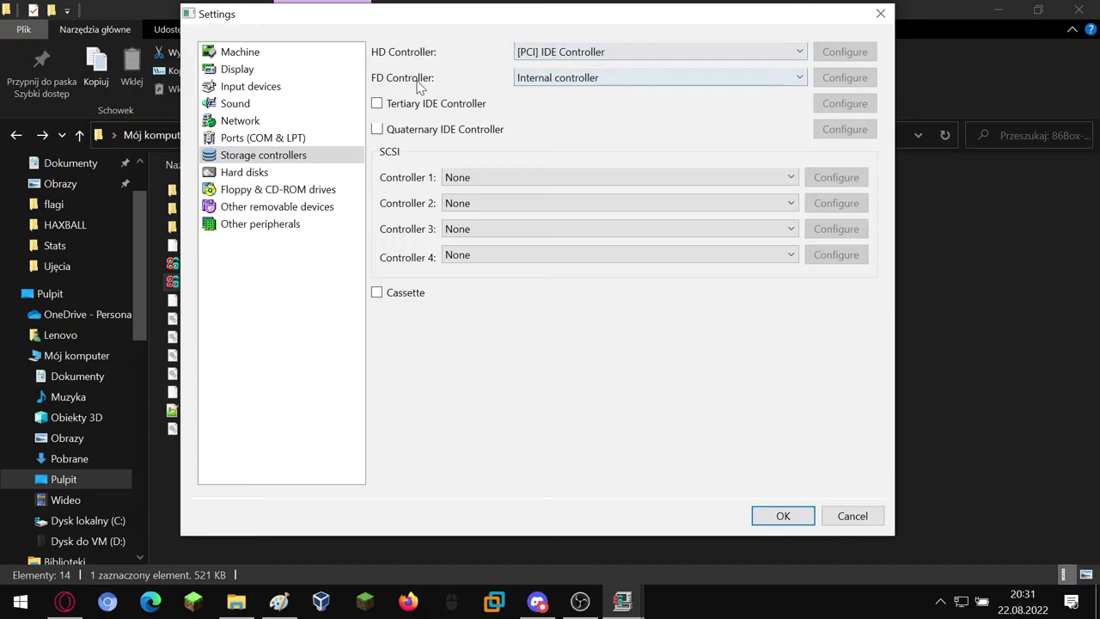
Start adding a new hard disk and set its size to 2137 MB
left_click(271, 170)
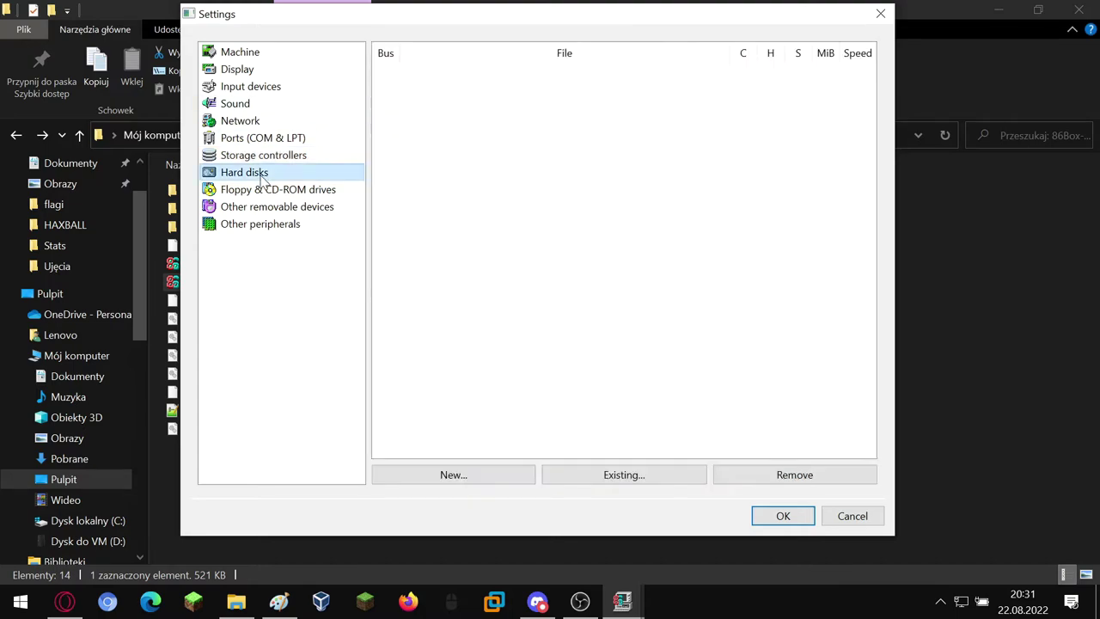
left_click(409, 480)
double_click(397, 248)
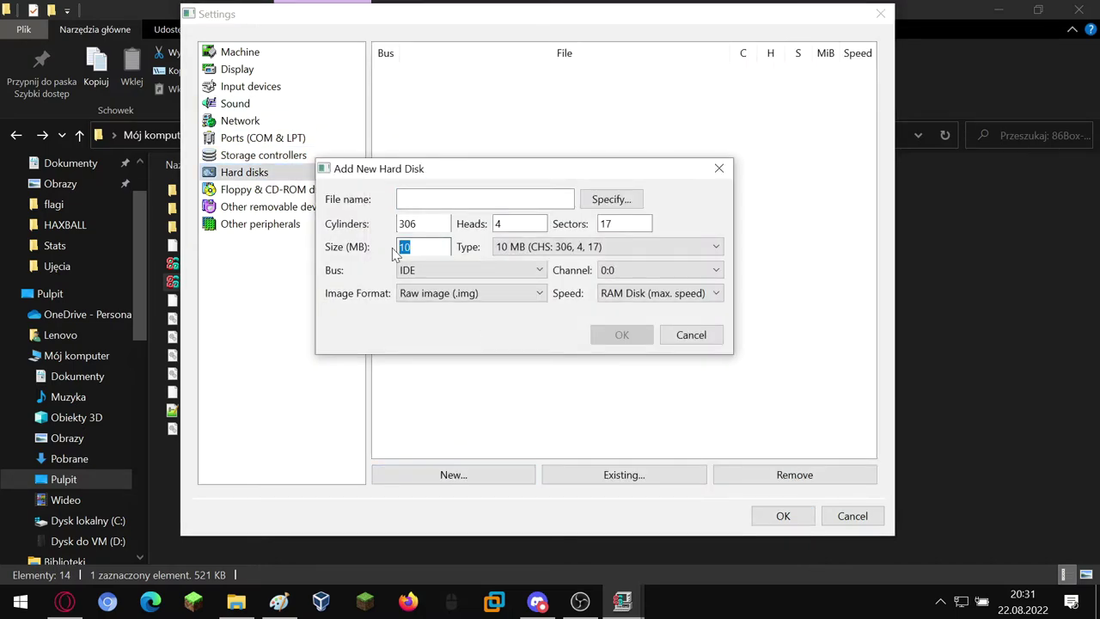
type("2137")
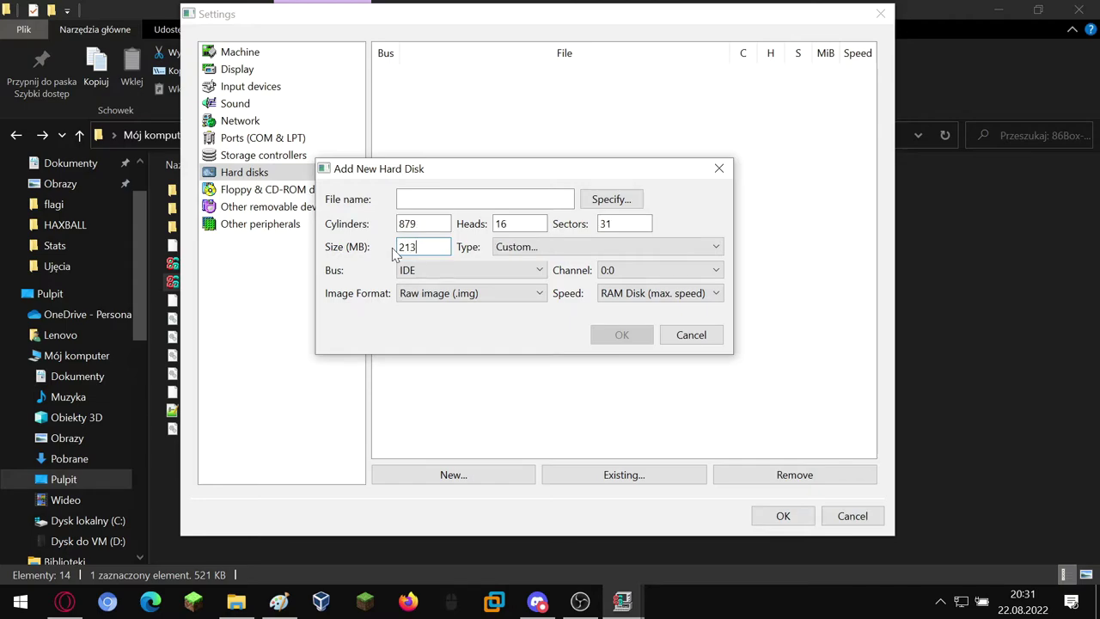
Specify disk.img in the Windows 95 Build 347 folder under 86Box VMS as the file and create the disk image
left_click(600, 202)
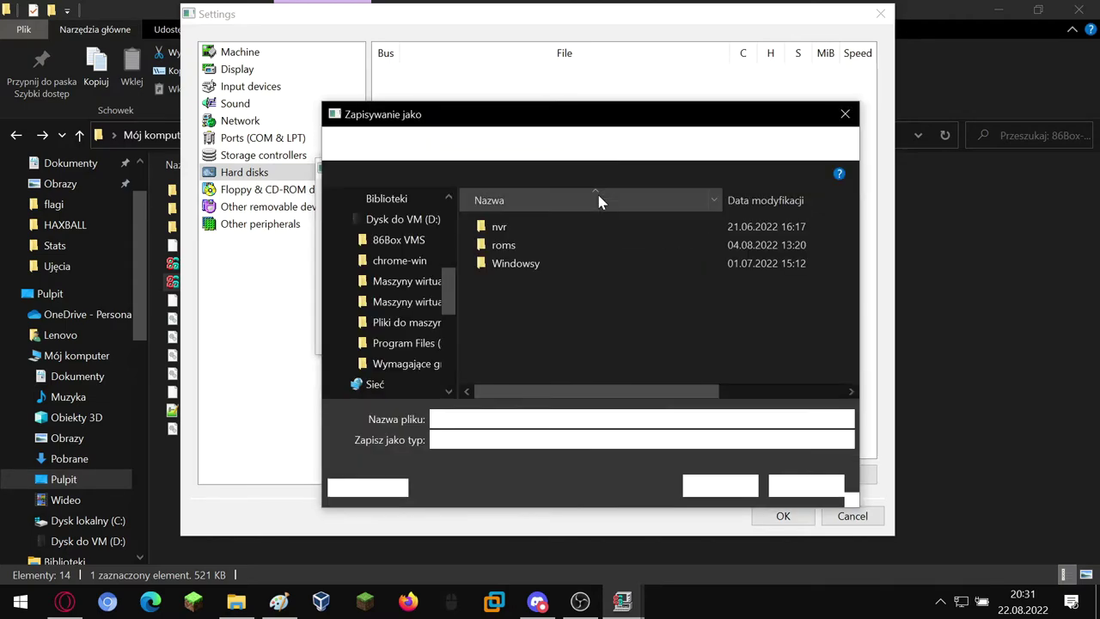
scroll(398, 337, "down", 2)
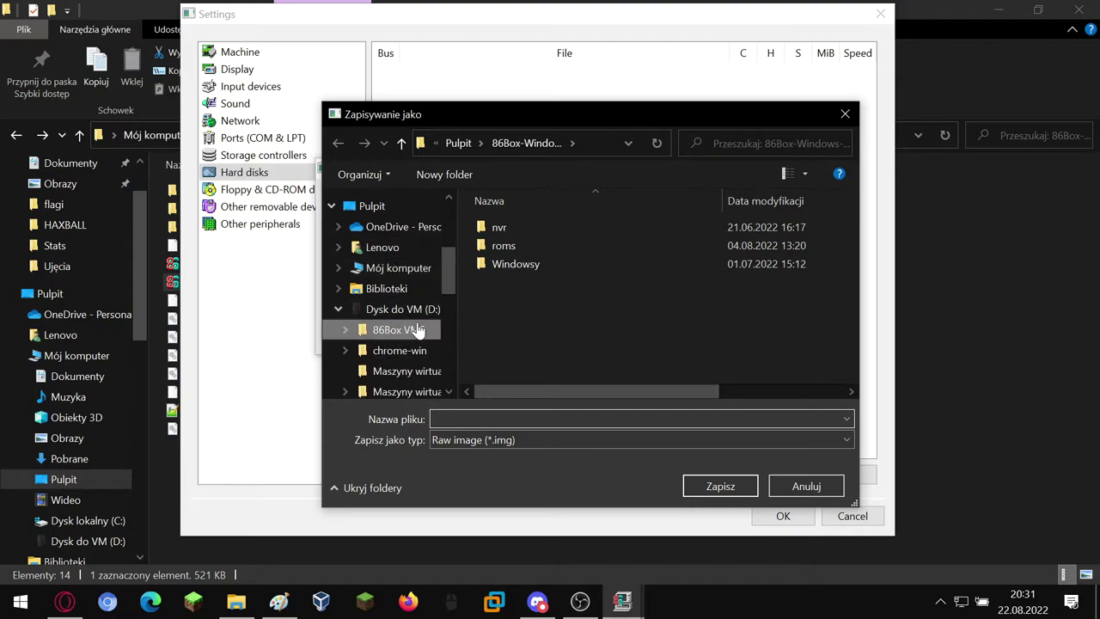
left_click(404, 329)
double_click(518, 227)
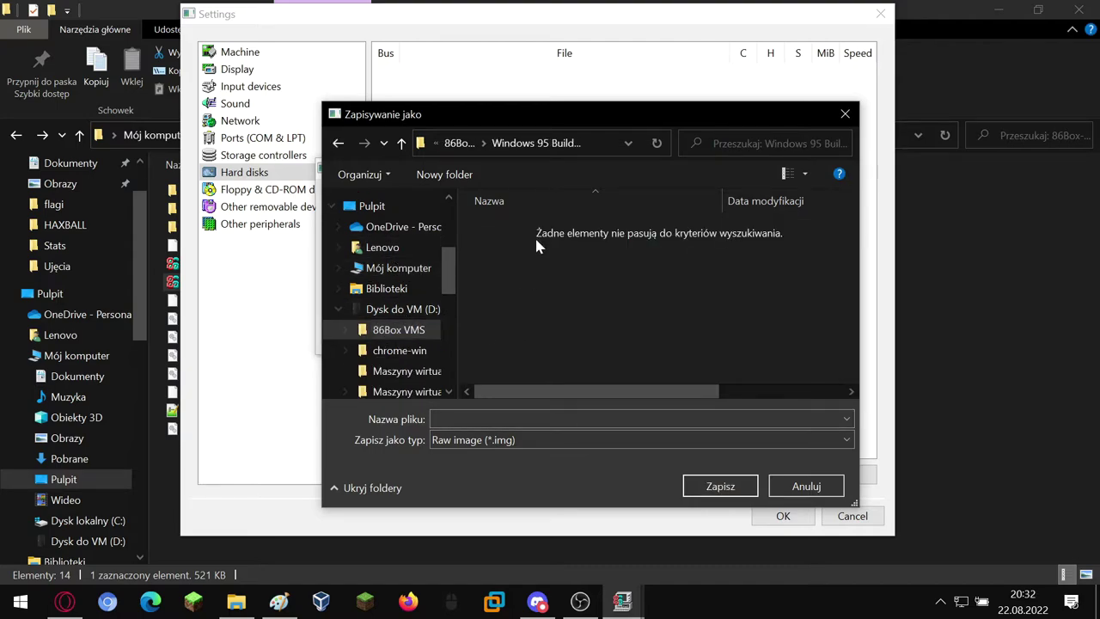
left_click(435, 419)
type("d")
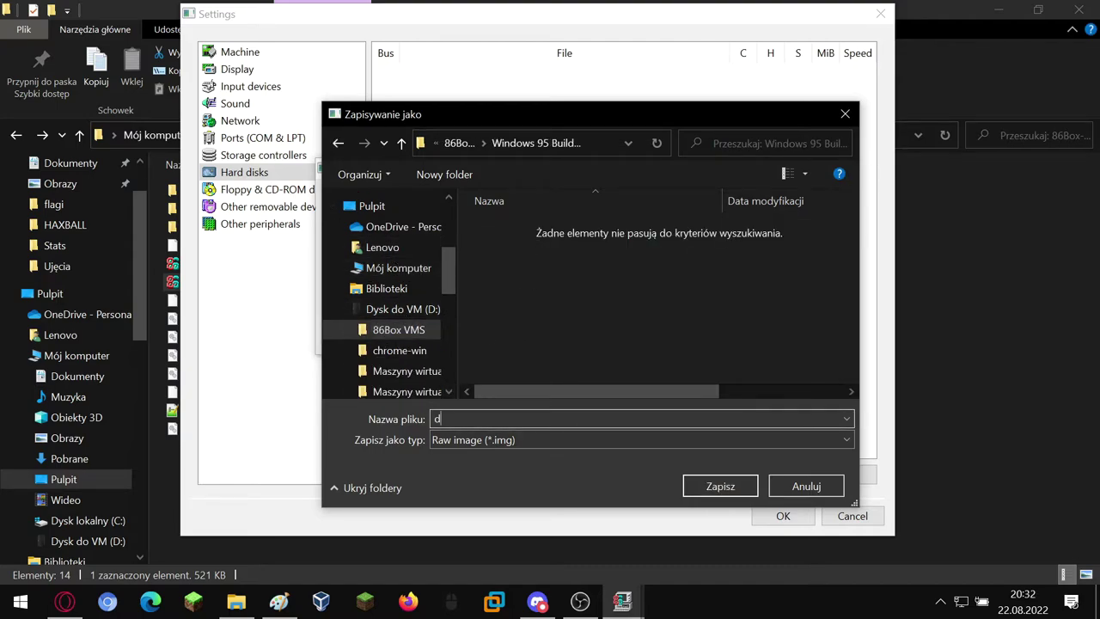
type("isk")
key("Return")
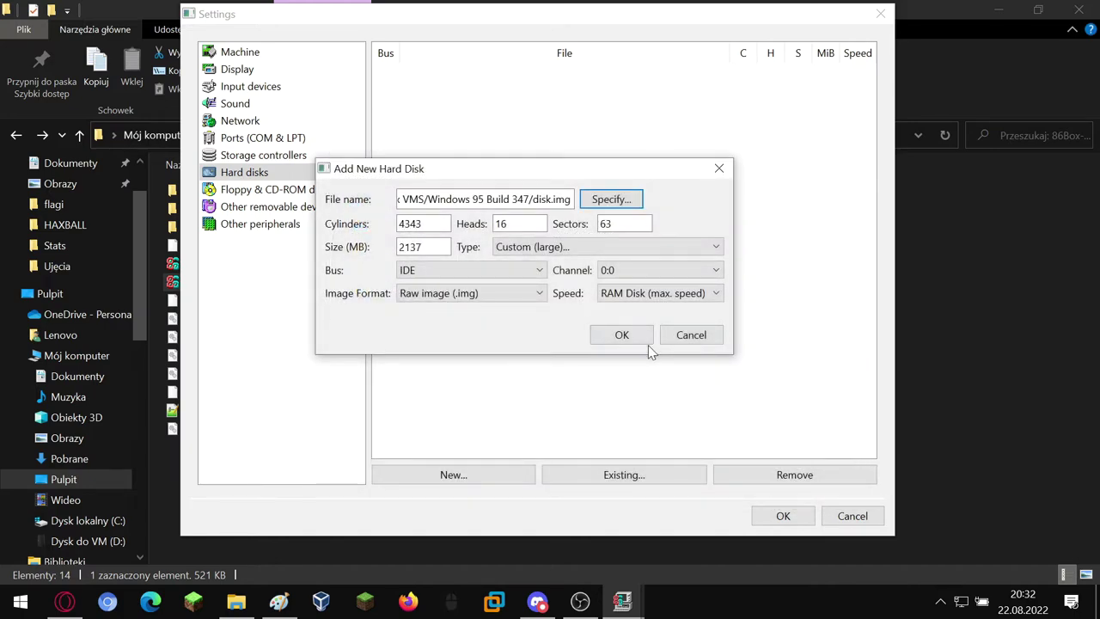
left_click(644, 338)
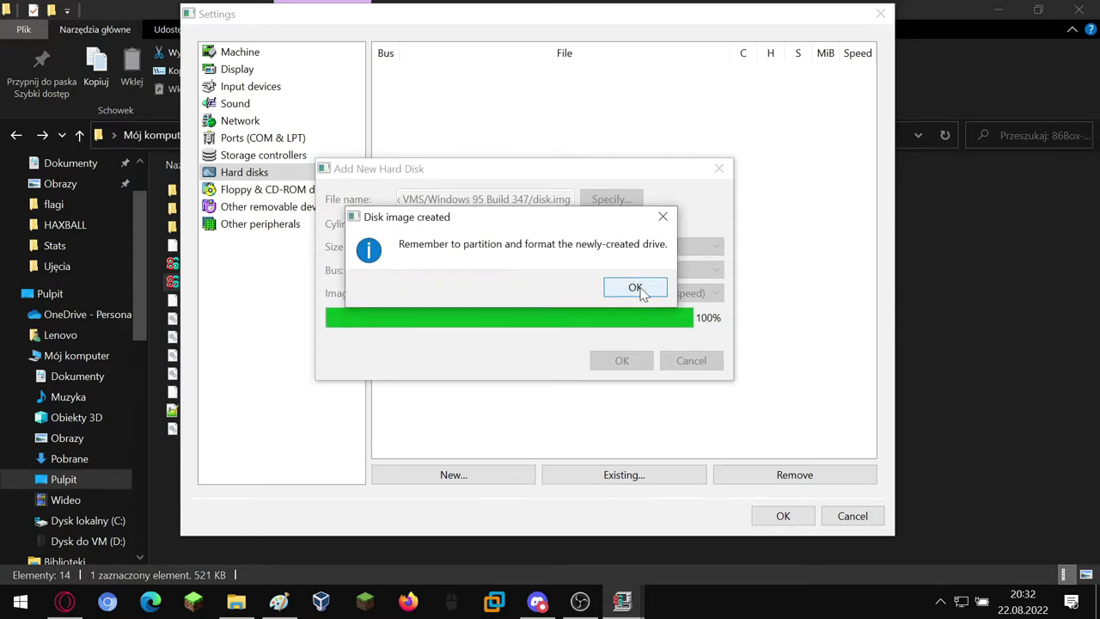
left_click(635, 288)
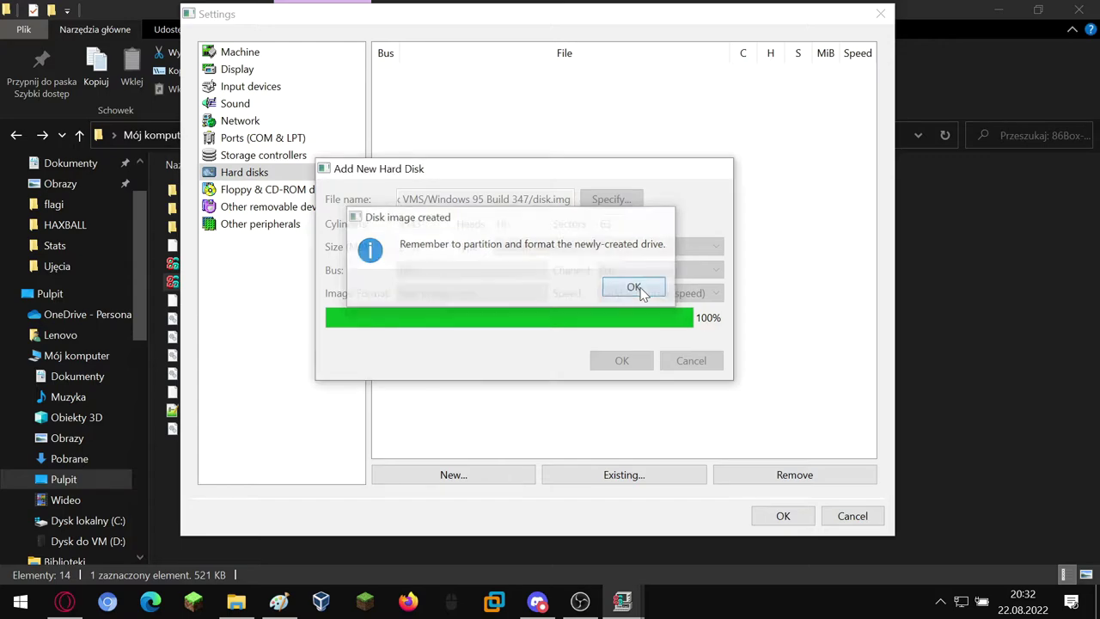
Set the first floppy drive to 3.5" 1.44M and the second floppy drive to None
left_click(276, 189)
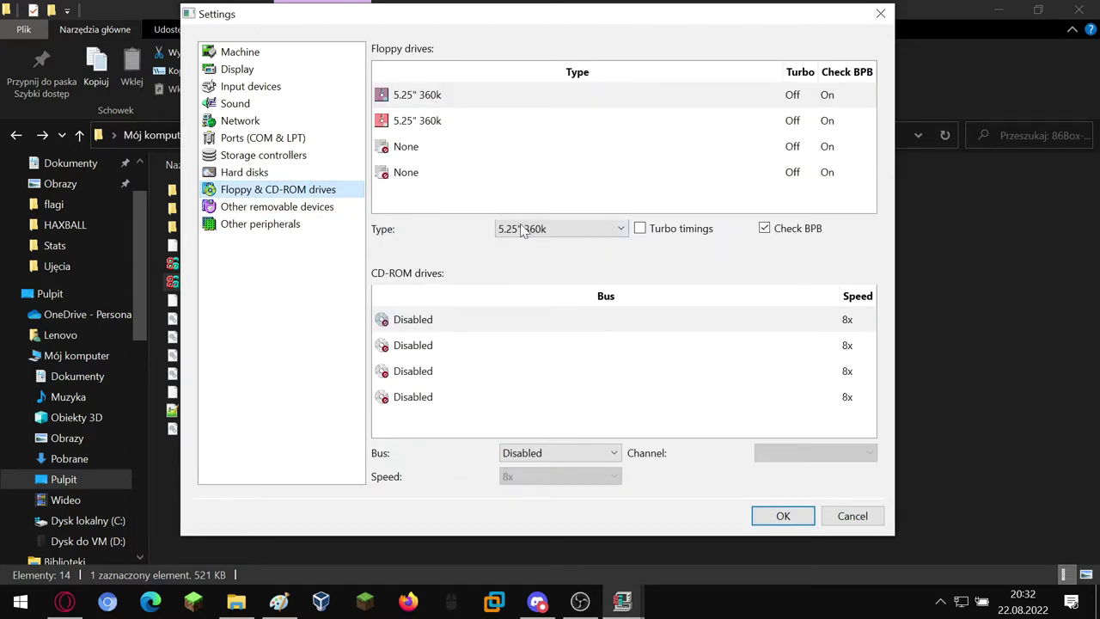
left_click(559, 229)
scroll(534, 293, "down", 2)
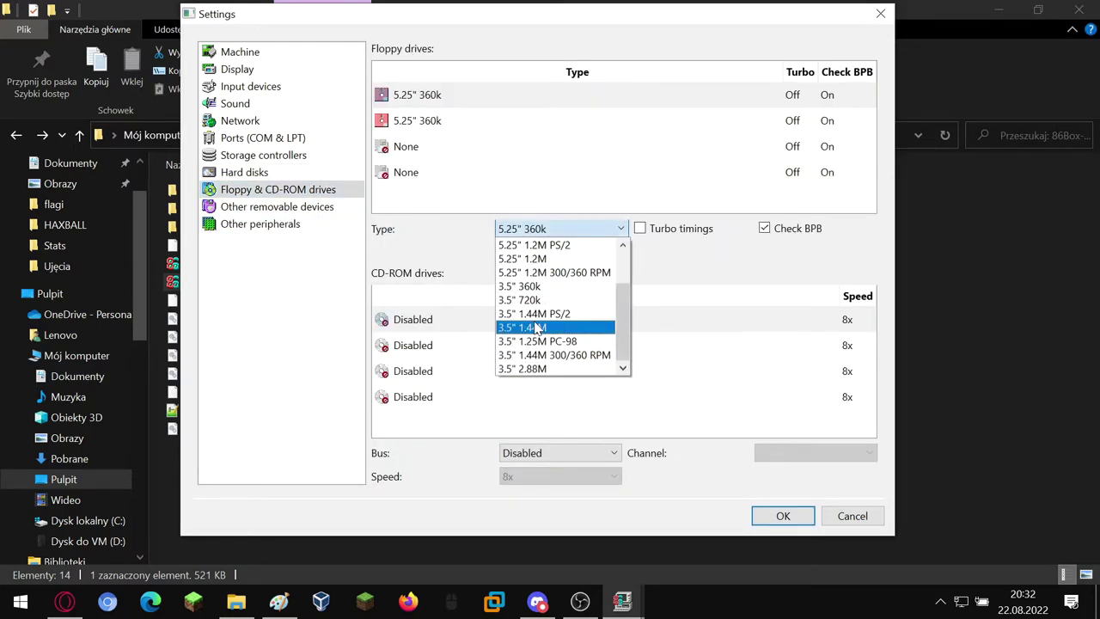
left_click(536, 327)
left_click(437, 126)
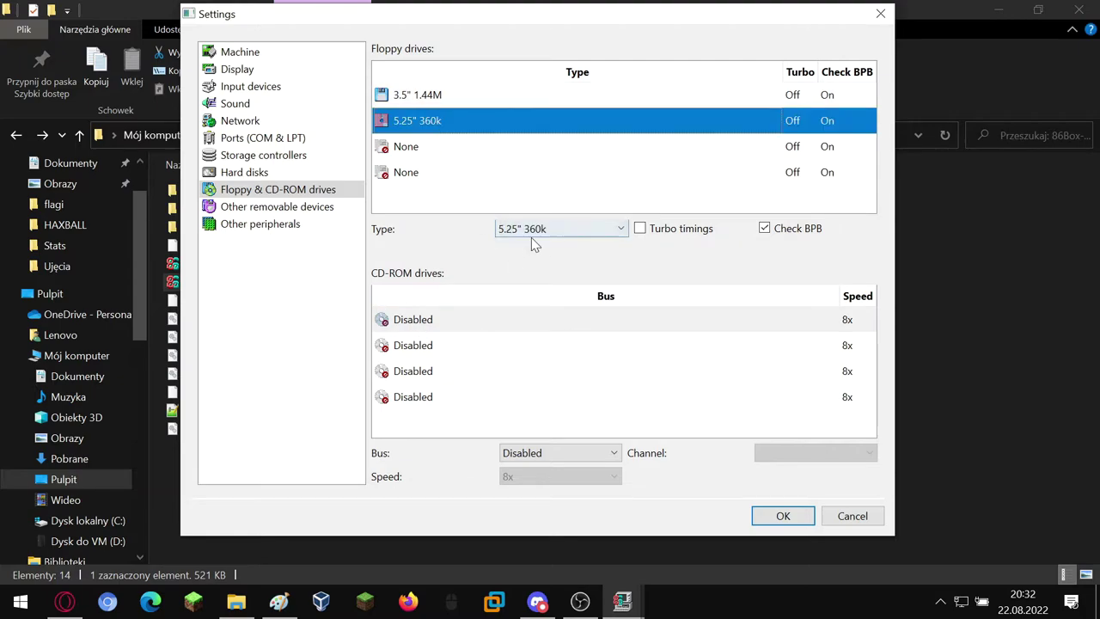
left_click(531, 235)
left_click(530, 248)
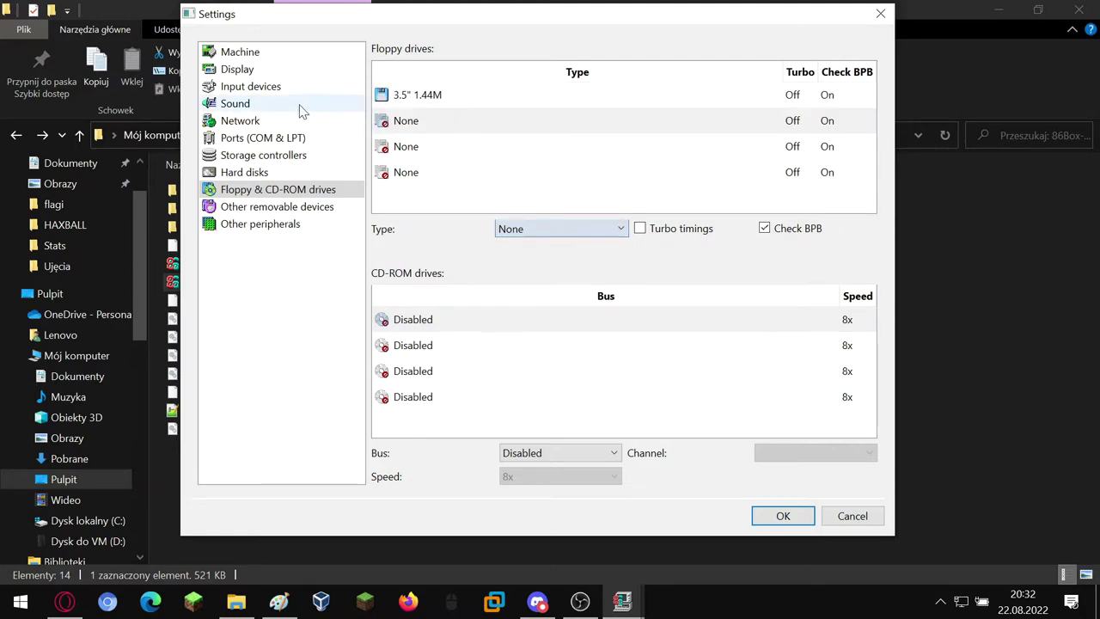
Set the bus of the first CD-ROM drive to ATAPI
left_click(286, 206)
left_click(288, 189)
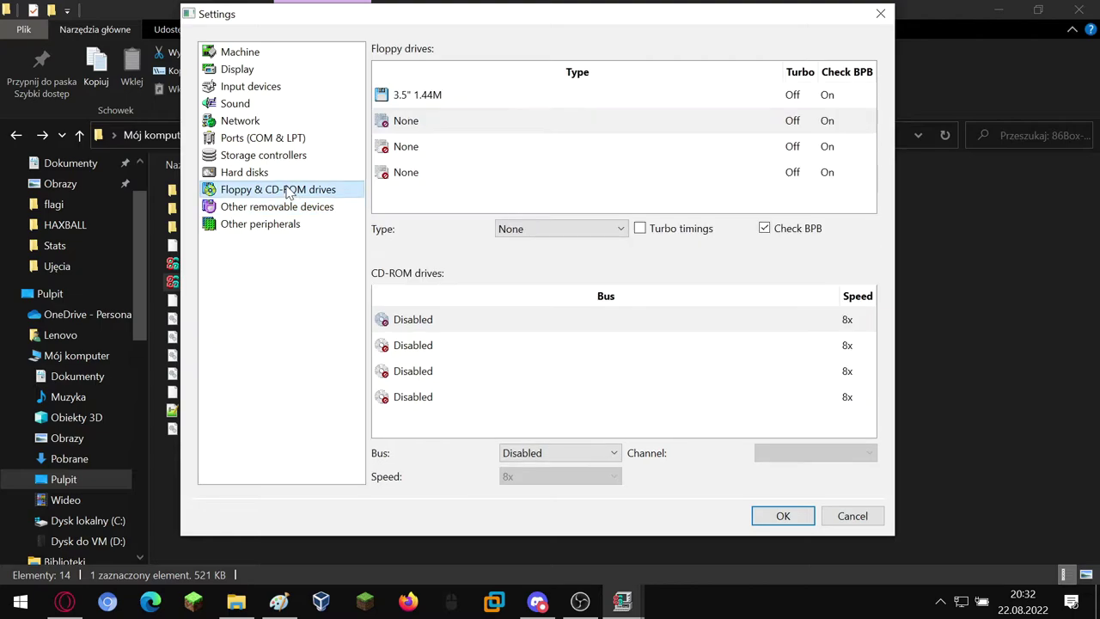
left_click(401, 328)
left_click(526, 452)
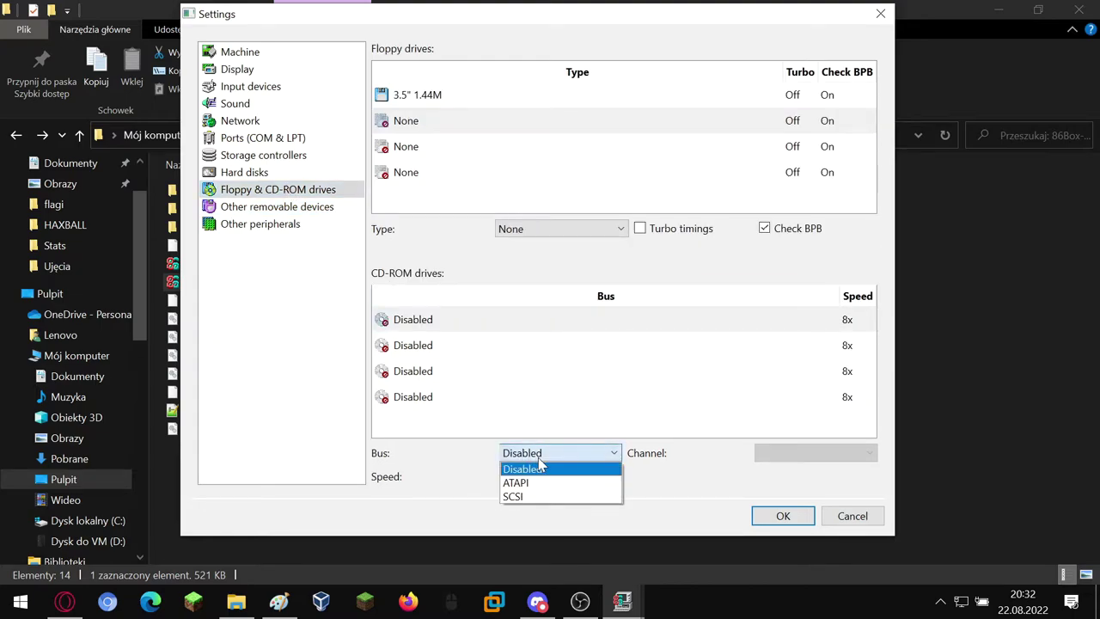
left_click(521, 481)
Set the speed of the ATAPI CD-ROM drive to 16x
left_click(518, 477)
scroll(532, 450, "down", 9)
scroll(526, 454, "down", 9)
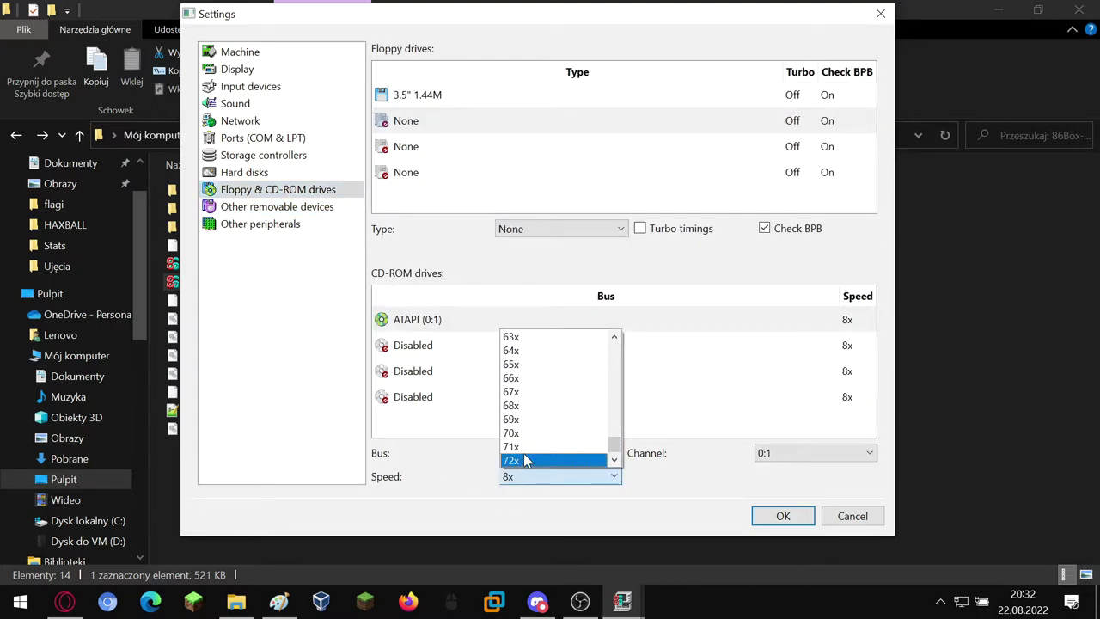
scroll(545, 391, "up", 4)
scroll(545, 393, "up", 2)
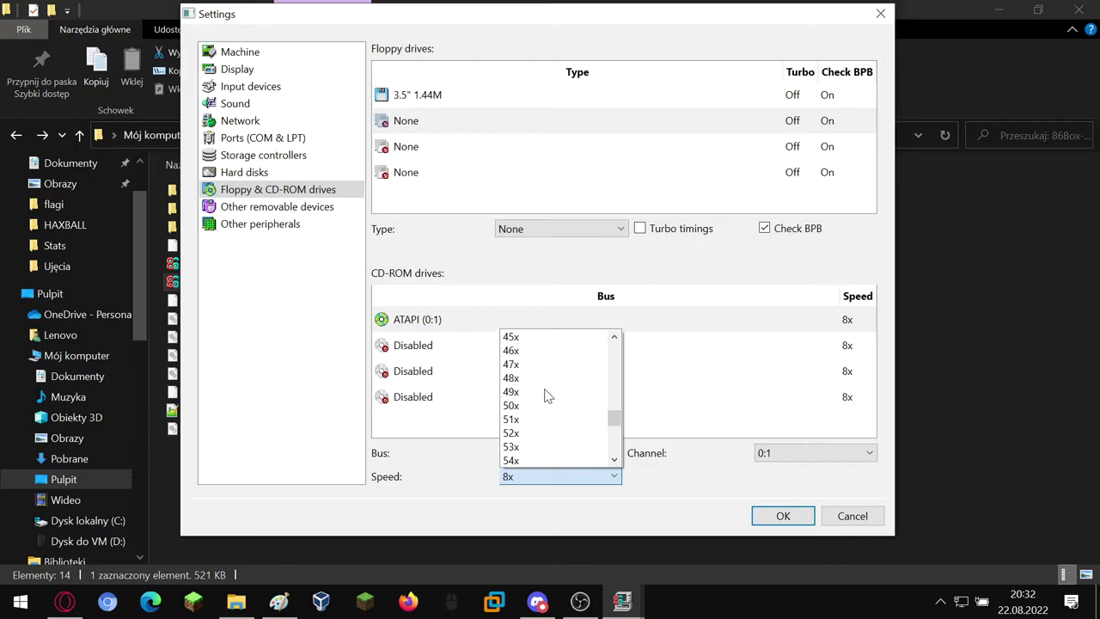
scroll(526, 386, "down", 6)
scroll(515, 440, "up", 20)
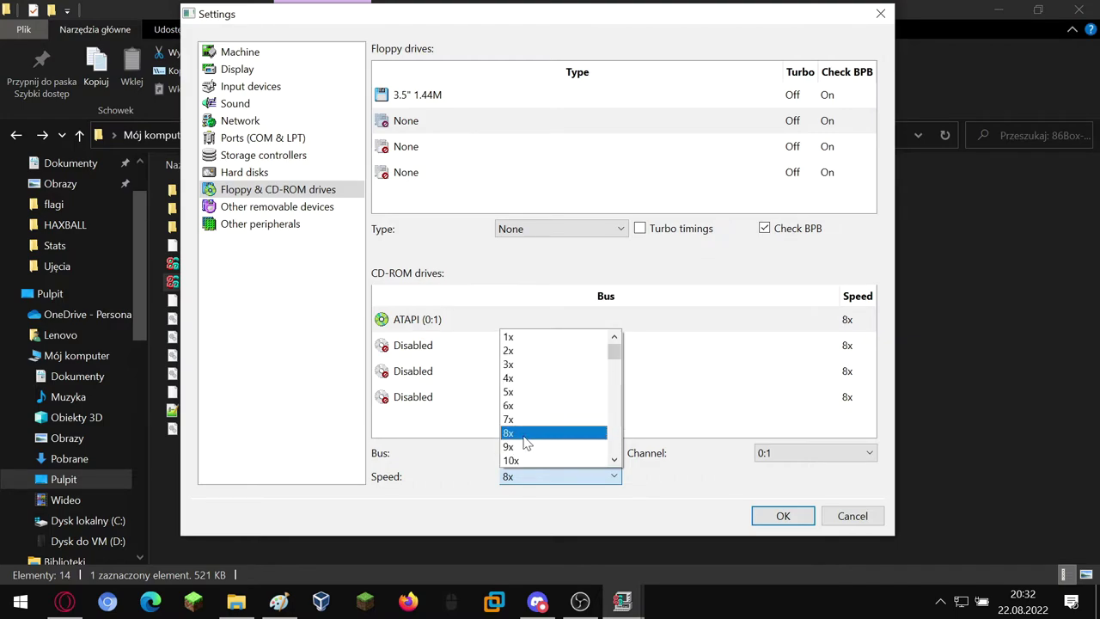
scroll(523, 444, "down", 2)
left_click(523, 462)
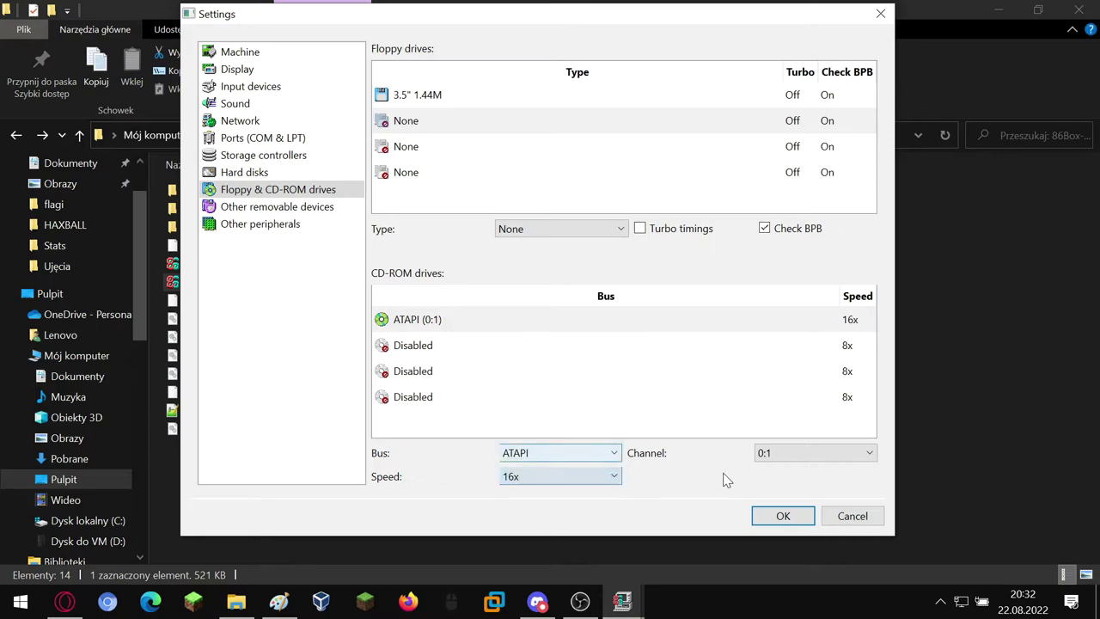
Save the machine settings and start the Windows 95 Build 347 virtual machine, resuming its paused emulation
left_click(782, 515)
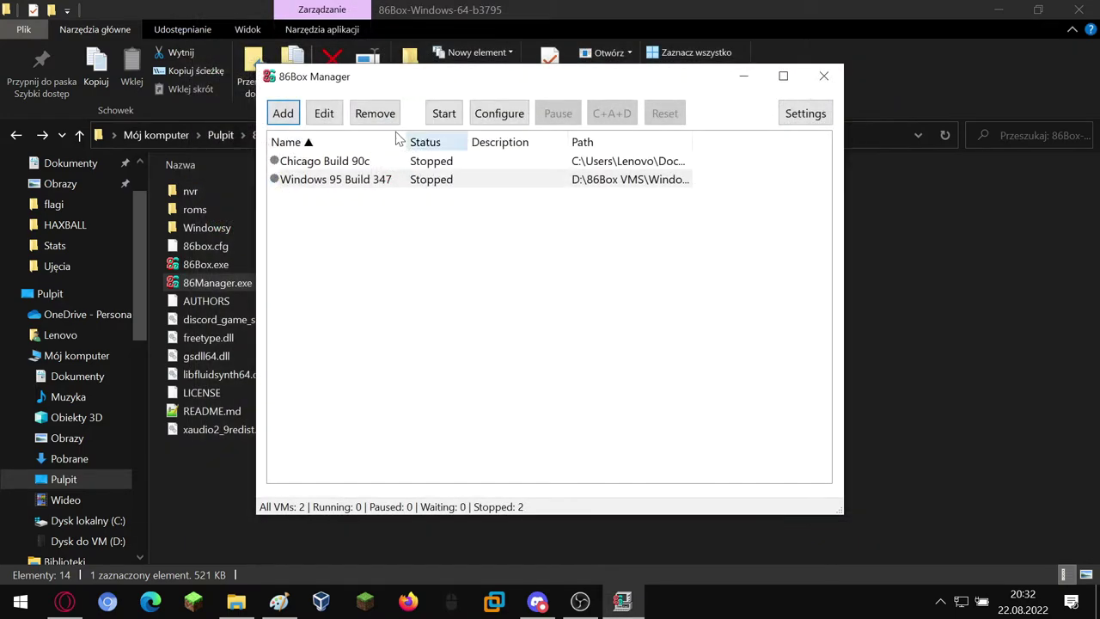
left_click(445, 115)
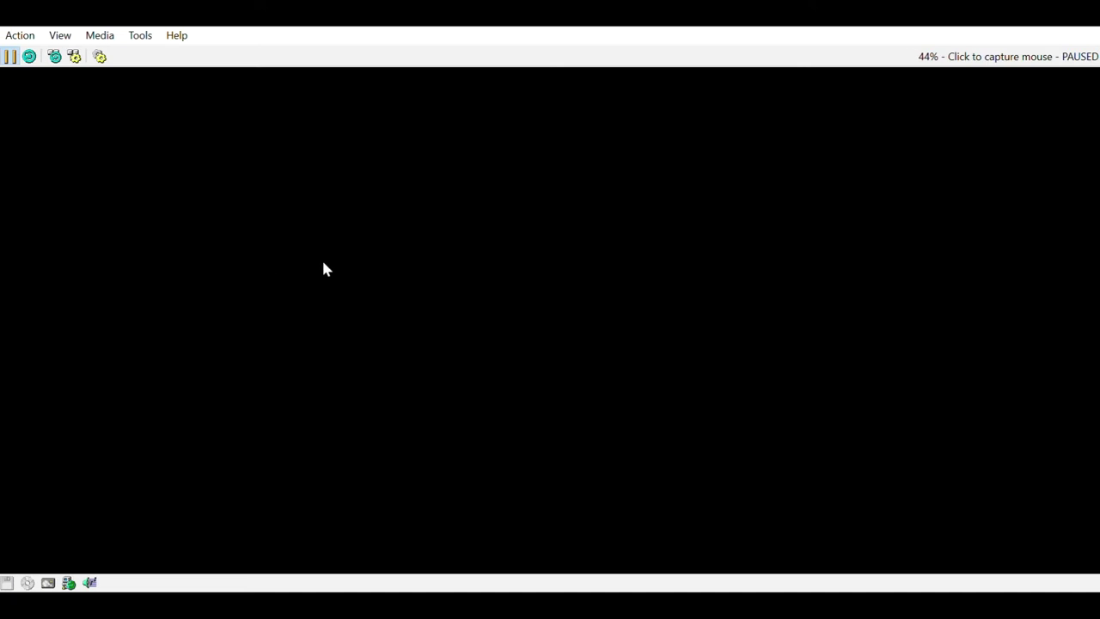
left_click(10, 56)
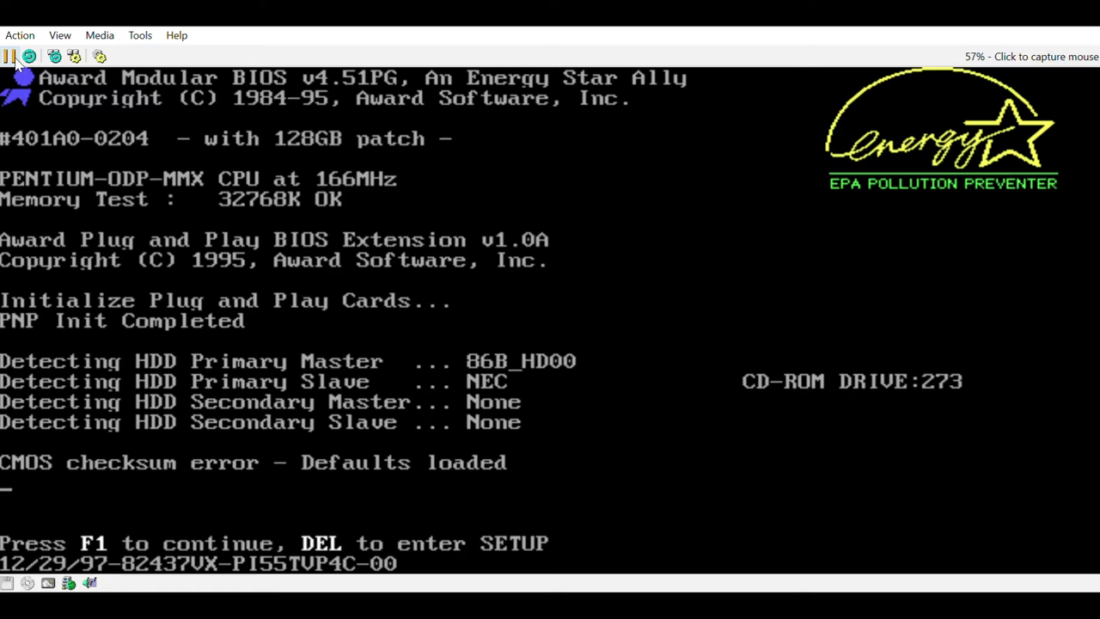
Enter the BIOS setup and set the date in Standard CMOS Setup to Mar 2 1995
key("Delete")
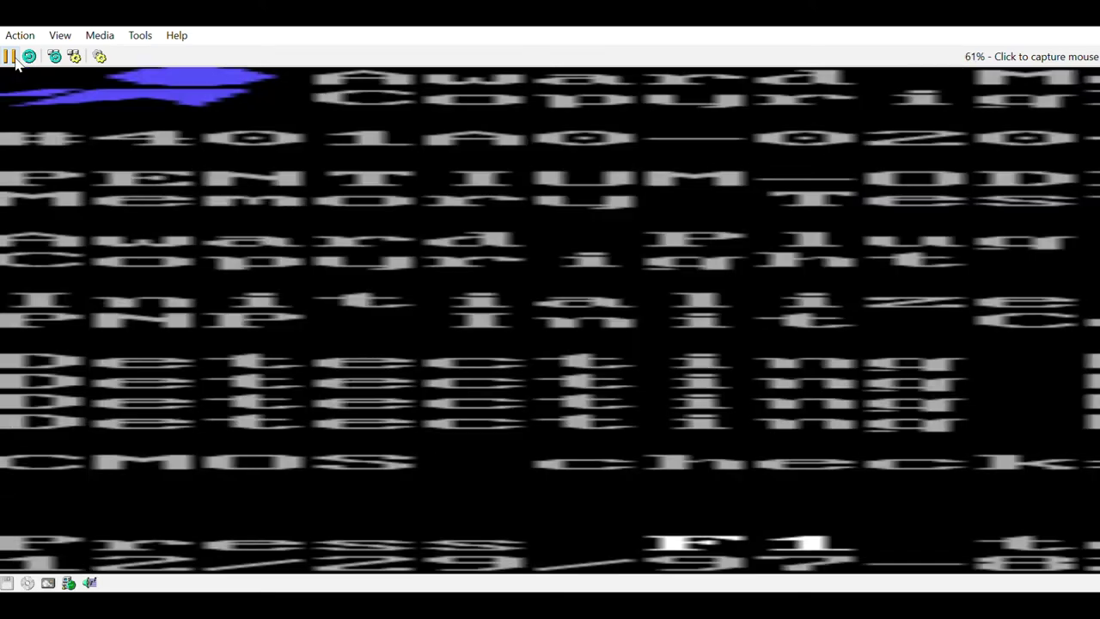
key("Return")
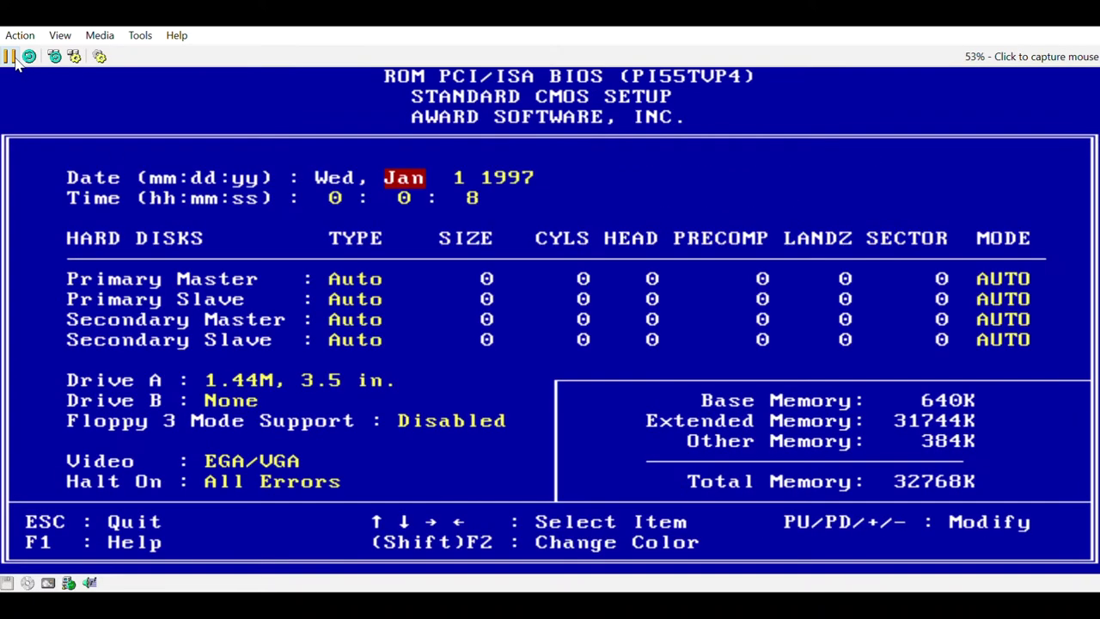
key("Right")
key("Right")
key("Page_Down")
key("Page_Down")
key("Left")
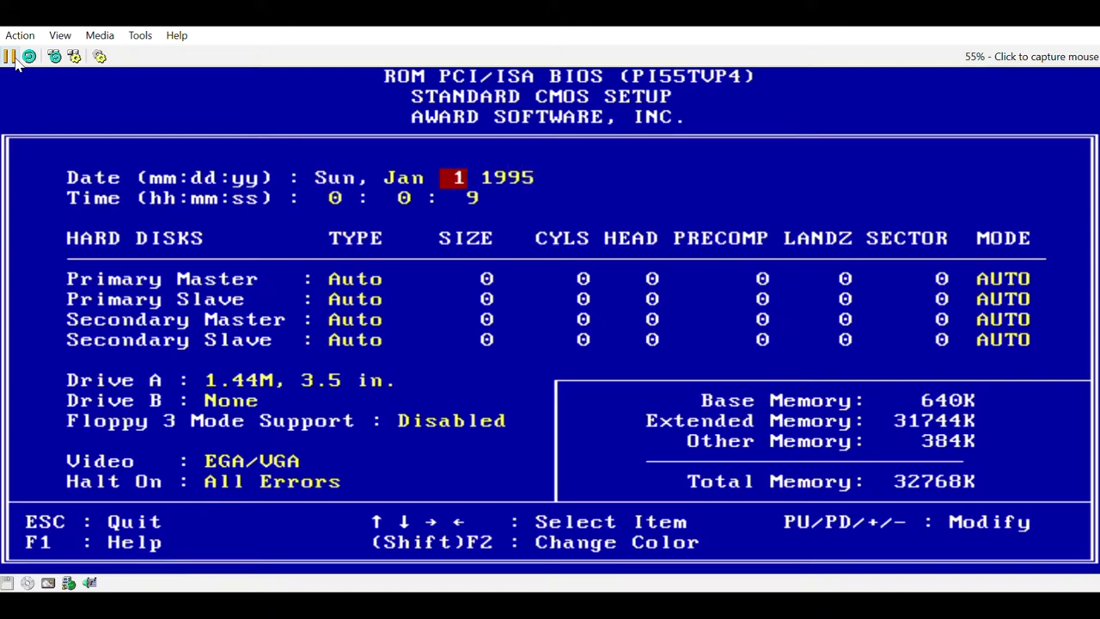
key("Page_Up")
key("Left")
type("3")
key("Up")
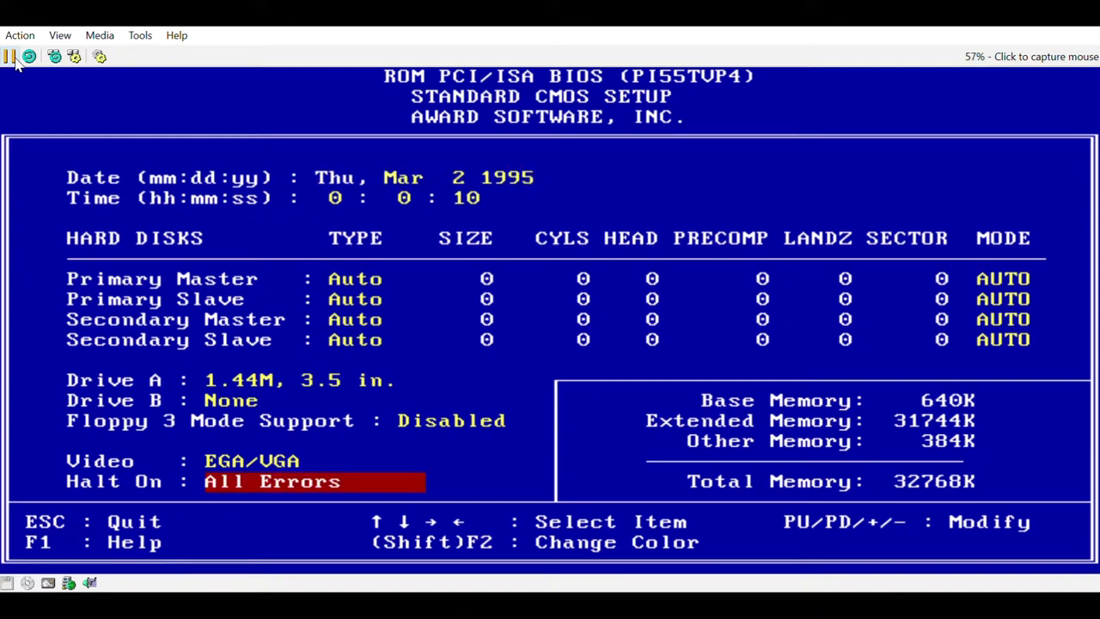
Set the Primary Slave, Secondary Master and Secondary Slave hard disk types to None and leave Standard CMOS Setup
key("Down")
key("Right")
key("Right")
key("Down")
key("Right")
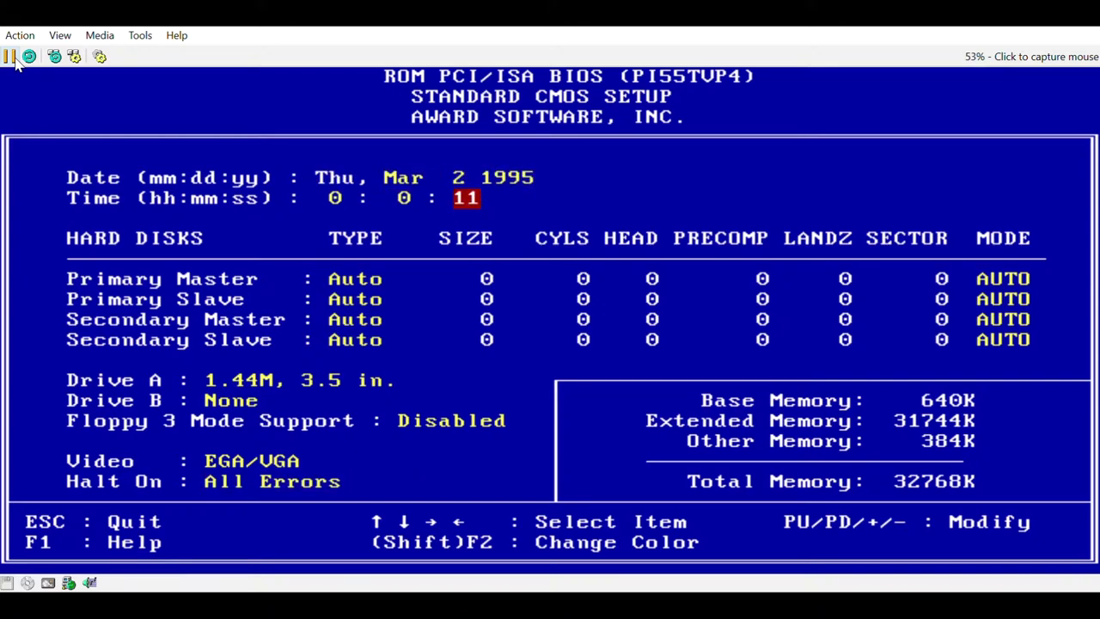
key("Down")
key("Down")
key("Page_Up")
key("Page_Up")
key("Down")
key("Page_Up")
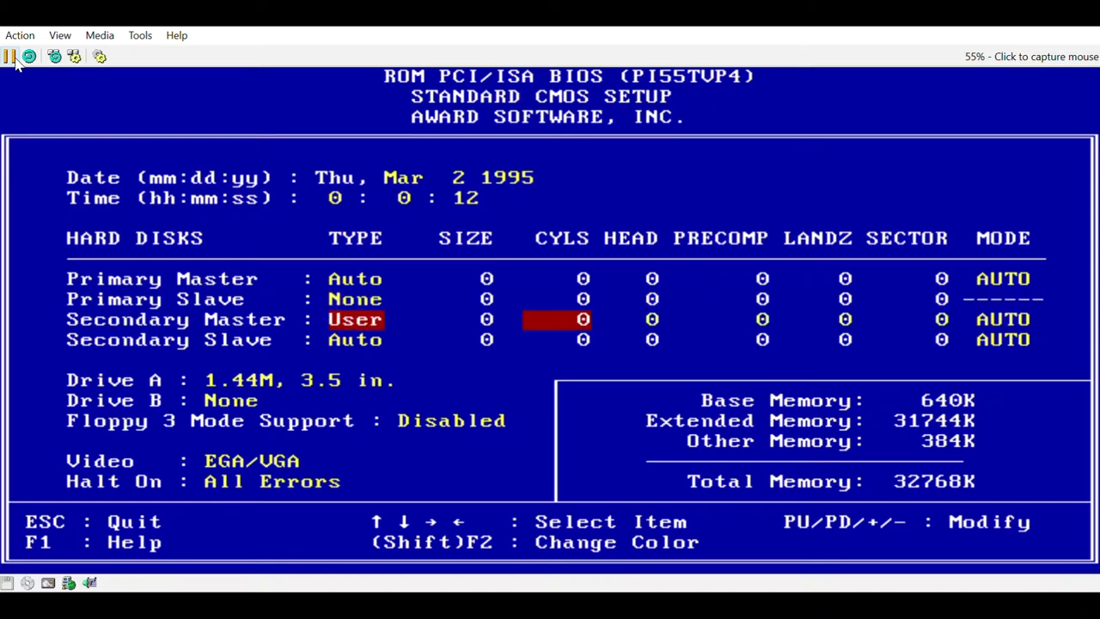
key("Page_Up")
key("Page_Up")
key("Page_Up")
key("Page_Up")
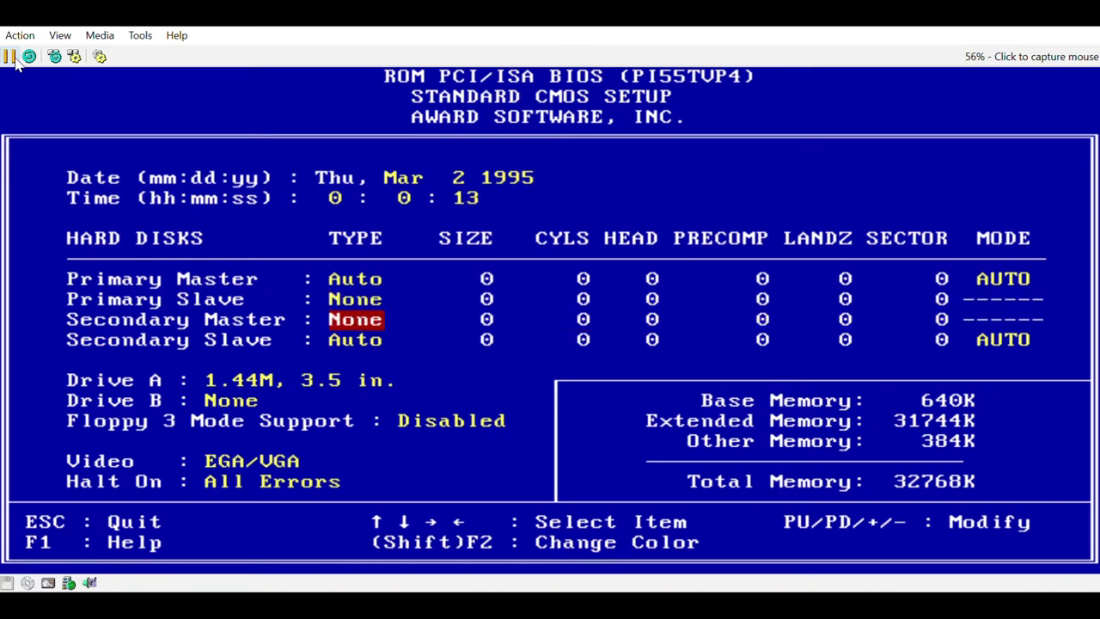
key("Down")
key("Page_Up")
key("Page_Up")
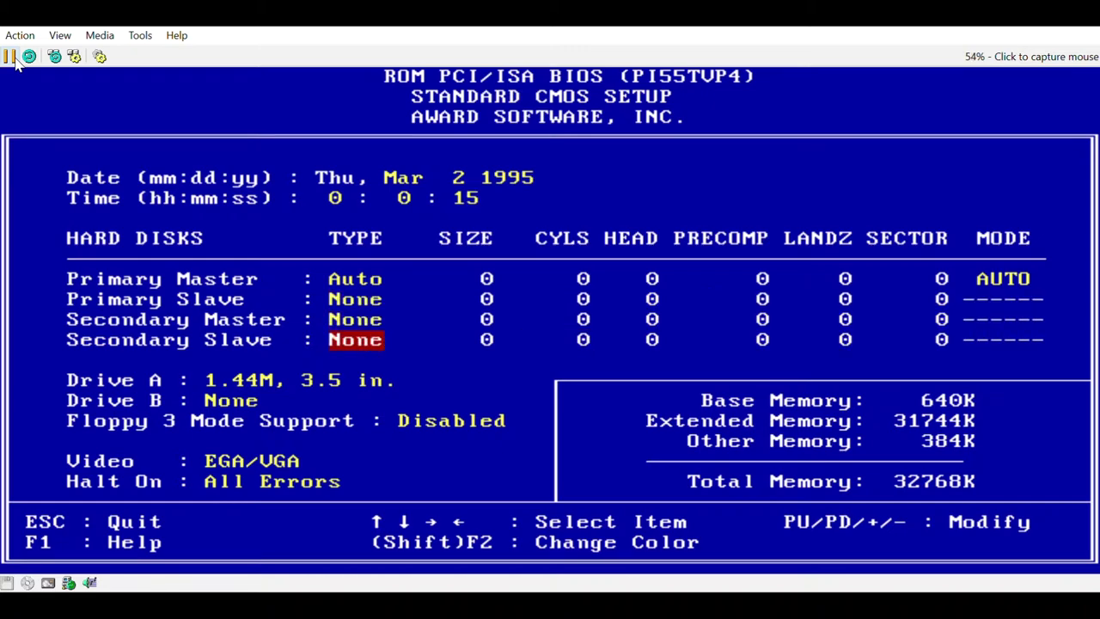
key("Escape")
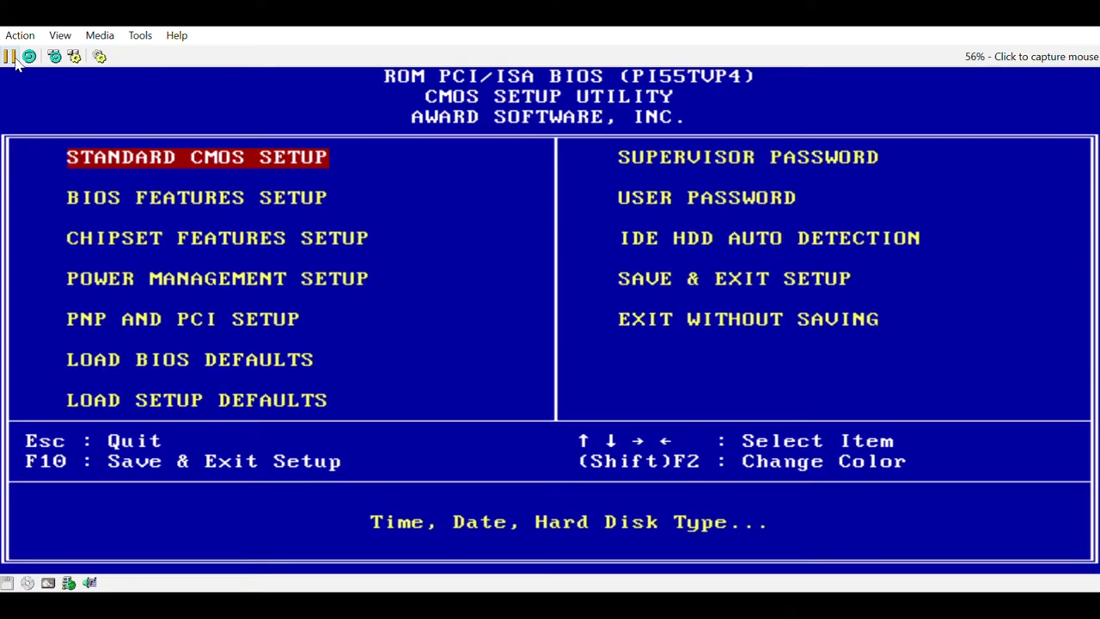
Set the Boot Sequence in BIOS Features Setup to A,CDROM,C
key("Down")
key("Down")
key("Up")
key("Return")
key("Down")
key("Down")
key("Down")
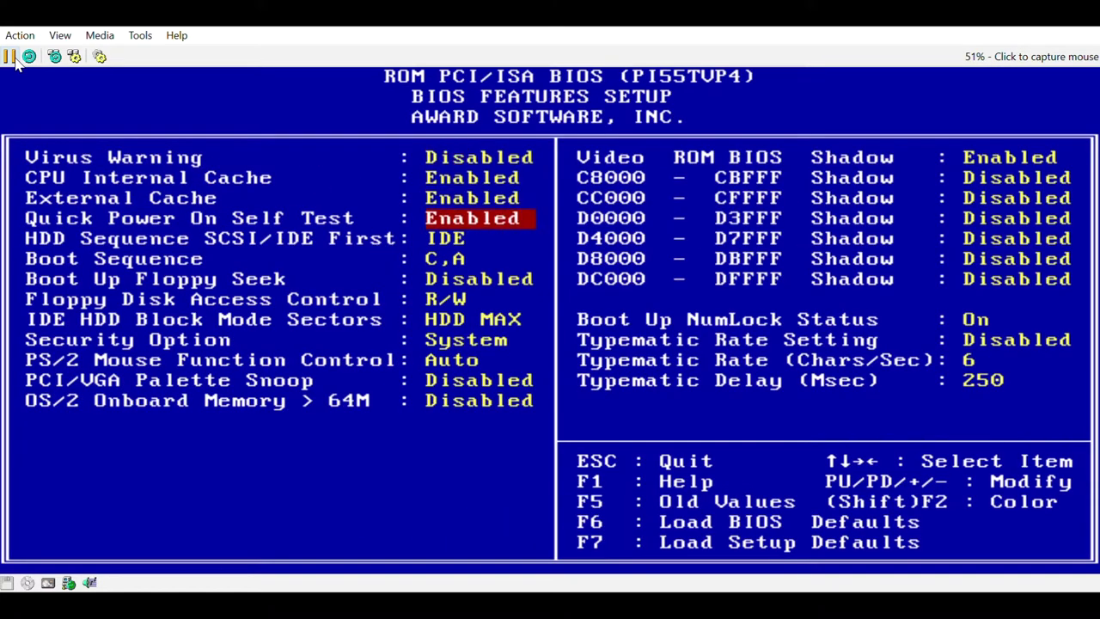
key("Down")
key("Down")
key("Page_Down")
key("Page_Down")
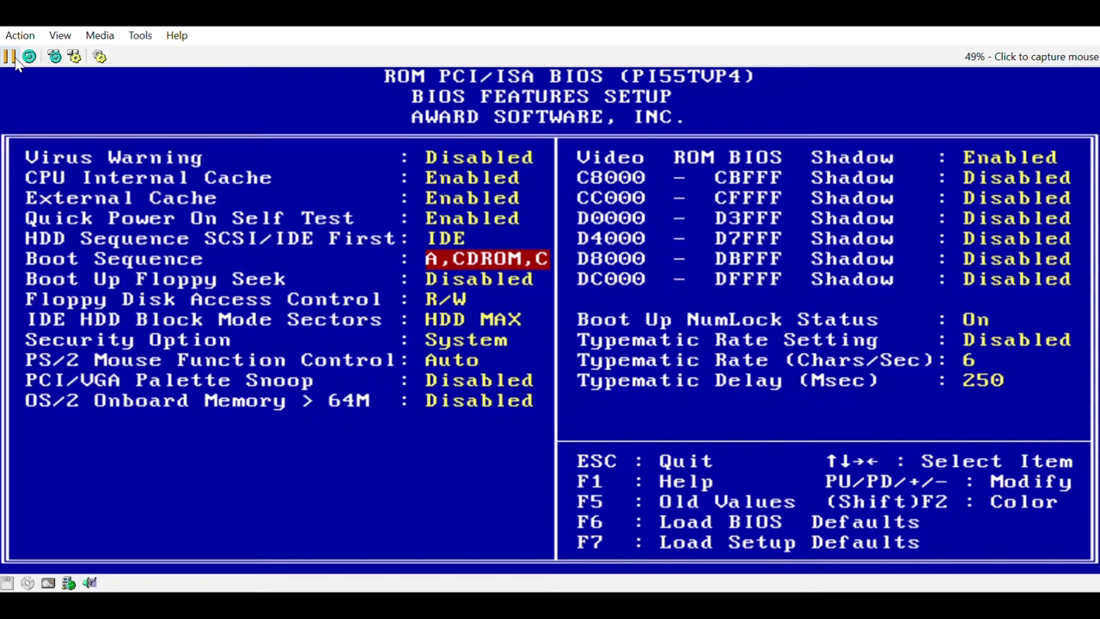
key("Escape")
In PNP and PCI Setup, set IRQ 5 Used By ISA to Yes
key("Down")
key("Down")
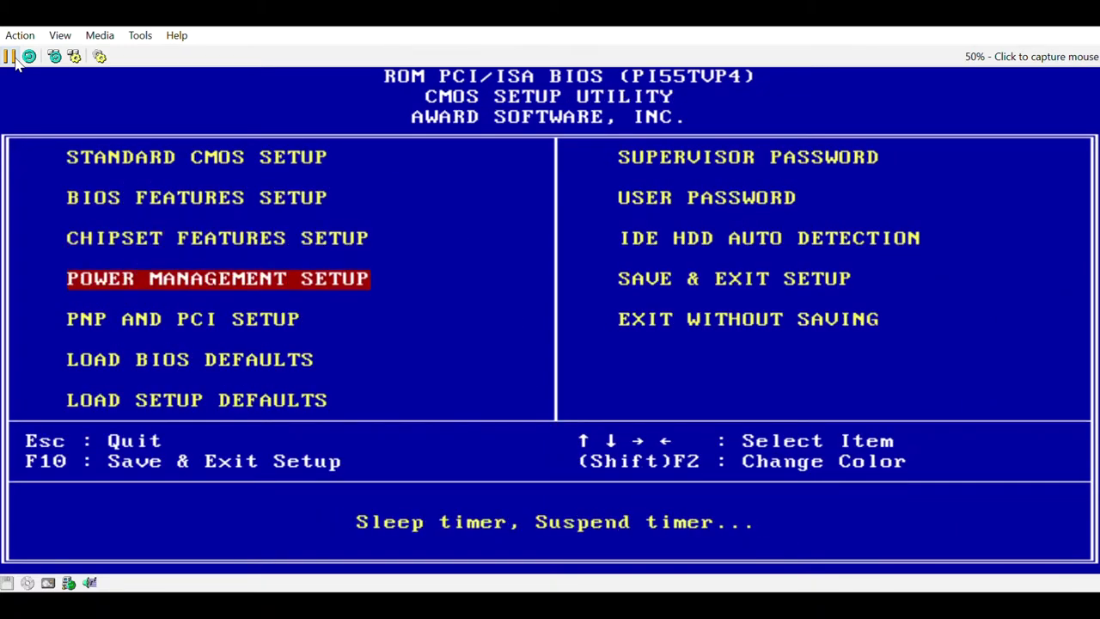
key("Down")
key("Return")
key("Down")
key("Down")
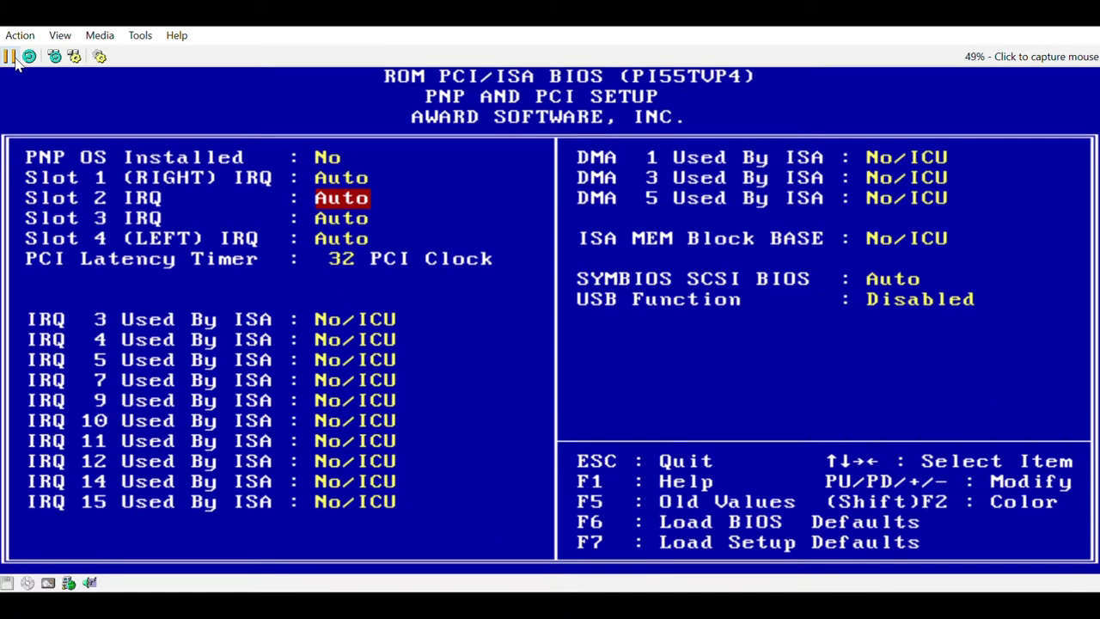
key("Down")
key("Down")
key("Down")
key("Down")
key("Down")
key("Down")
key("Page_Down")
Set DMA 1 and DMA 5 Used By ISA to Yes and leave PNP and PCI Setup
key("Down")
key("Down")
key("Down")
key("Down")
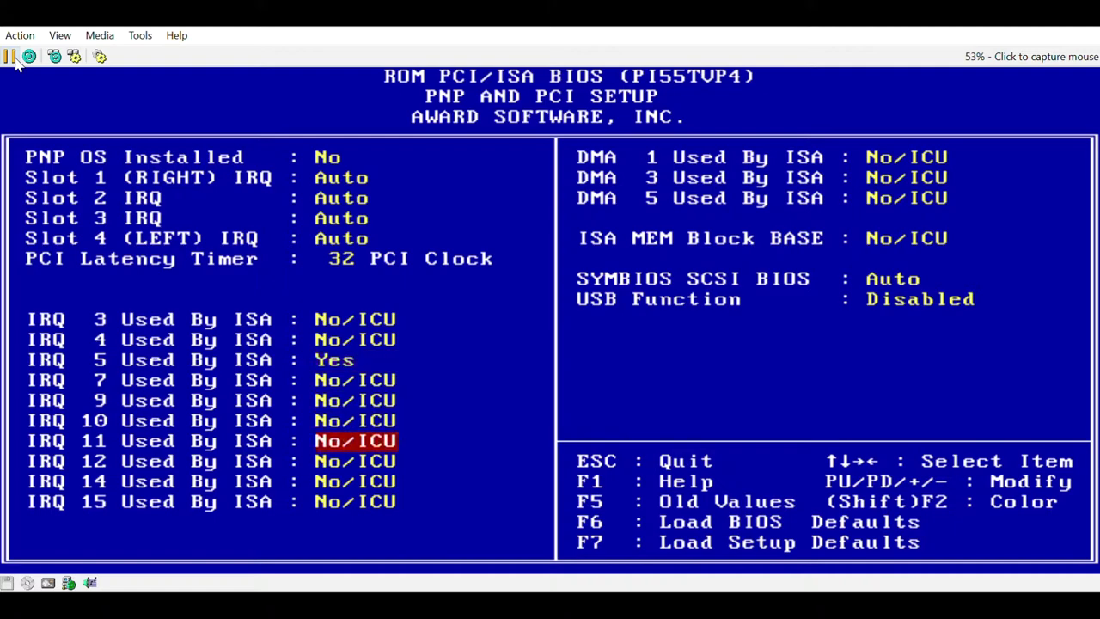
key("Down")
key("Down")
key("Down")
key("Down")
key("Page_Down")
key("Down")
key("Down")
key("Page_Down")
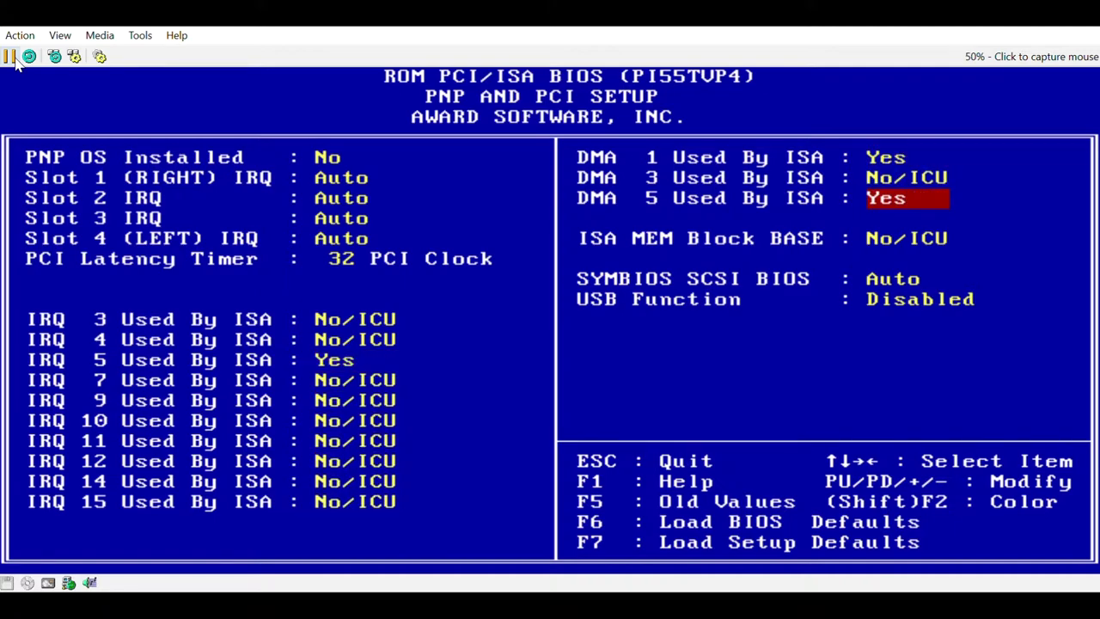
key("Escape")
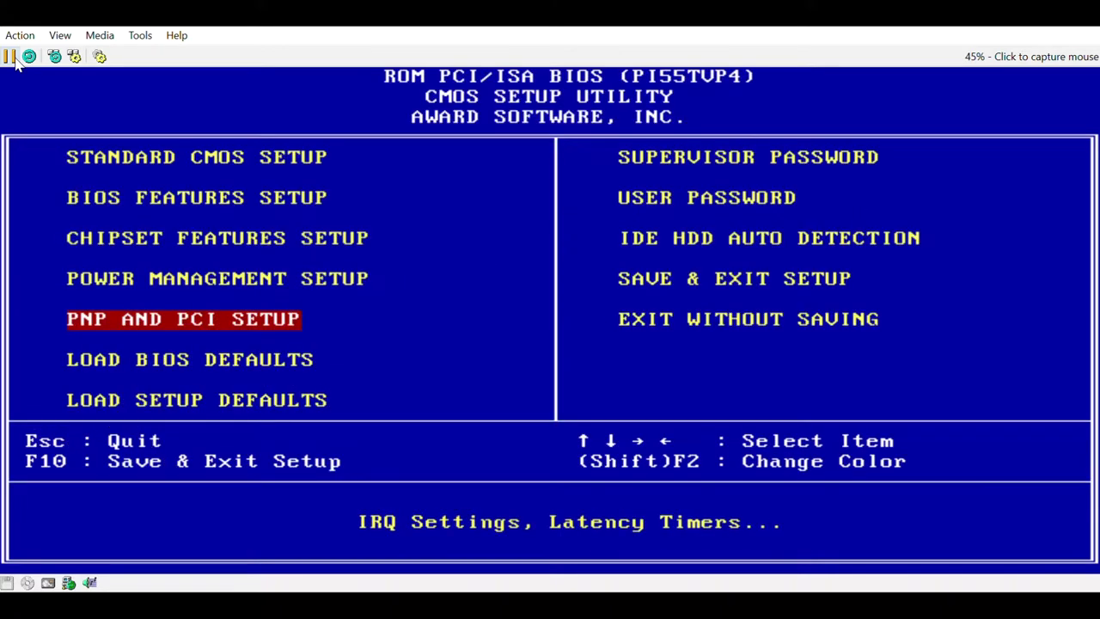
Save the BIOS settings and exit the setup utility
key("Down")
key("Up")
key("Right")
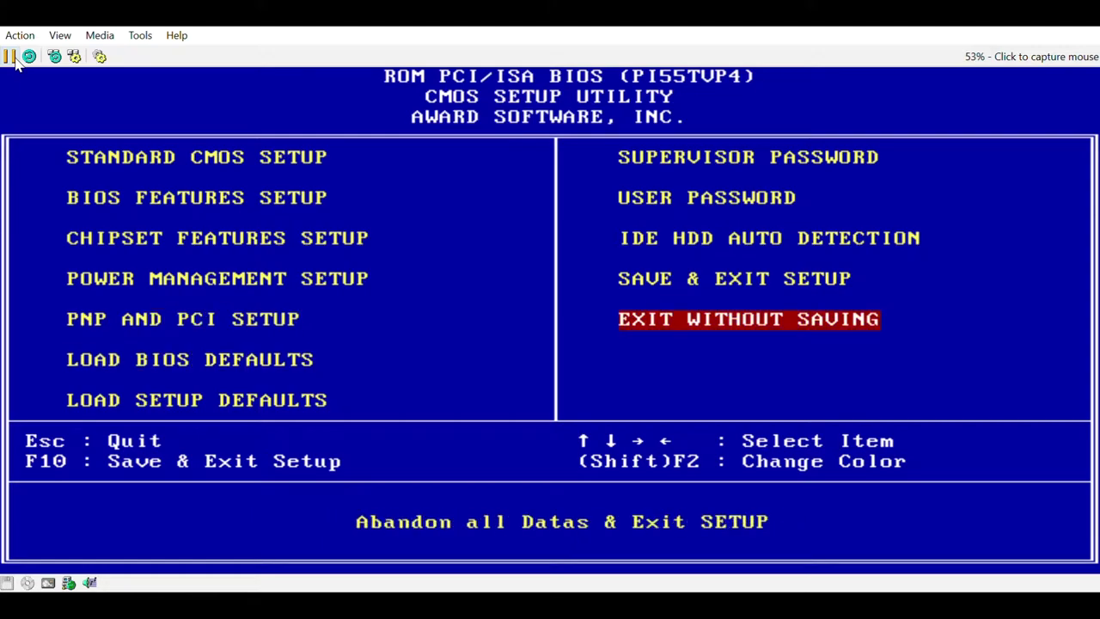
key("Up")
key("Return")
type("y")
key("Return")
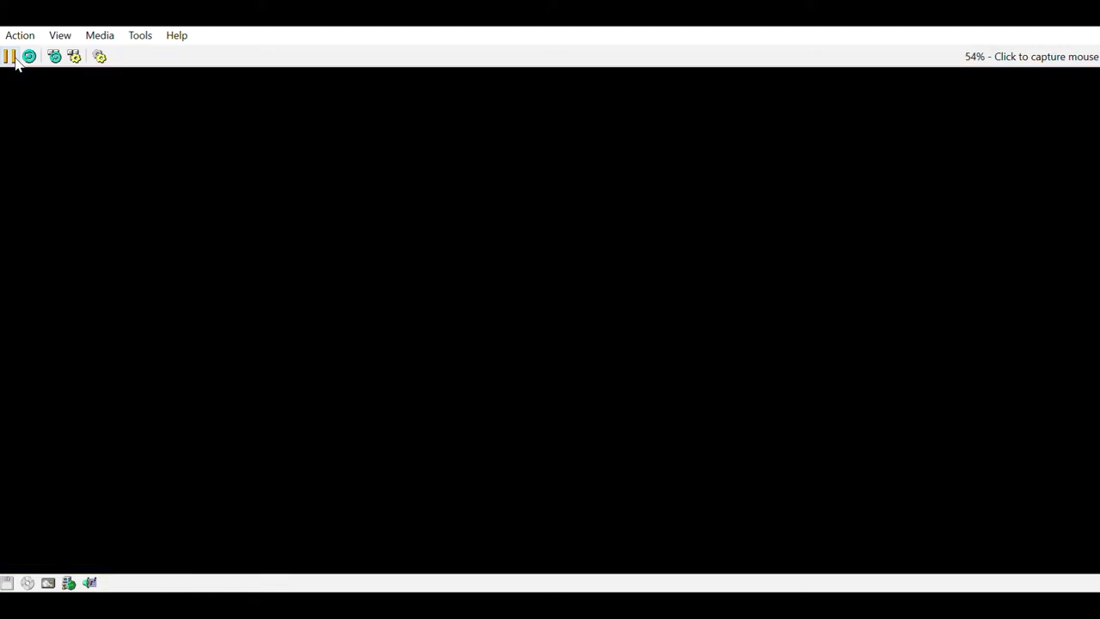
Load a boot disk image into the floppy drive with the emulation paused, and resume it to boot to DOS
left_click(8, 58)
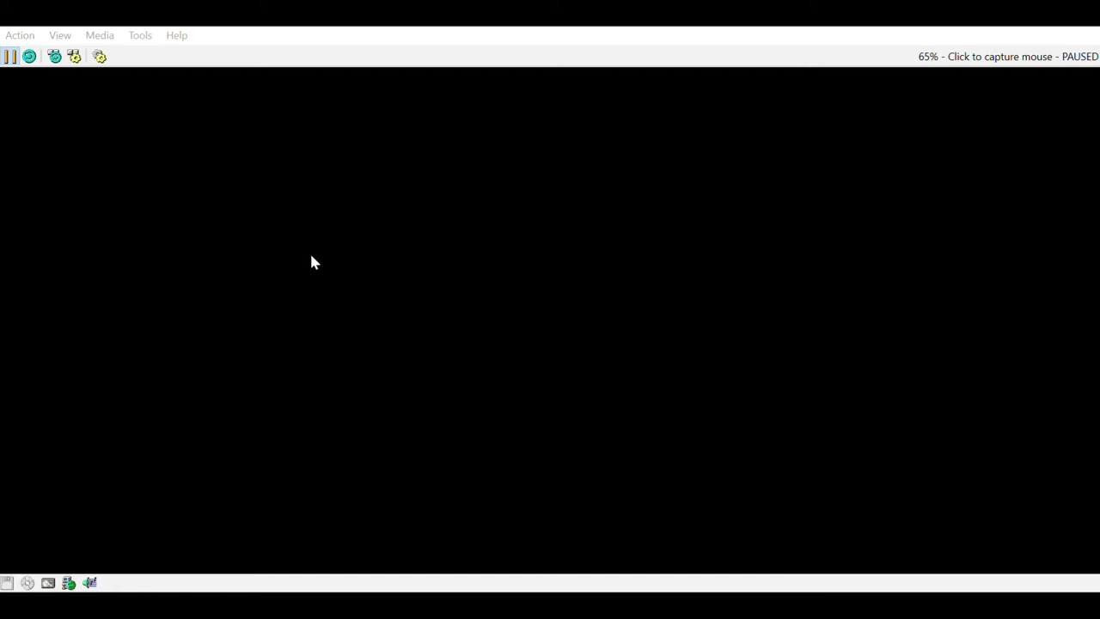
left_click(220, 159)
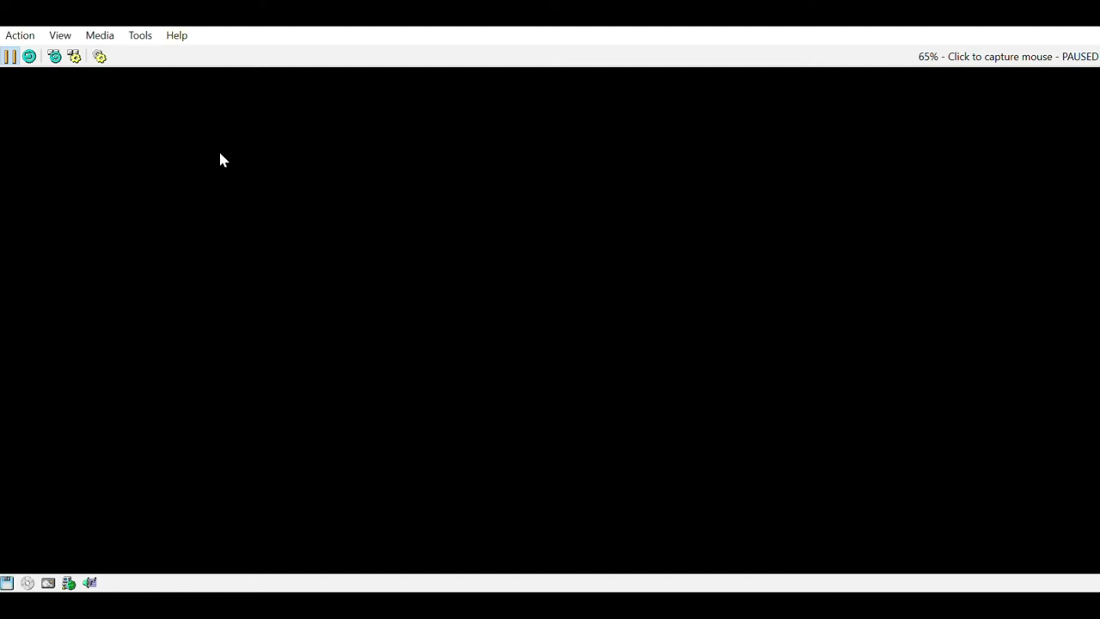
left_click(10, 59)
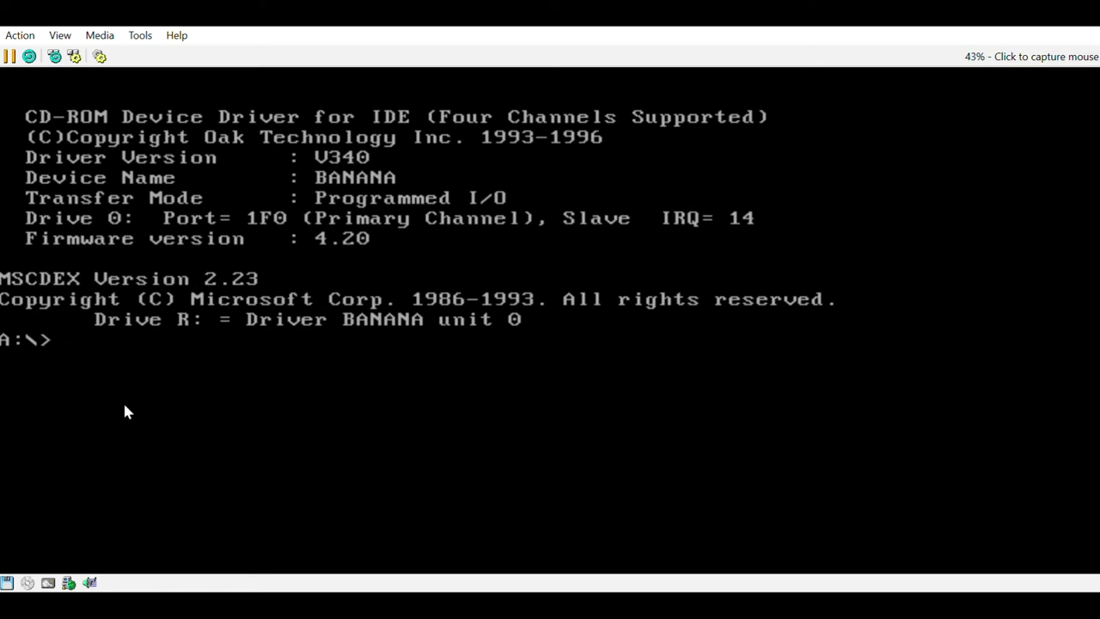
Create a primary DOS partition on fixed disk 1 with fdisk and restart the system
type("fdisk")
key("Return")
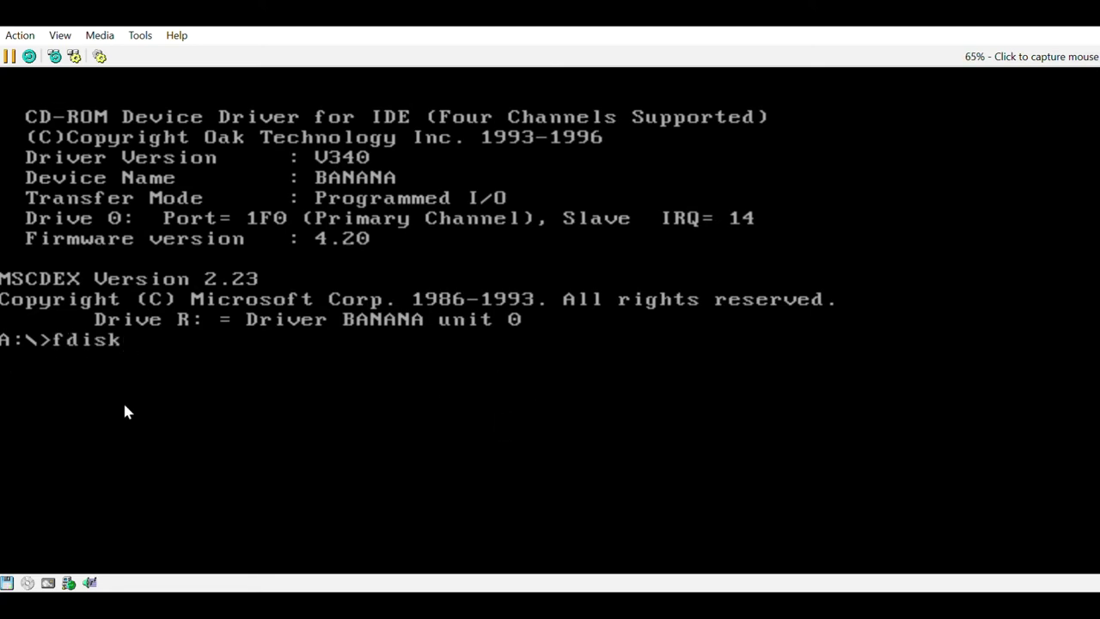
key("Return")
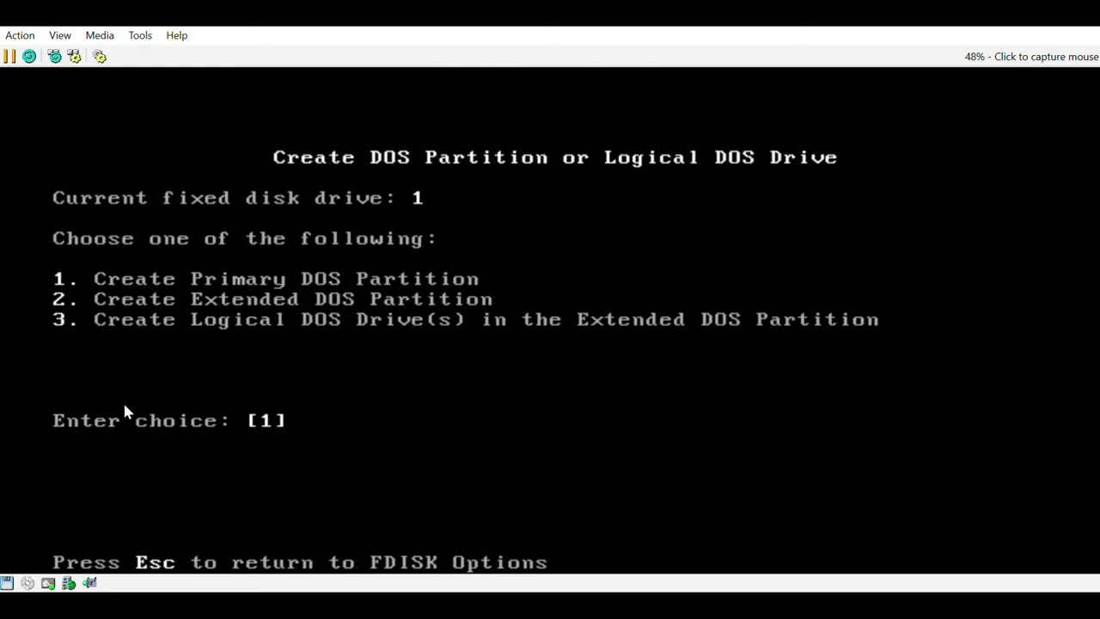
key("Return")
key("Return")
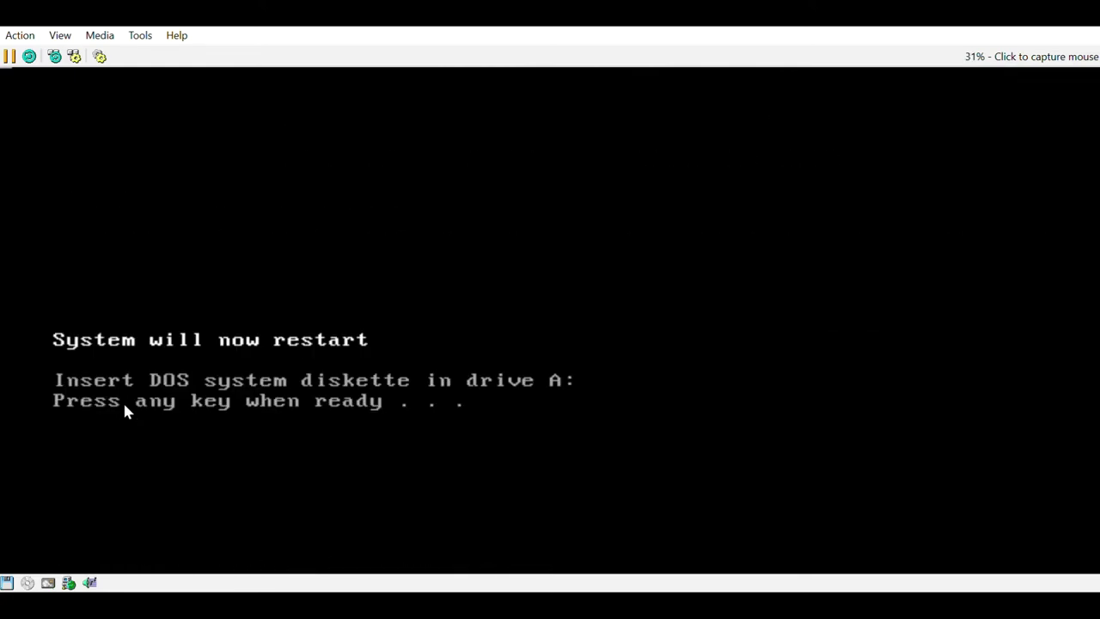
key("Return")
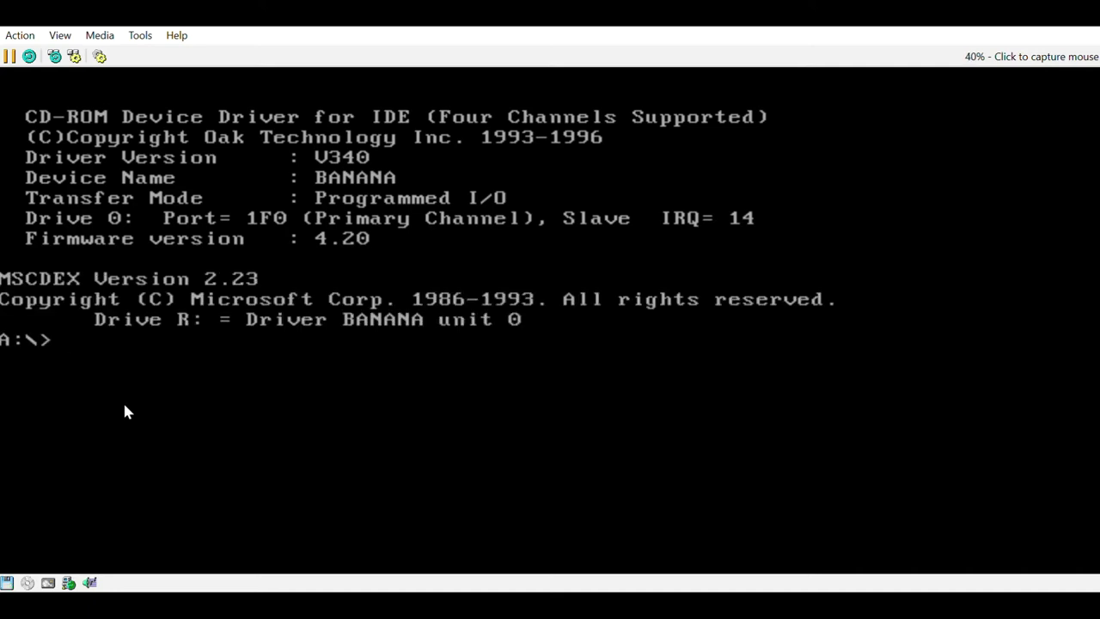
Format drive C: without a volume label
type("format C:")
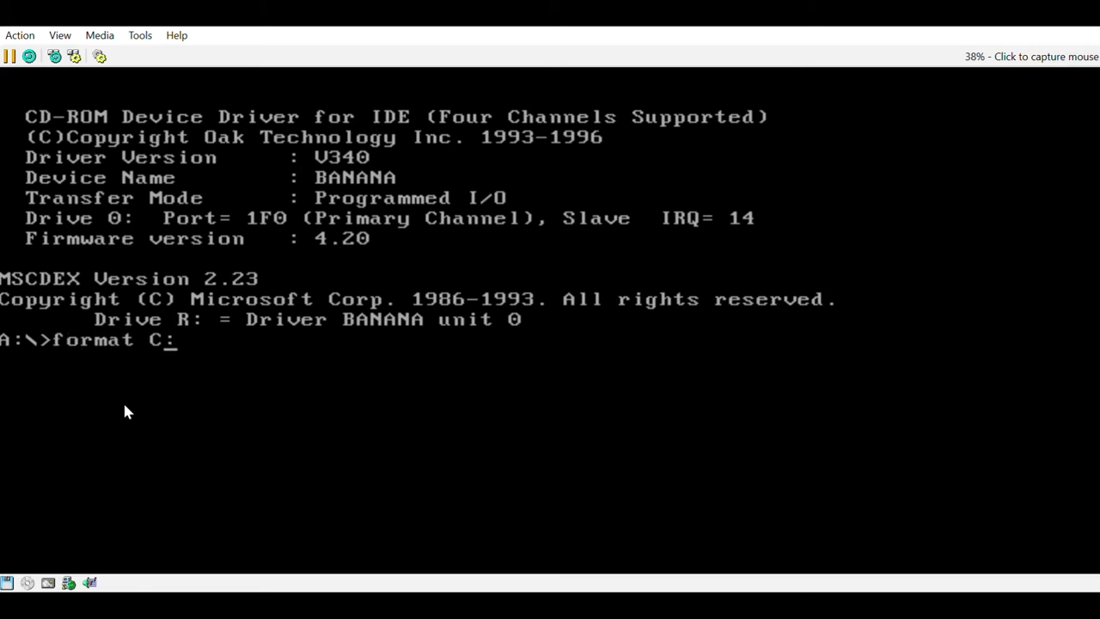
key("Return")
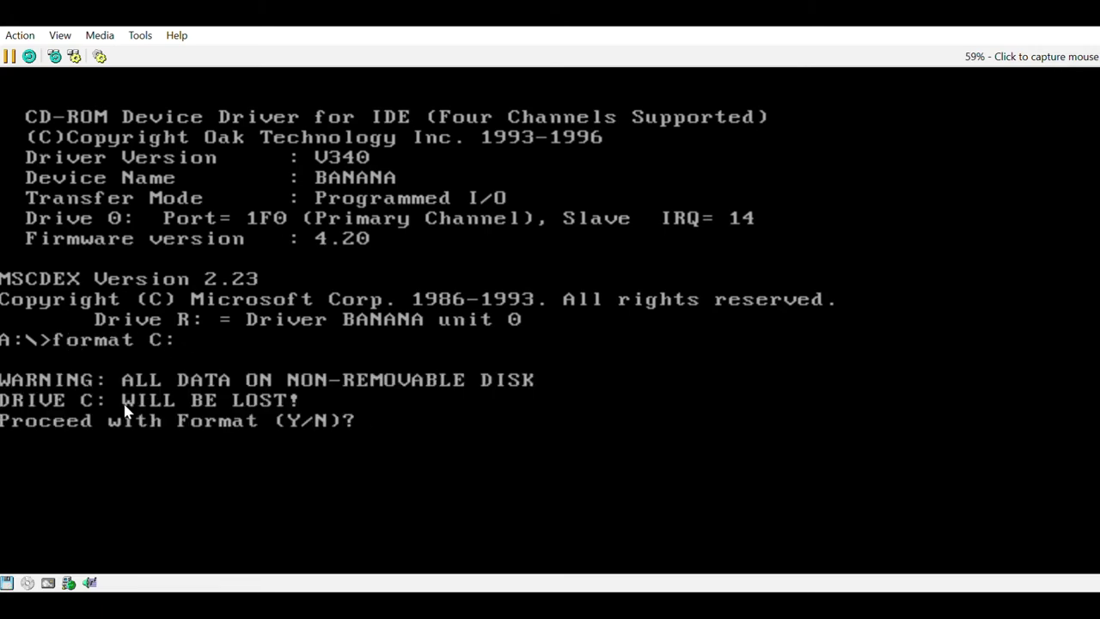
type("y")
key("Return")
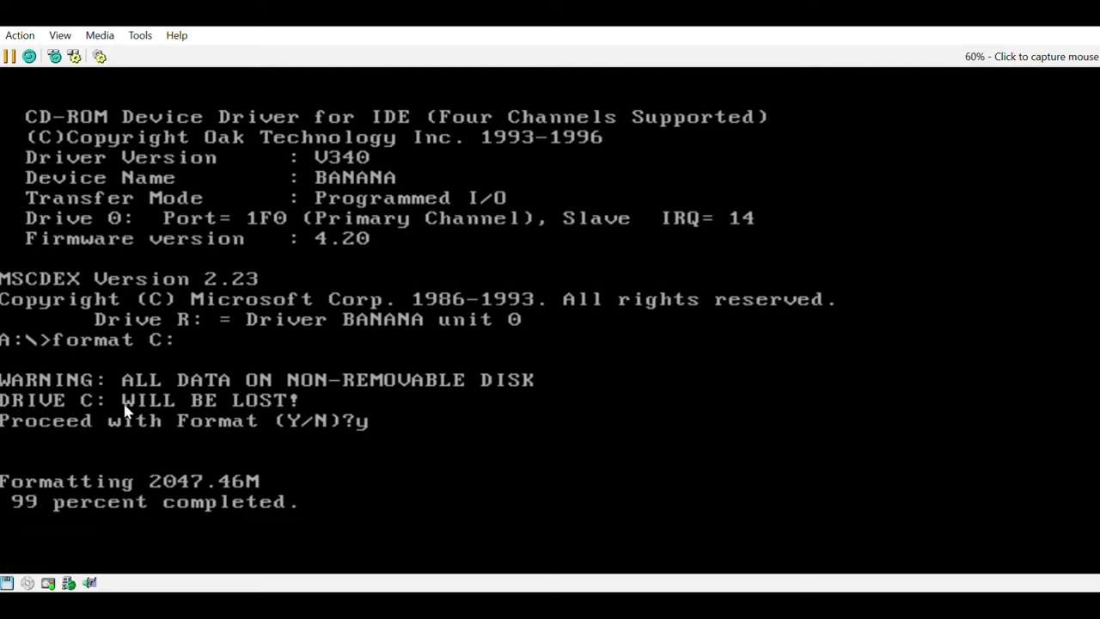
key("Return")
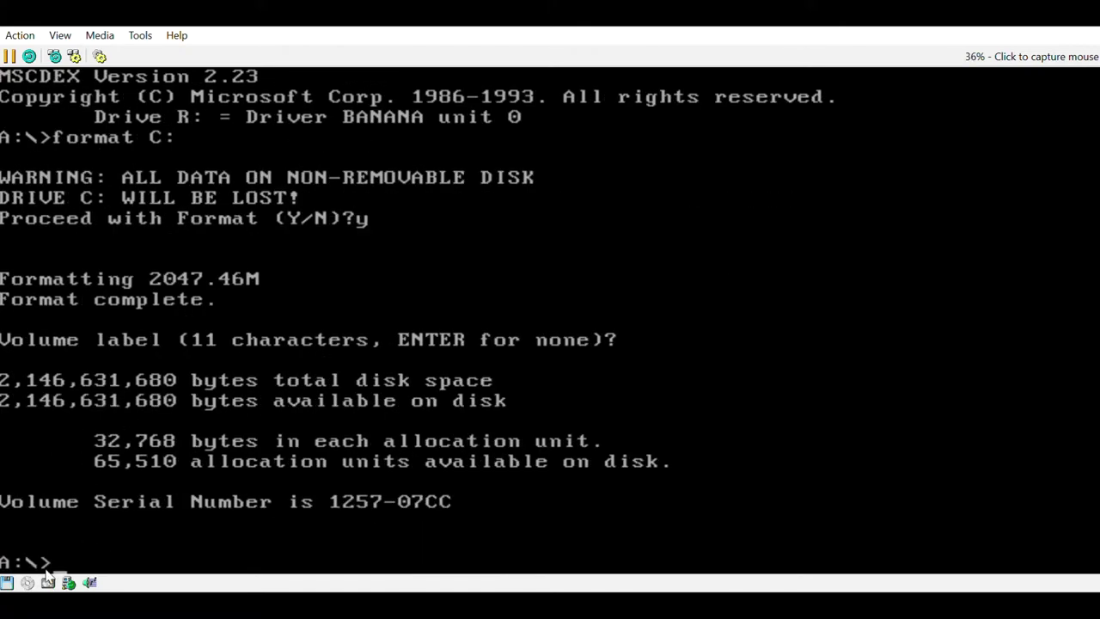
Load the installation disc into the CD-ROM drive with the emulation paused, resume it, and list the contents of drive R:
key("ctrl+alt+Pause")
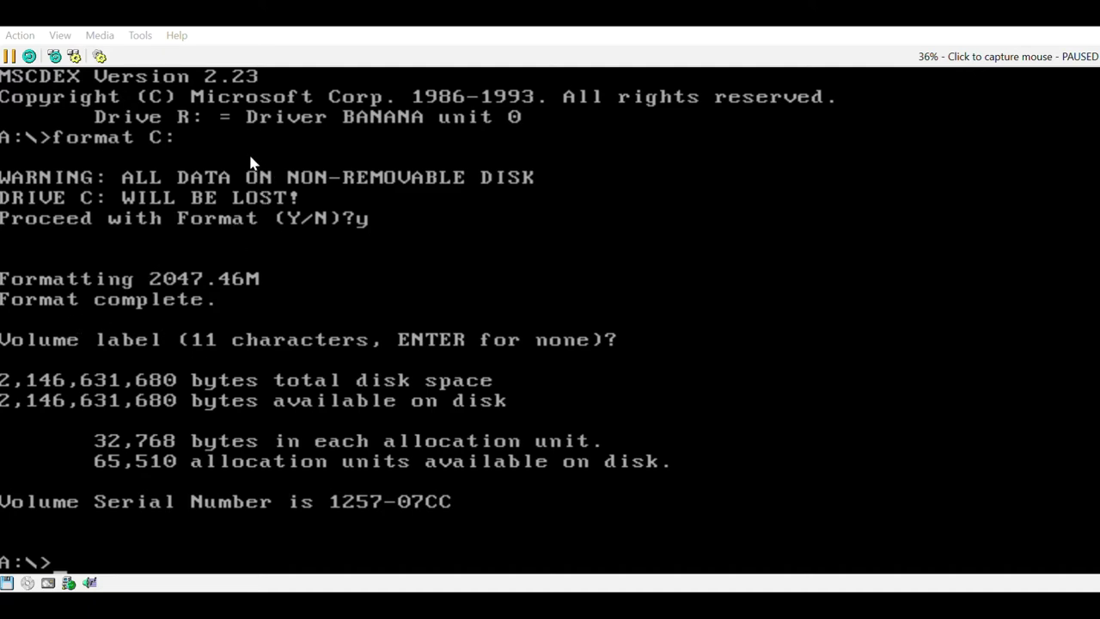
key("ctrl+alt+Pause")
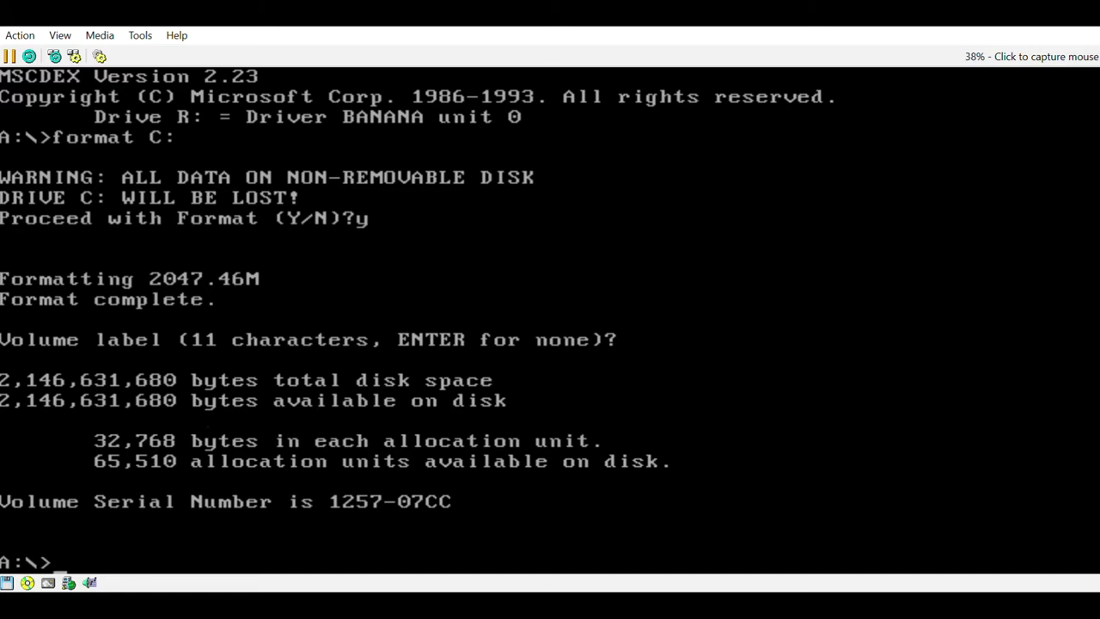
type("R:")
key("Return")
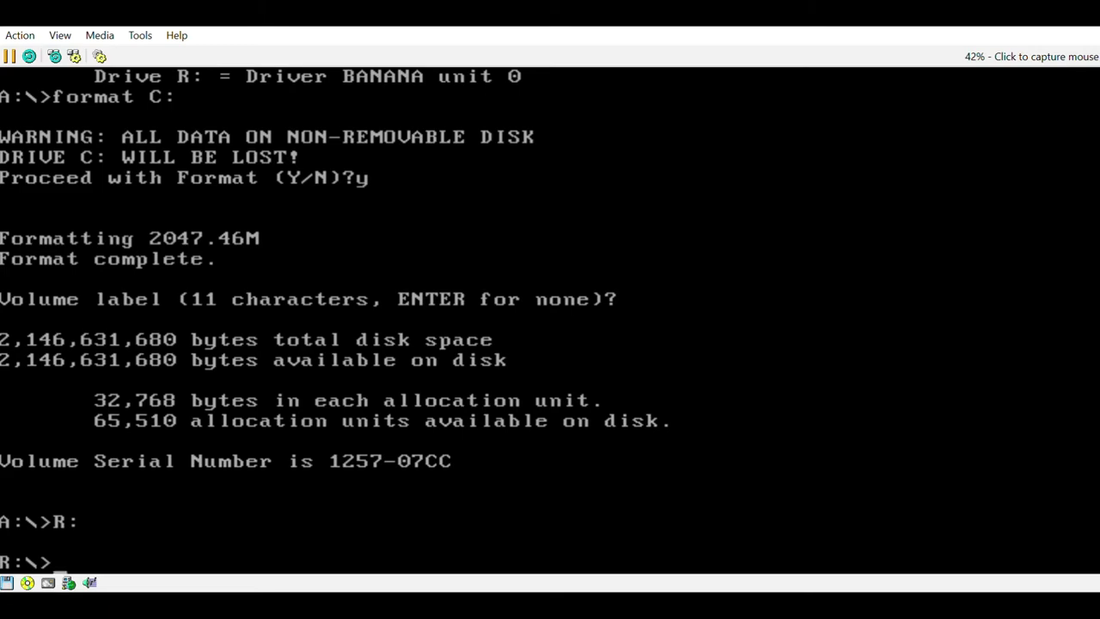
type("dir")
key("Return")
type("R:")
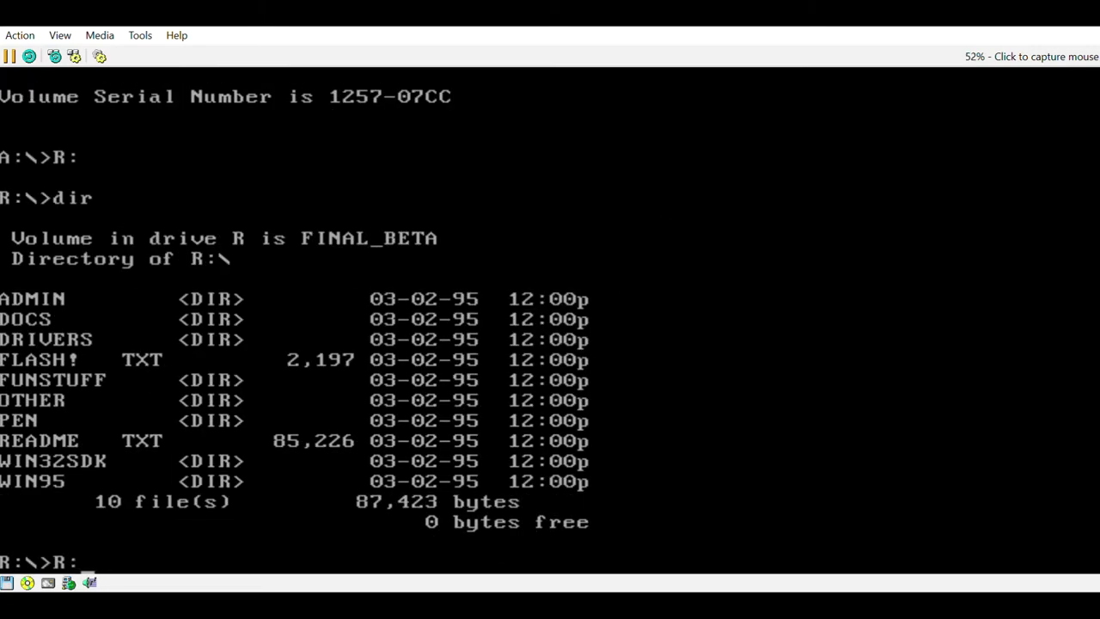
type("\\WIN95")
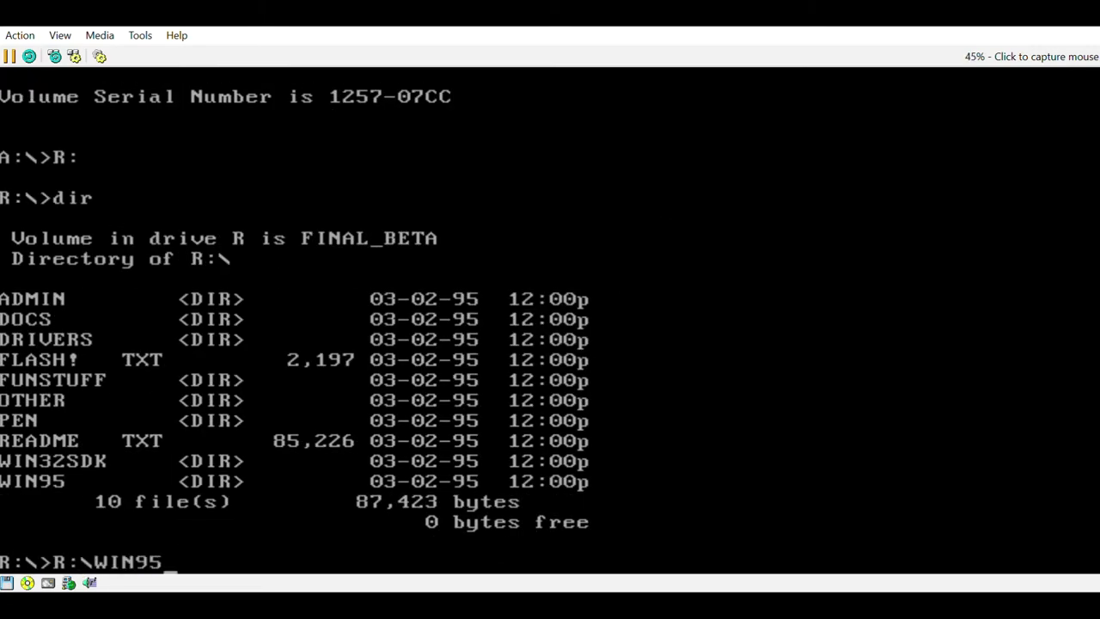
key("BackSpace")
key("BackSpace")
key("BackSpace")
key("BackSpace")
key("BackSpace")
key("BackSpace")
key("BackSpace")
key("BackSpace")
Try to run Windows 95 Setup from the WIN95 directory of drive R:, including its routine system check, and restart the virtual machine
type("cd WIN95")
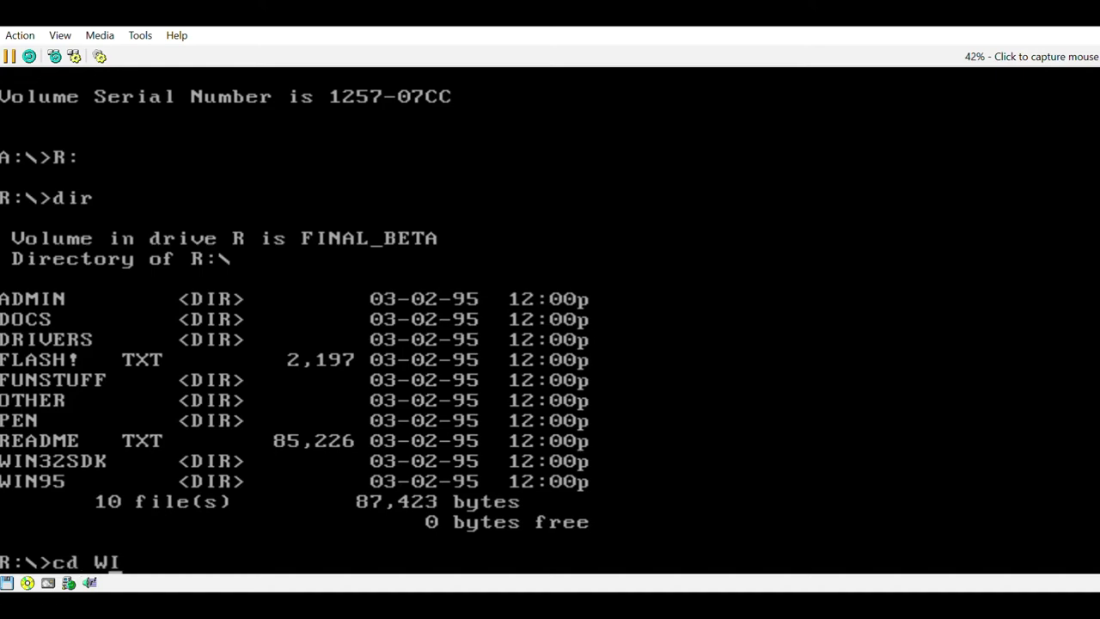
key("Return")
type("dir")
key("Return")
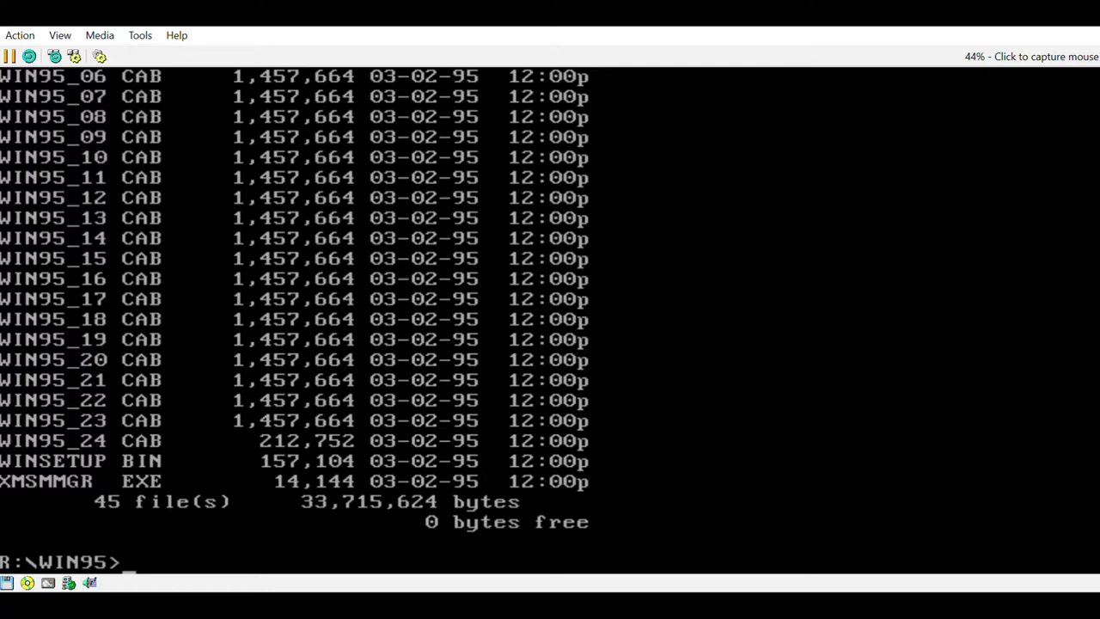
type("setup")
key("Return")
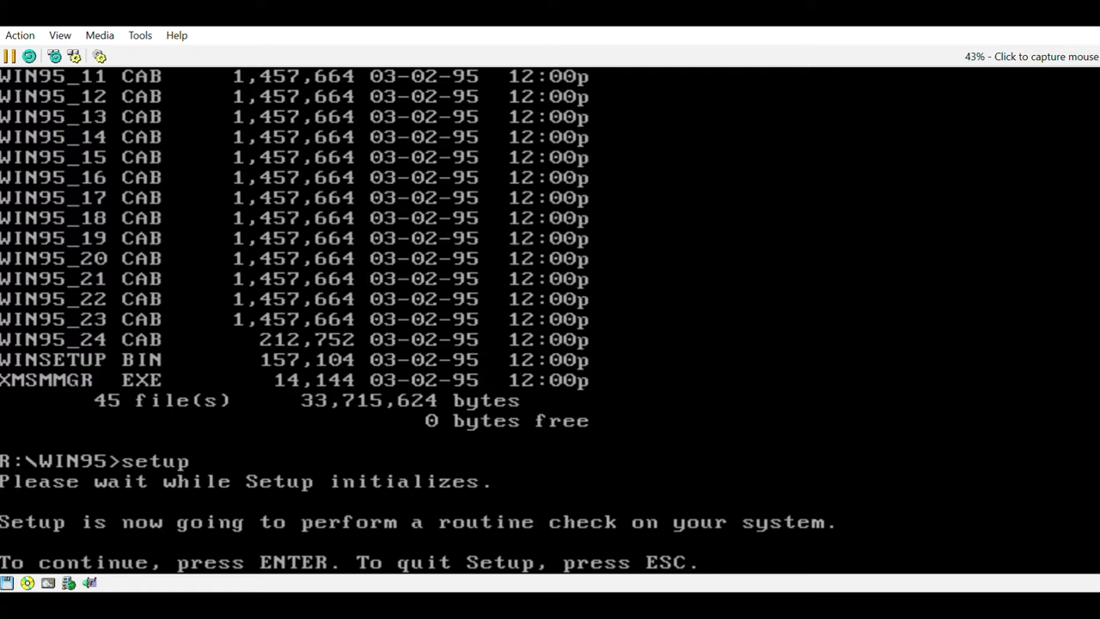
key("Return")
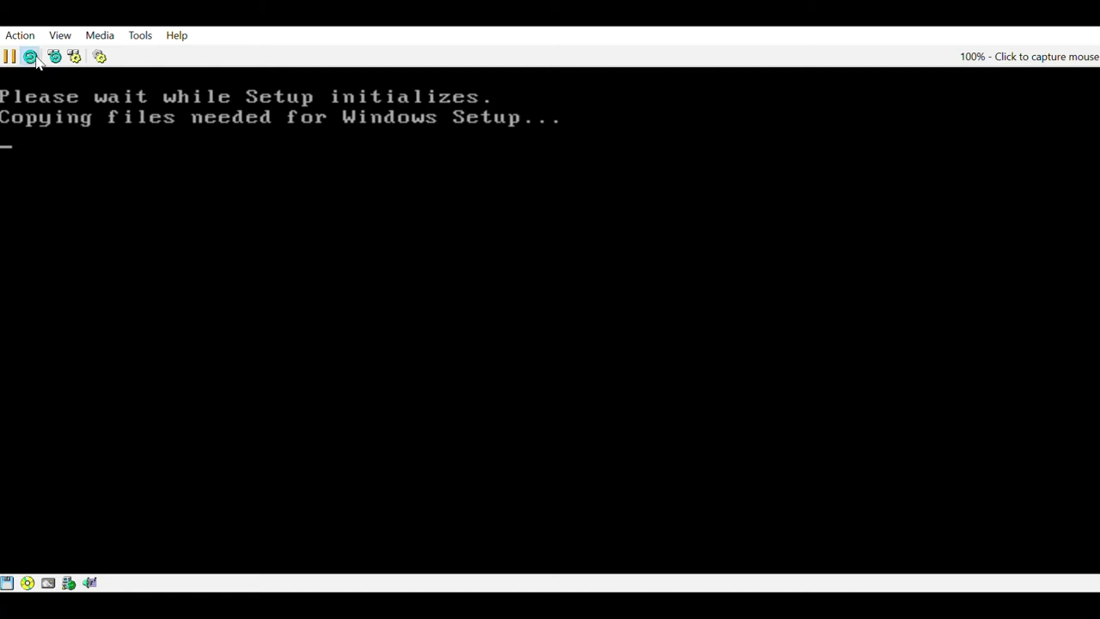
left_click(10, 55)
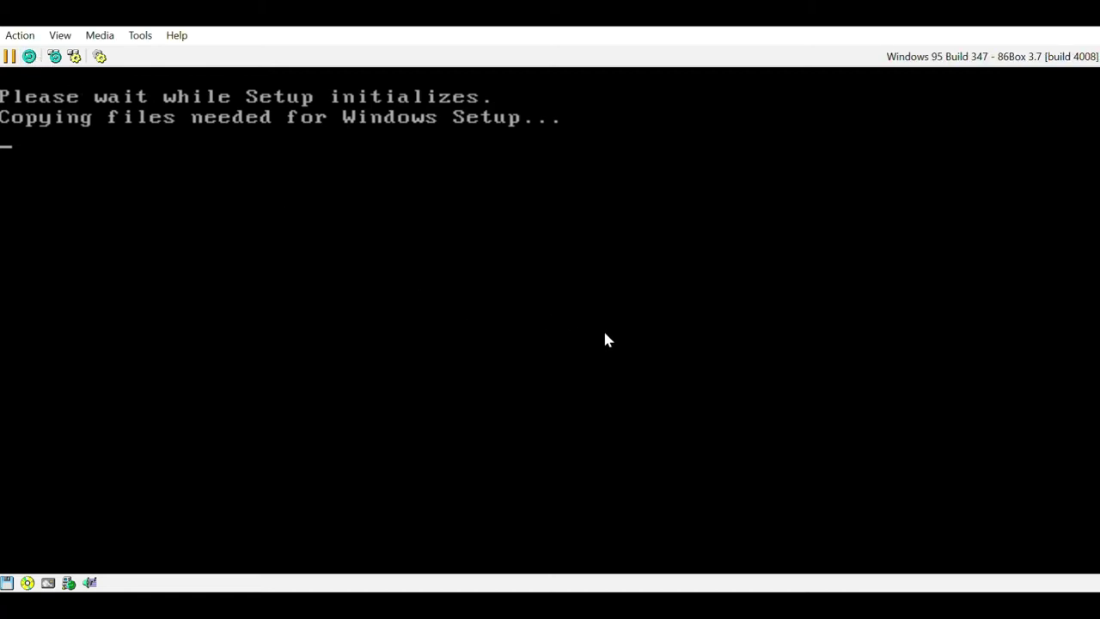
key("ctrl+alt+Delete")
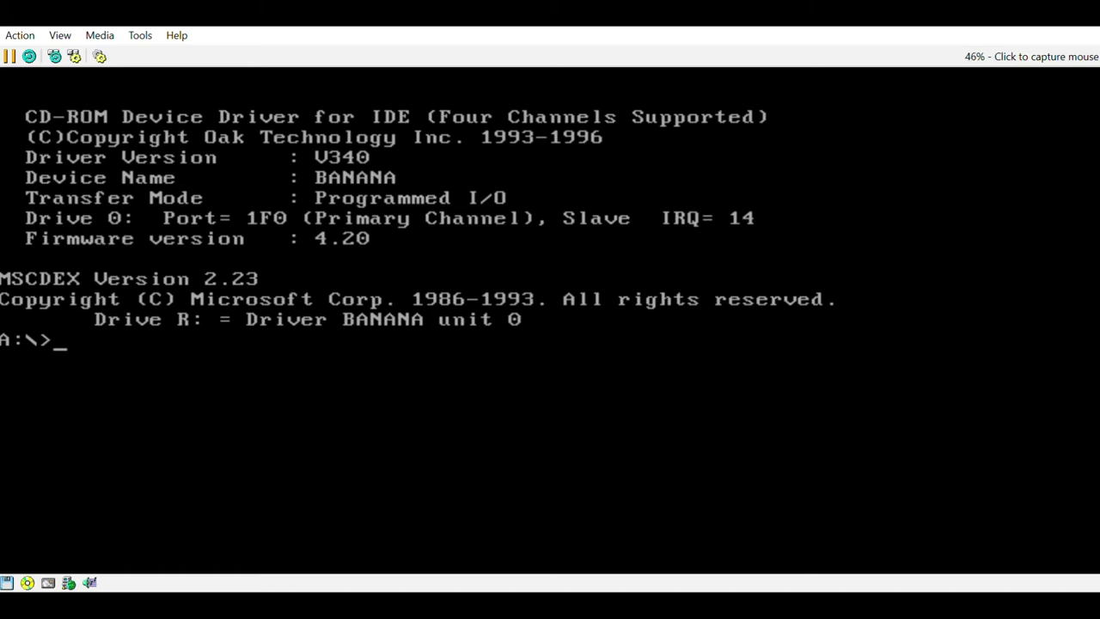
Run setup from the WIN95 directory of drive R: and continue through the routine system check
type("R:")
key("Return")
type("cd win95")
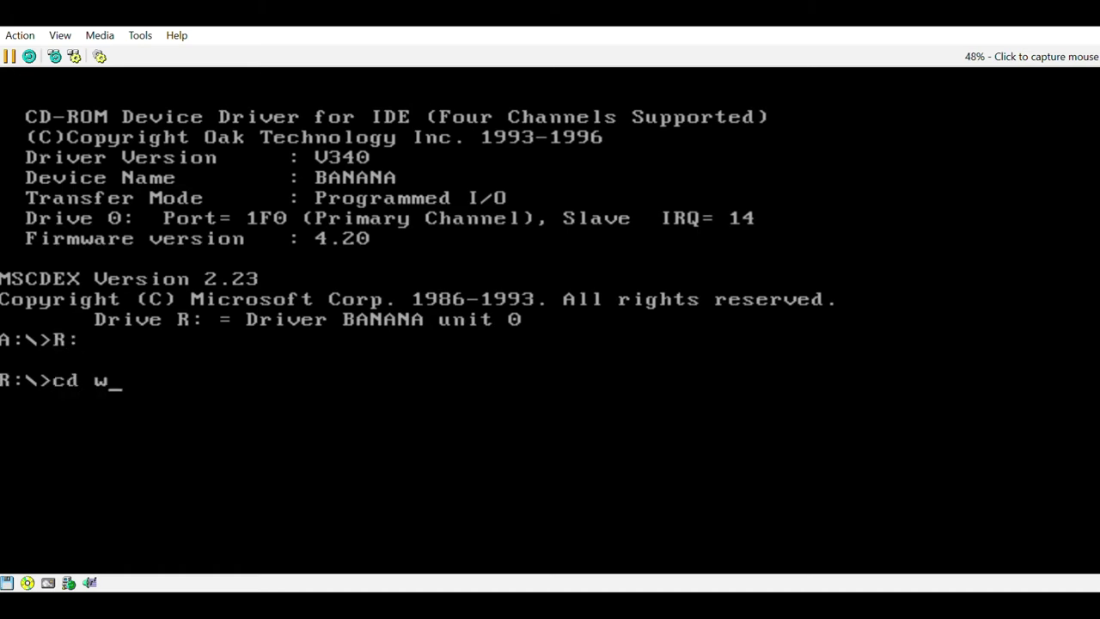
key("Return")
type("dir")
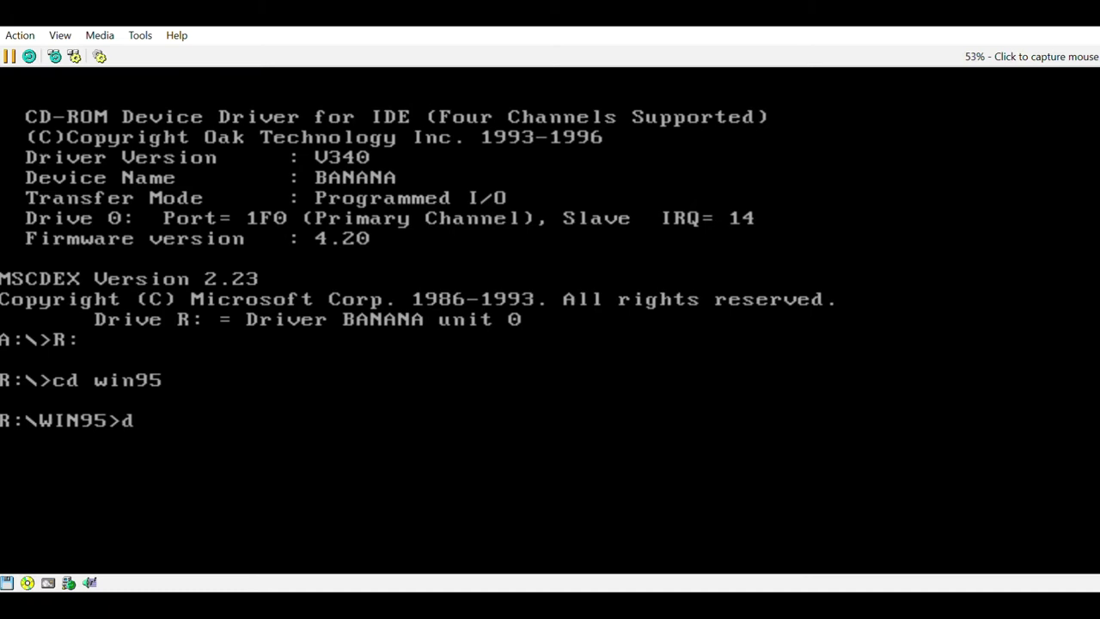
key("BackSpace")
key("BackSpace")
key("BackSpace")
type("setup")
key("Return")
key("Return")
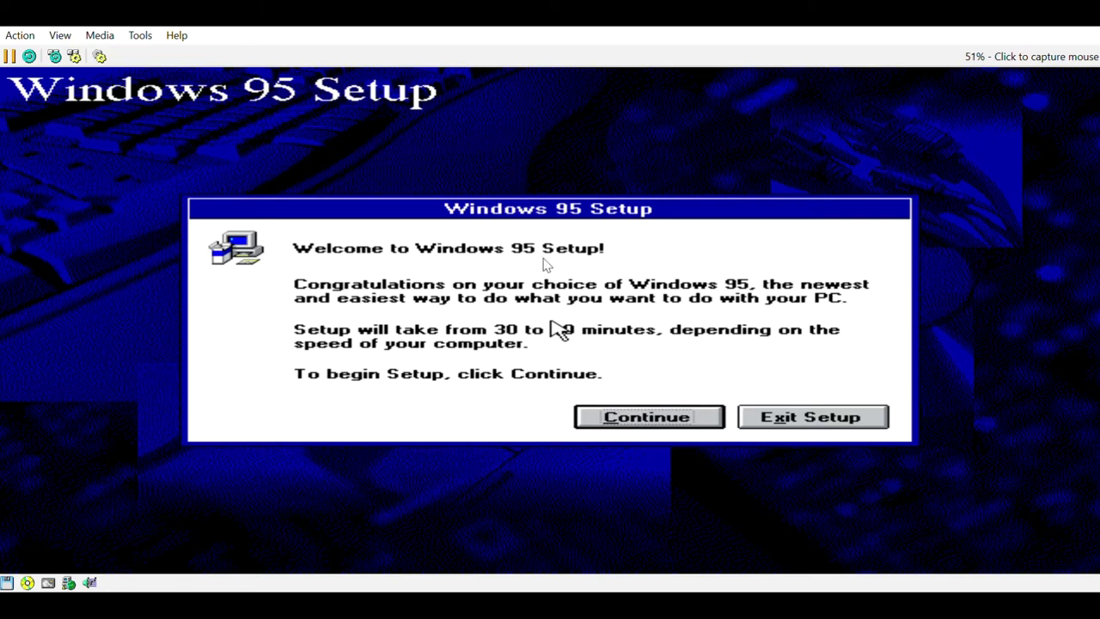
Begin Windows 95 Setup, accept the software license agreement, and continue past the upgrade check
left_click(559, 330)
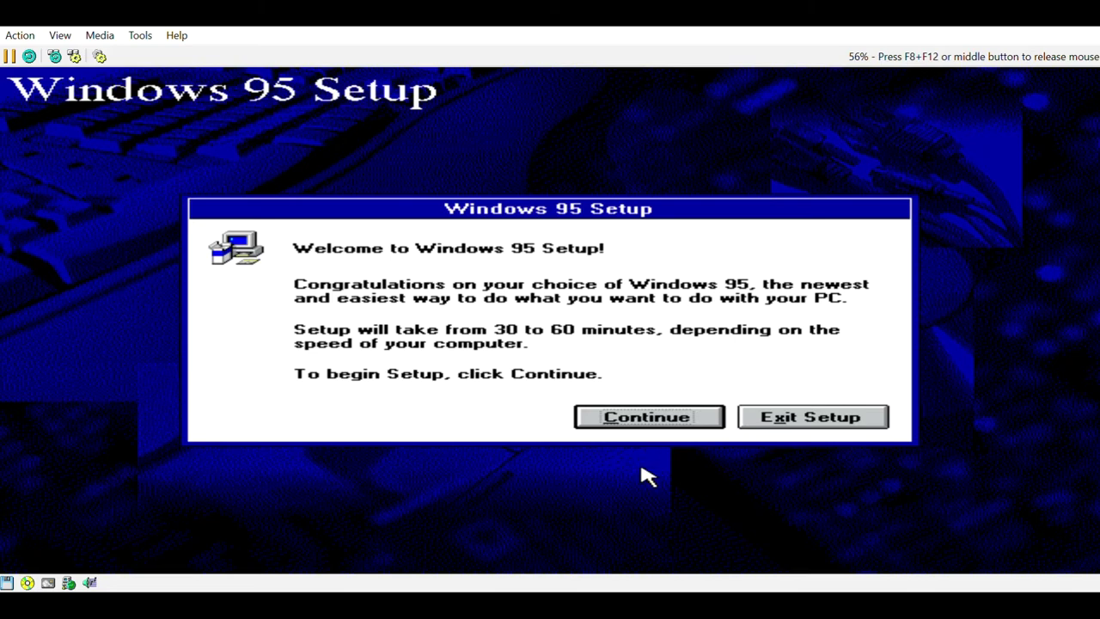
left_click(684, 420)
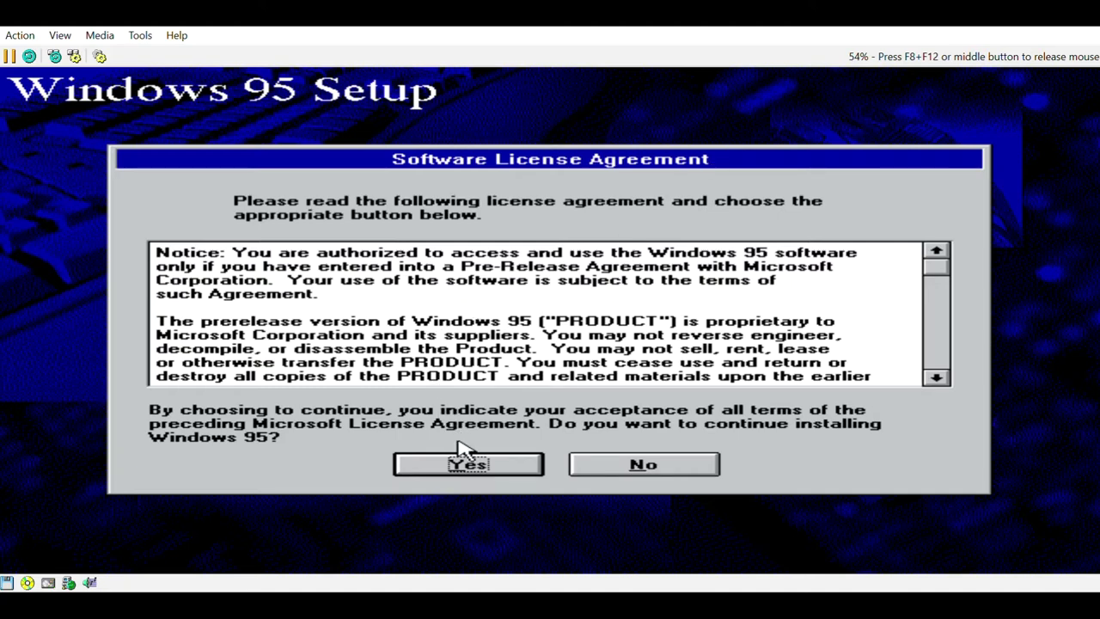
left_click(467, 467)
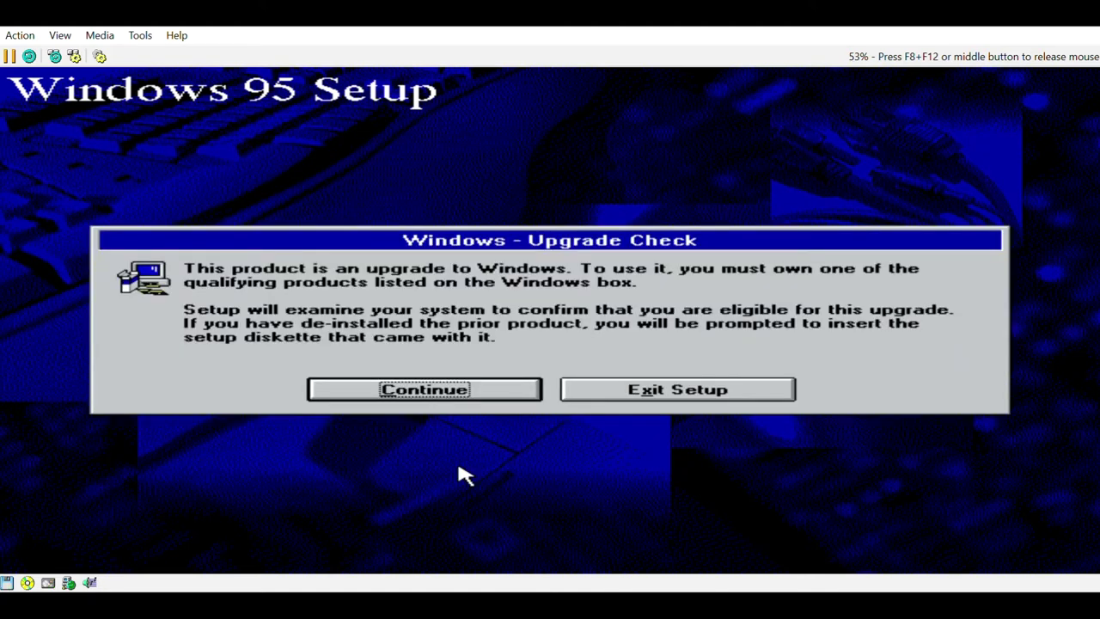
left_click(520, 394)
left_click(634, 394)
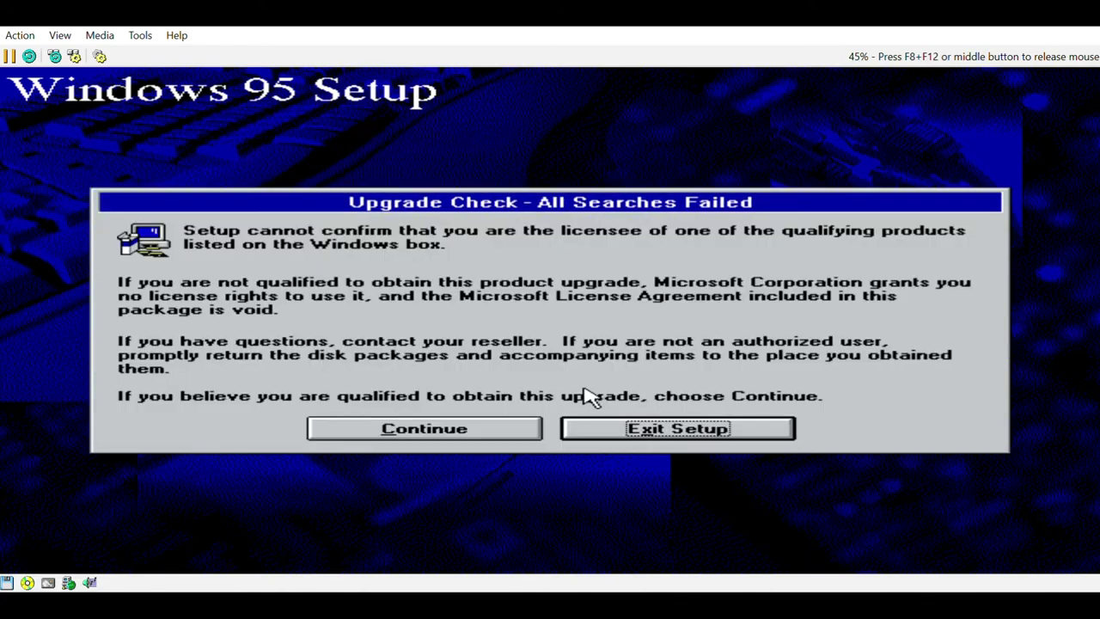
left_click(396, 430)
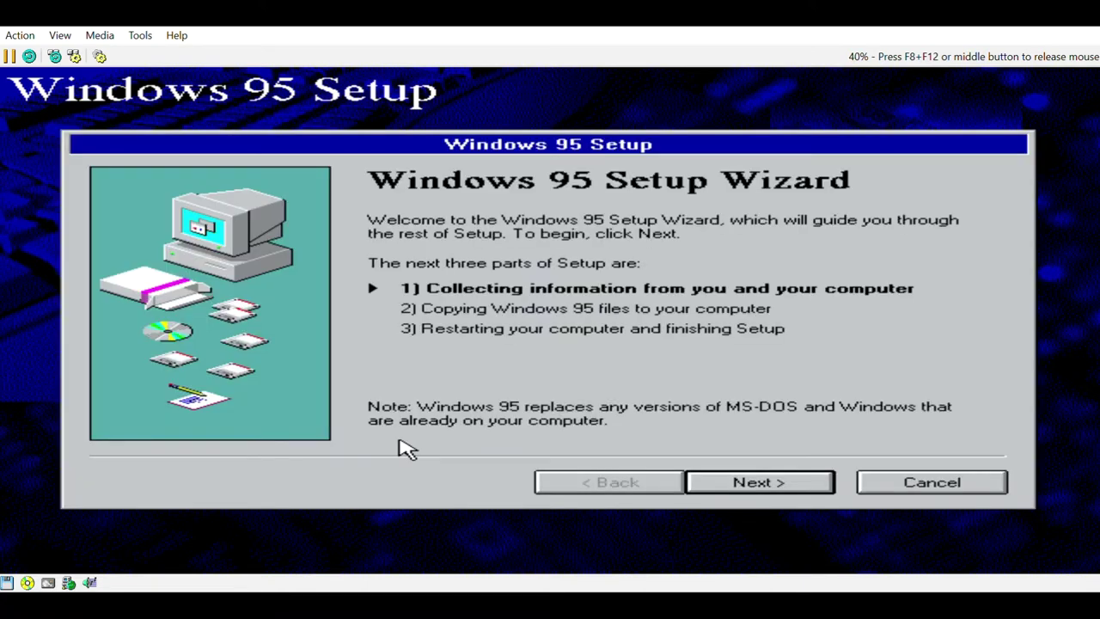
Start the Setup Wizard and choose the Custom kind of setup
left_click(767, 484)
left_click(768, 484)
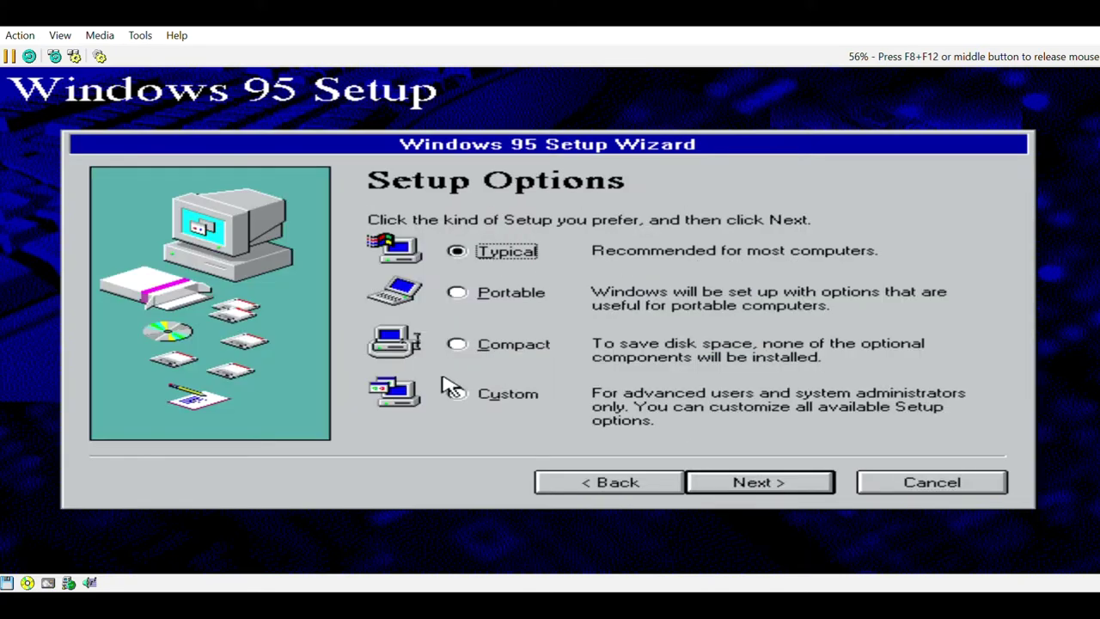
left_click(470, 397)
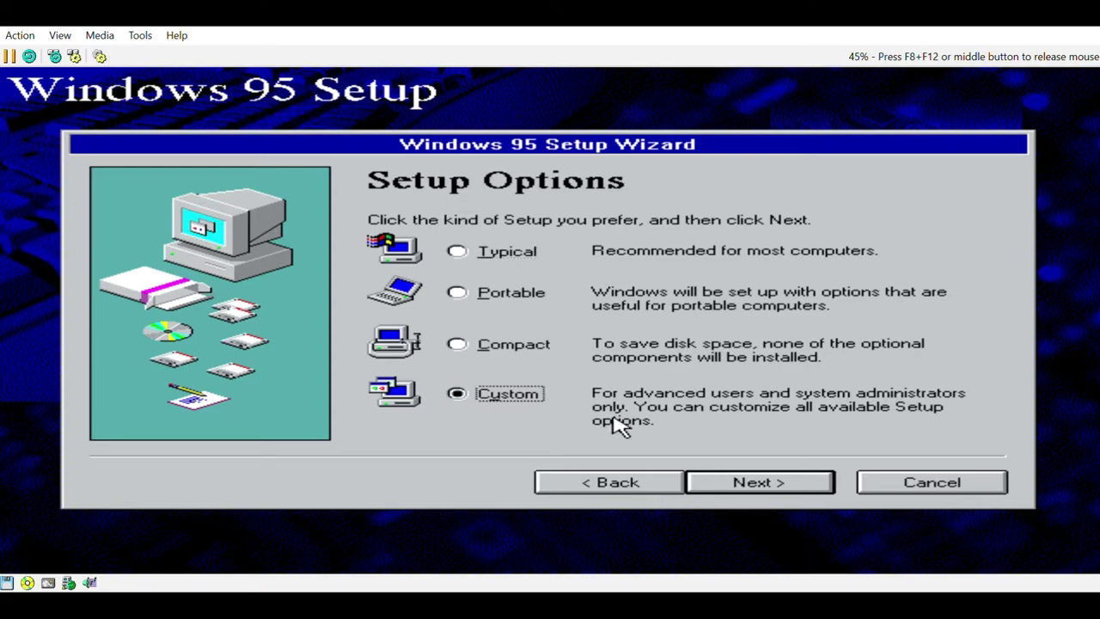
left_click(757, 486)
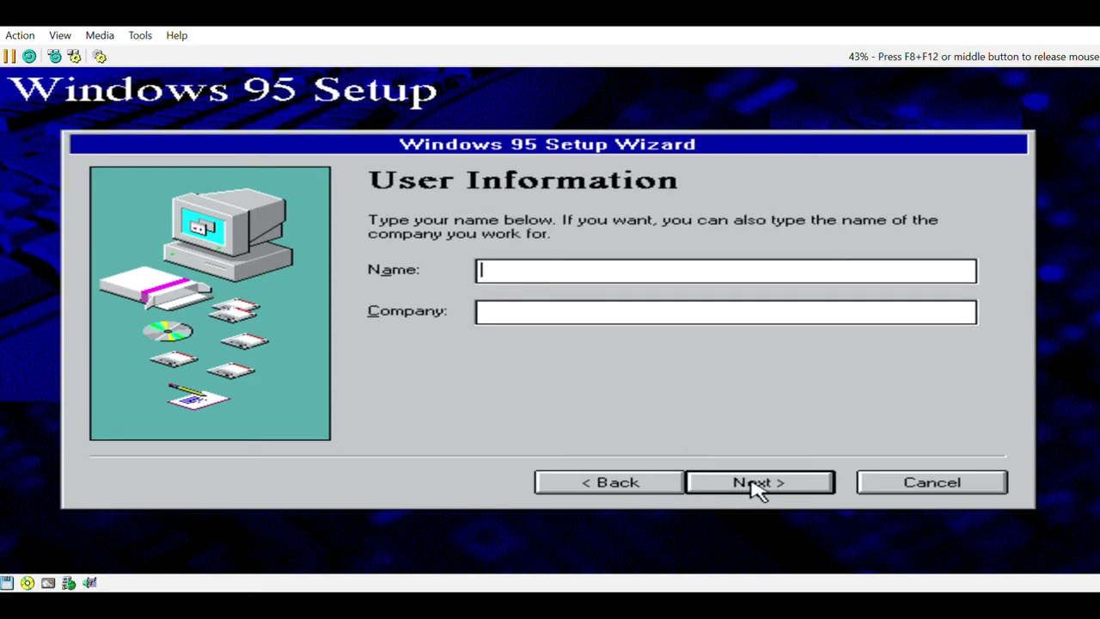
Enter the user's name in the user information and continue the wizard
type("S")
type("dskiPL")
left_click(756, 484)
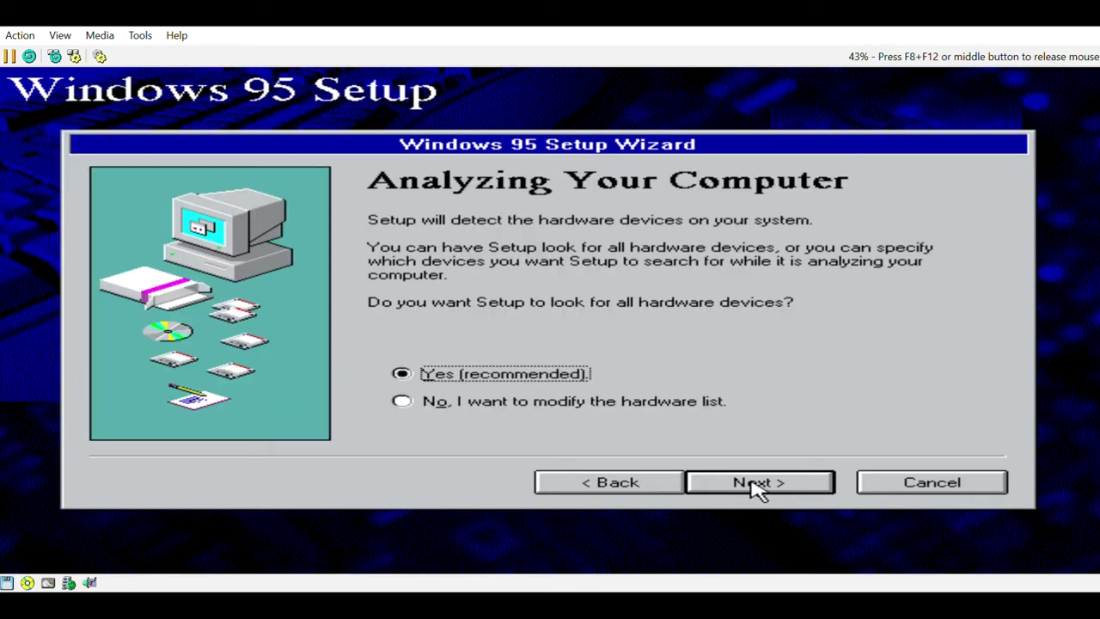
Have Setup look for all hardware devices, including Network Adapter and Sound, MIDI, or Video Capture Card
left_click(774, 488)
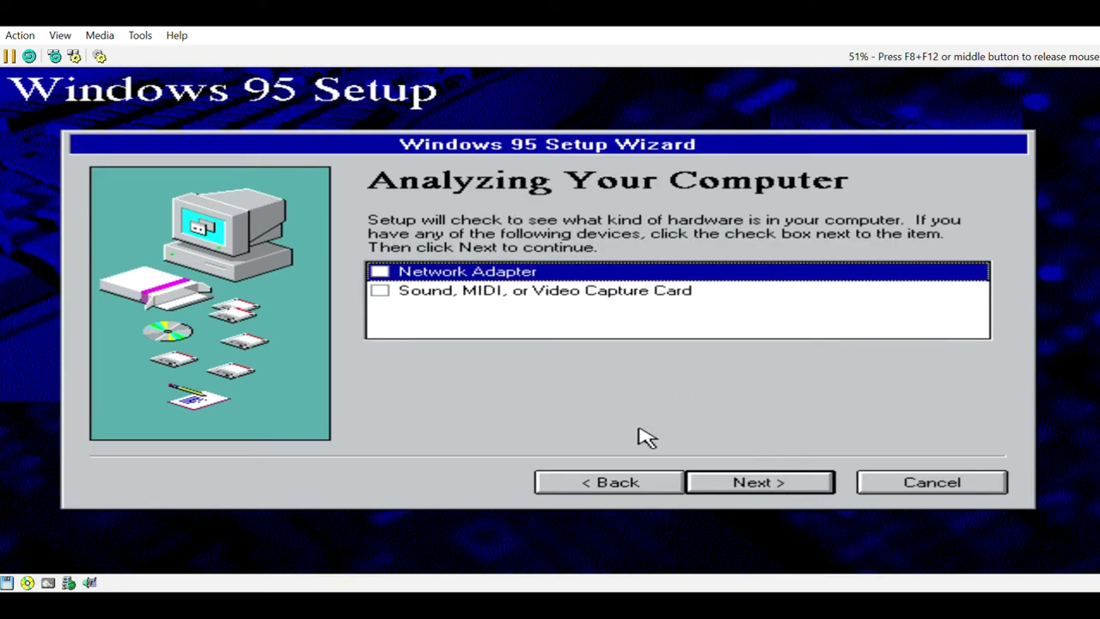
left_click(380, 272)
left_click(383, 291)
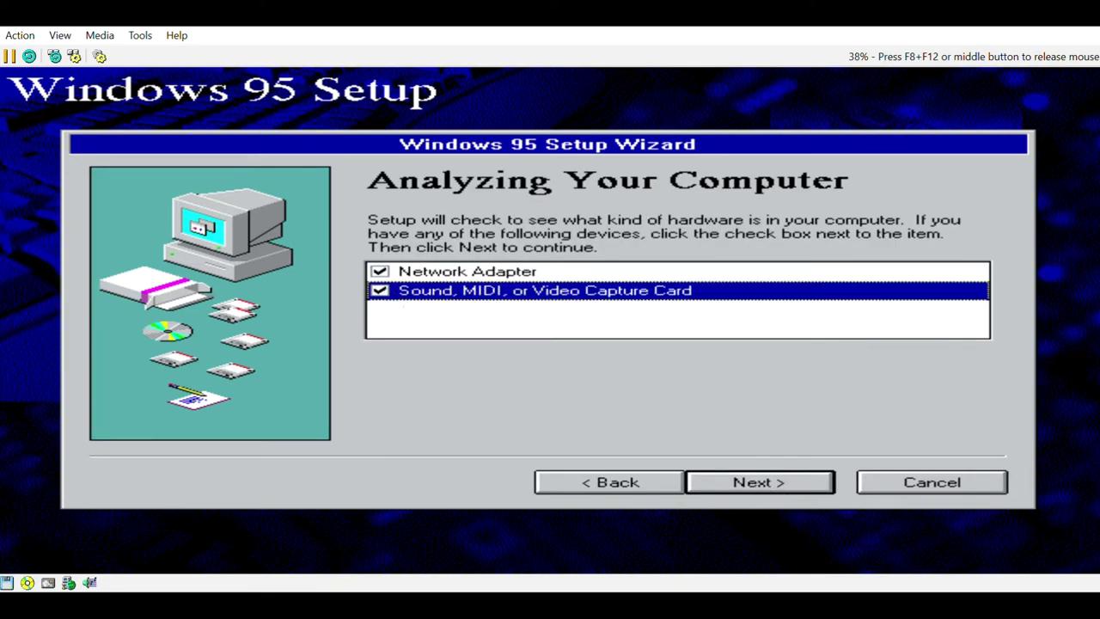
left_click(749, 483)
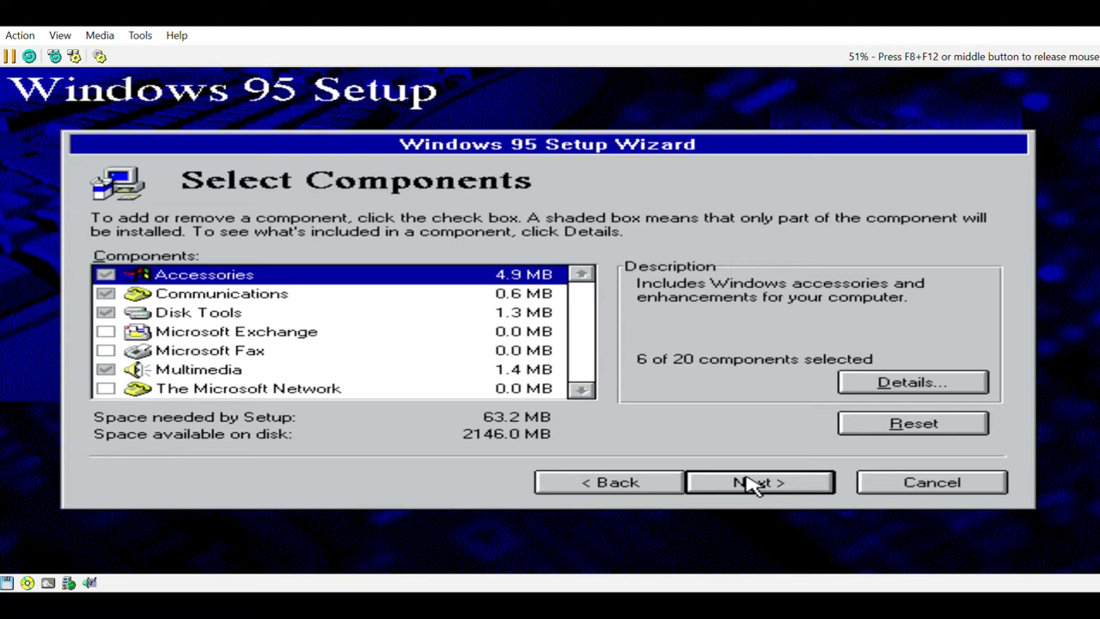
Add Accessibility Options, Briefcase, Character Map, Clipboard Viewer, Desktop Wallpaper and Games to the Accessories components
double_click(193, 277)
left_click(137, 280)
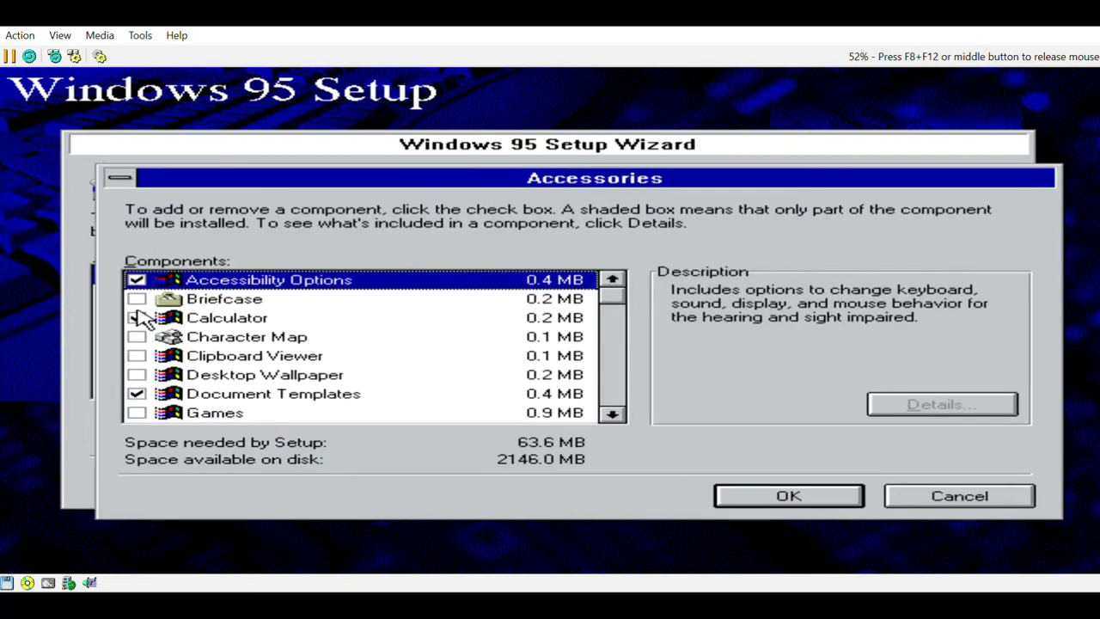
left_click(136, 298)
left_click(136, 318)
left_click(136, 336)
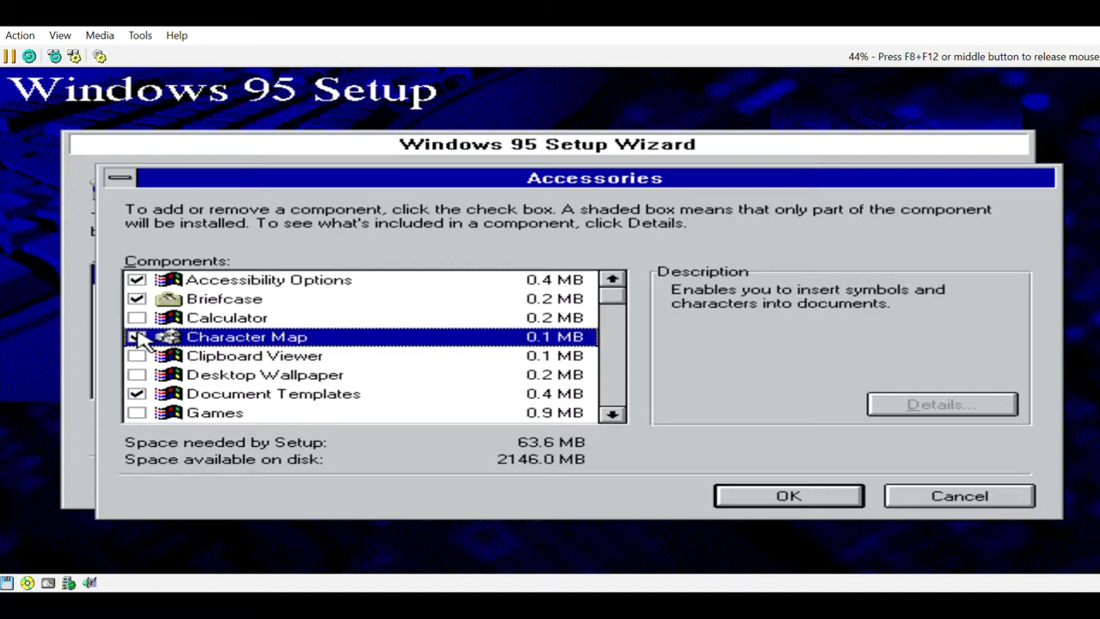
left_click(137, 317)
left_click(137, 355)
left_click(136, 374)
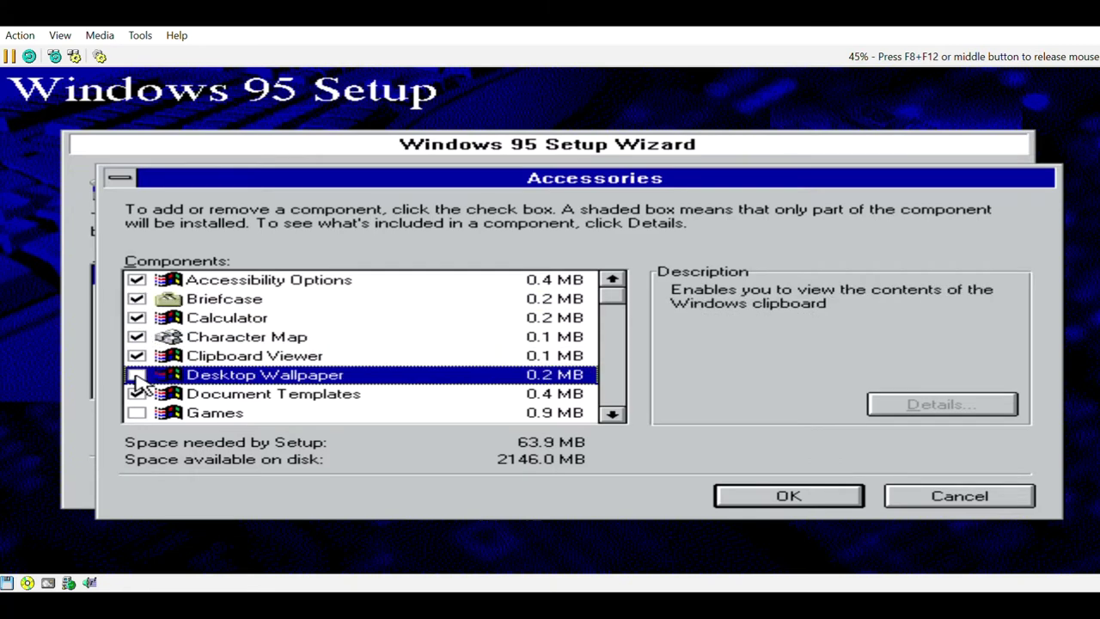
left_click(136, 413)
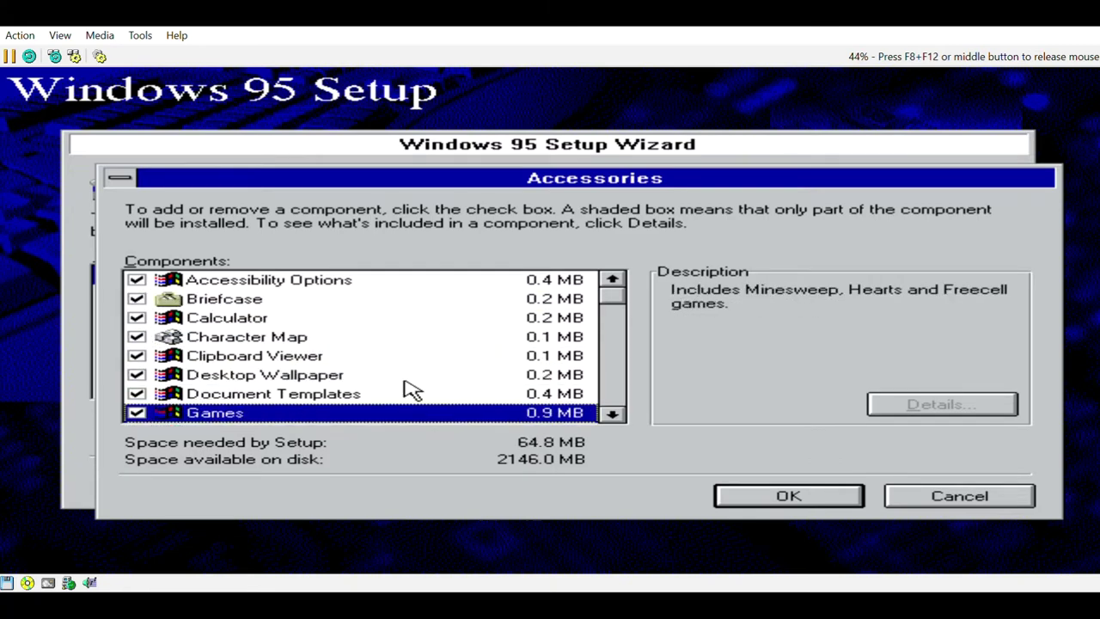
Add Mouse Pointers, Multi-Language Support, Net Watcher, Online User's Guide and Quick View, extra to the Accessories components
left_click(616, 413)
left_click_drag(612, 413, 612, 414)
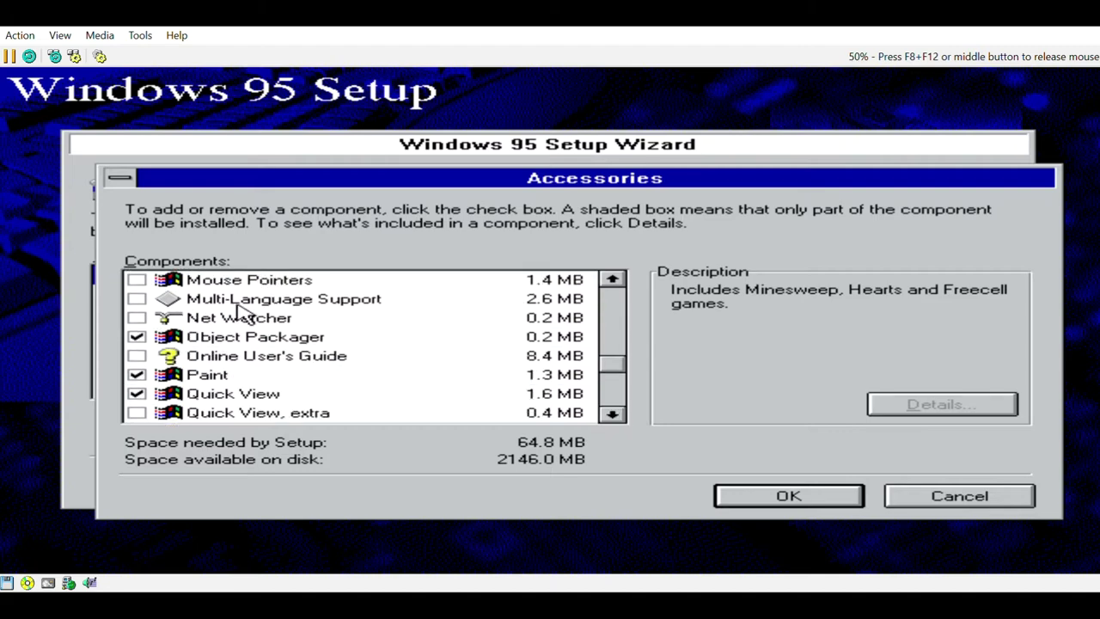
left_click(136, 280)
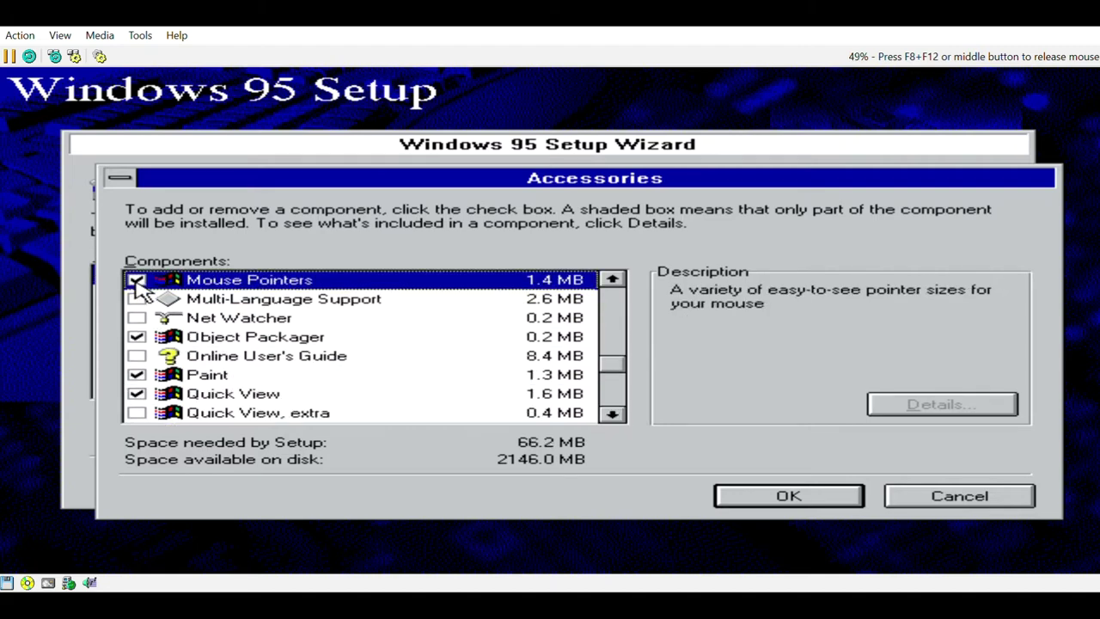
left_click(138, 299)
left_click(138, 318)
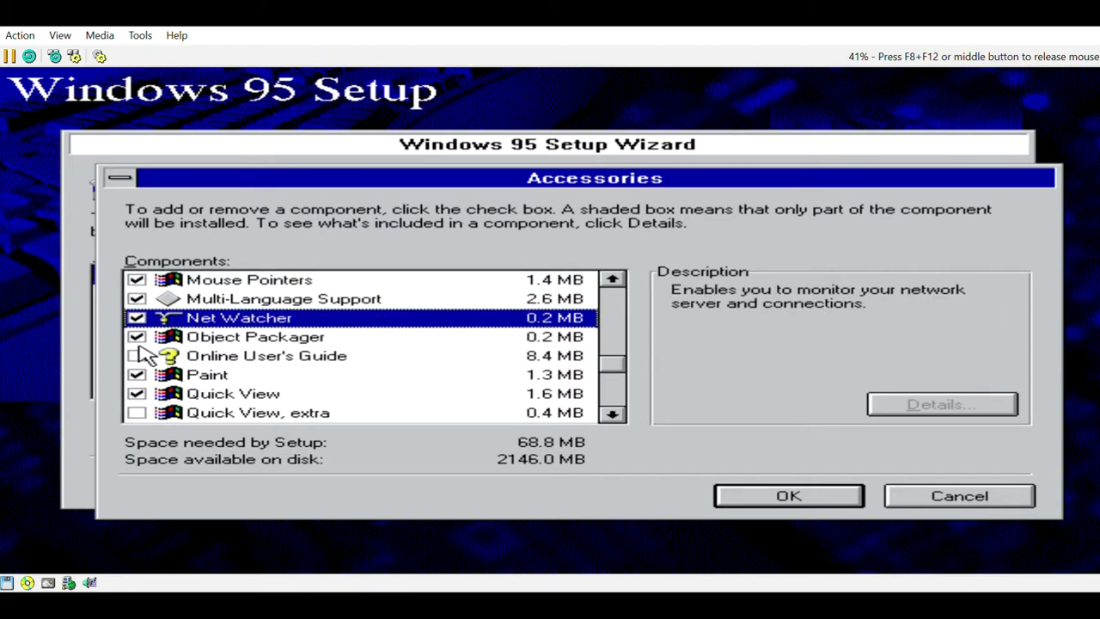
left_click(136, 356)
left_click(137, 412)
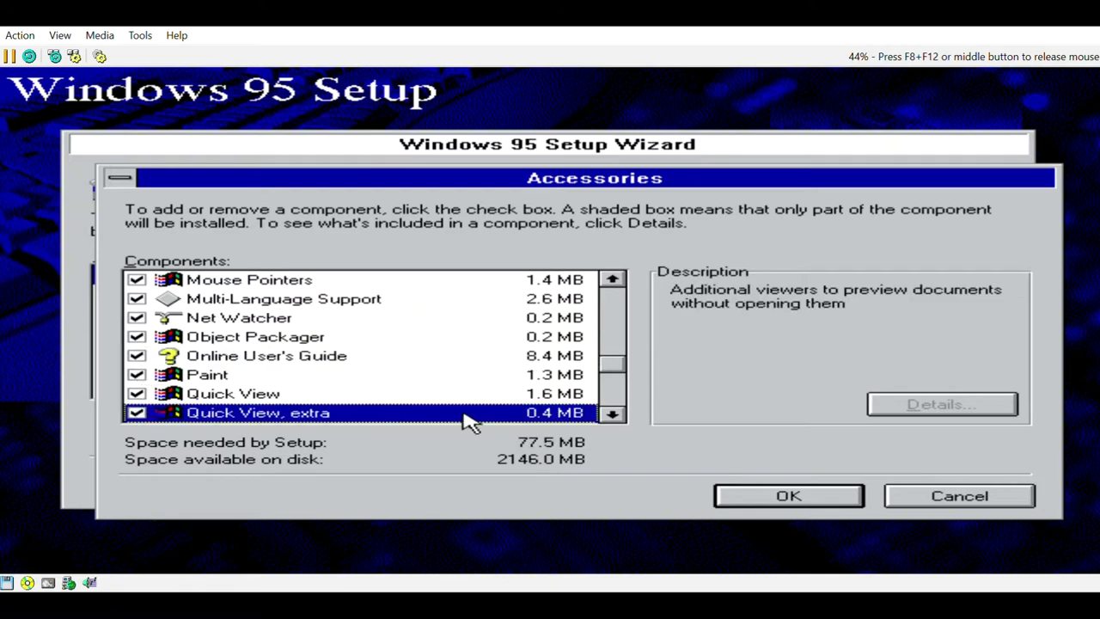
Include all five screen savers, and add Windows 95 Tour and System Monitor to the Accessories components
left_click(612, 414)
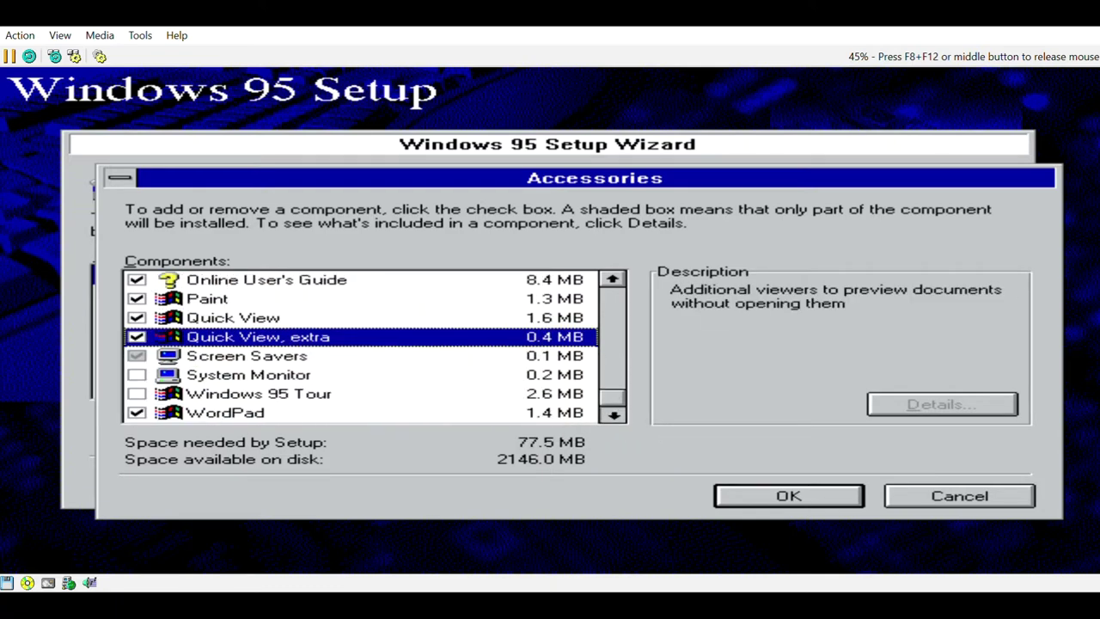
double_click(137, 356)
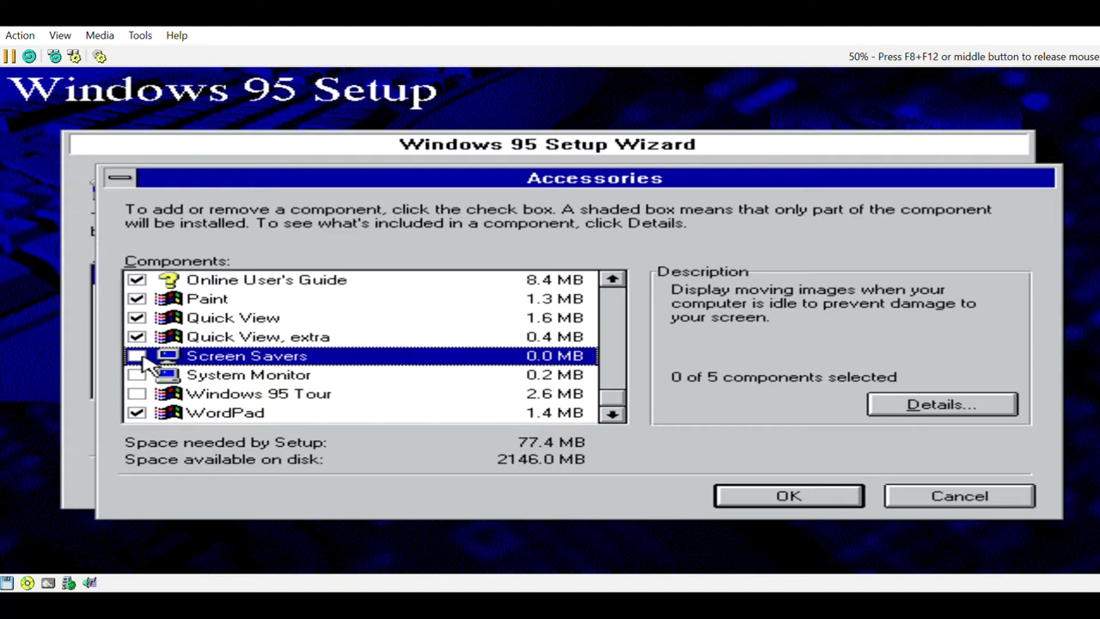
left_click(164, 313)
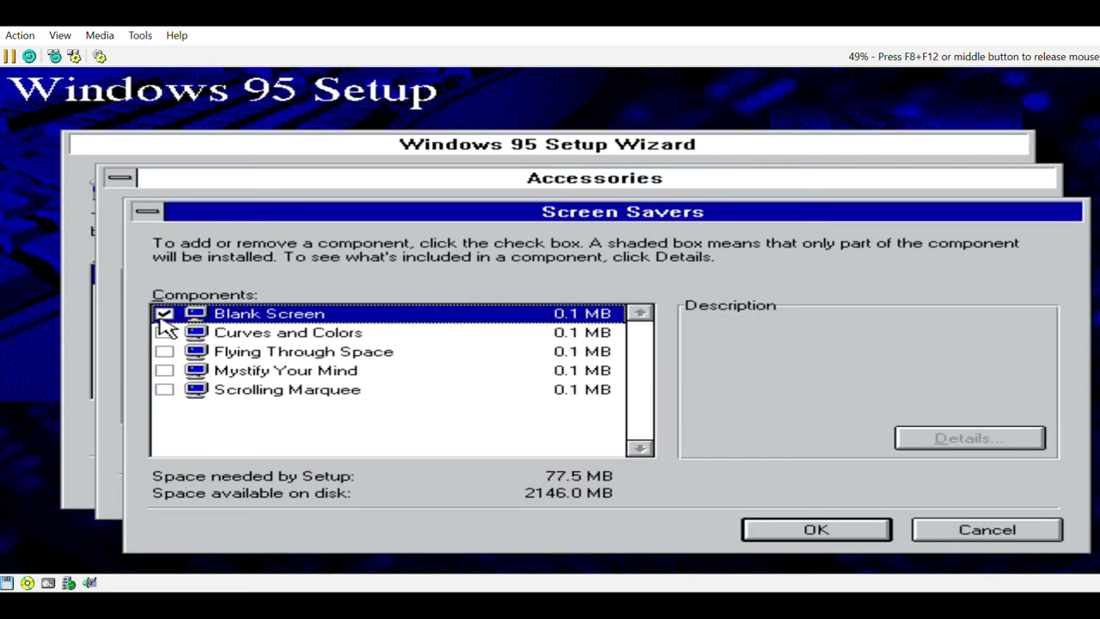
left_click(164, 333)
left_click(164, 351)
left_click(164, 370)
left_click(164, 390)
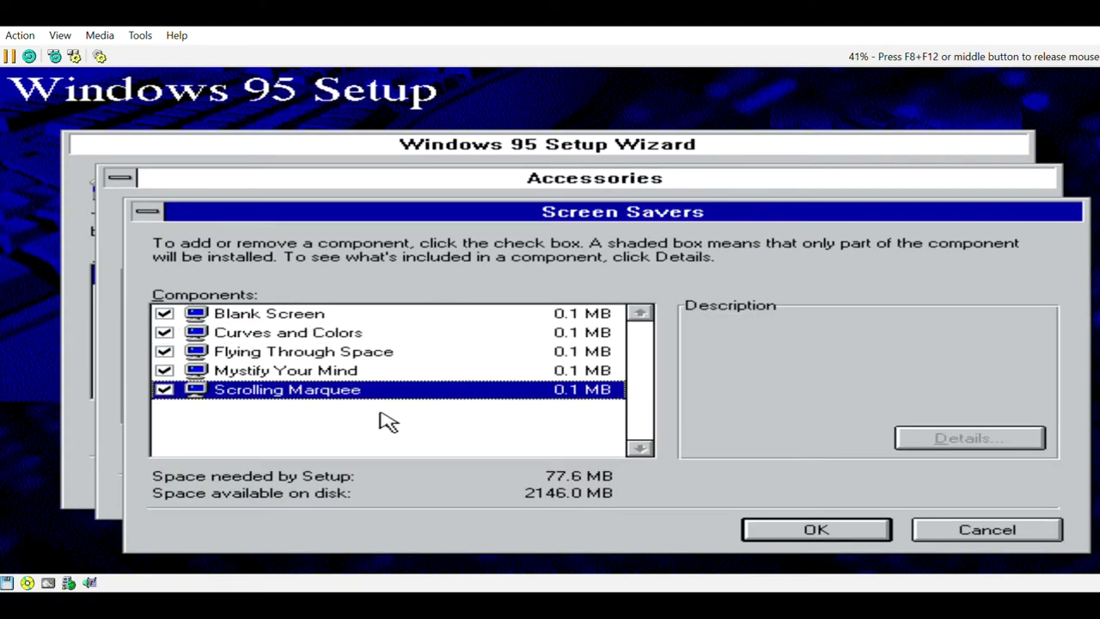
left_click(834, 525)
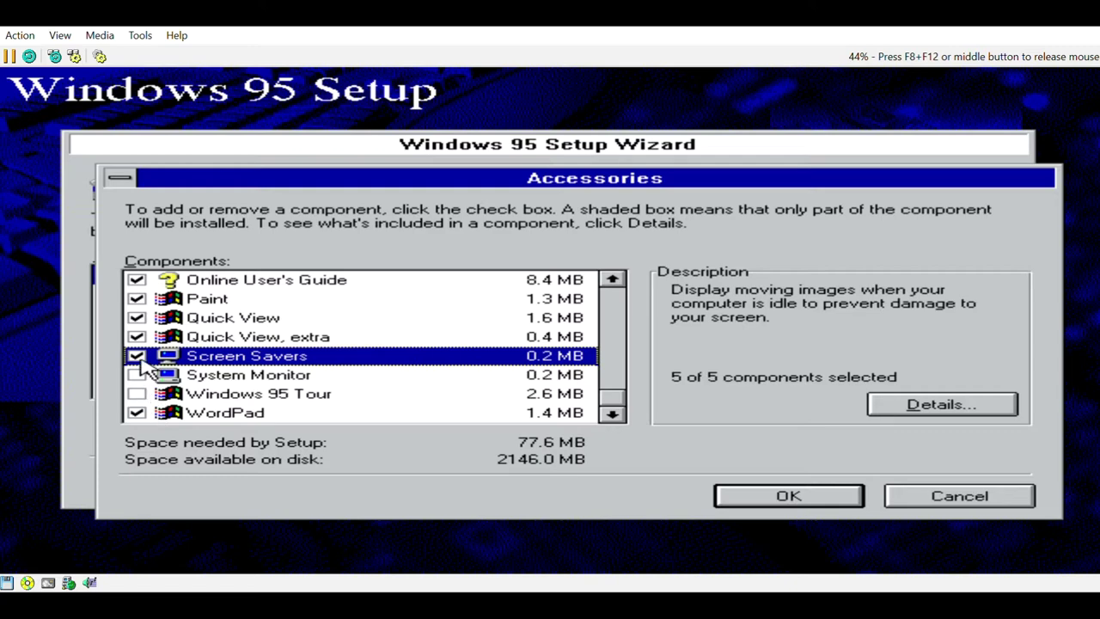
left_click(136, 394)
left_click(137, 376)
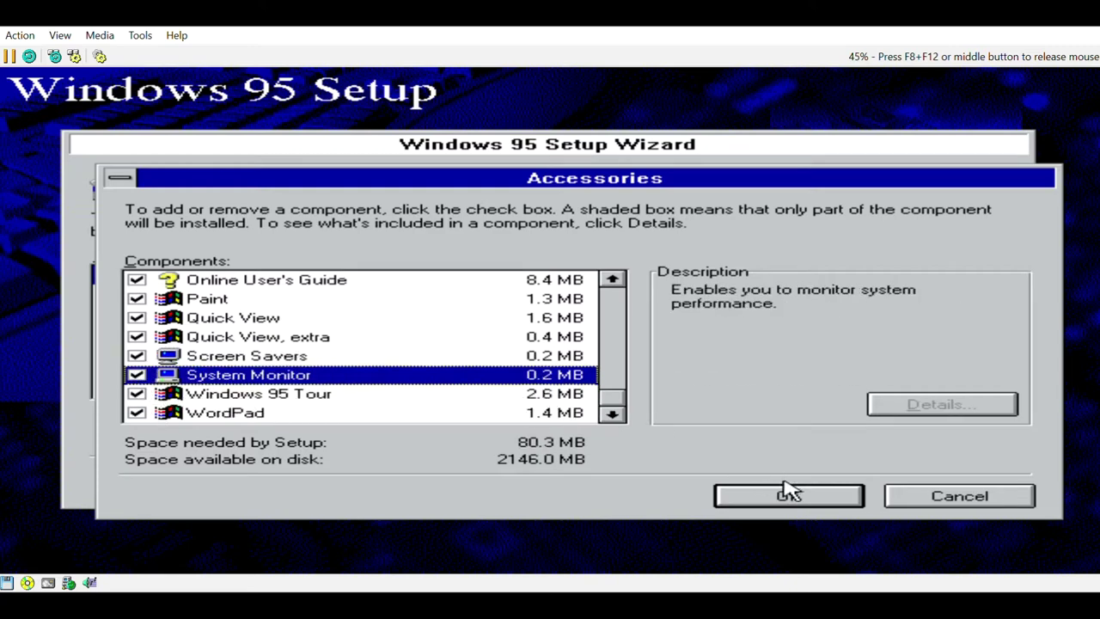
Accept the Accessories selection and add Direct Cable Connection with its required Dial-Up Networking to the Communications components
left_click(806, 502)
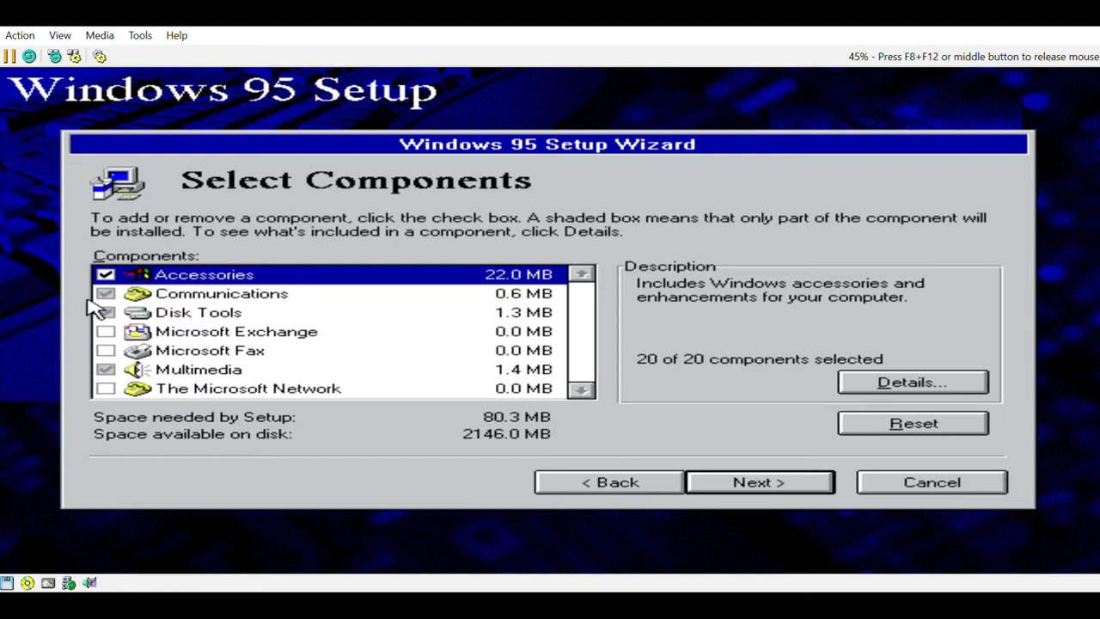
double_click(145, 301)
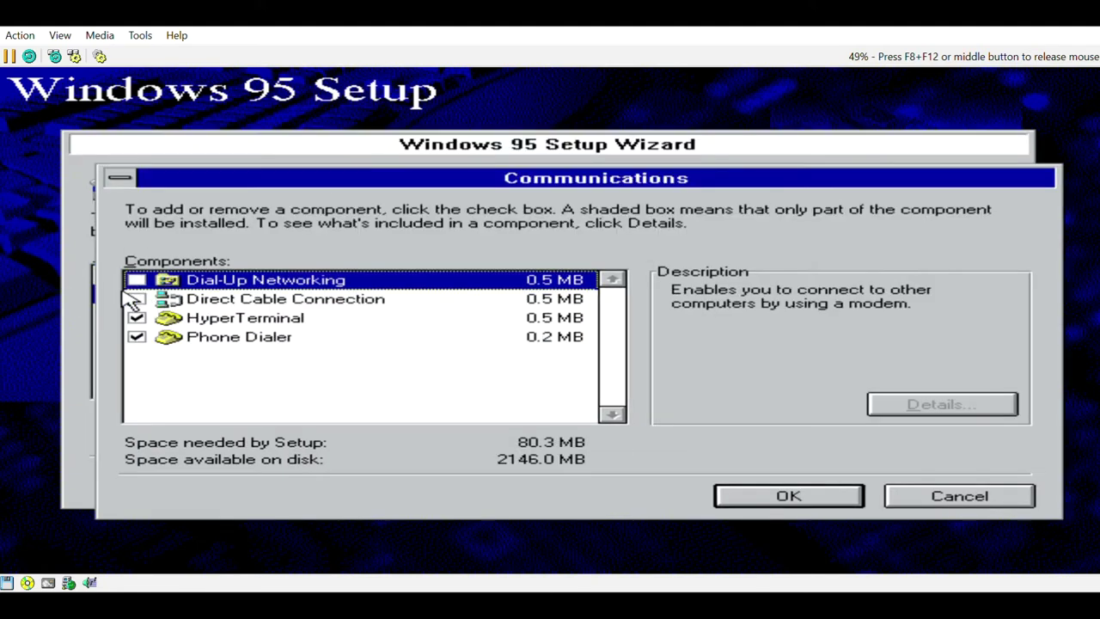
left_click(137, 299)
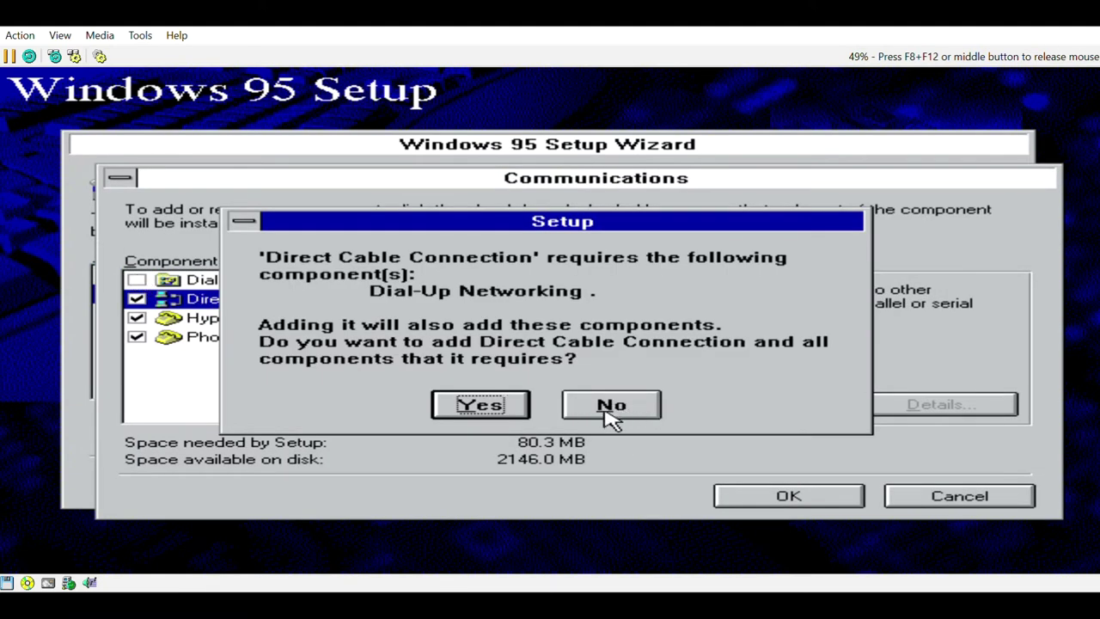
left_click(486, 416)
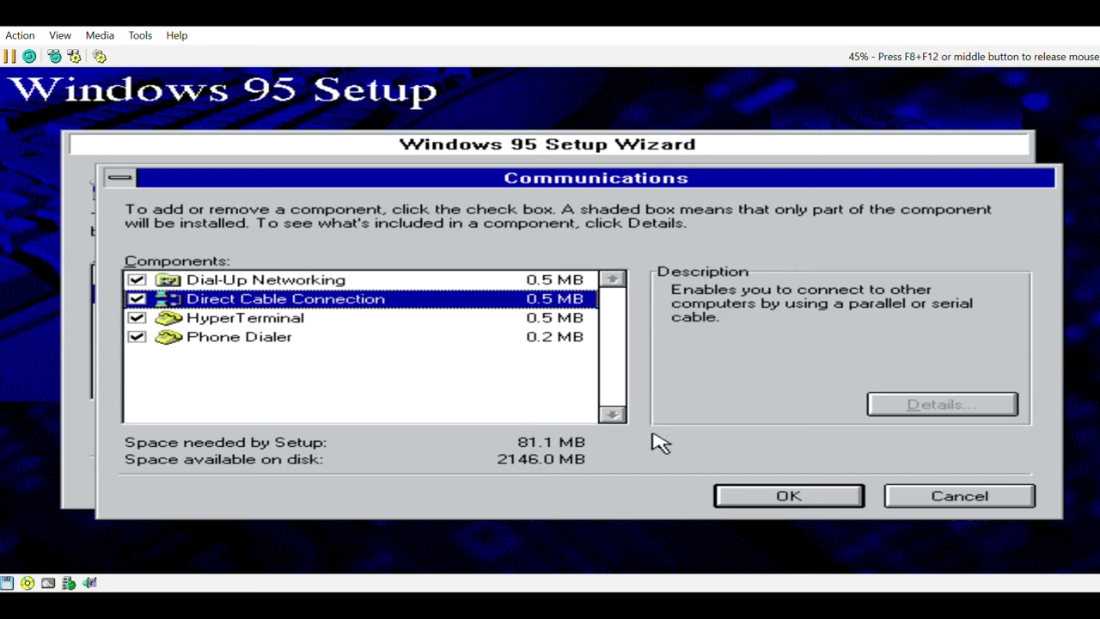
left_click(806, 502)
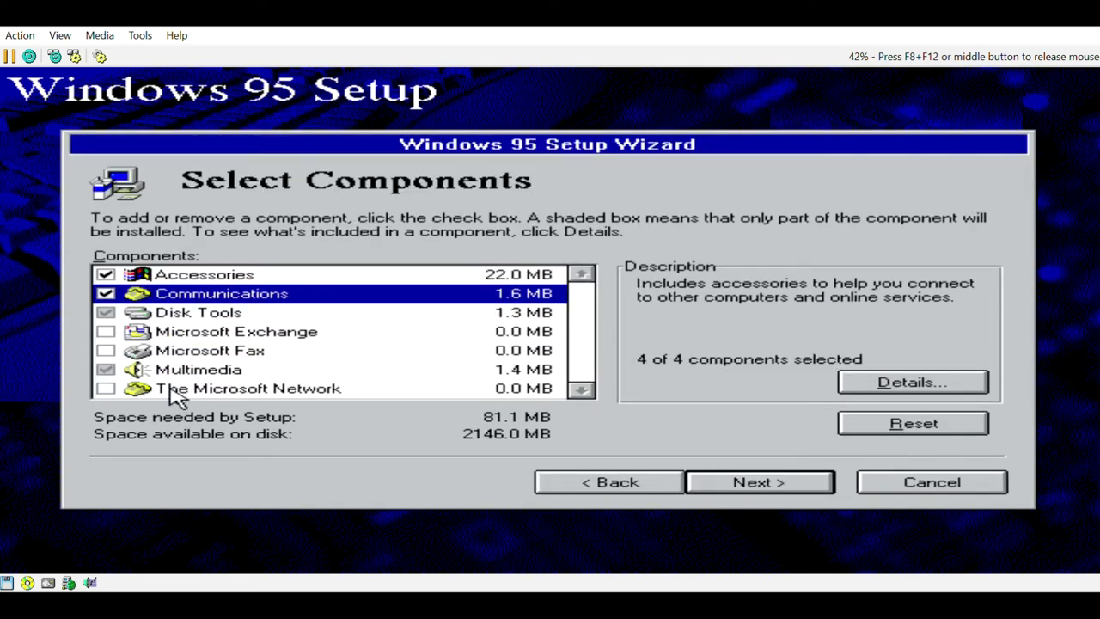
Add Backup to the Disk Tools components, and include Microsoft Exchange and Microsoft Fax in the installation
double_click(167, 315)
left_click(137, 280)
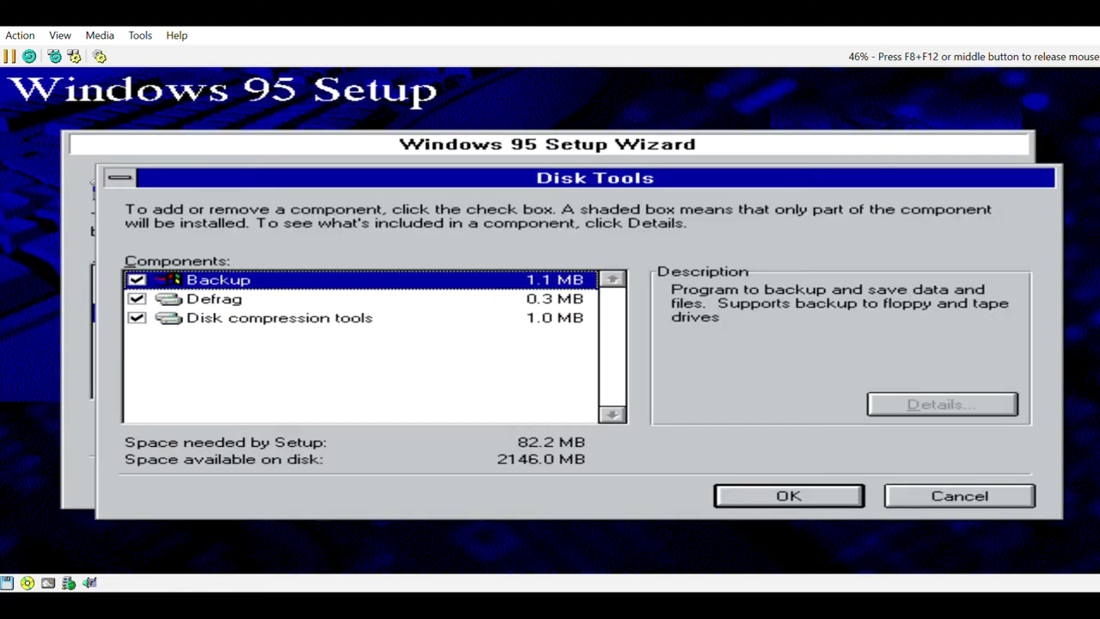
left_click(820, 511)
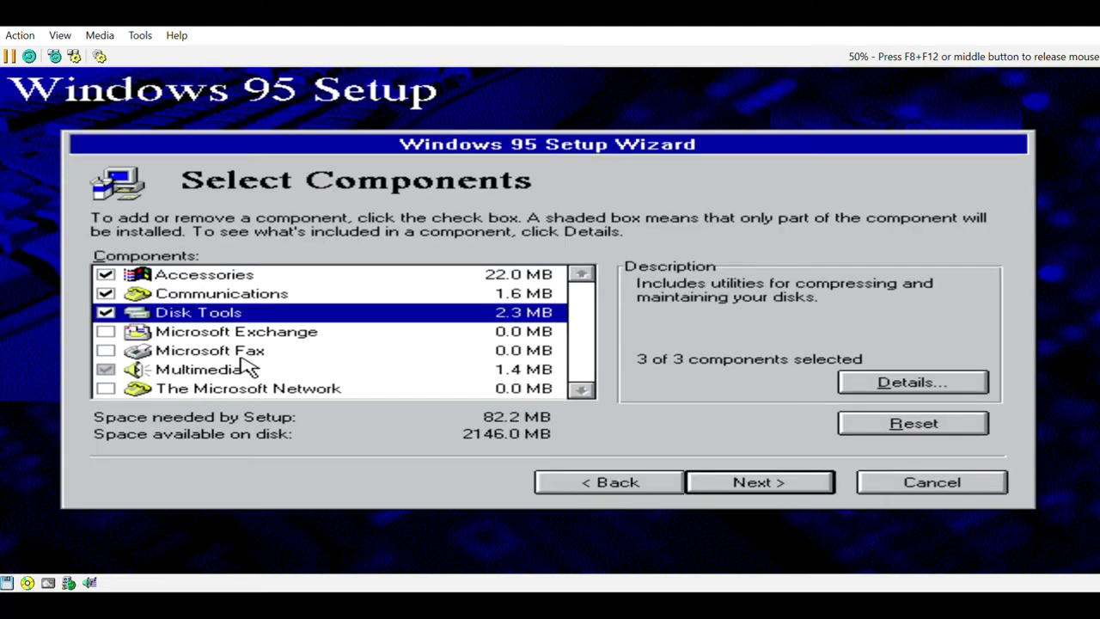
left_click(106, 332)
left_click(106, 351)
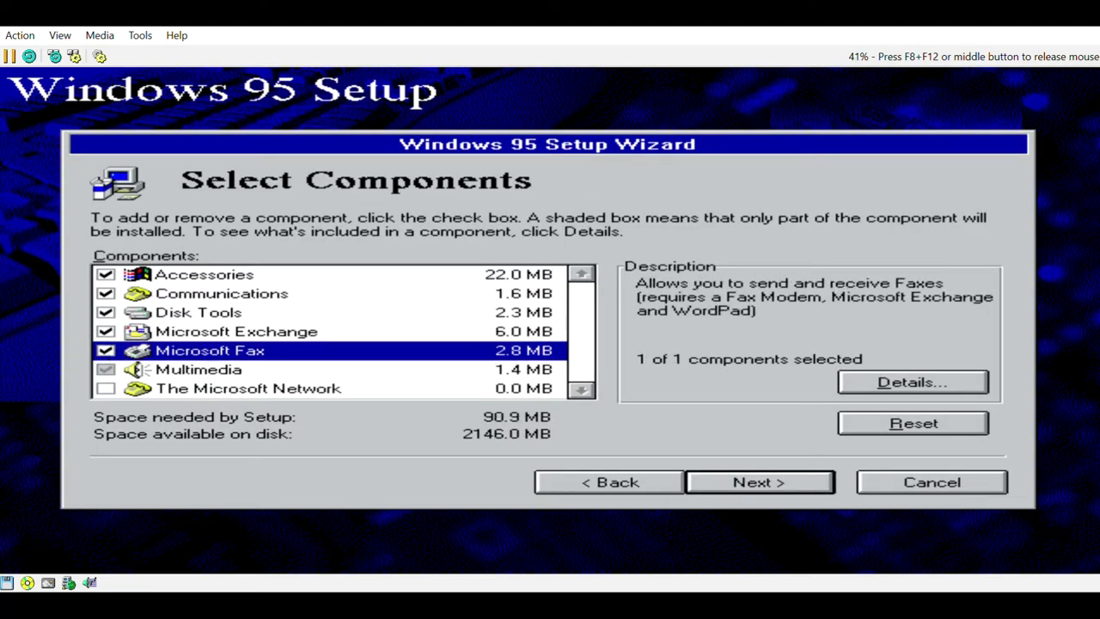
Add Audio Compression, CD Player, Media Player, the Musica, Nature and Robotz sound schemes, Sound and Video Clips and Sound Recorder to Multimedia
double_click(108, 369)
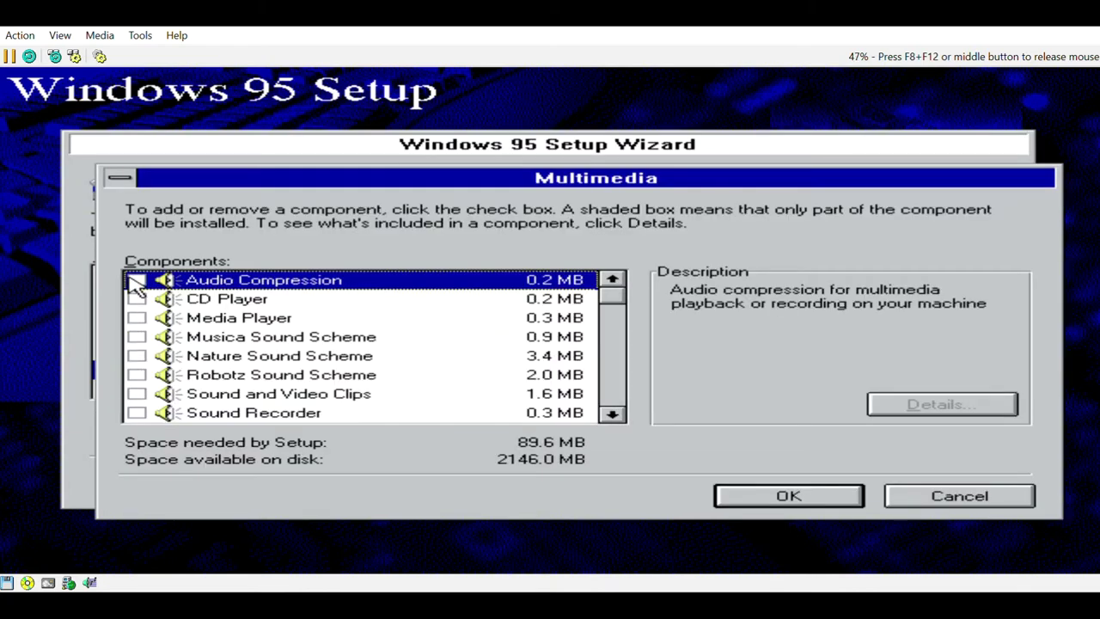
left_click(136, 280)
left_click(136, 299)
left_click(137, 318)
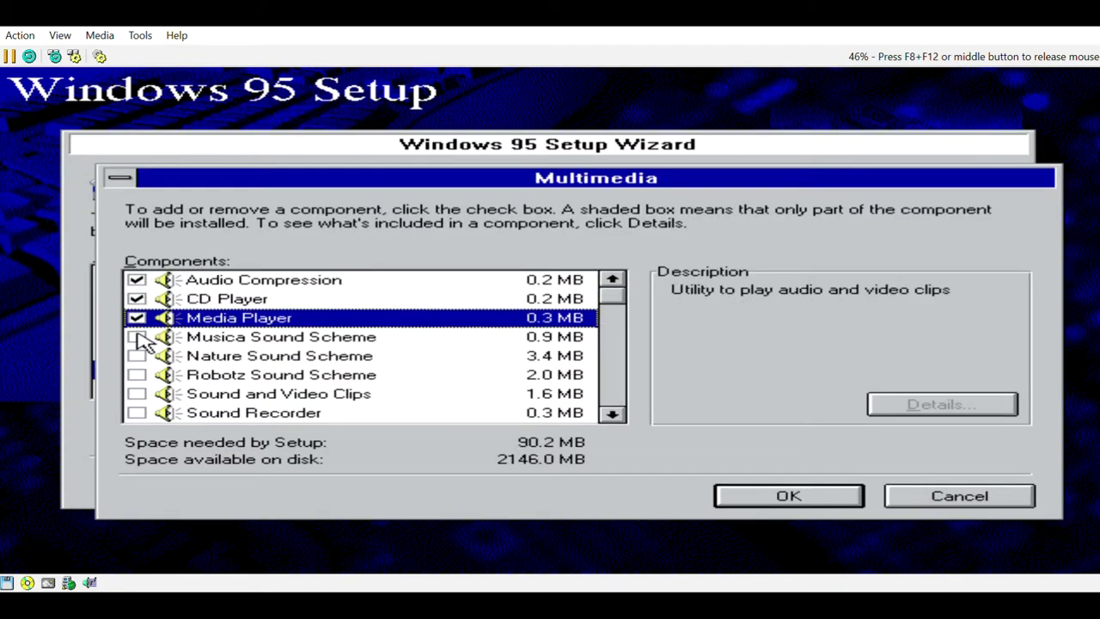
left_click(137, 337)
left_click(137, 356)
left_click(136, 375)
left_click(137, 393)
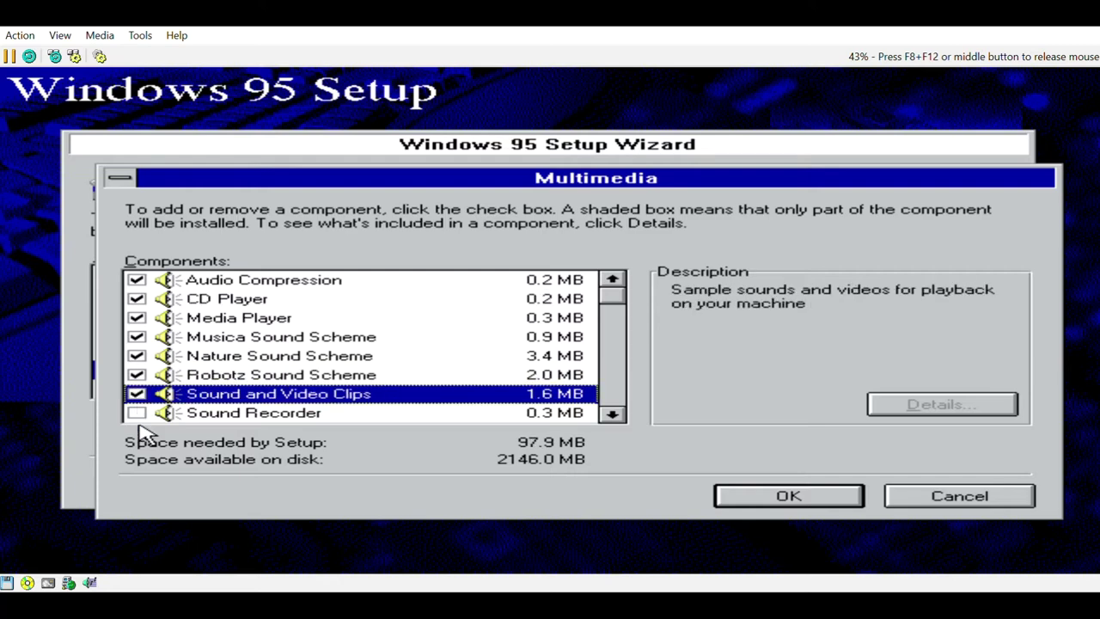
left_click(137, 414)
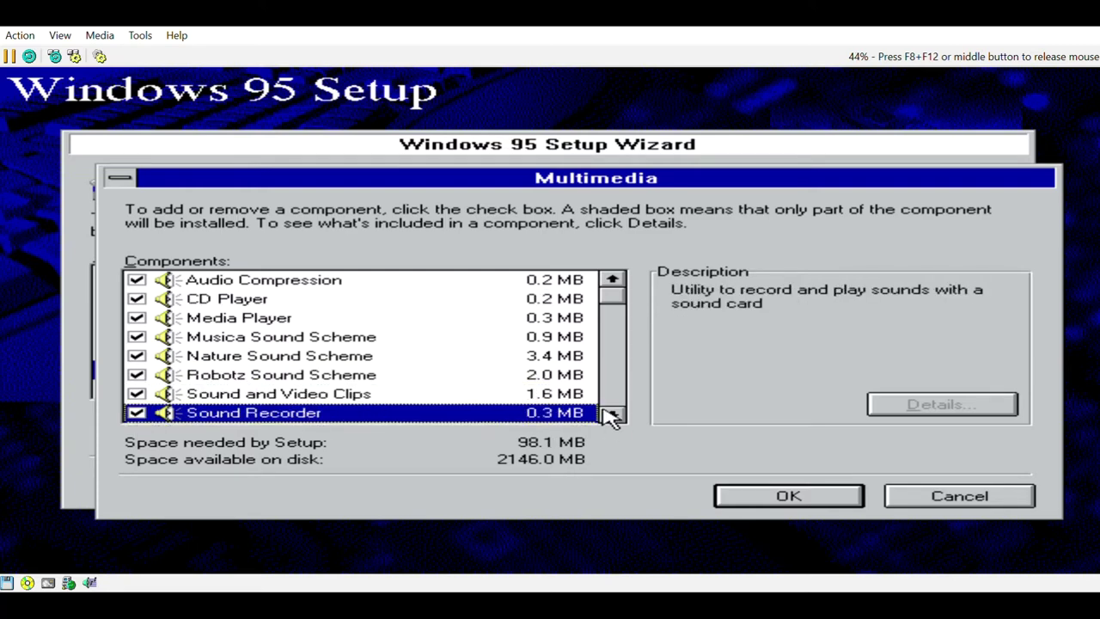
Add Utopia Sound Scheme, Video Compression and Volume Control to the Multimedia components and accept the selection
triple_click(611, 414)
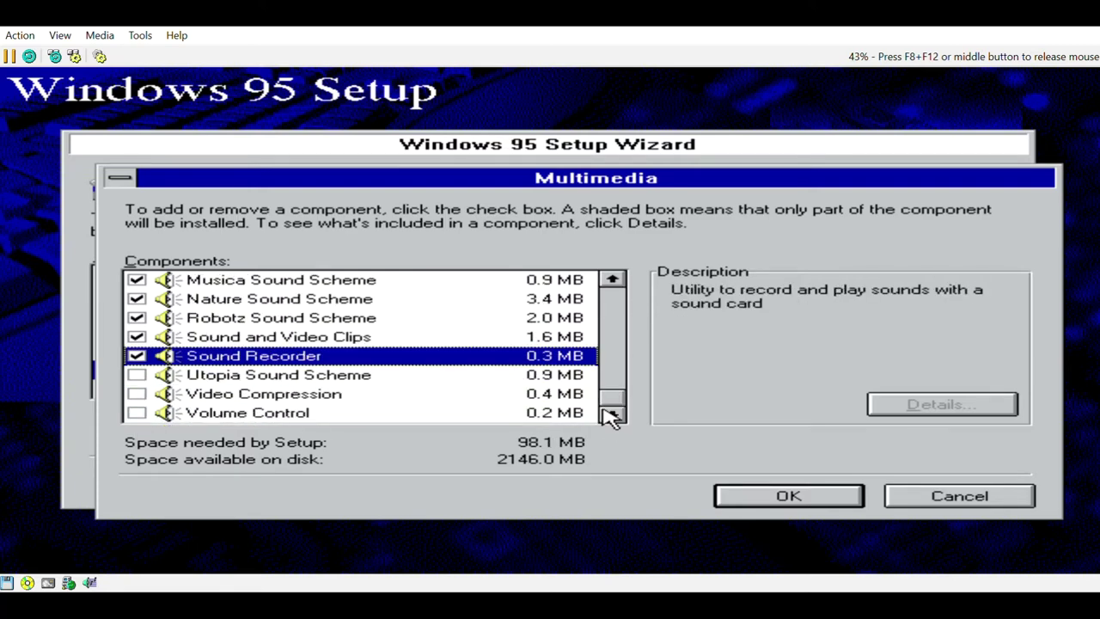
left_click(137, 375)
left_click(137, 393)
left_click(137, 413)
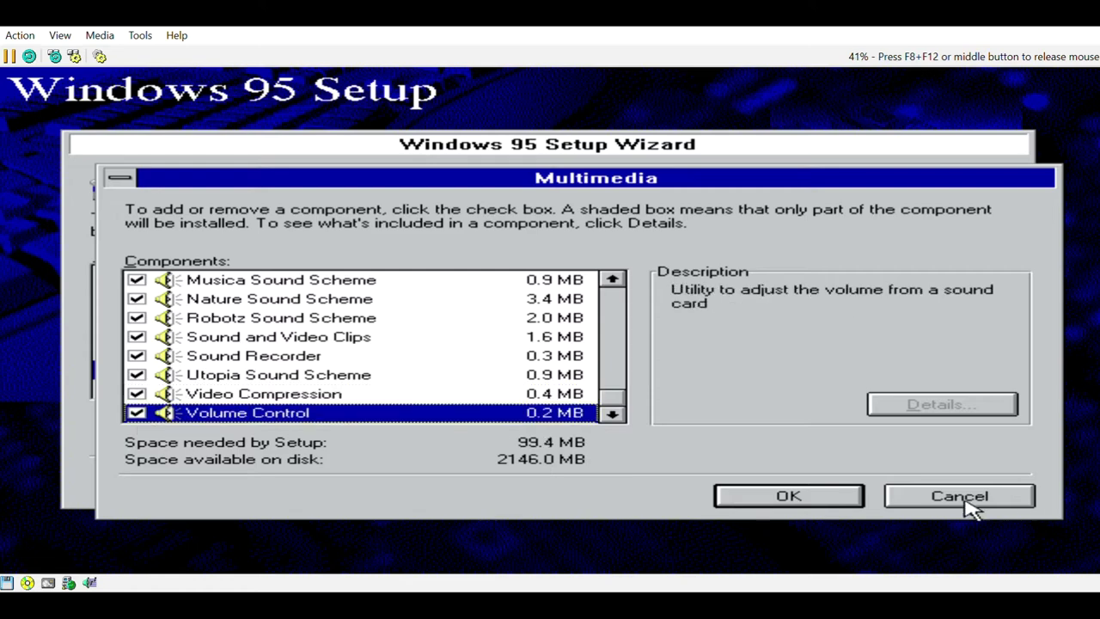
left_click(803, 497)
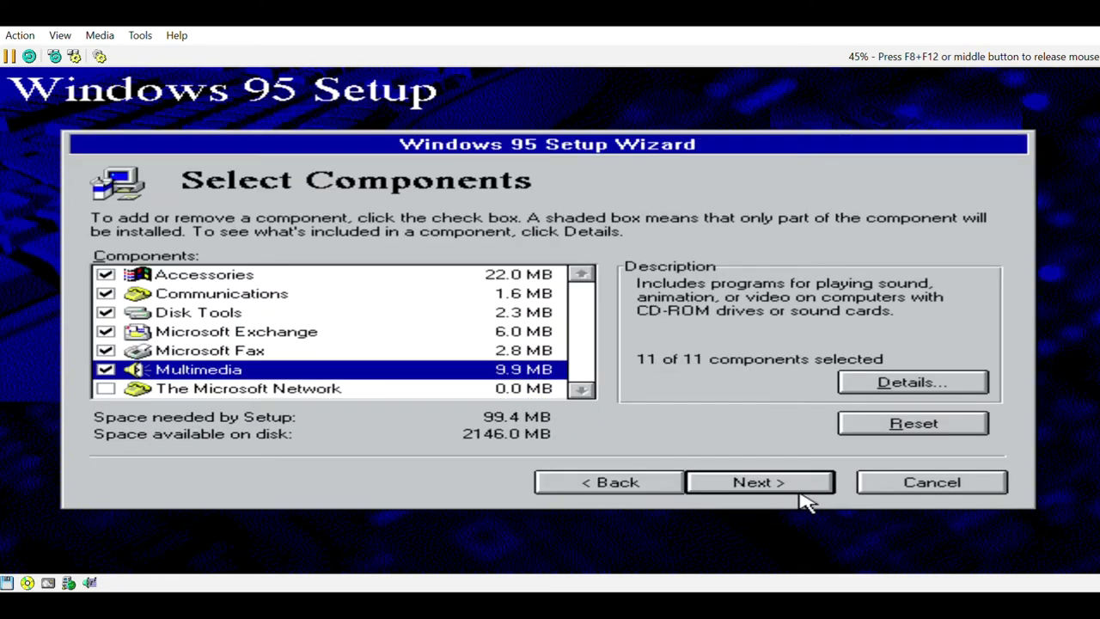
Include The Microsoft Network and accept the proposed network configuration to reach the computer settings
left_click(105, 388)
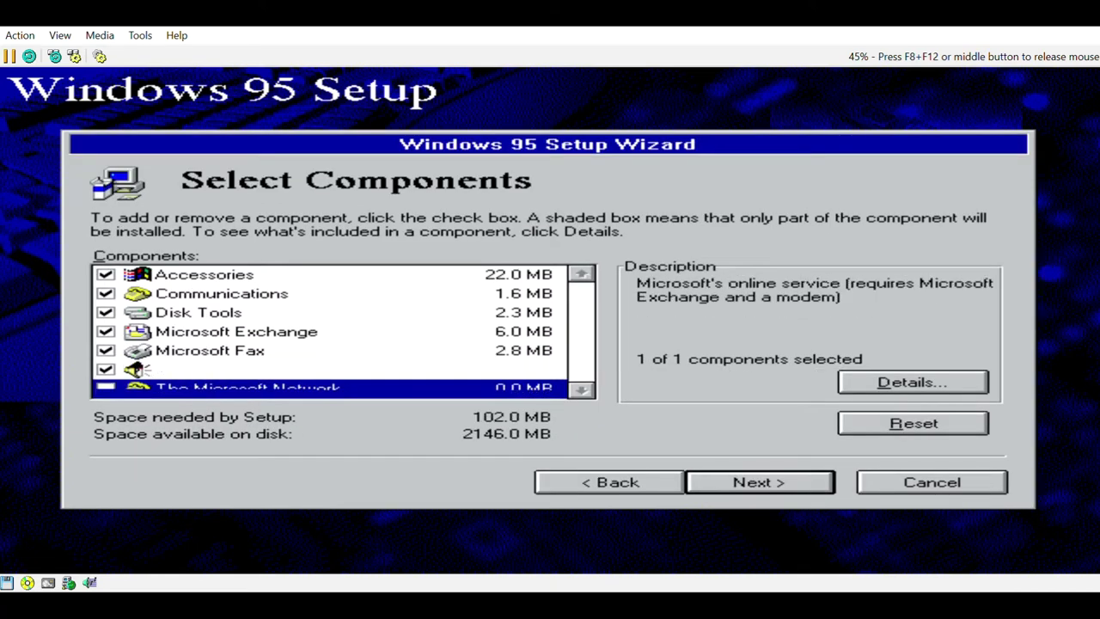
left_click(784, 484)
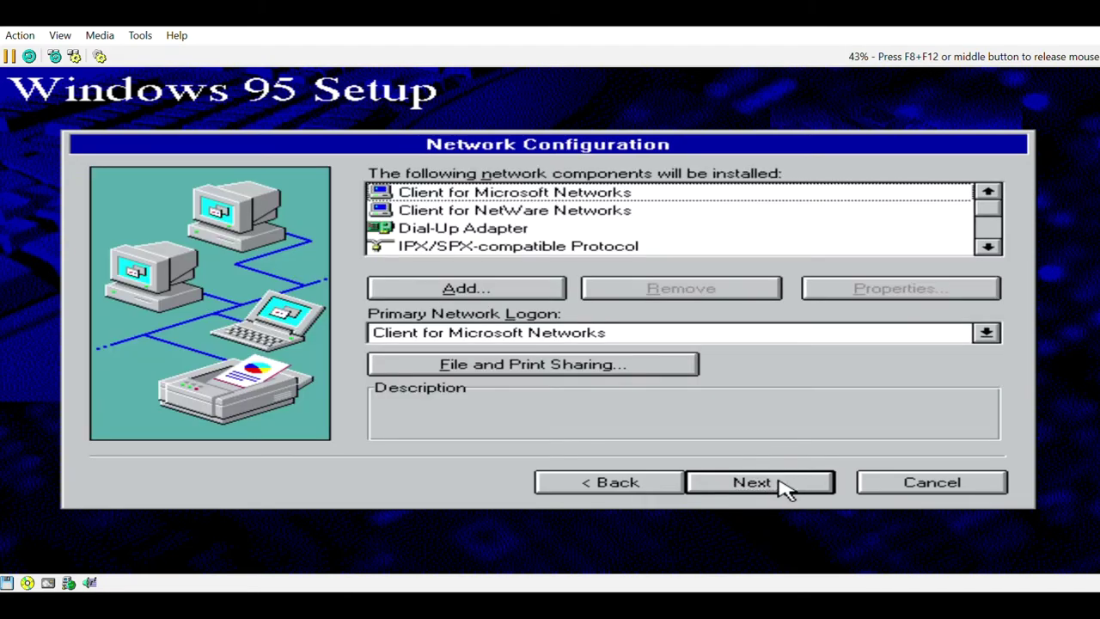
left_click(783, 484)
left_click(782, 482)
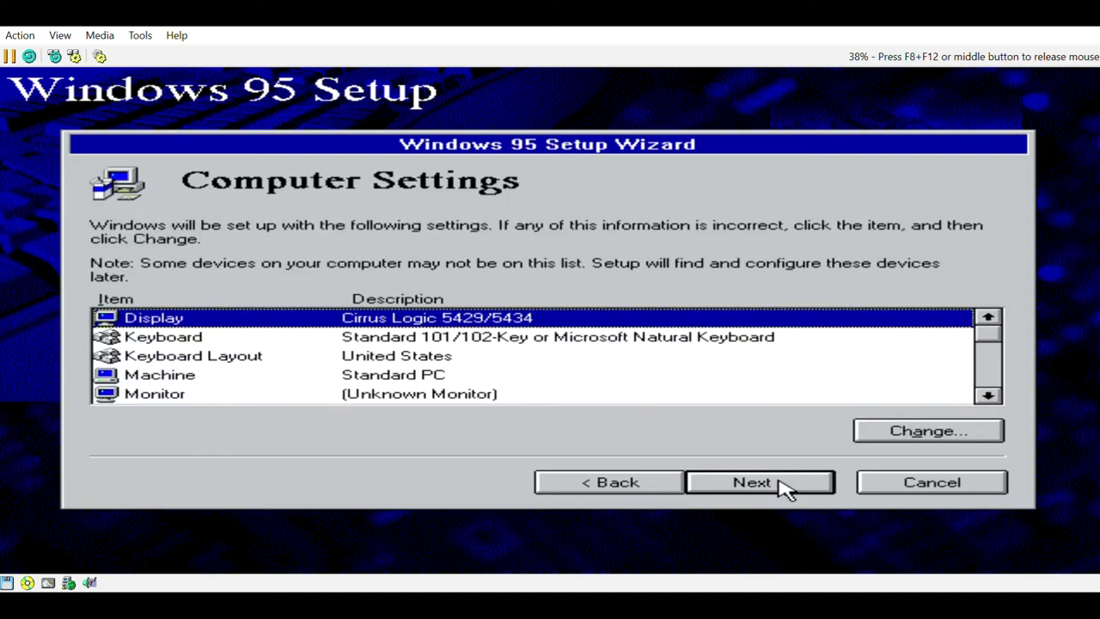
Change the machine type in the computer settings to Toshiba 5200
left_click(416, 382)
double_click(416, 384)
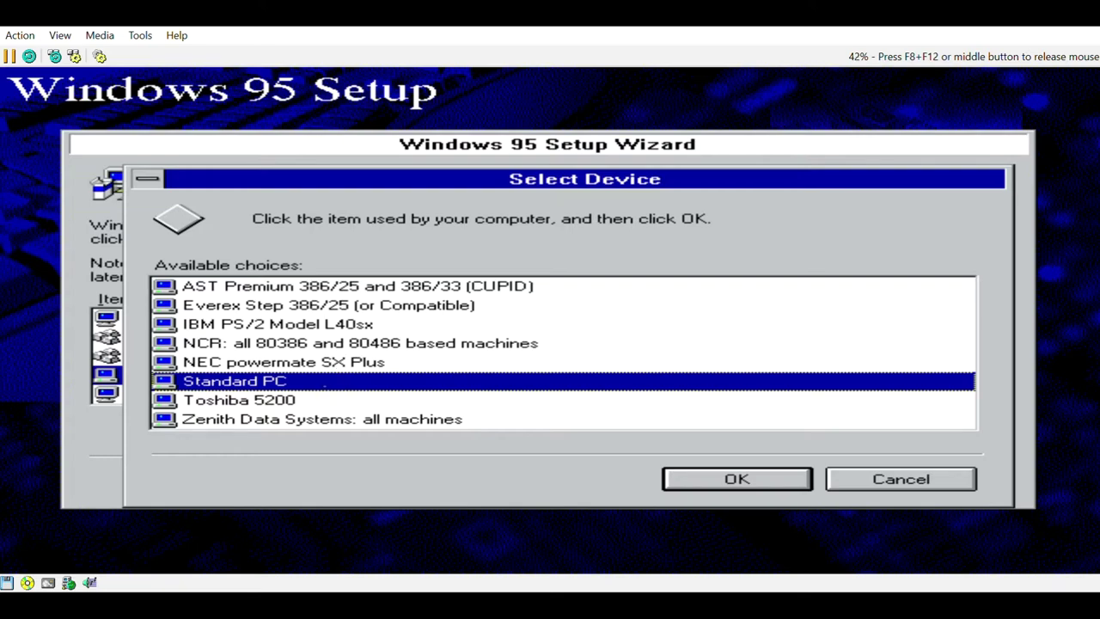
left_click(262, 400)
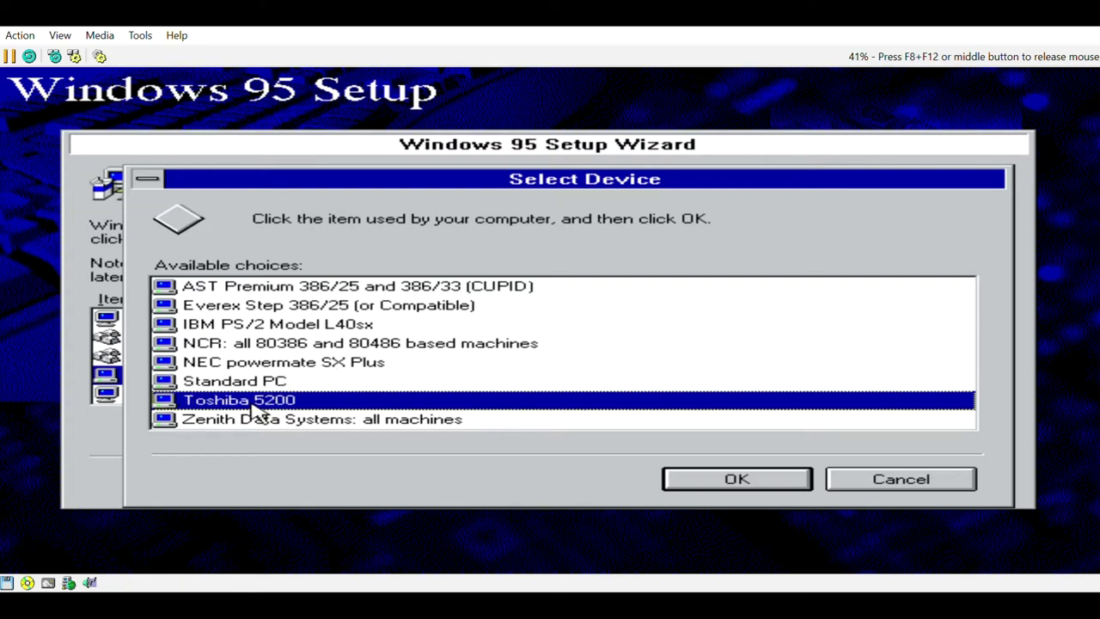
left_click(727, 480)
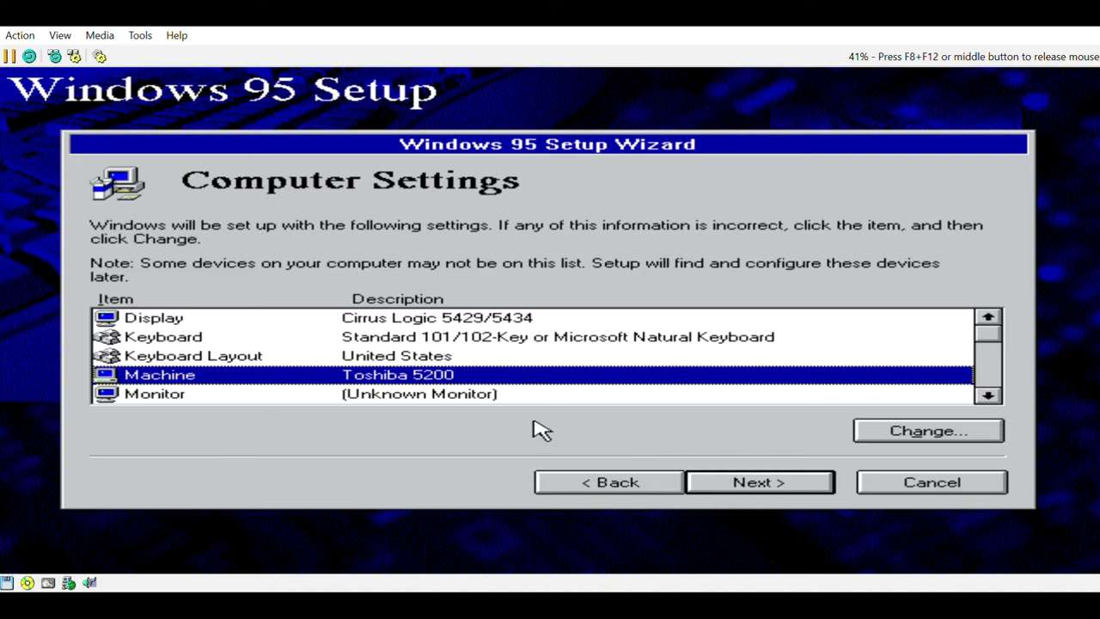
Set the monitor to the standard type Super VGA 1280x1024 (70Hz)
double_click(400, 394)
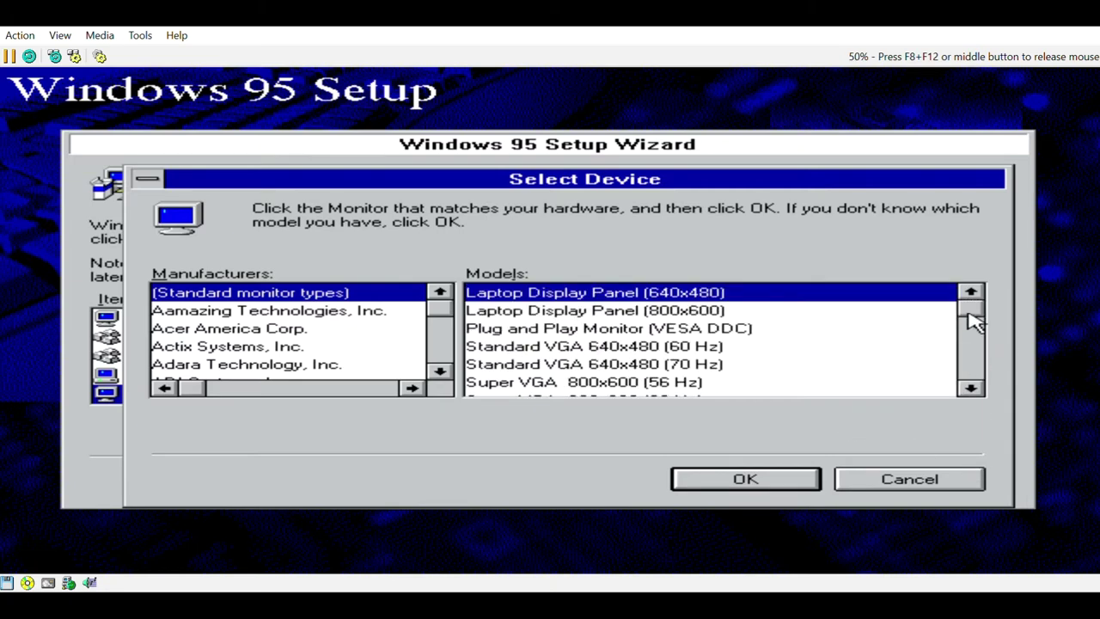
left_click_drag(973, 319, 972, 380)
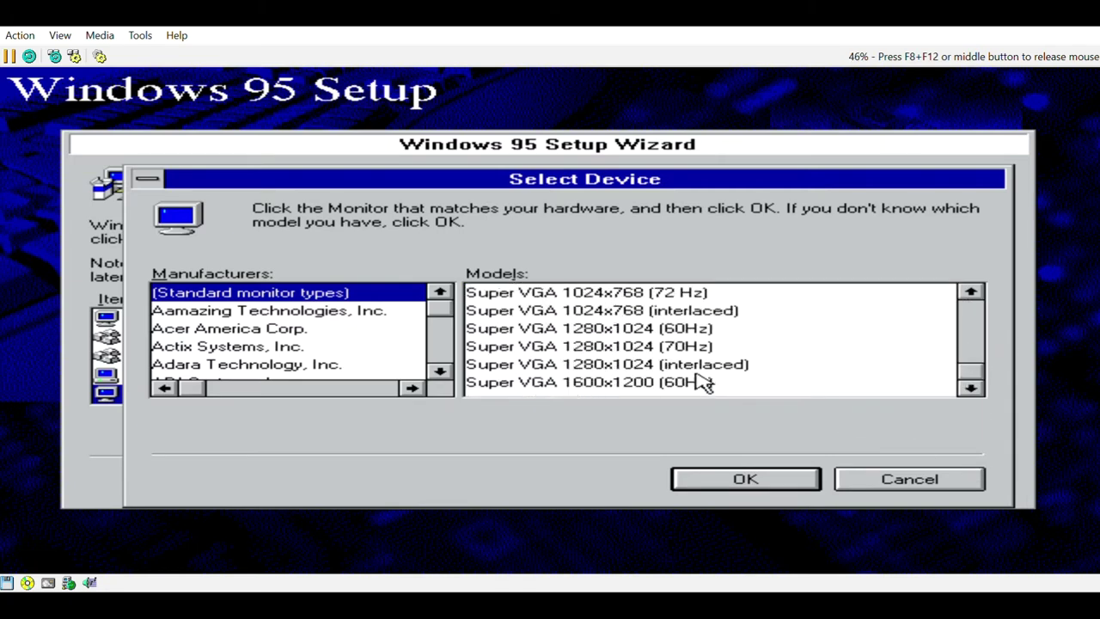
left_click(641, 328)
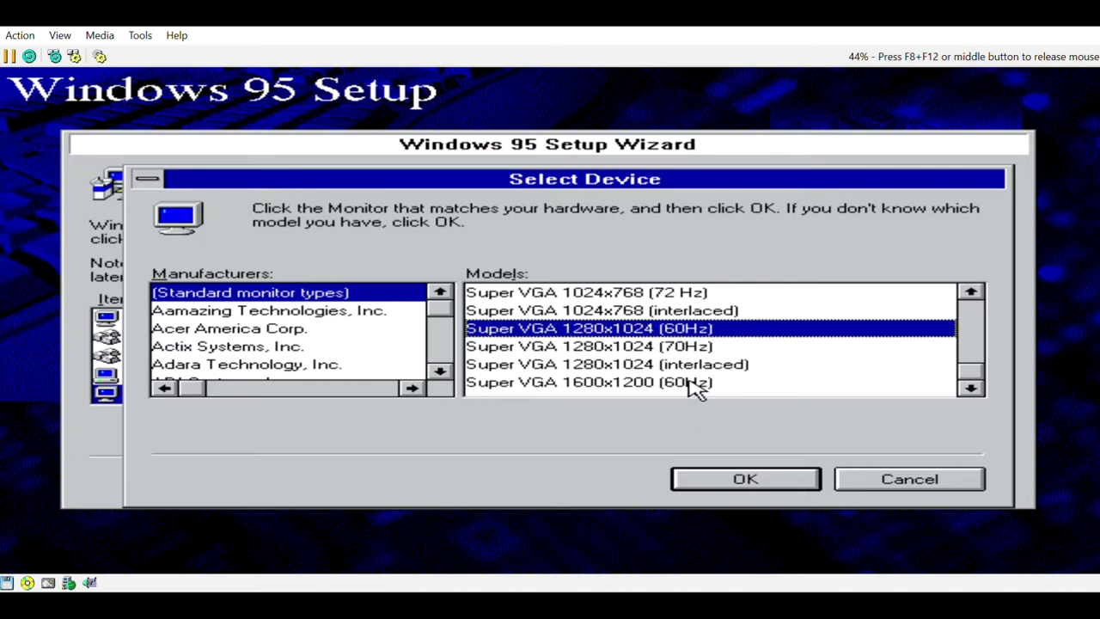
left_click(695, 346)
left_click(733, 481)
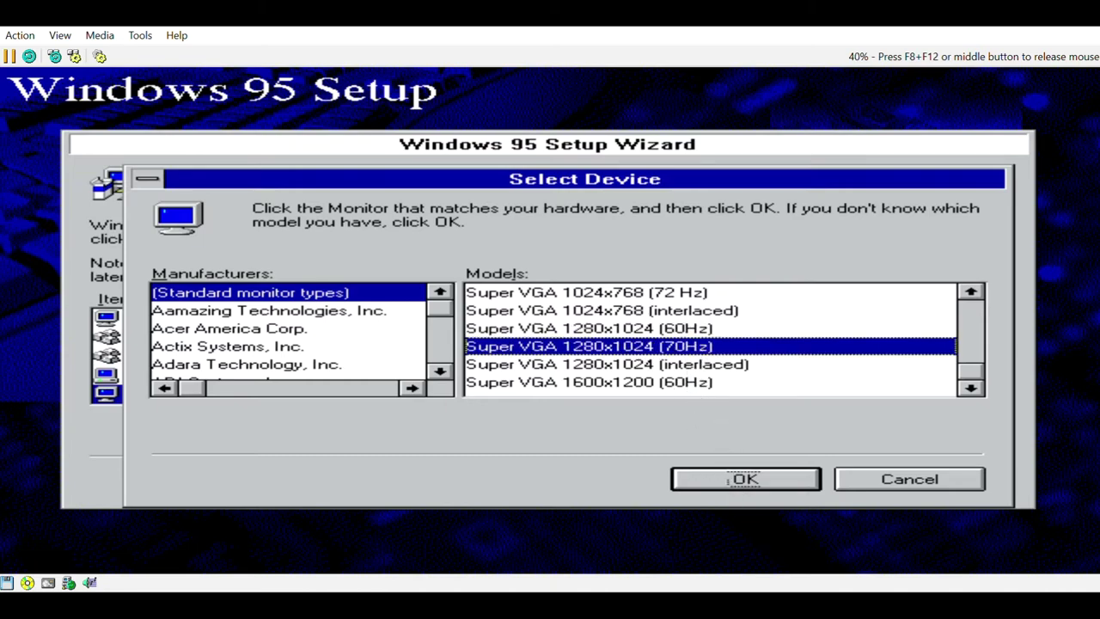
Try the Zenith Data Systems and AST Premium machine types, and settle on Toshiba 5200 again
left_click(425, 375)
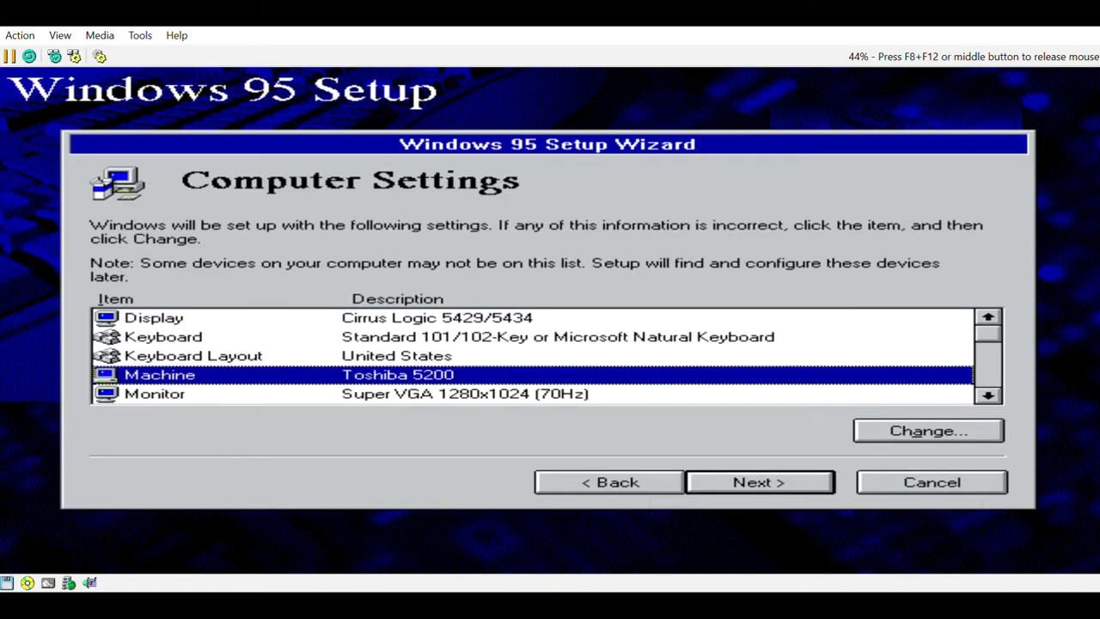
double_click(419, 381)
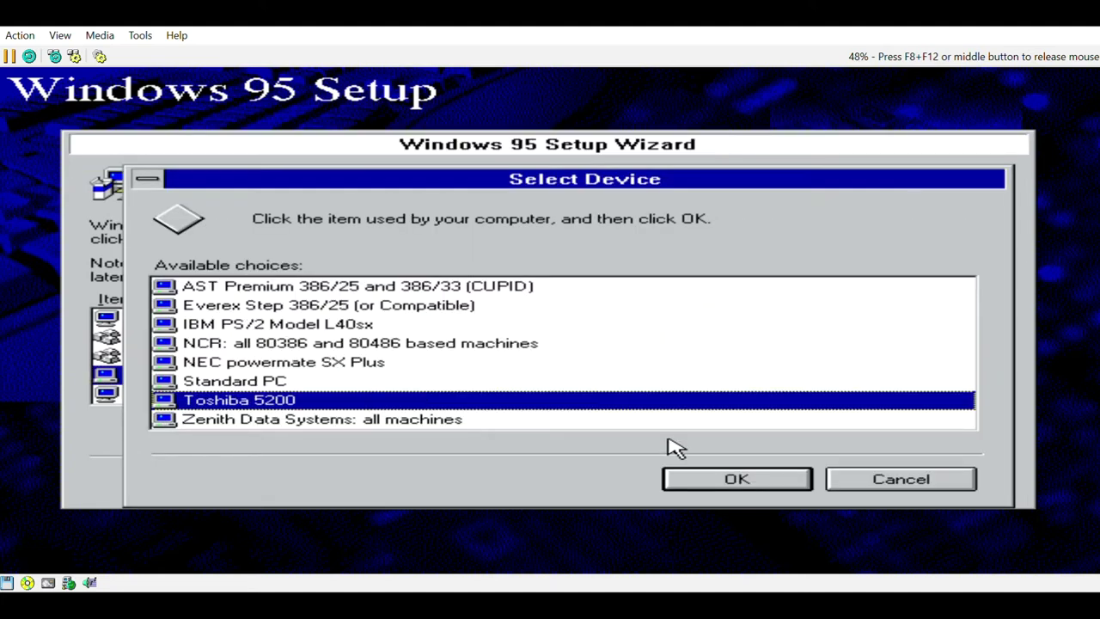
left_click(534, 422)
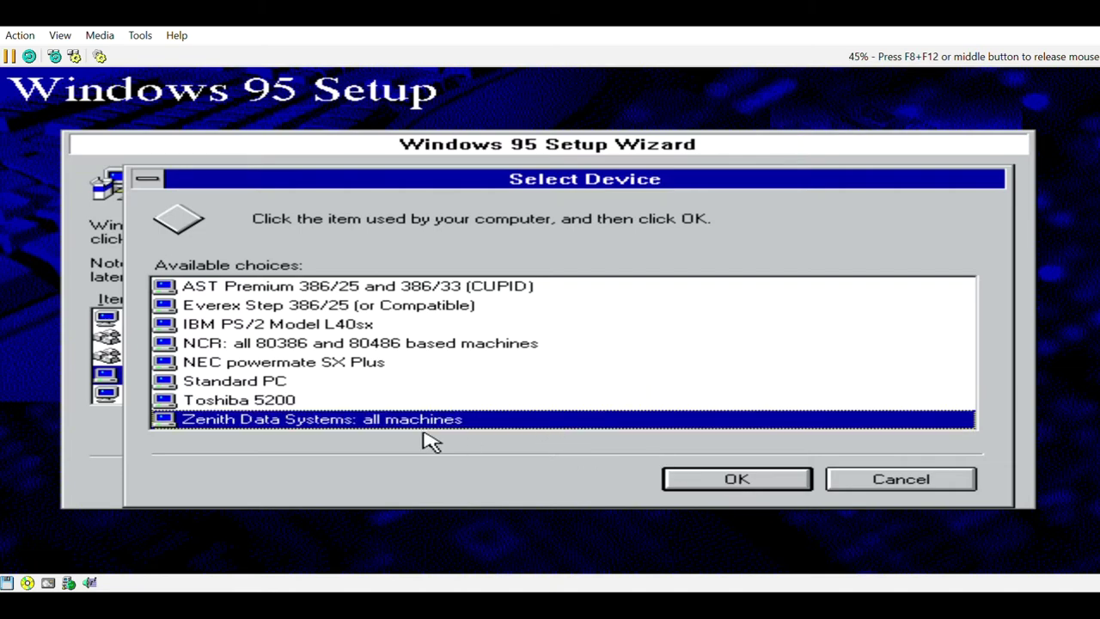
left_click(521, 287)
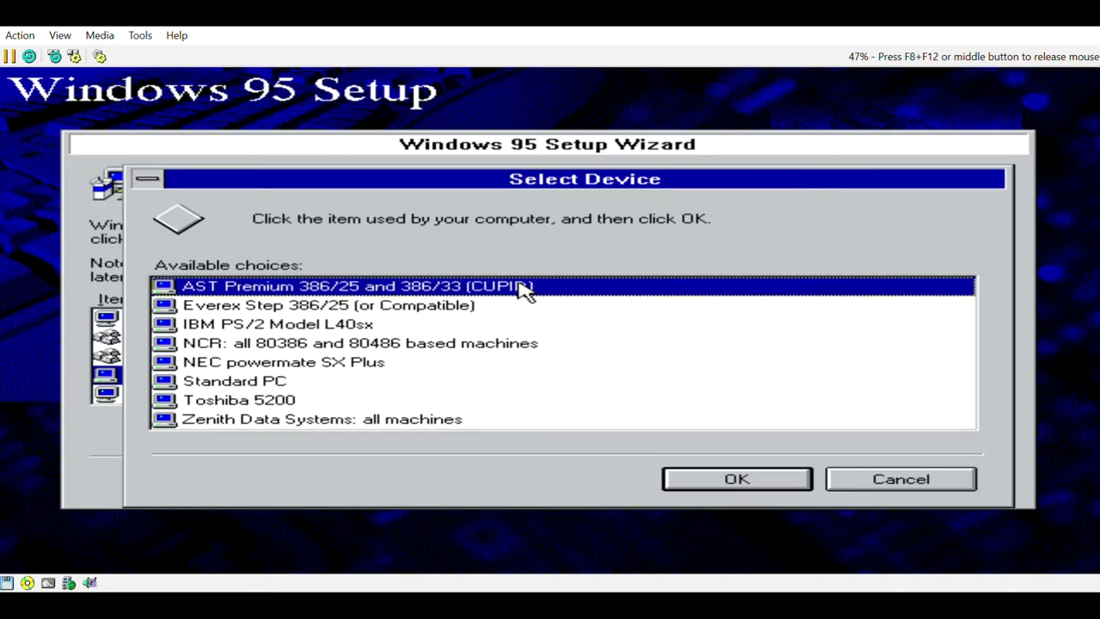
left_click(545, 400)
left_click(780, 479)
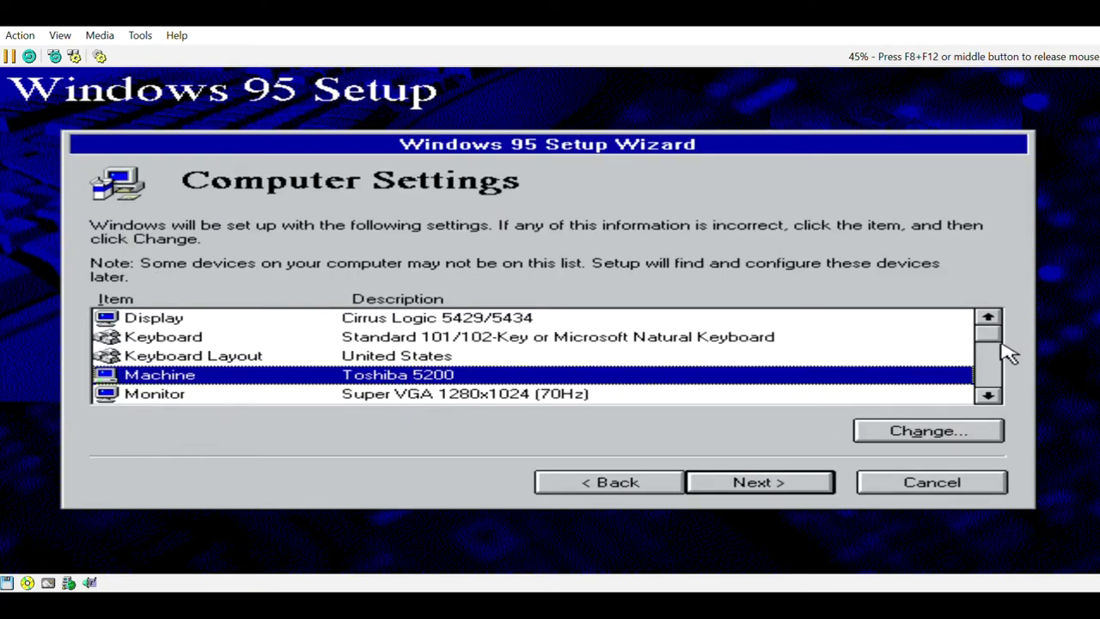
Look through the available regional settings and leave the list without choosing another one
left_click_drag(988, 335, 997, 391)
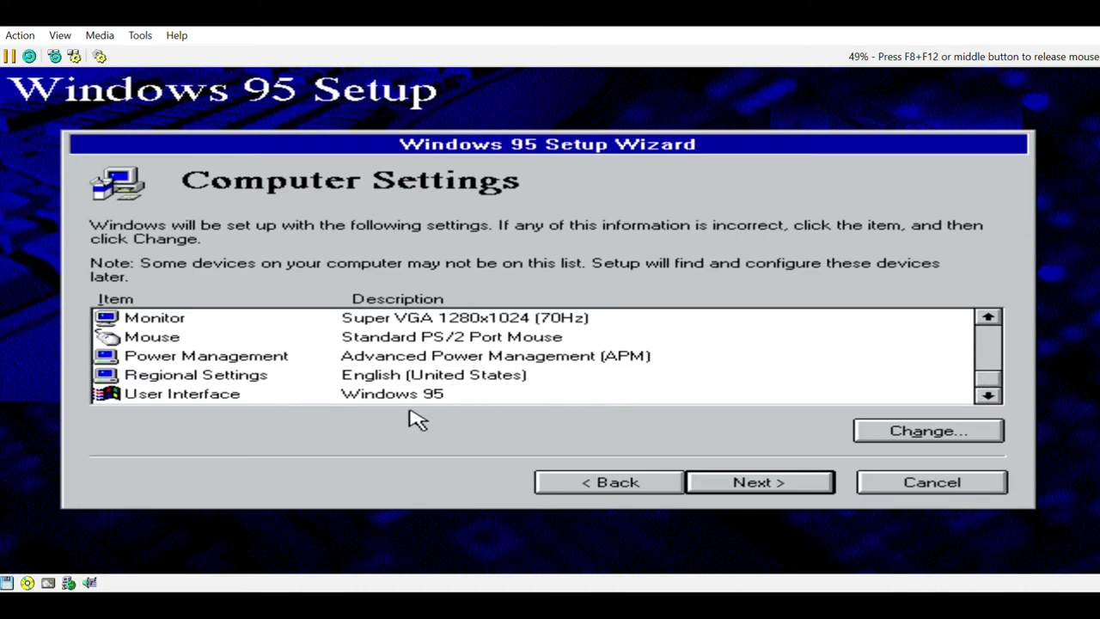
double_click(430, 378)
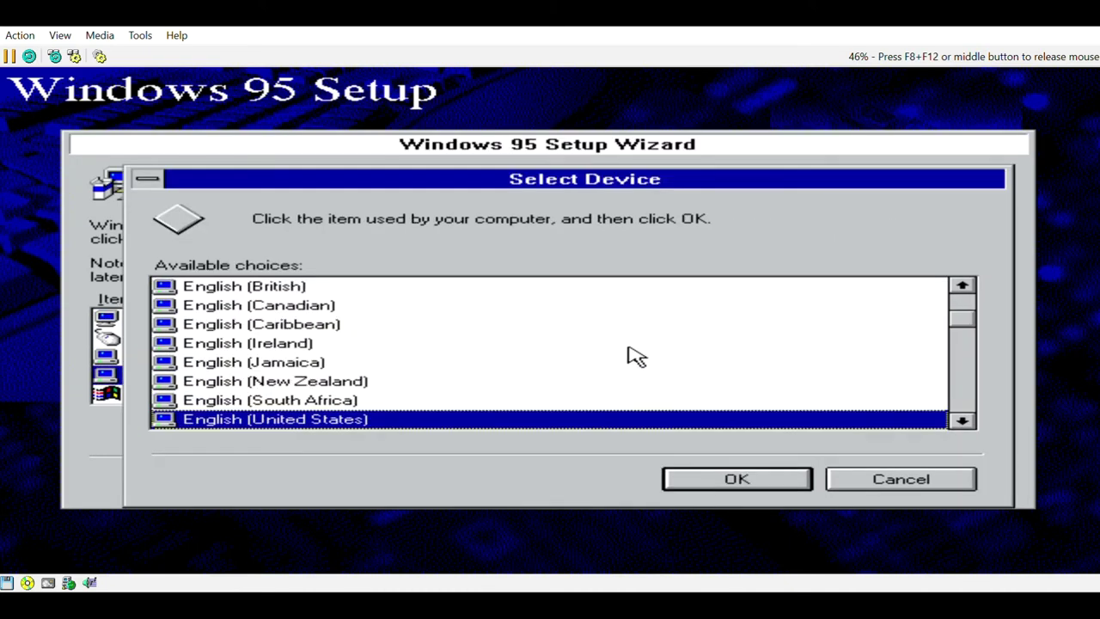
left_click_drag(979, 325, 961, 369)
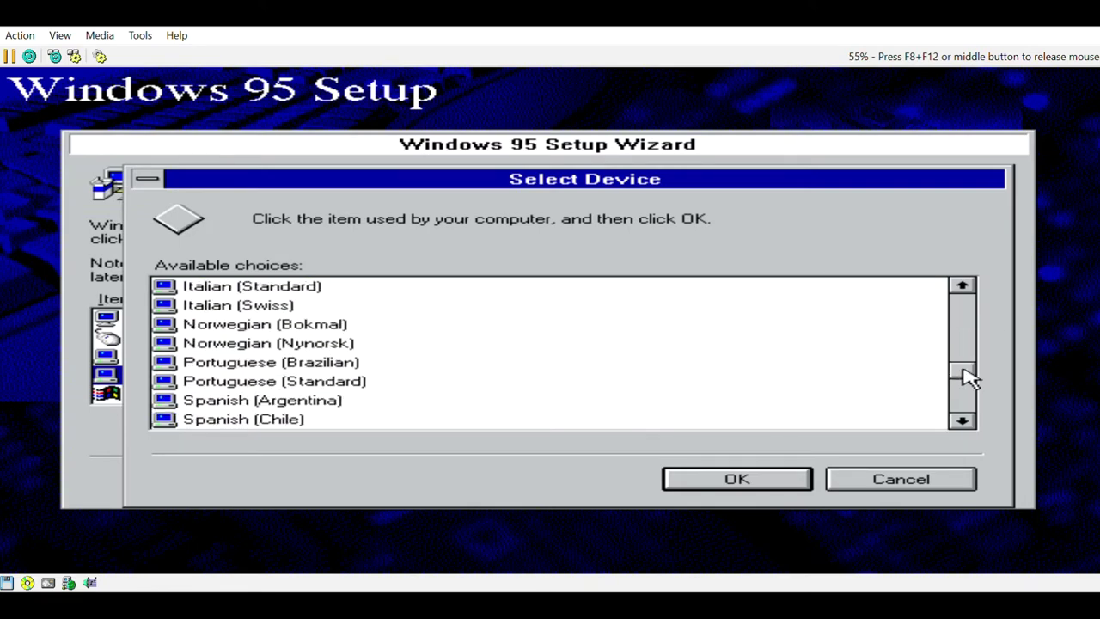
left_click(886, 485)
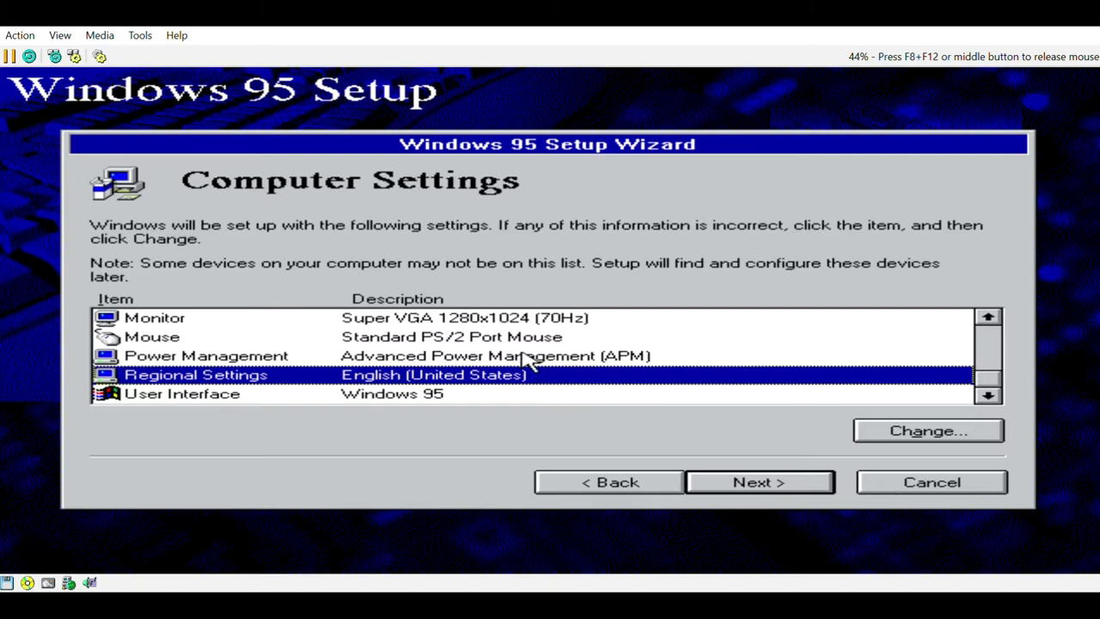
Keep Windows 95 as the user interface and accept the computer settings
double_click(458, 395)
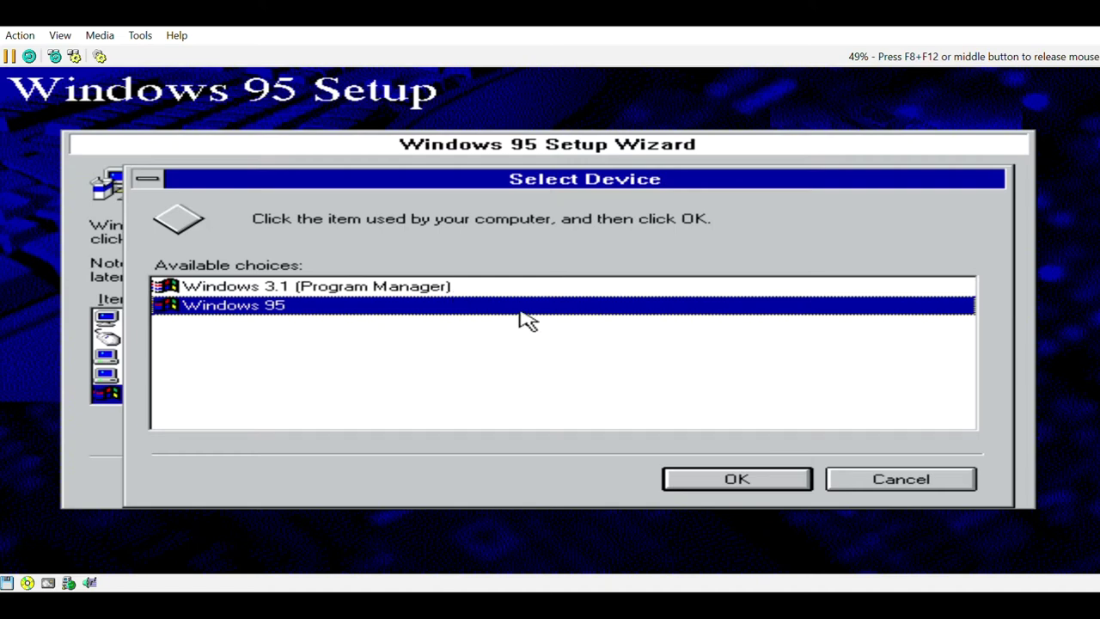
left_click(774, 483)
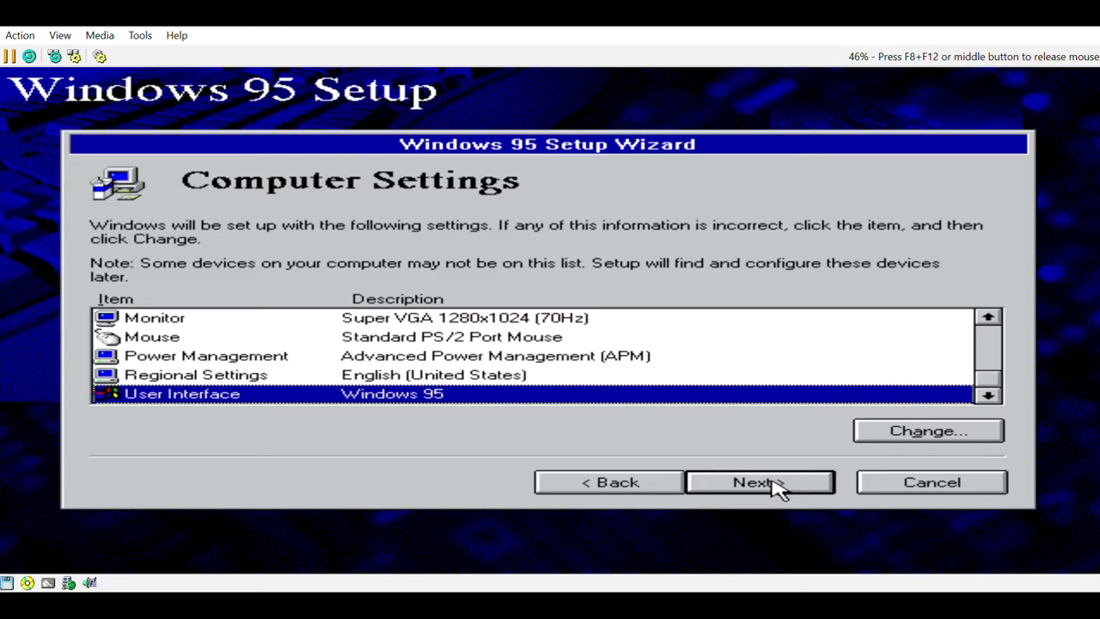
left_click(759, 482)
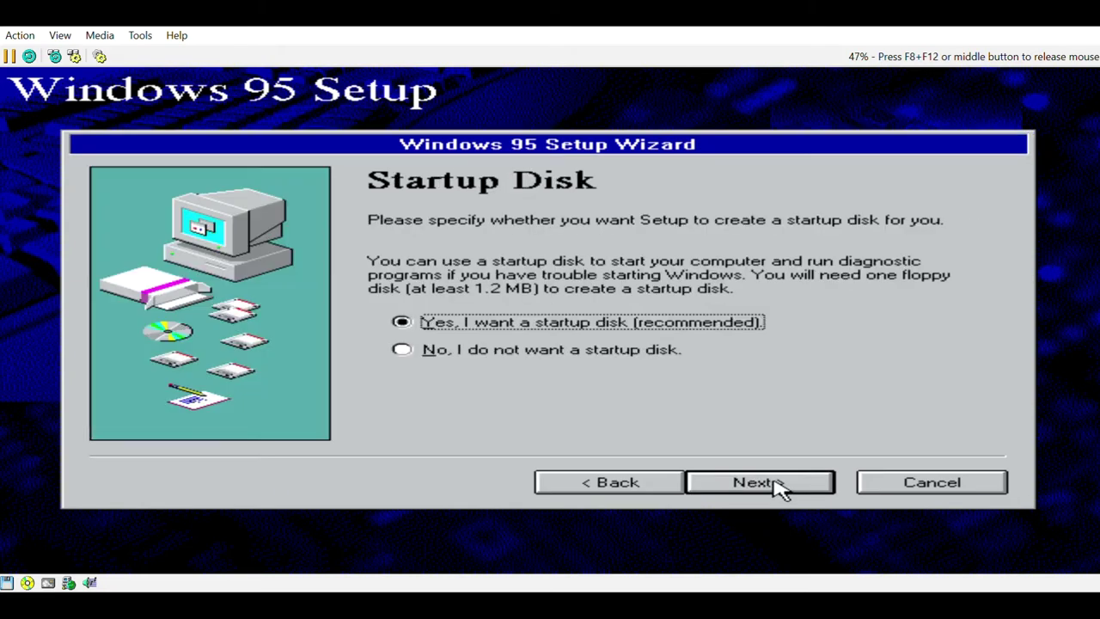
Decline the creation of a startup disk and start copying the Windows 95 files
left_click(401, 348)
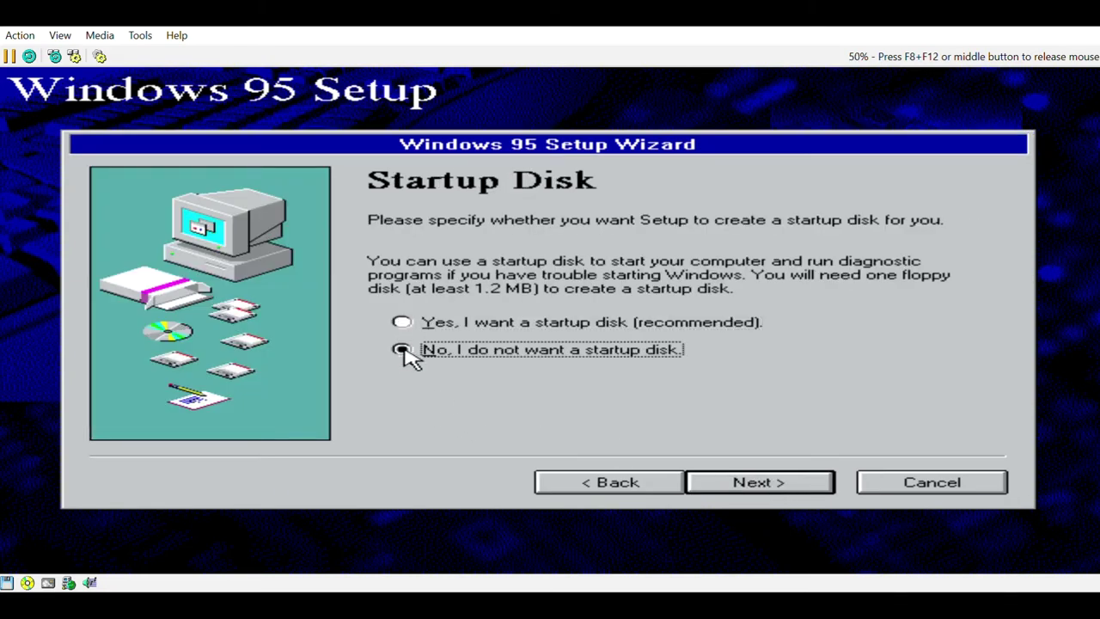
left_click(735, 487)
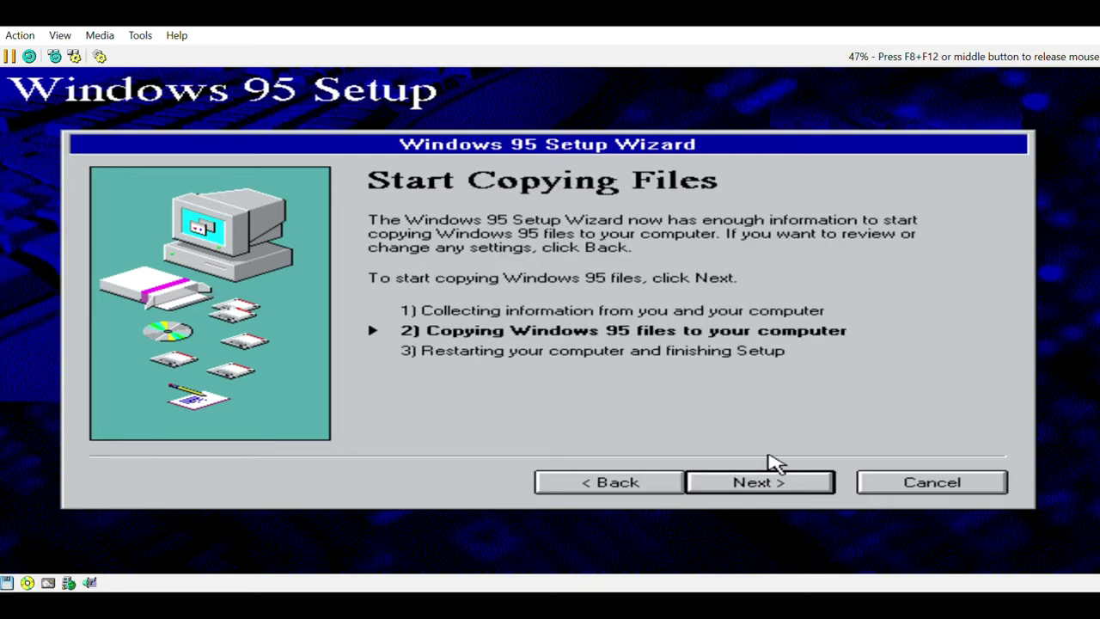
left_click(761, 484)
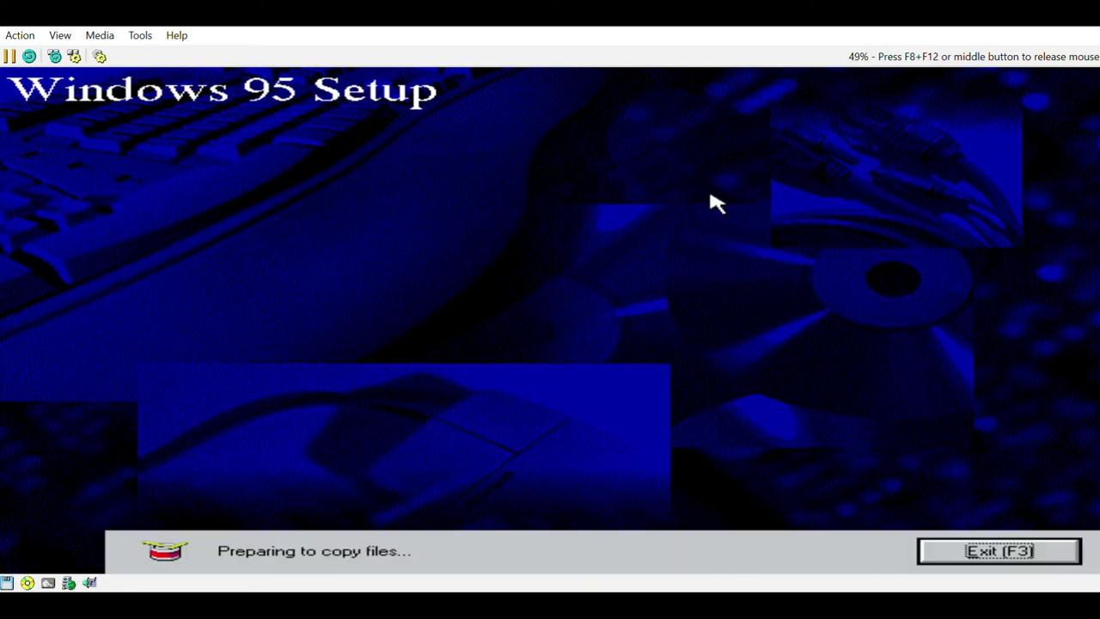
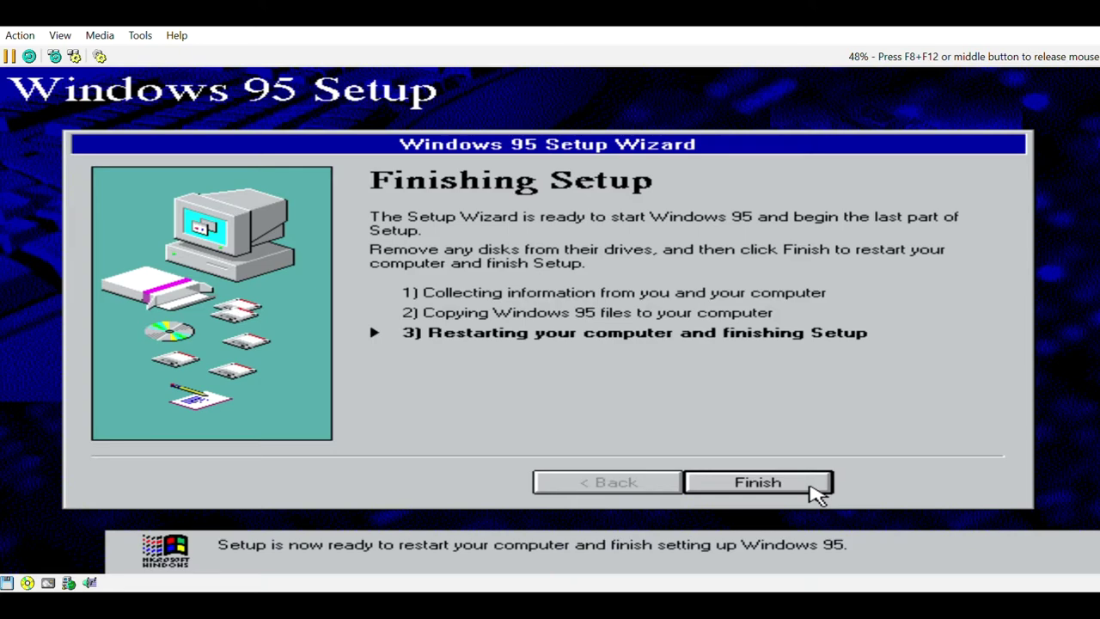
Finish the Setup Wizard, eject the floppy disk from the virtual drive and restart the computer
left_click(811, 485)
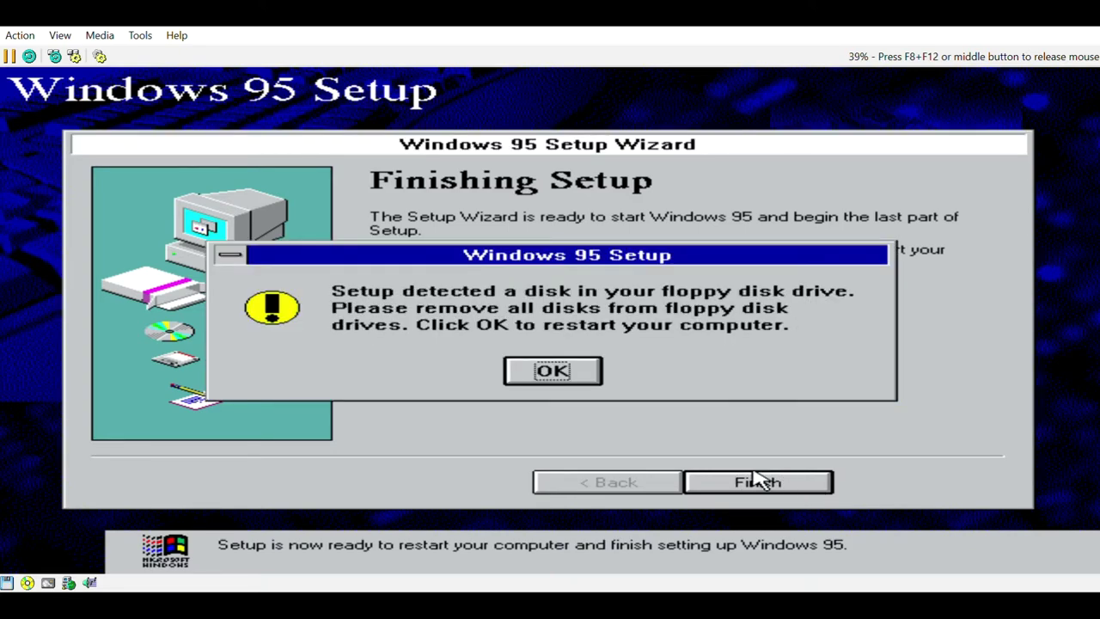
key("F8+F12")
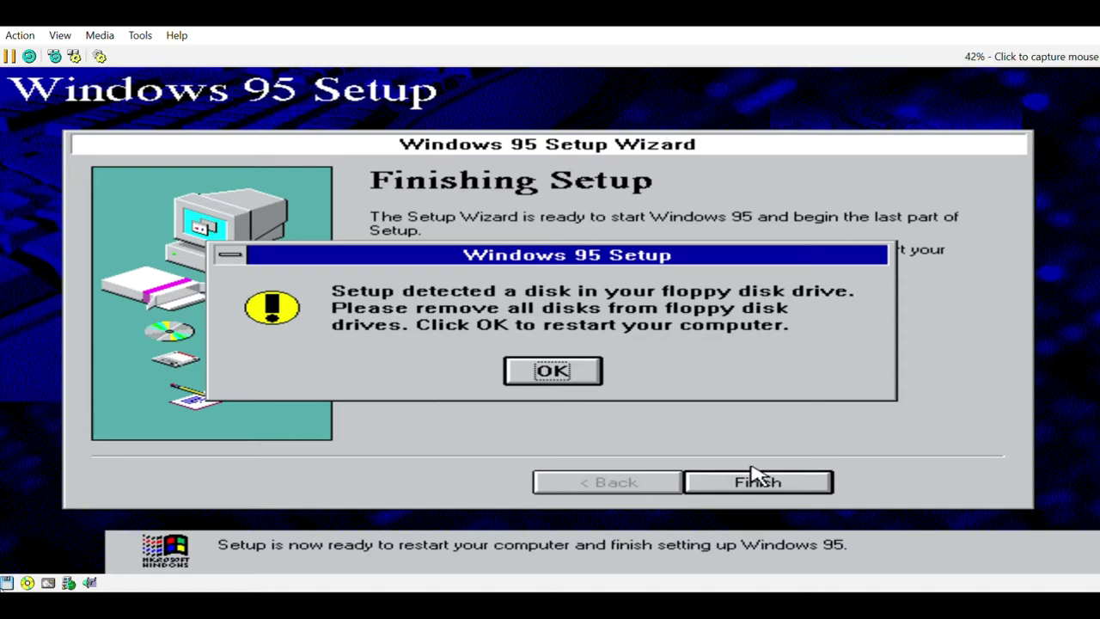
left_click(811, 477)
left_click(567, 371)
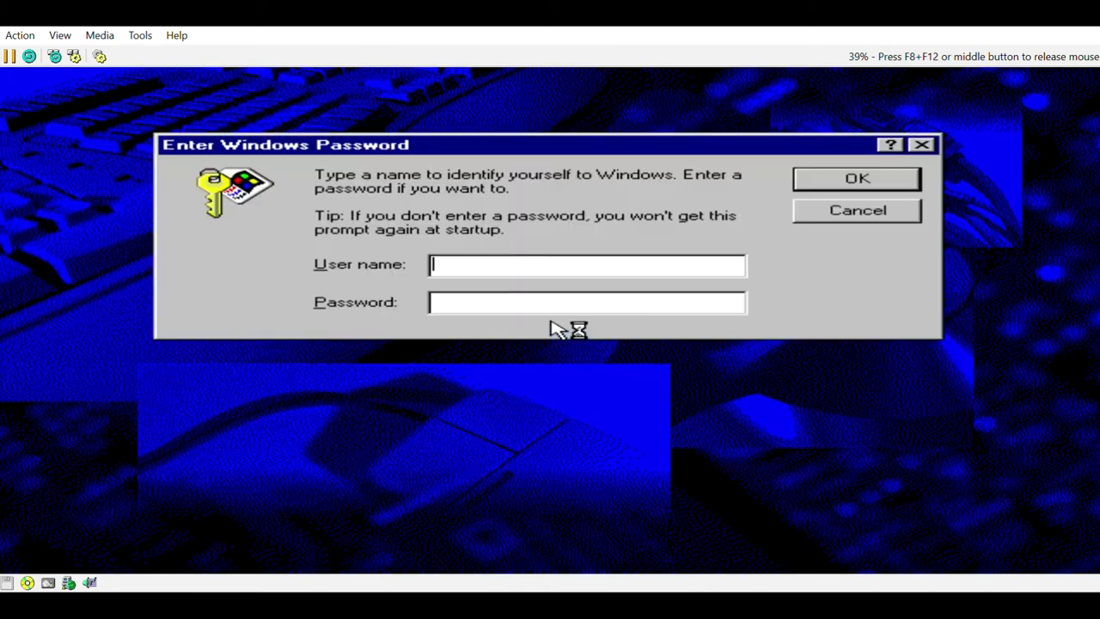
Enter the user name for the Windows logon and confirm it with a blank password
type("SwordskiPL")
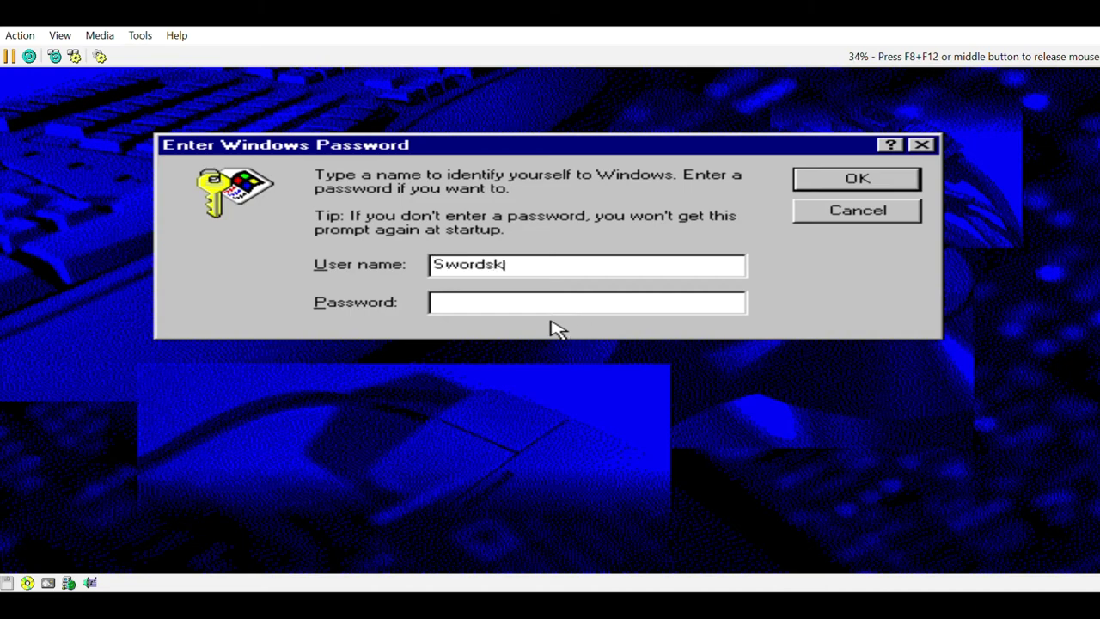
key("Return")
key("Return")
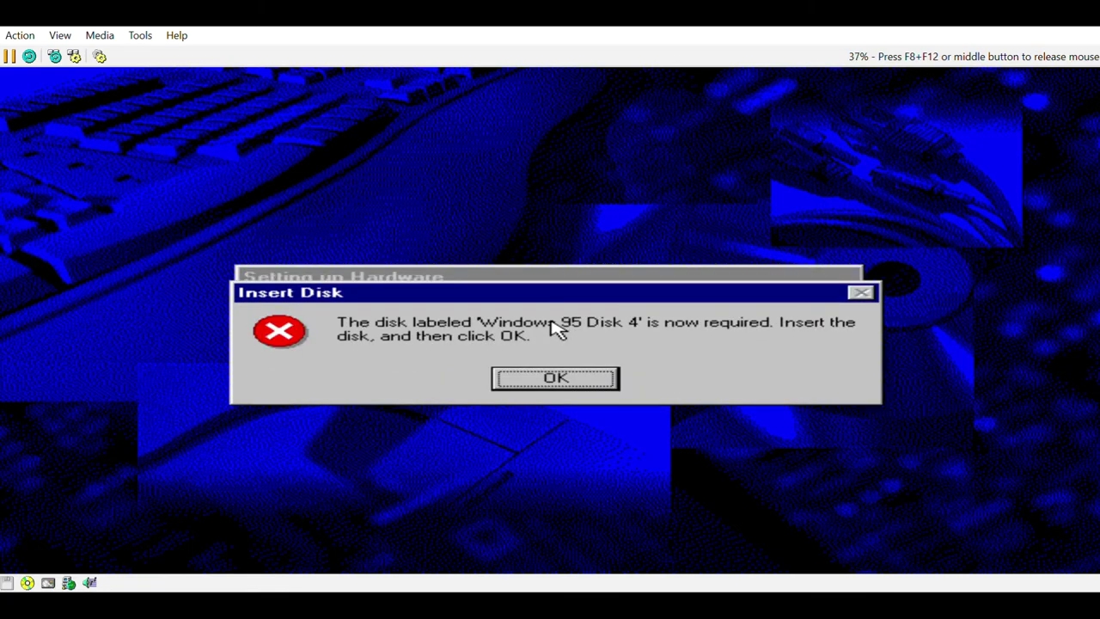
Supply the missing lpt.vxd file from the c:\windows\system folder and continue the hardware setup
left_click(585, 383)
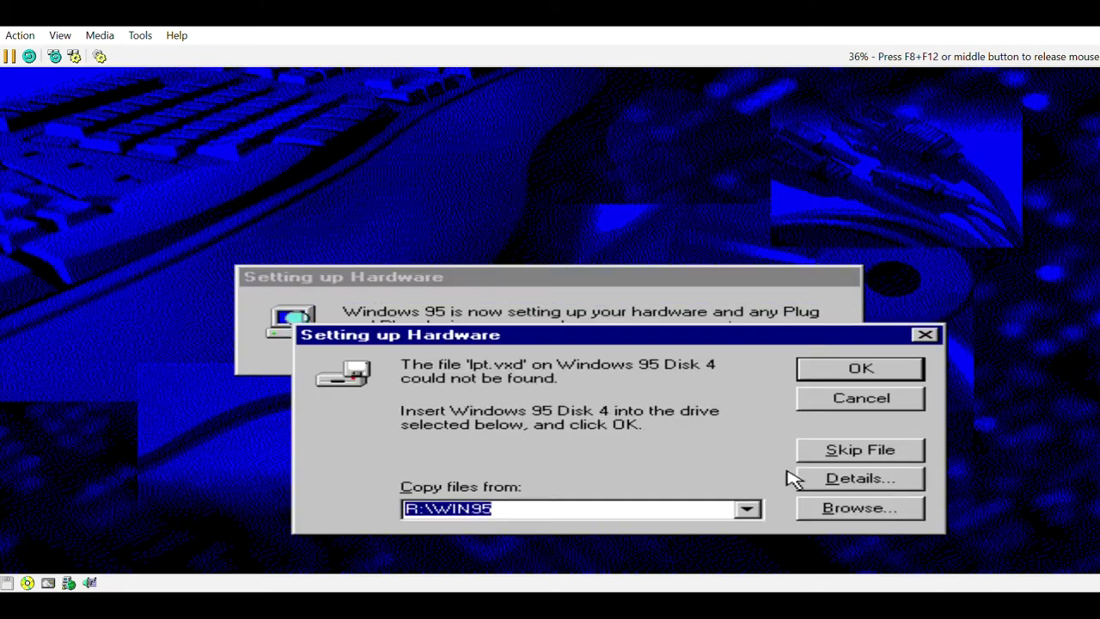
left_click(748, 511)
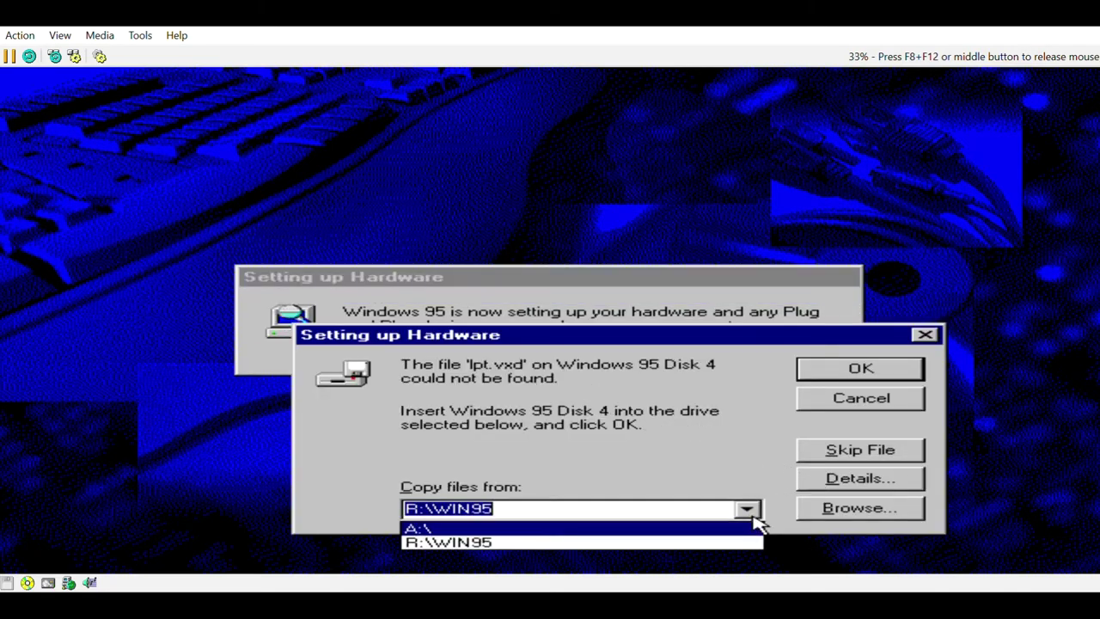
left_click(833, 509)
left_click(834, 513)
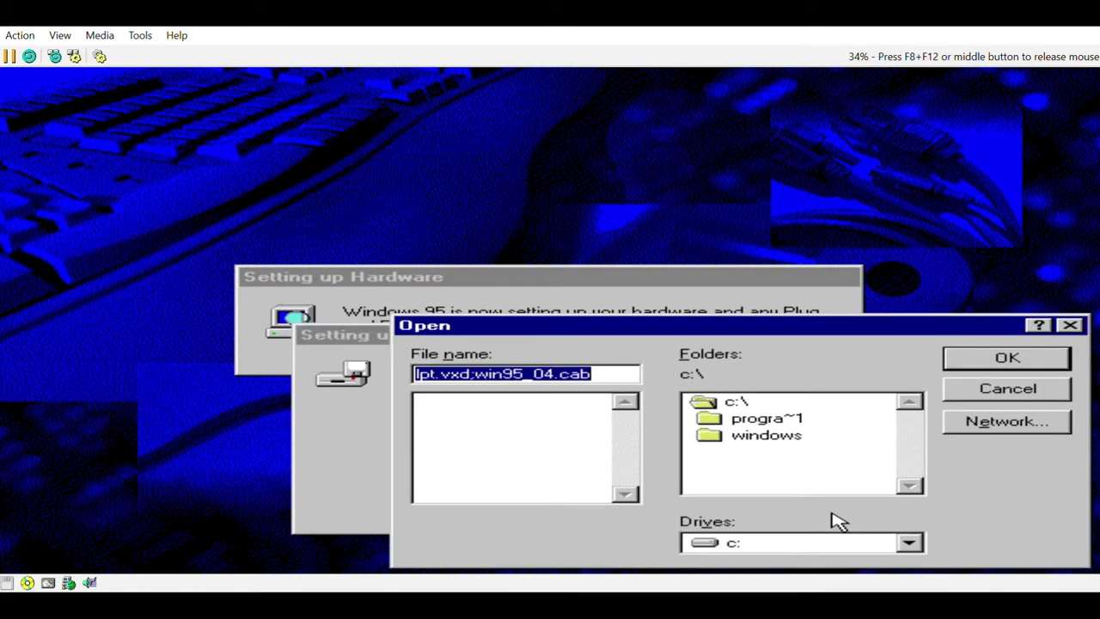
double_click(763, 436)
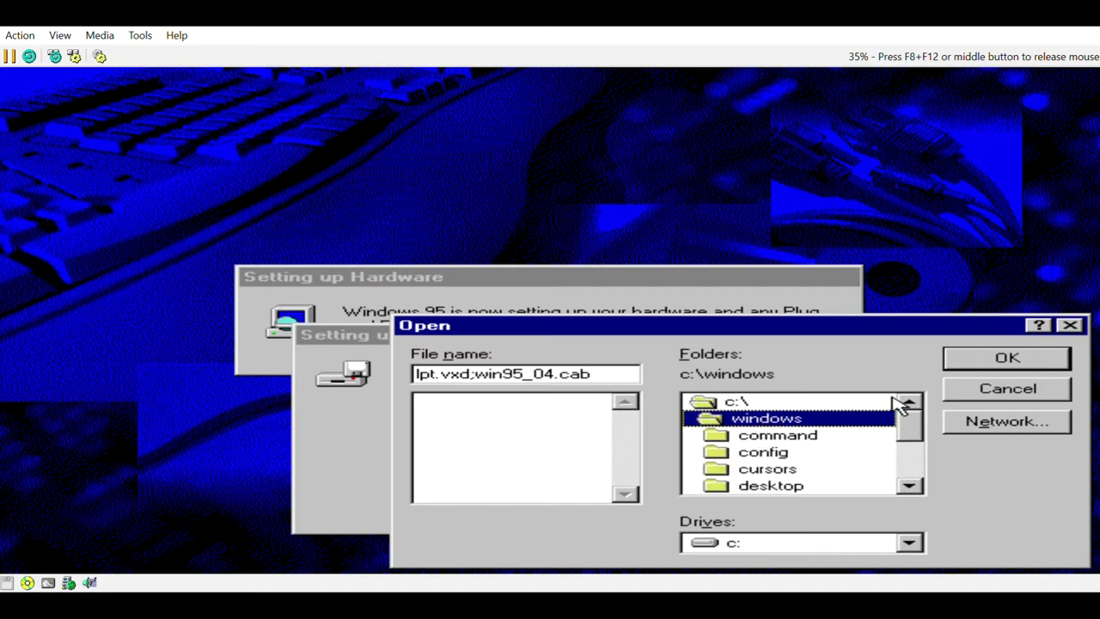
left_click_drag(905, 422, 908, 513)
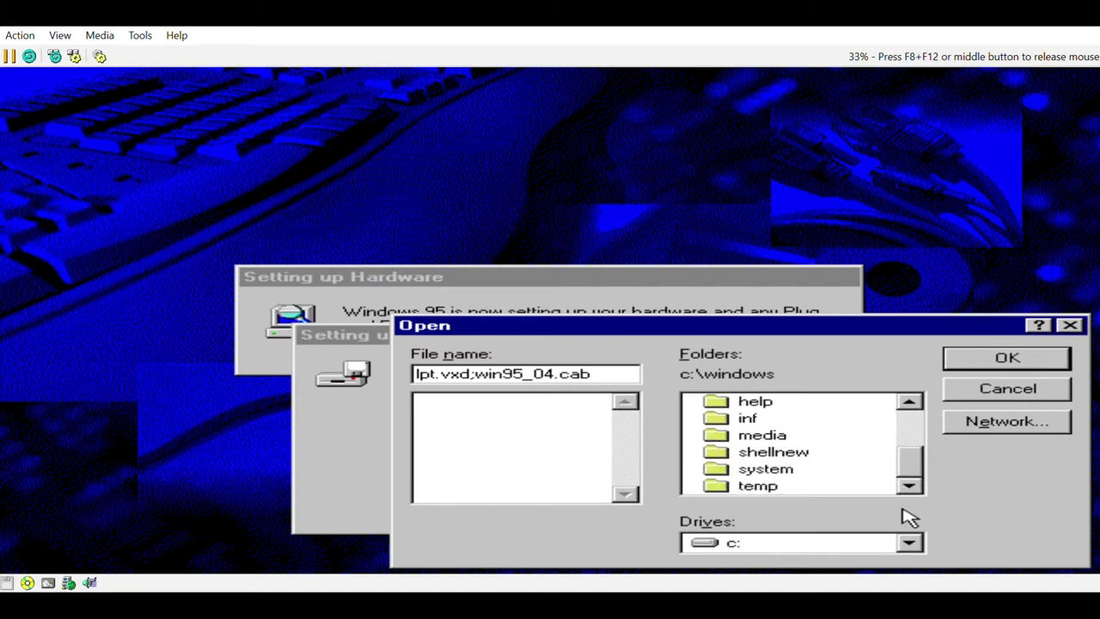
left_click(789, 468)
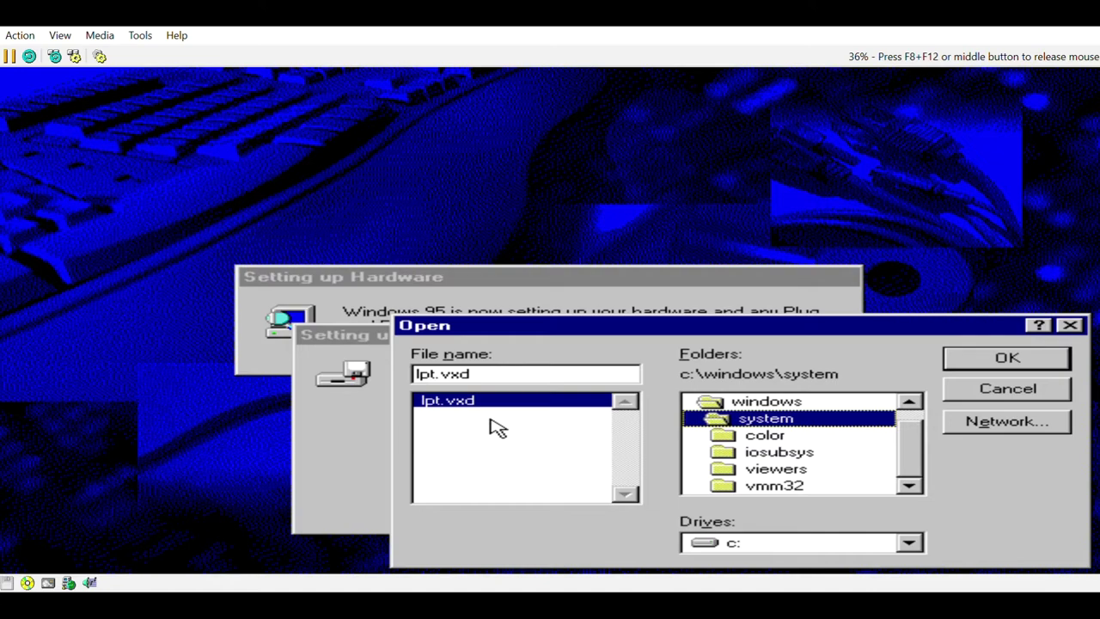
left_click(1014, 366)
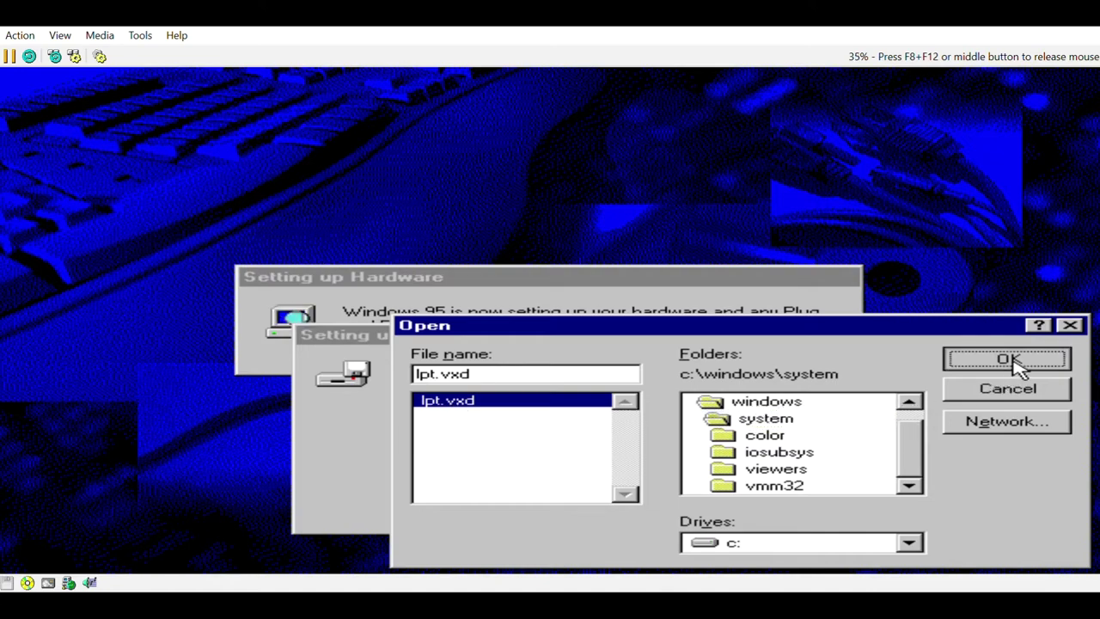
left_click(892, 379)
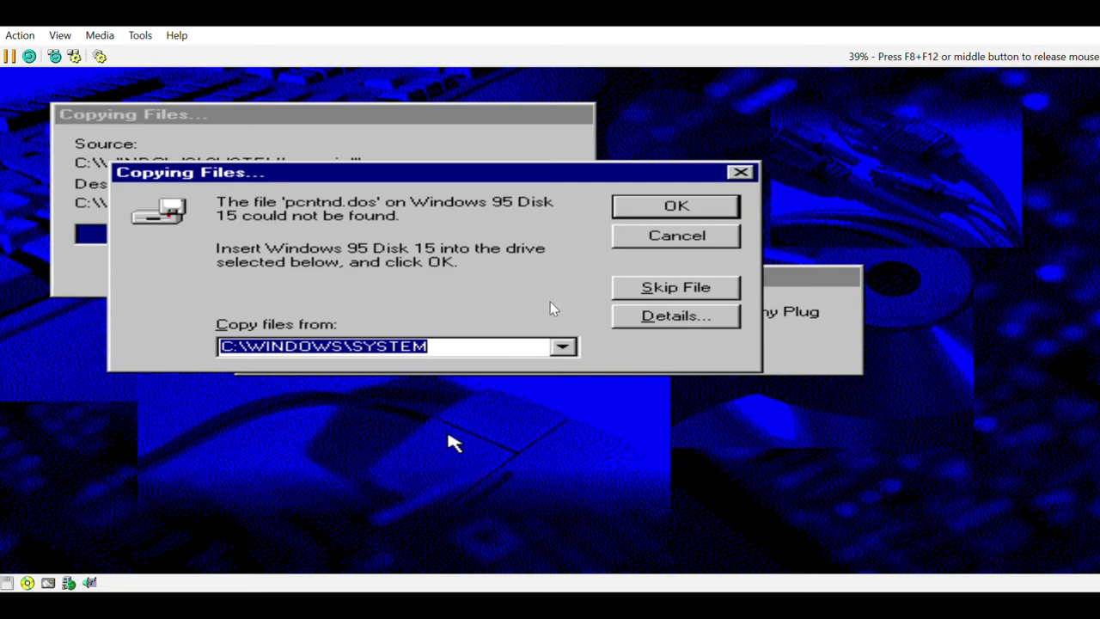
Skip the missing pcntnd.dos file and try to copy pcntn3.vxd from C:\WINDOWS\SYSTEM
key("F8+F12")
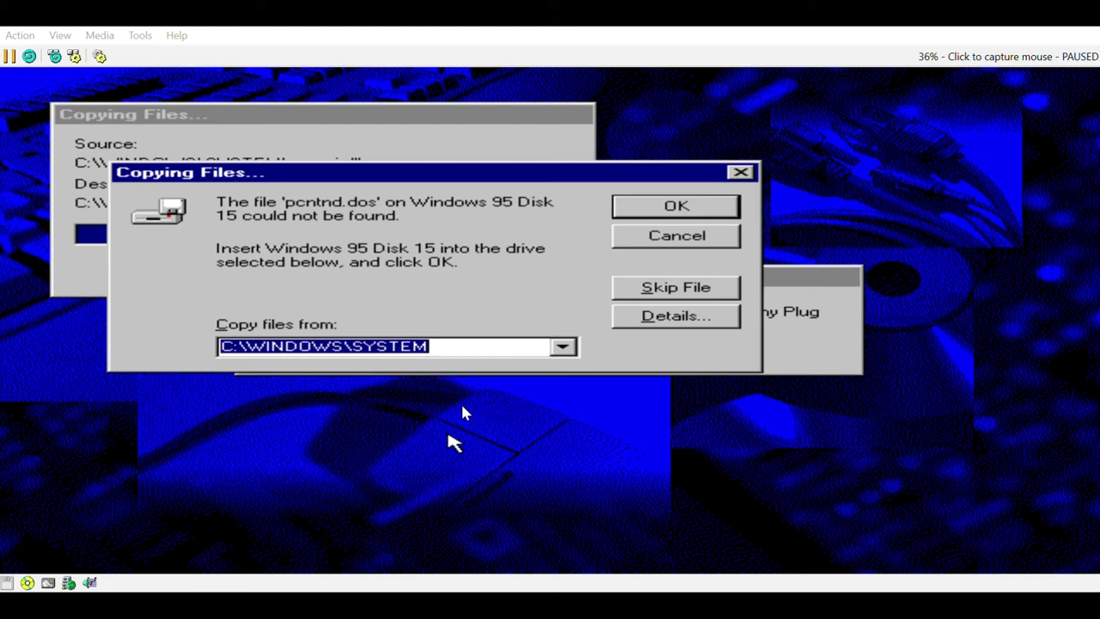
left_click(468, 318)
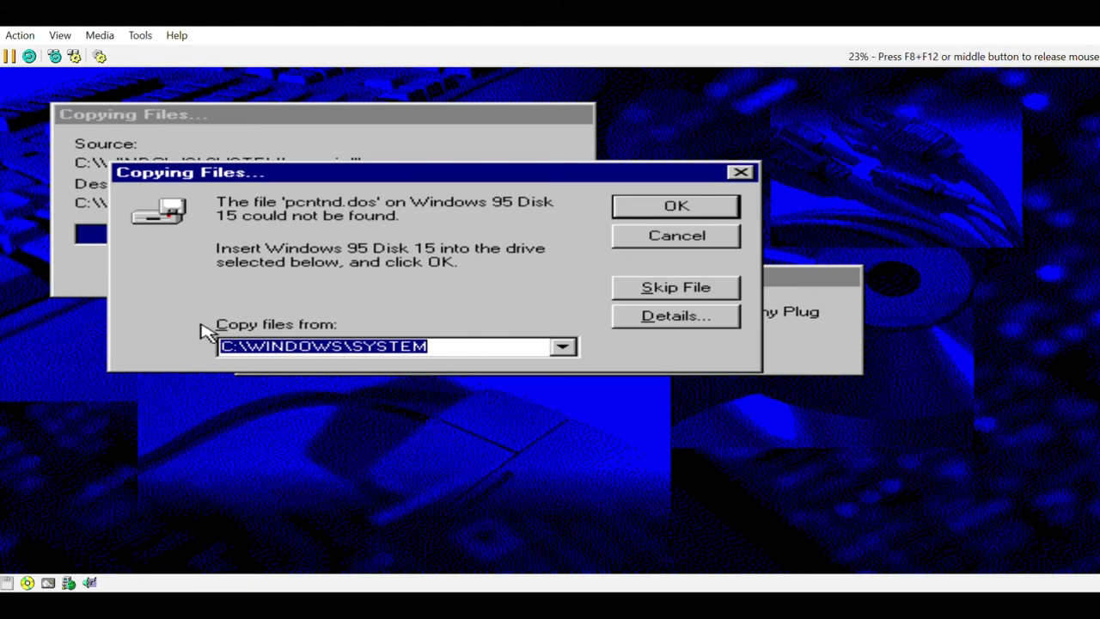
left_click_drag(335, 180, 564, 375)
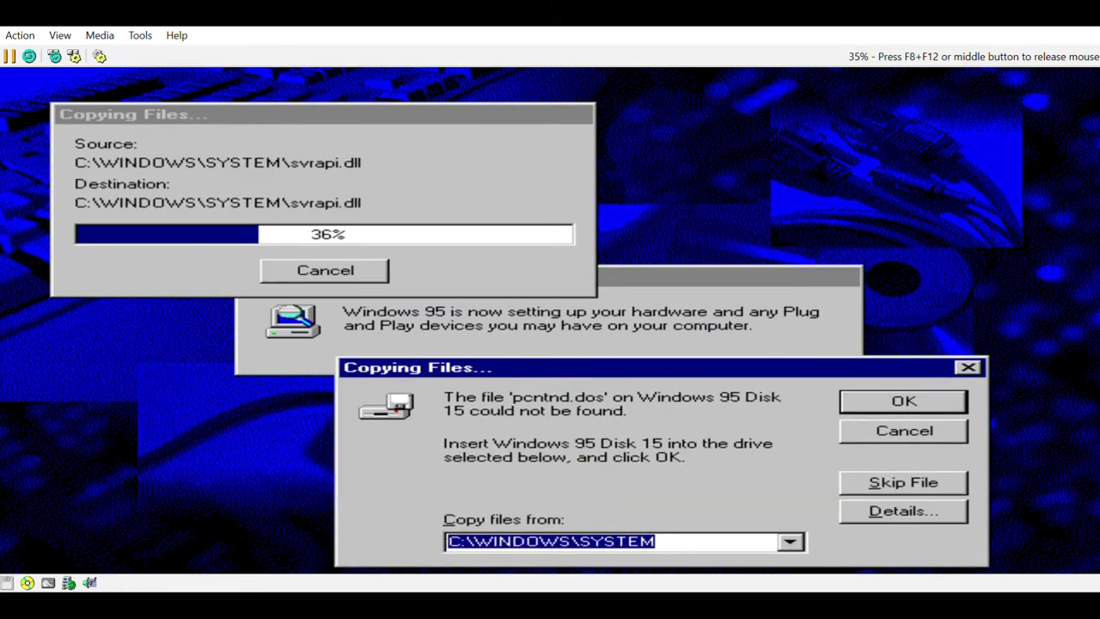
left_click(899, 482)
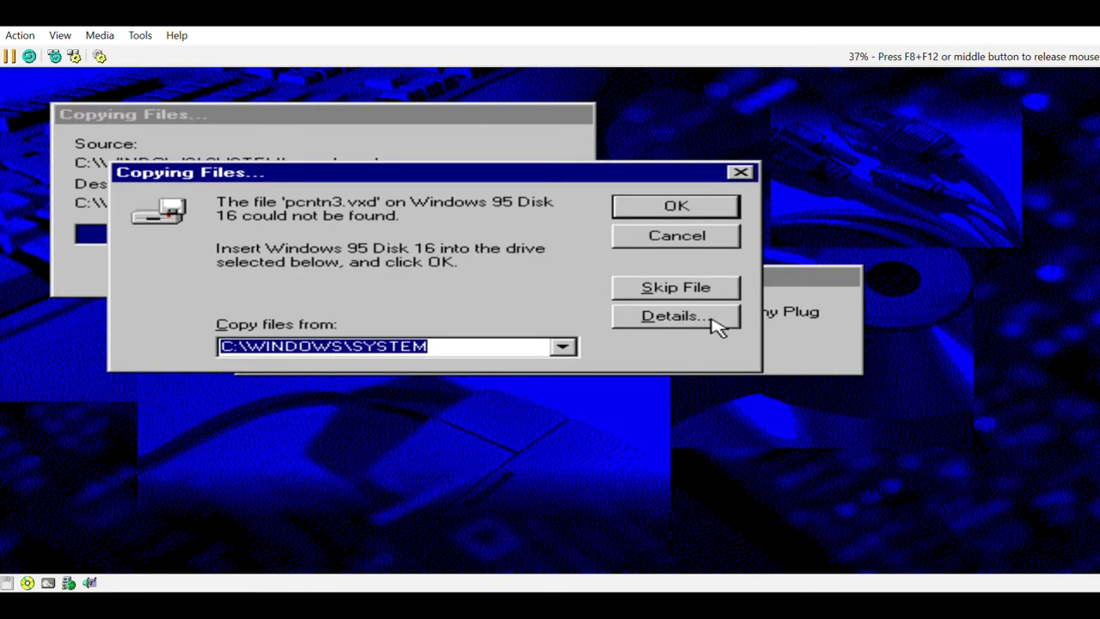
left_click(698, 209)
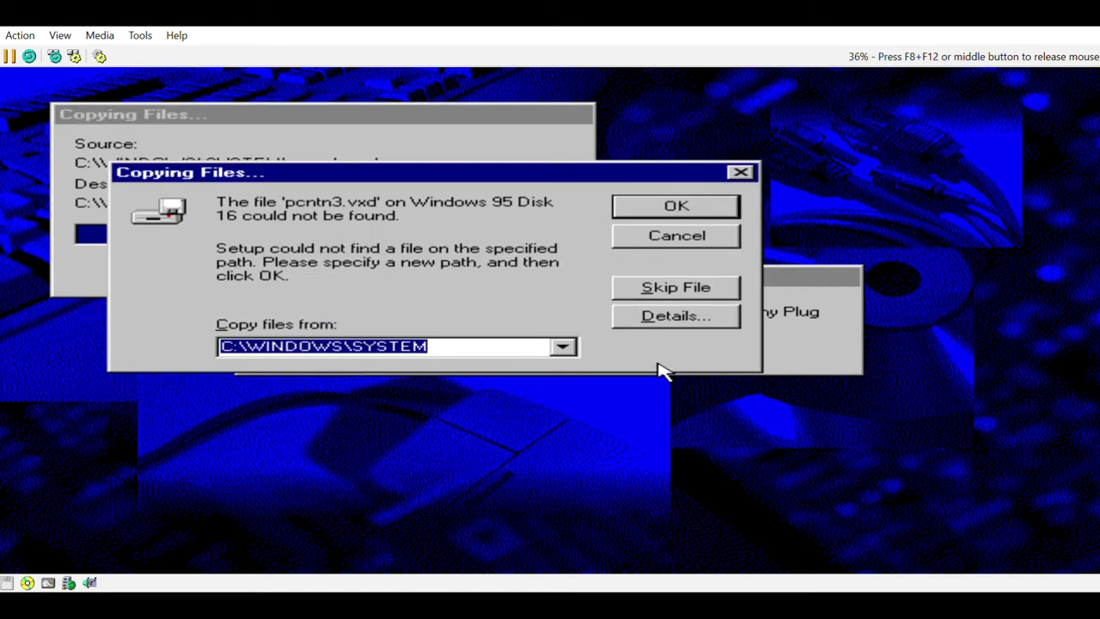
Skip the missing files pcntn3.vxd, ndishlp.sys and protman.exe while Windows 95 Setup copies the hardware files
left_click(669, 208)
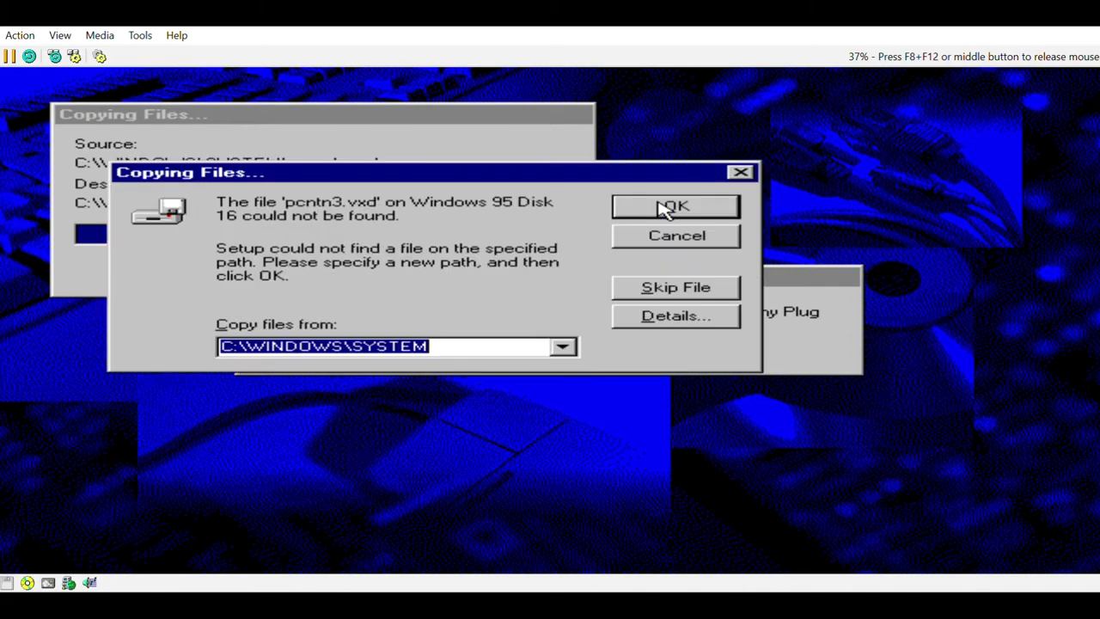
left_click(667, 292)
left_click(666, 292)
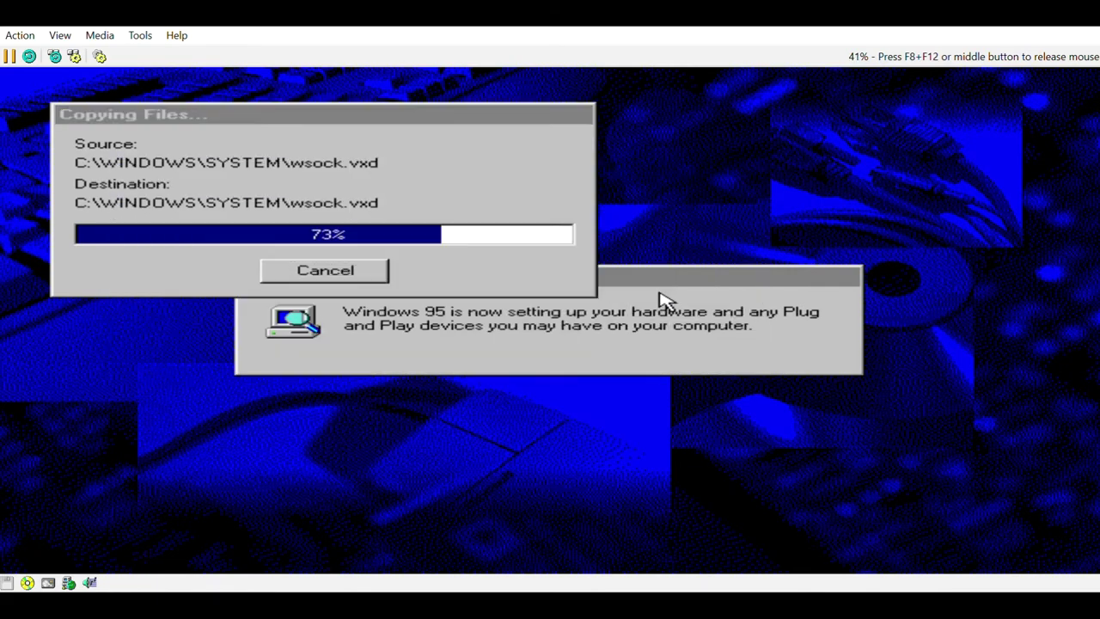
left_click(590, 382)
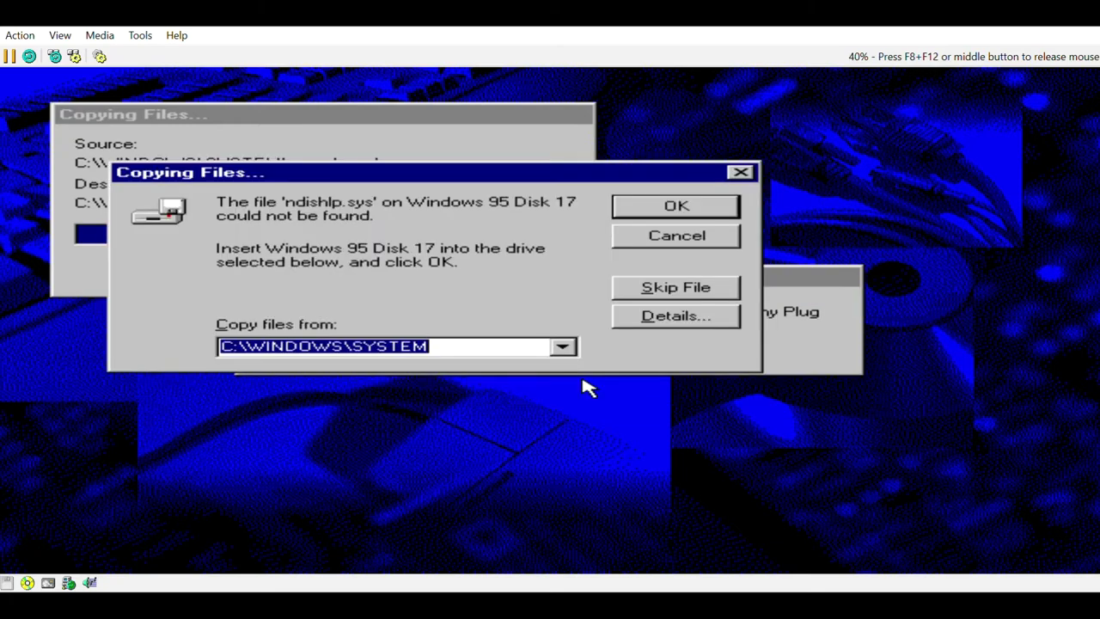
left_click(632, 292)
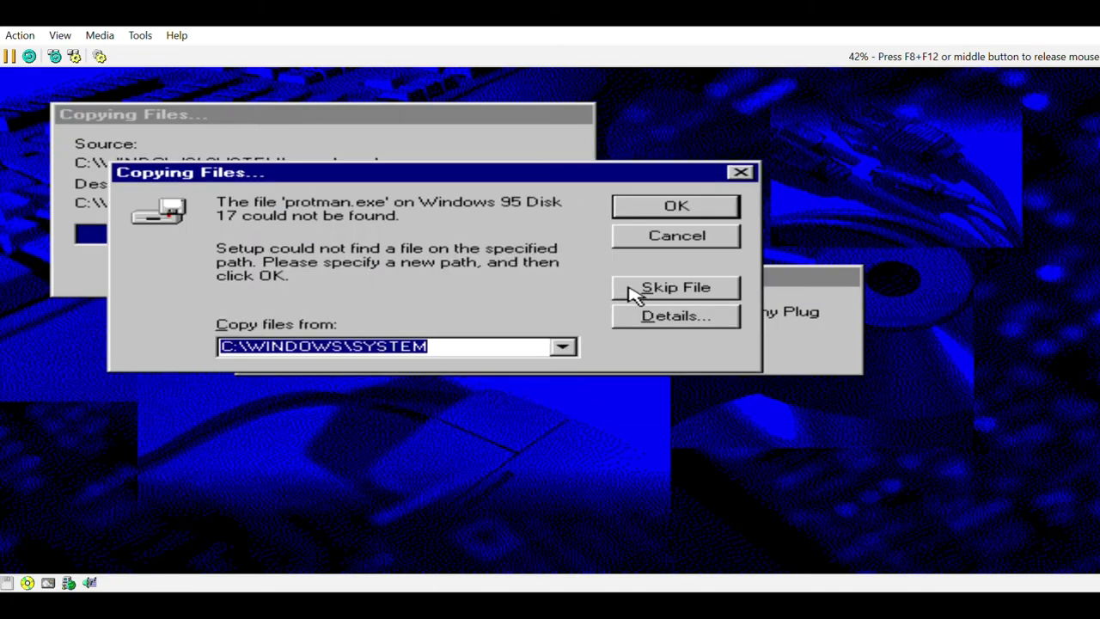
left_click(641, 294)
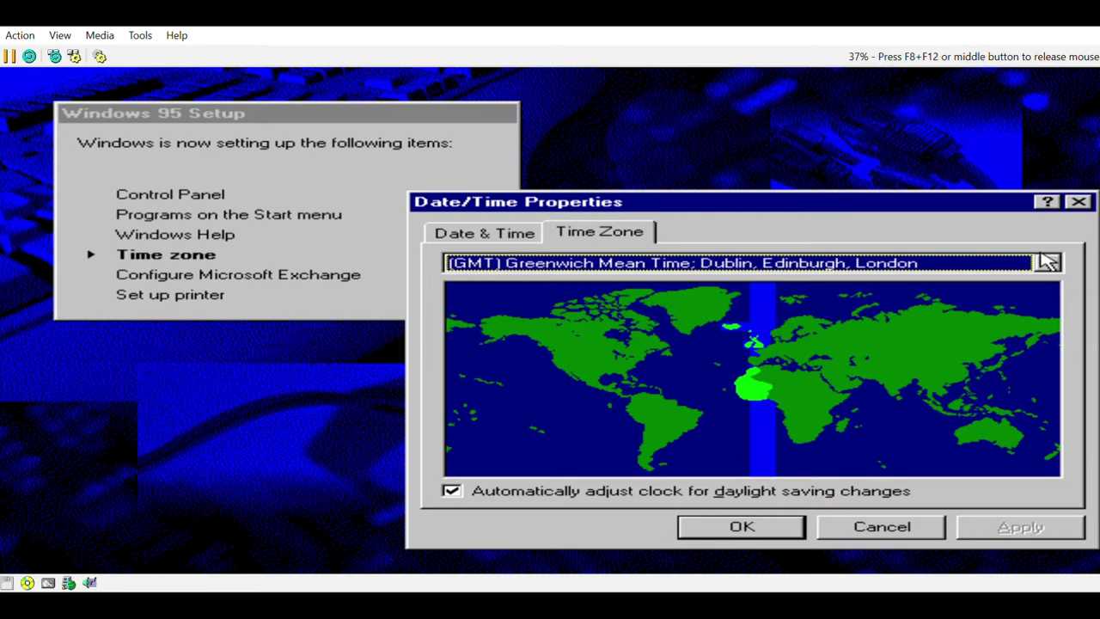
Set the time zone to (GMT+01:00) Lisbon, Warsaw, keeping automatic daylight saving adjustment on
left_click(1045, 261)
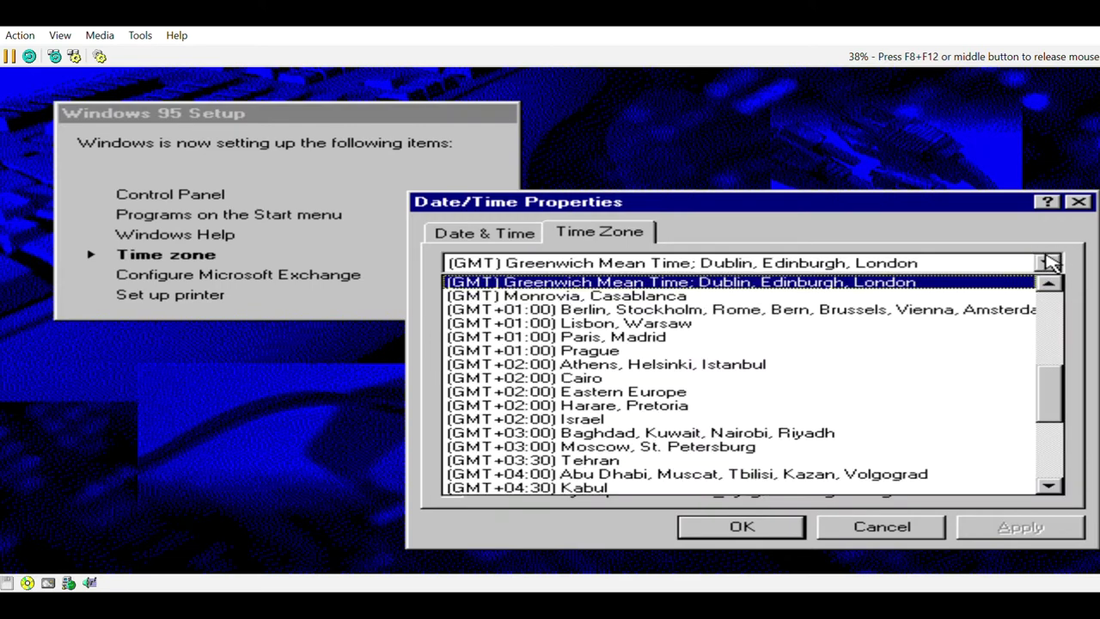
left_click(776, 324)
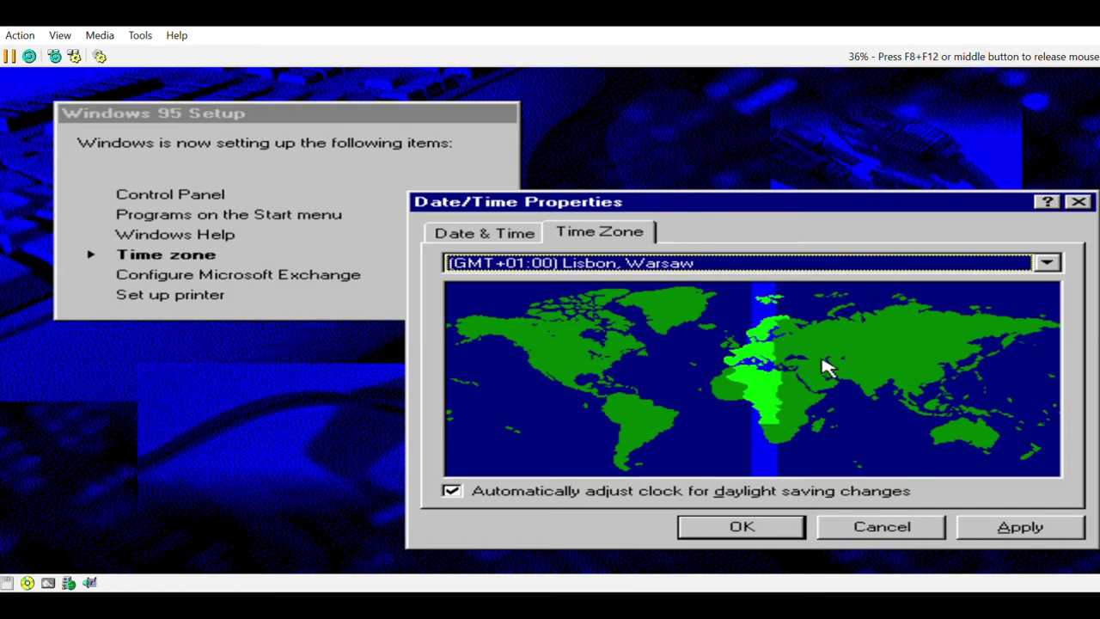
left_click(988, 526)
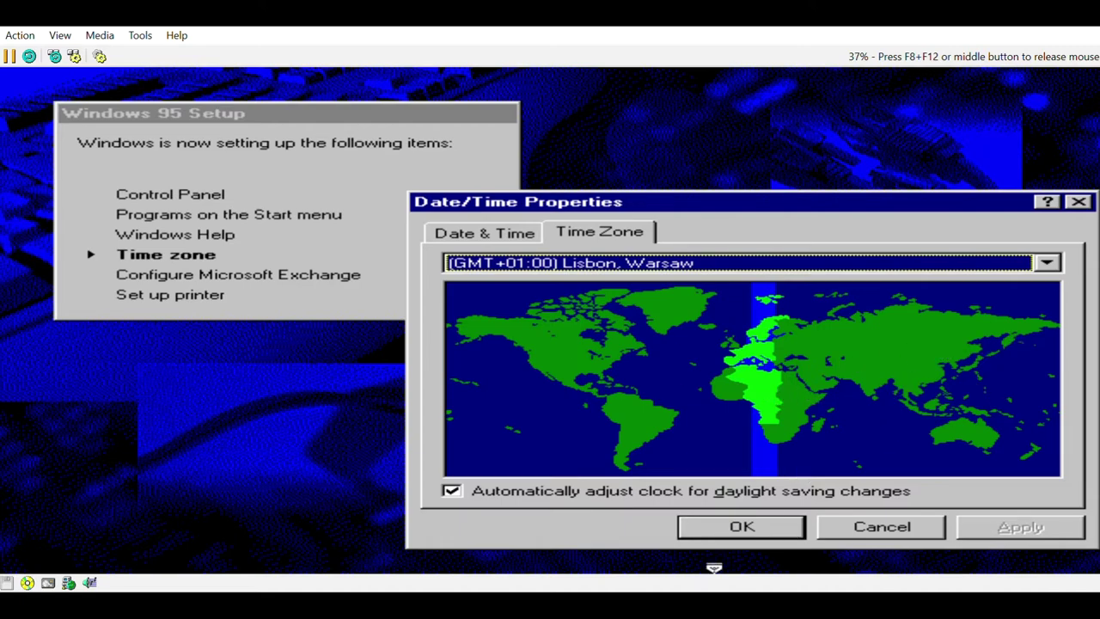
left_click(741, 528)
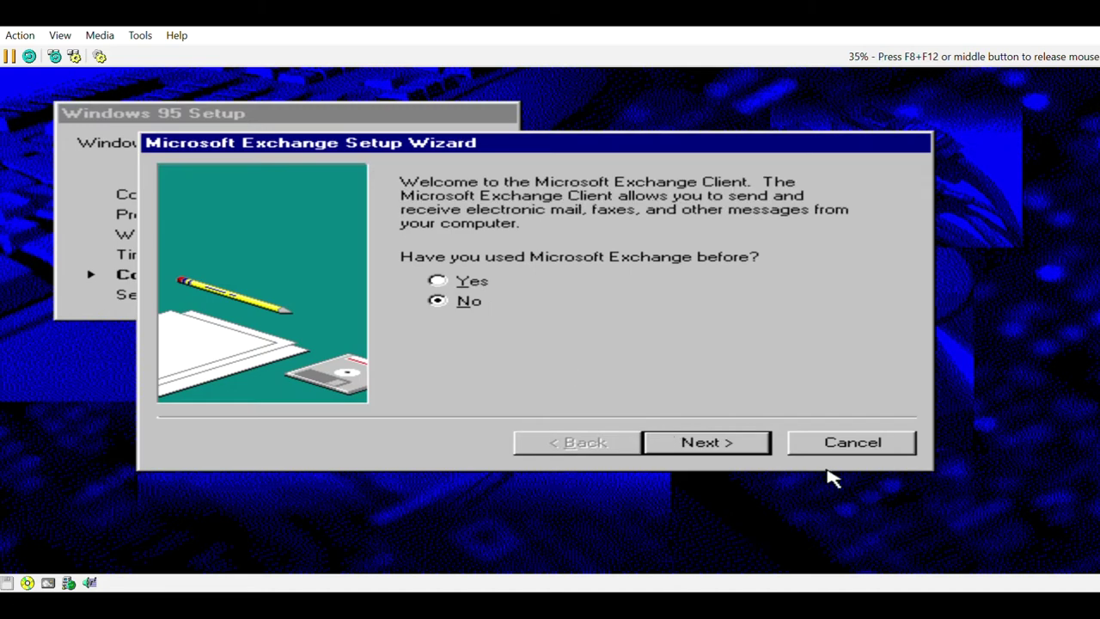
Go to the information services choice in the Microsoft Exchange setup and cancel the Exchange configuration
left_click(737, 452)
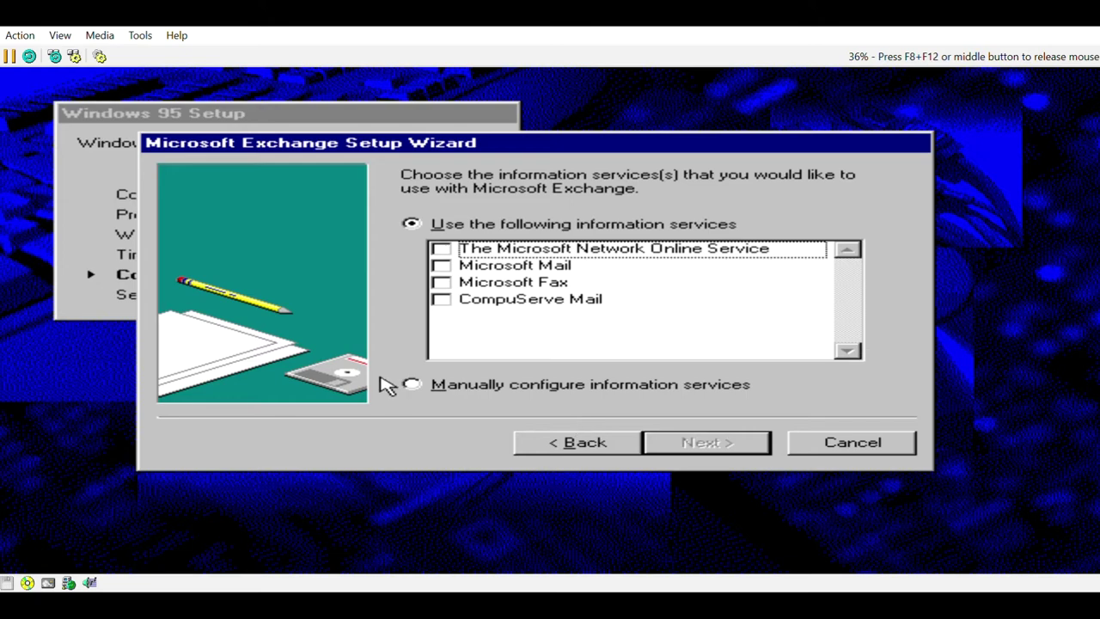
left_click(821, 453)
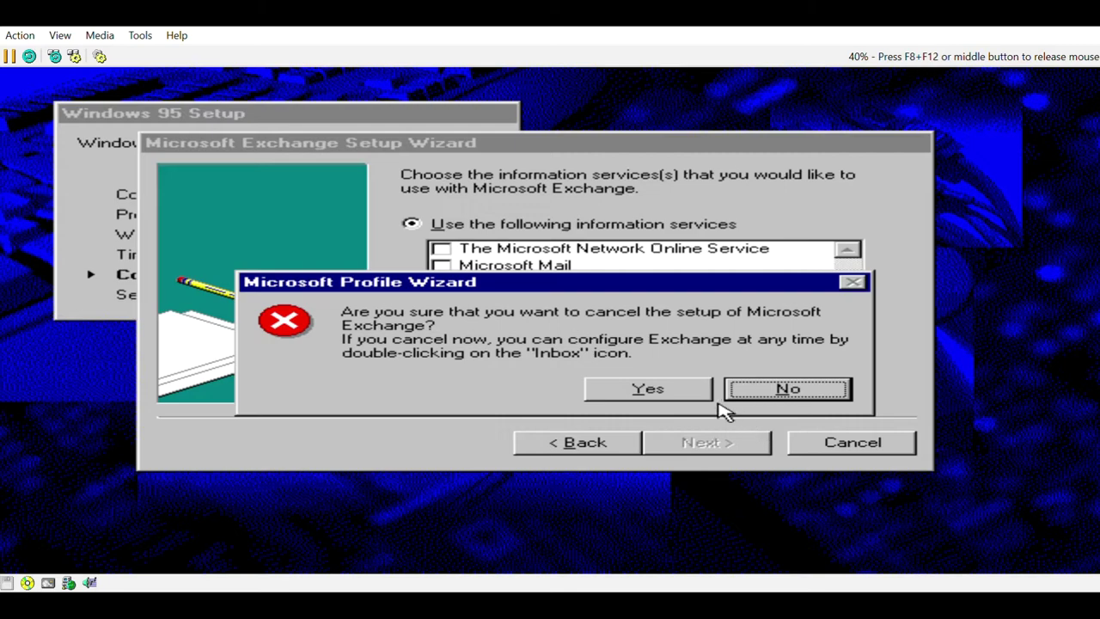
left_click(691, 391)
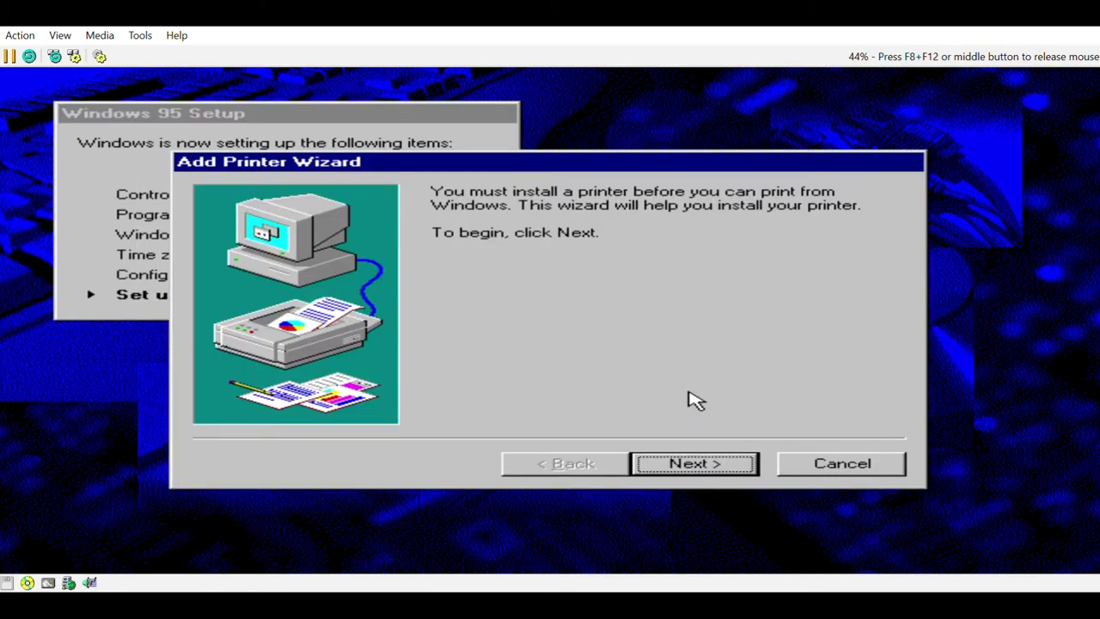
Skip installing a printer and restart the computer to finish Windows 95 Setup
left_click(863, 470)
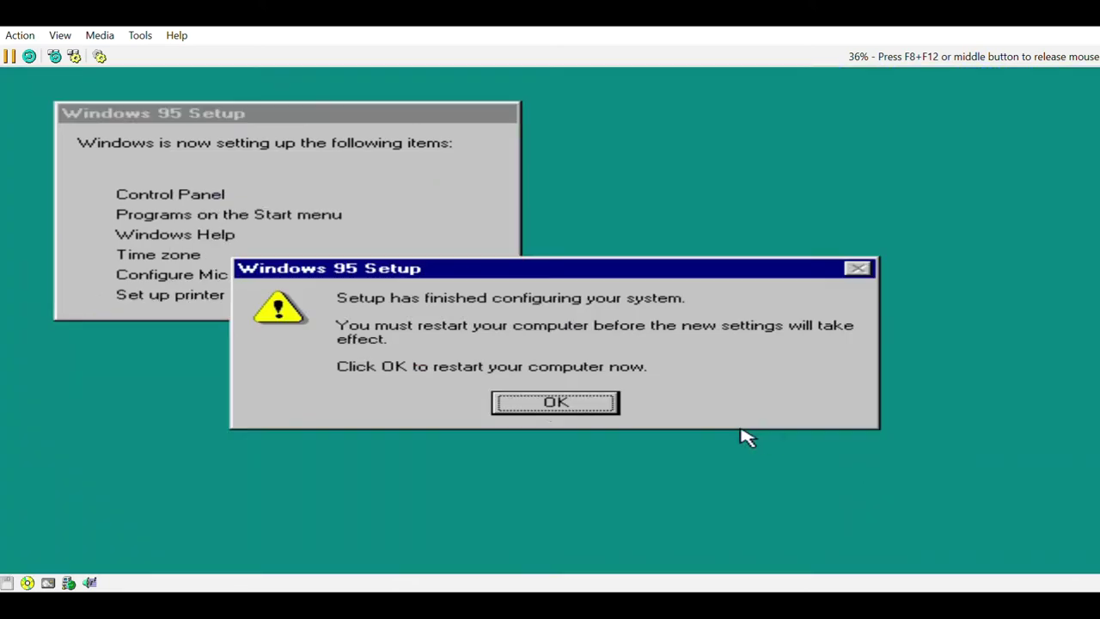
left_click(533, 407)
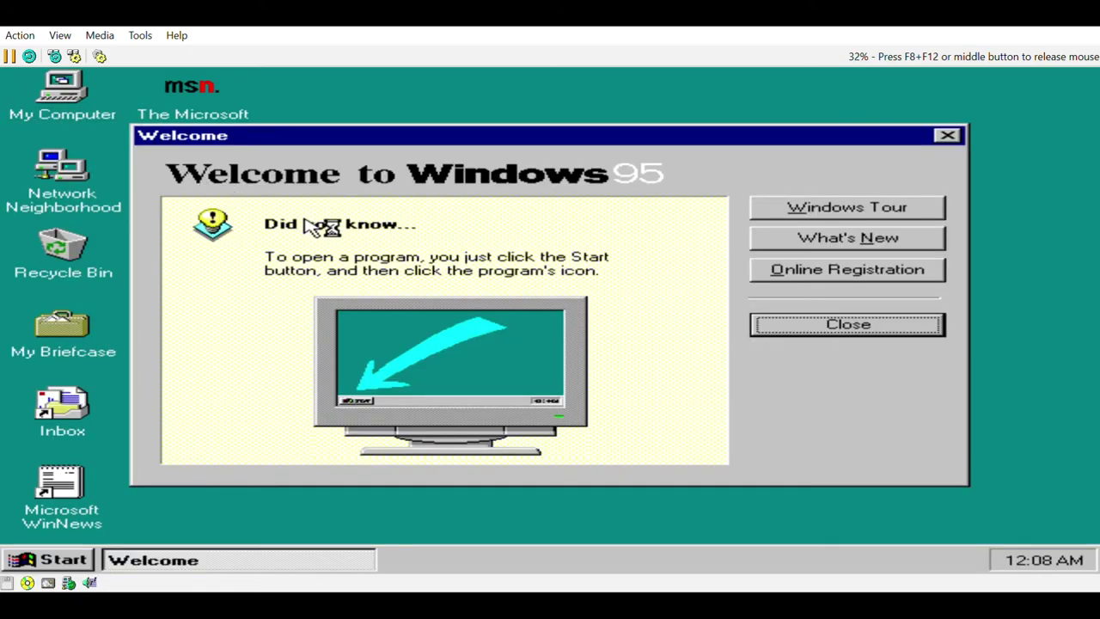
Read the What's New help answers on starting programs, program groups, File Manager and Control Panel, and close Windows Help
left_click(767, 238)
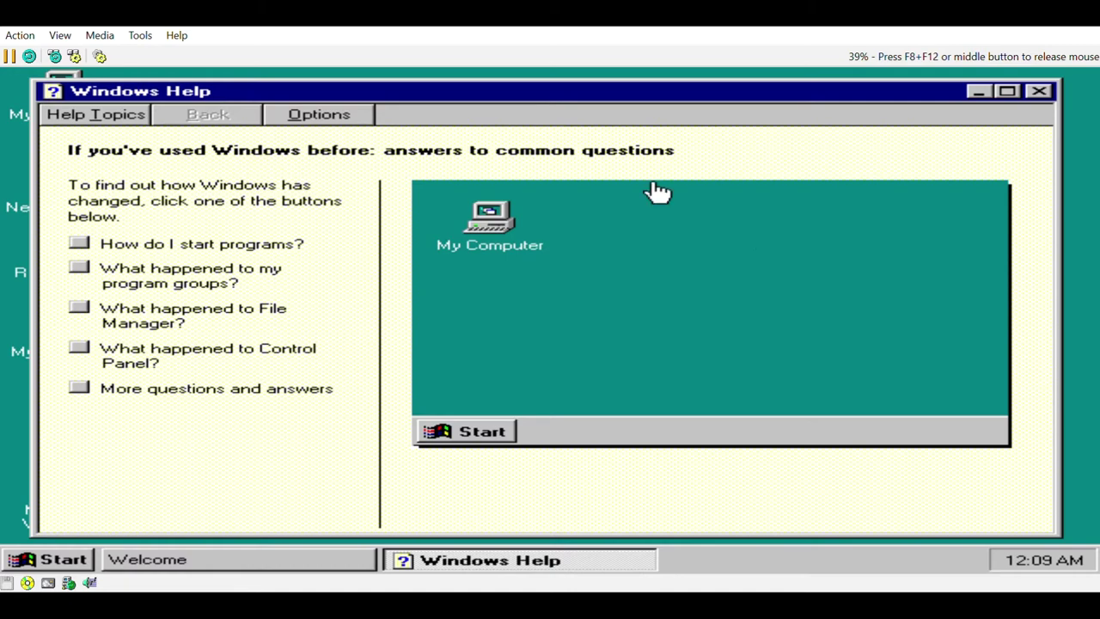
left_click(79, 248)
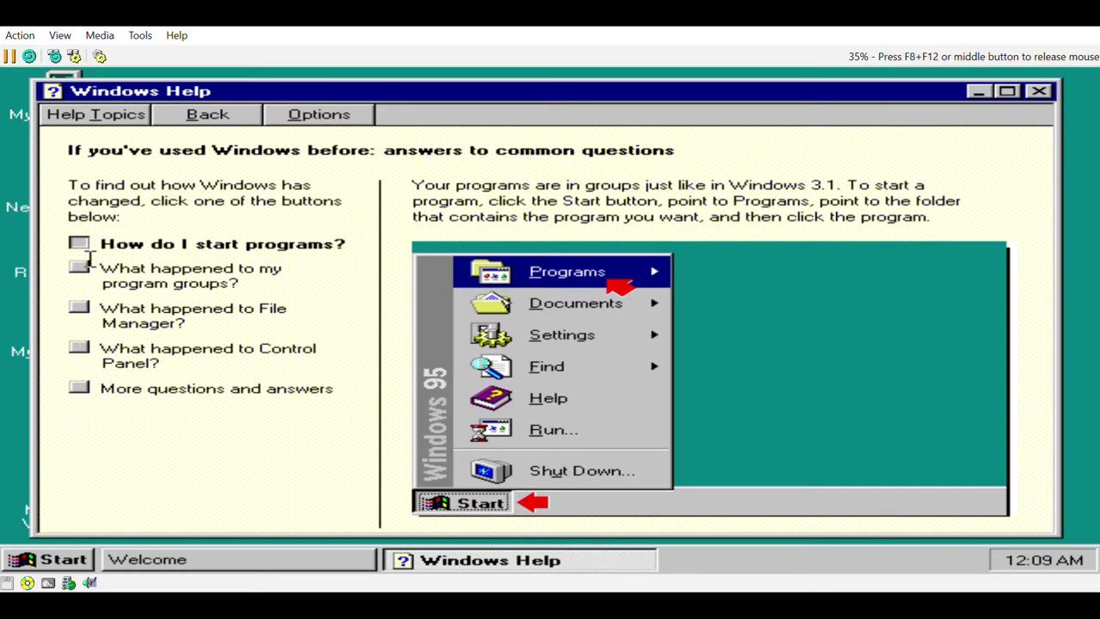
left_click(80, 269)
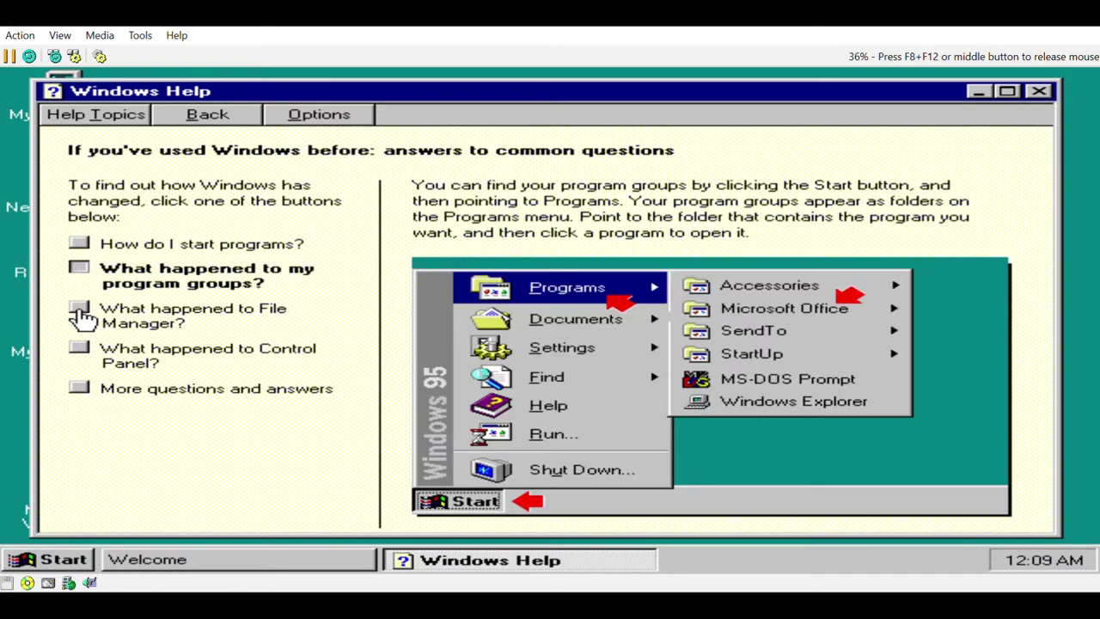
left_click(79, 311)
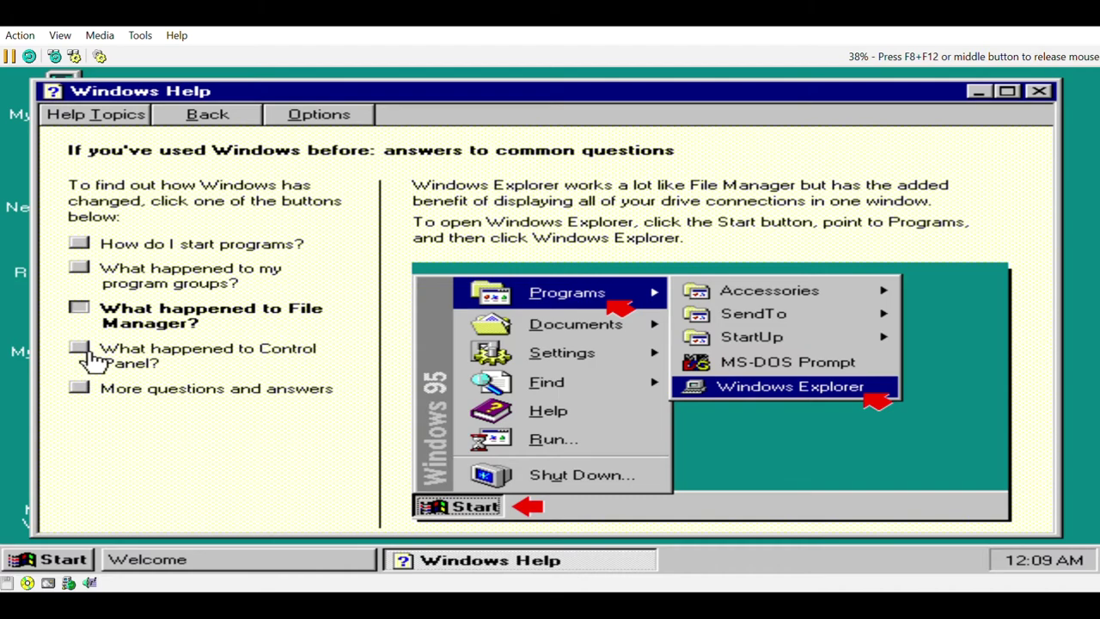
left_click(80, 349)
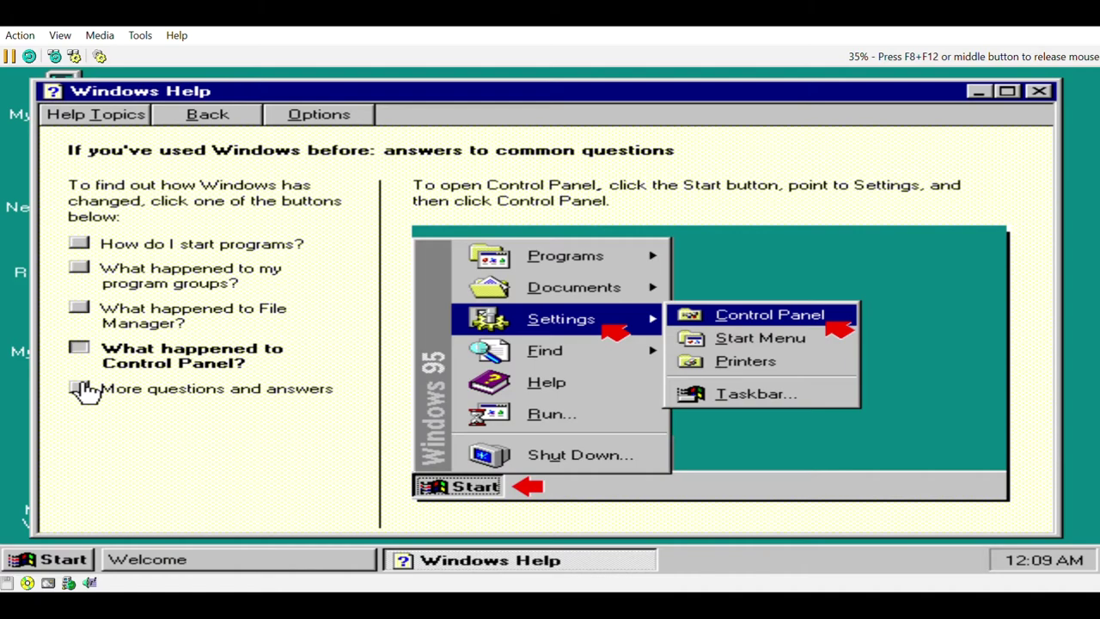
left_click(79, 389)
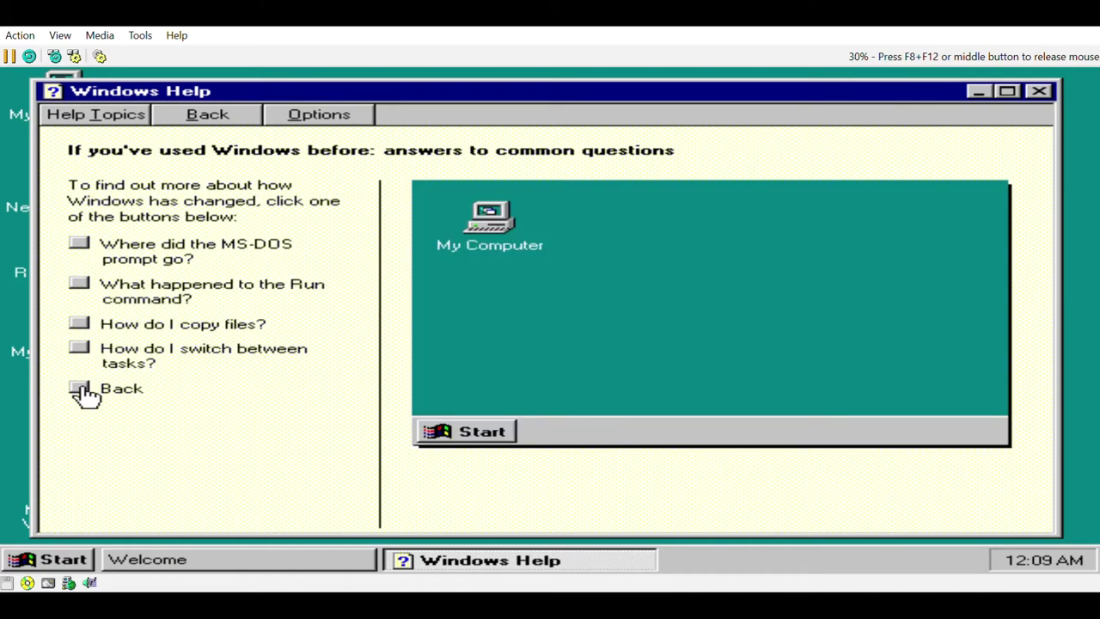
left_click(79, 389)
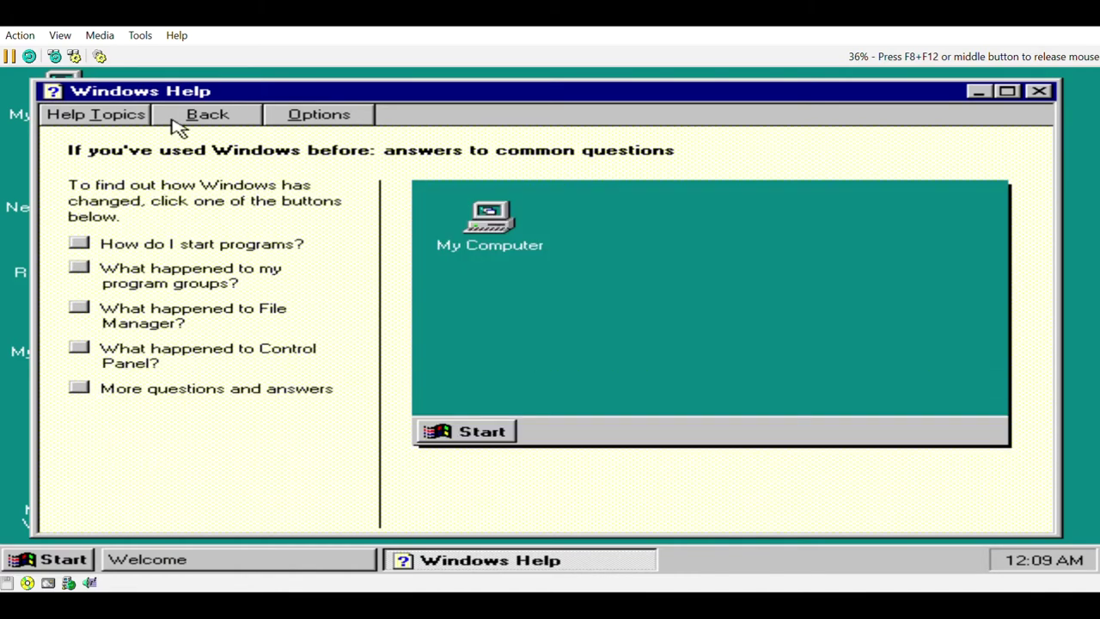
left_click_drag(222, 101, 226, 200)
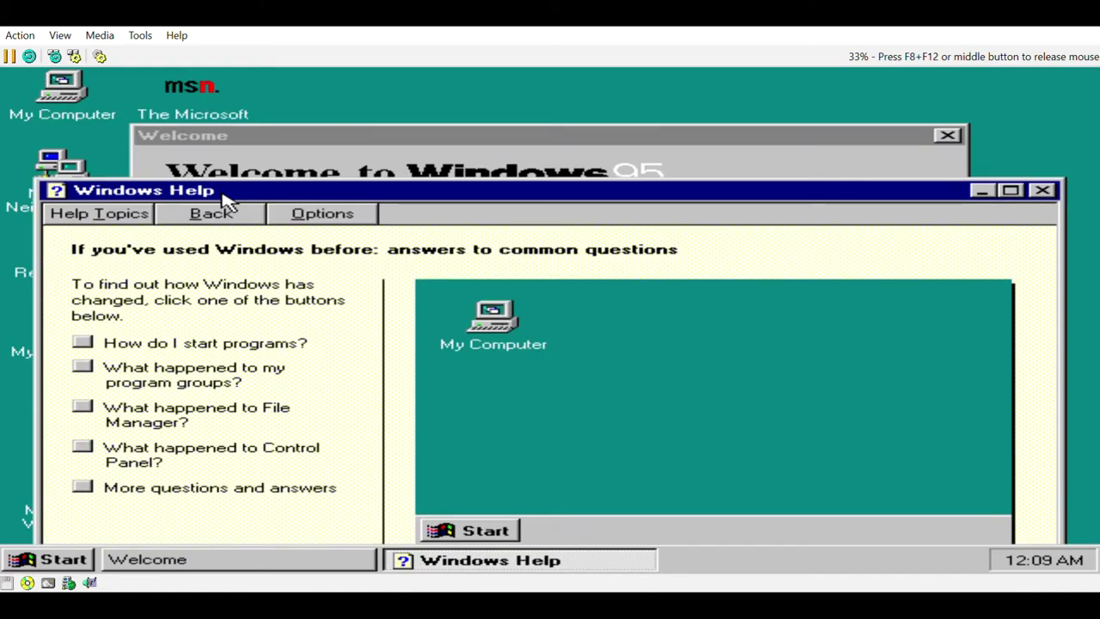
left_click(1042, 190)
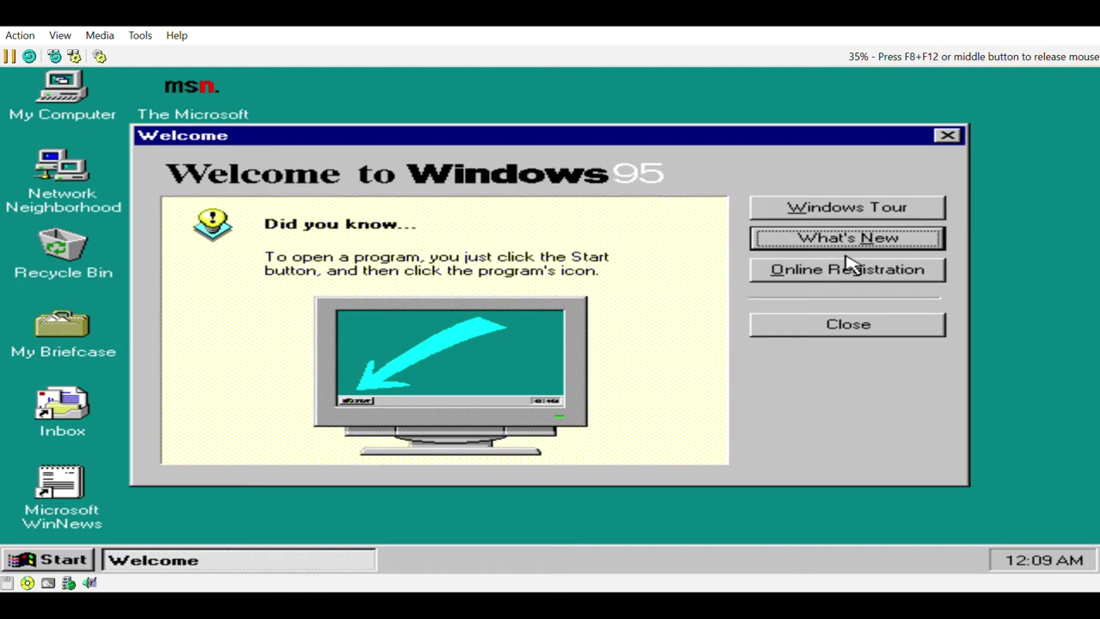
Try online registration of Windows 95, declining to install a modem
left_click(920, 271)
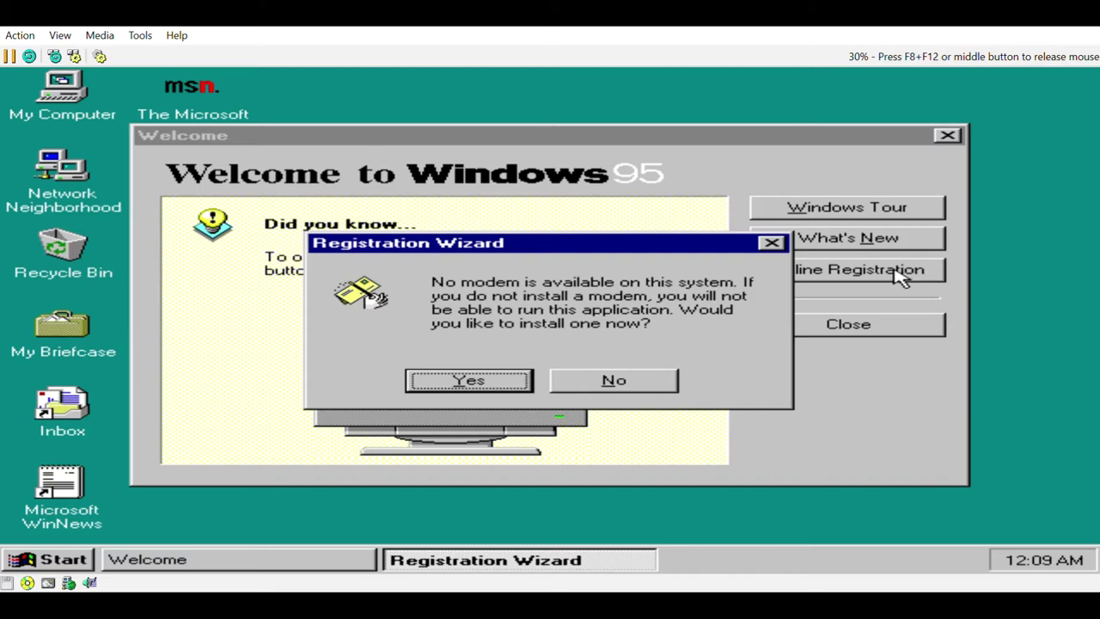
left_click(617, 385)
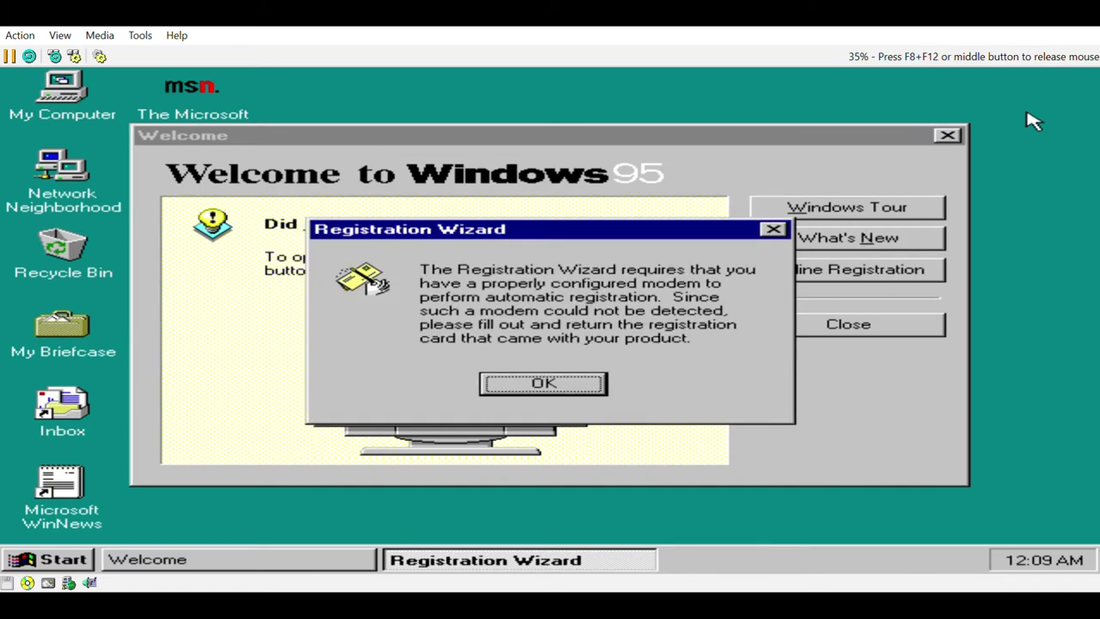
left_click(494, 389)
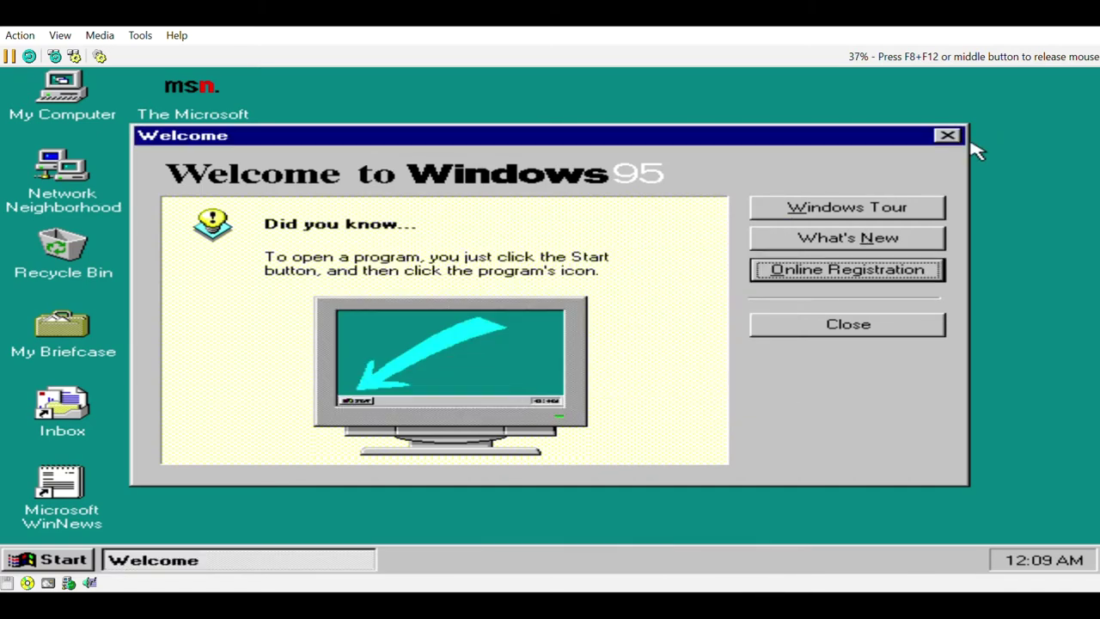
Complete the WordPad exercise in the Windows Tour's Starting a Program lesson by opening and closing WordPad
left_click(935, 205)
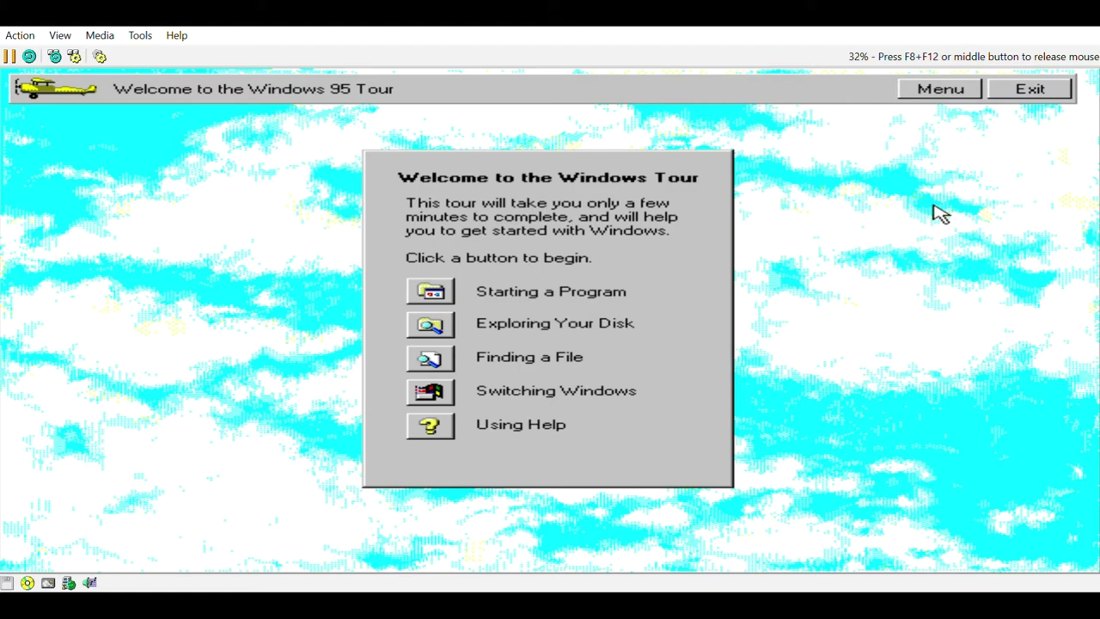
left_click(414, 298)
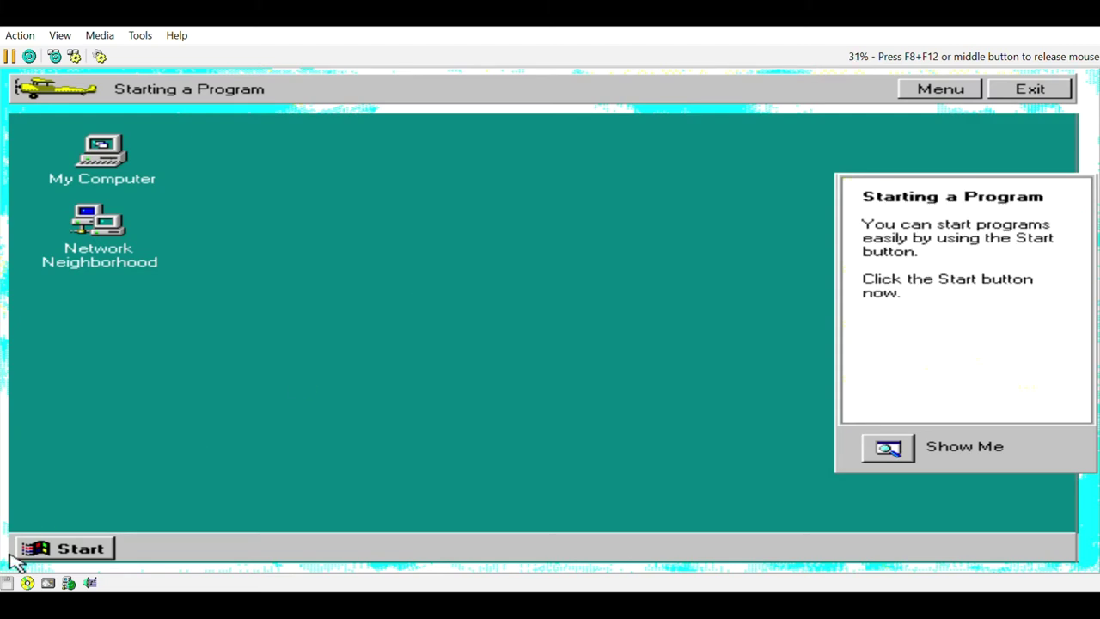
left_click(82, 549)
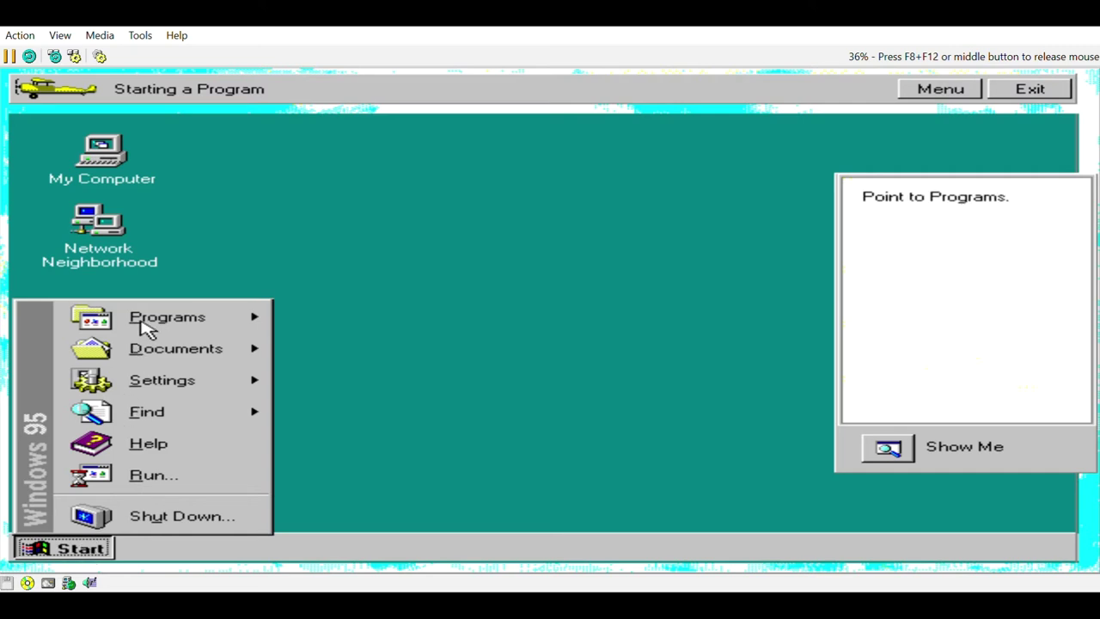
mouse_move(143, 307)
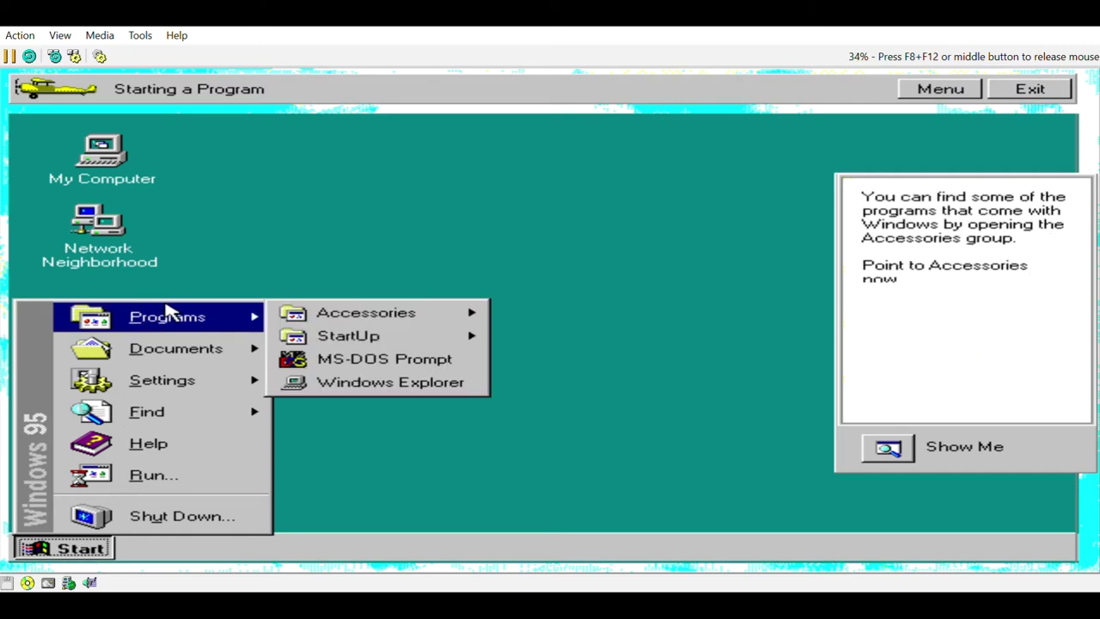
mouse_move(373, 319)
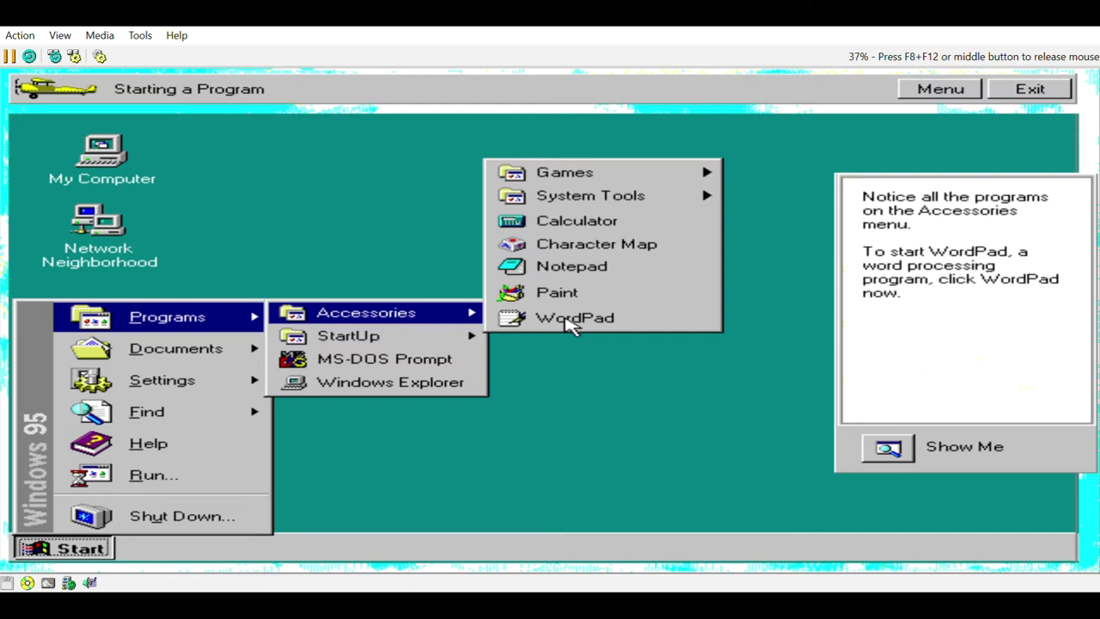
left_click(652, 326)
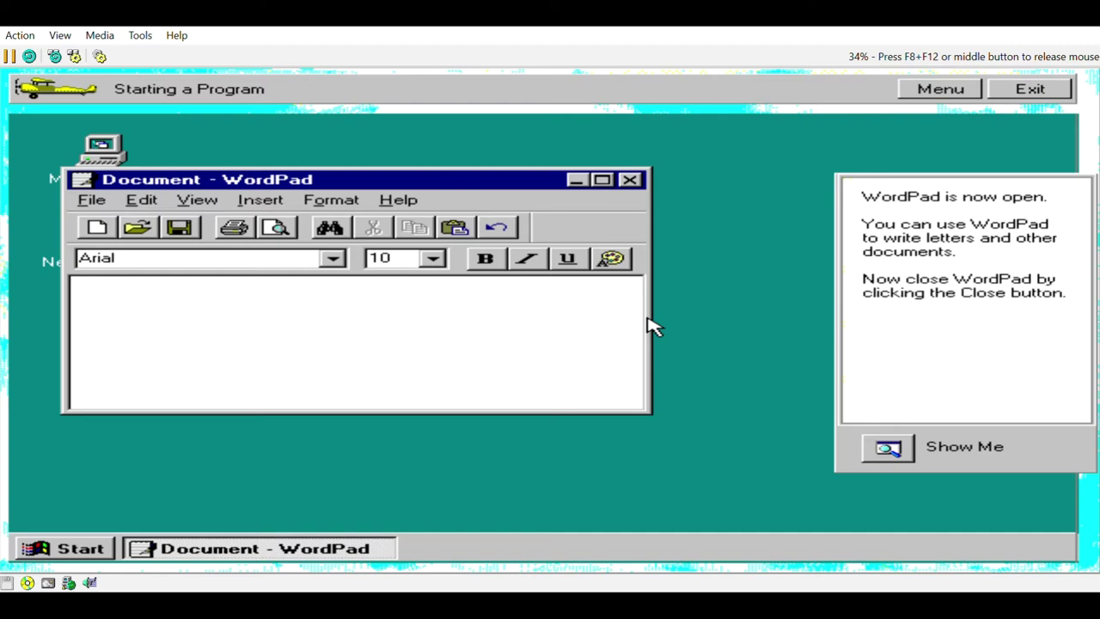
left_click(630, 181)
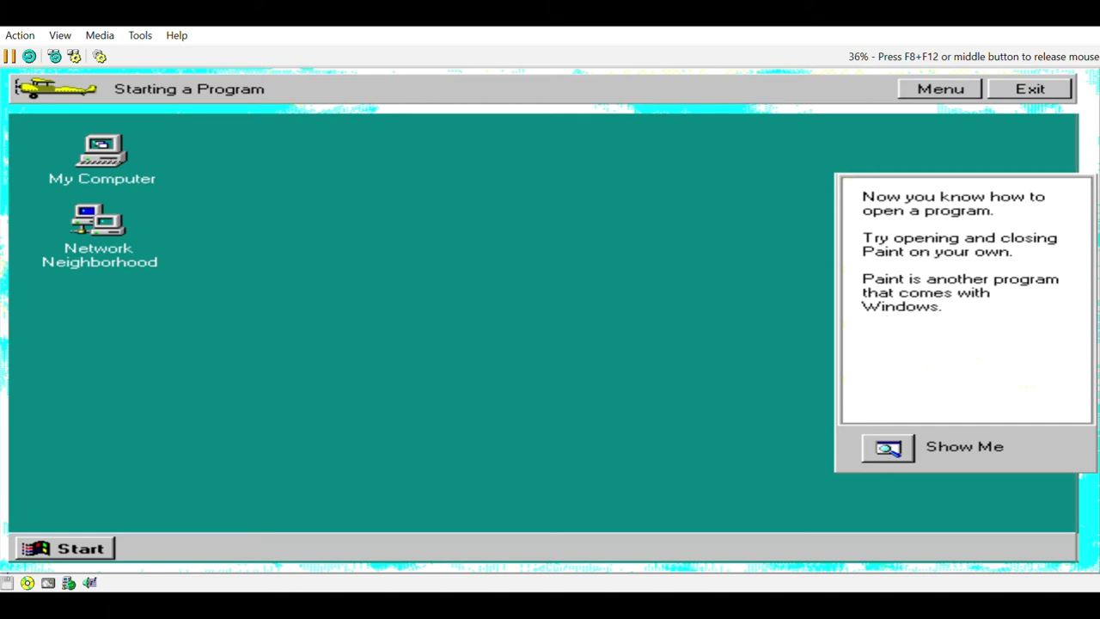
Complete the Paint exercise in the Starting a Program lesson by opening Paint from Accessories and closing it
left_click(101, 552)
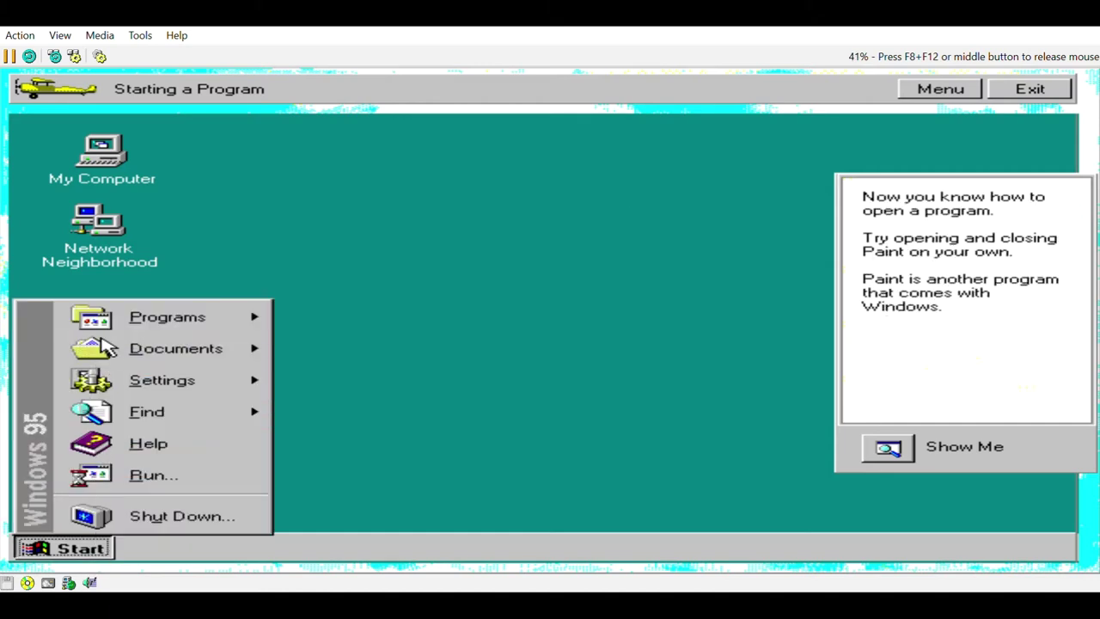
mouse_move(114, 318)
mouse_move(440, 318)
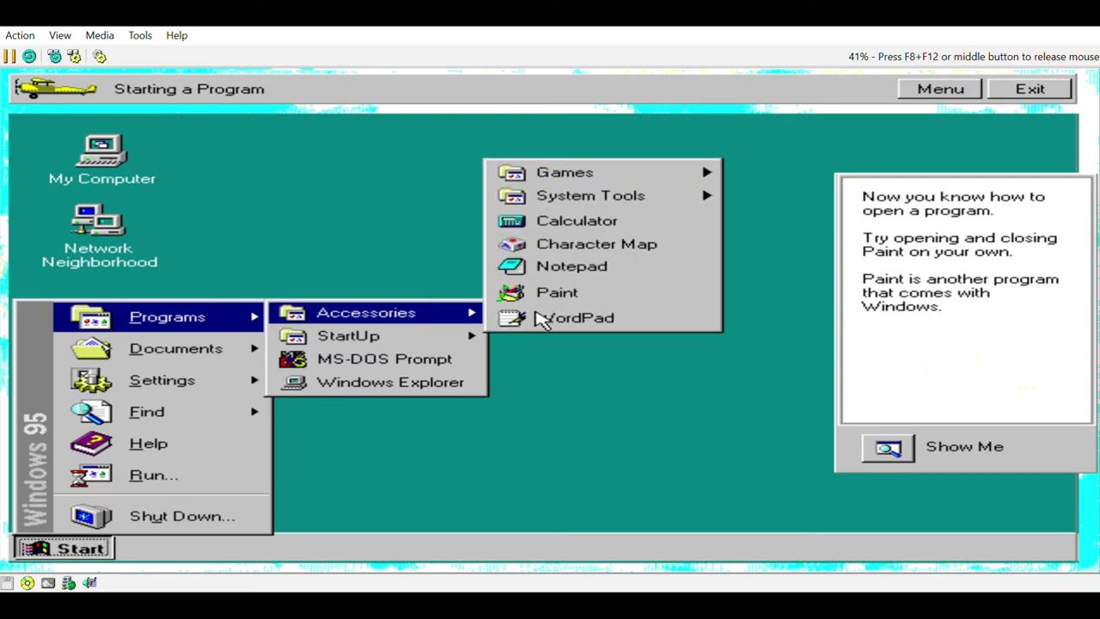
left_click(558, 294)
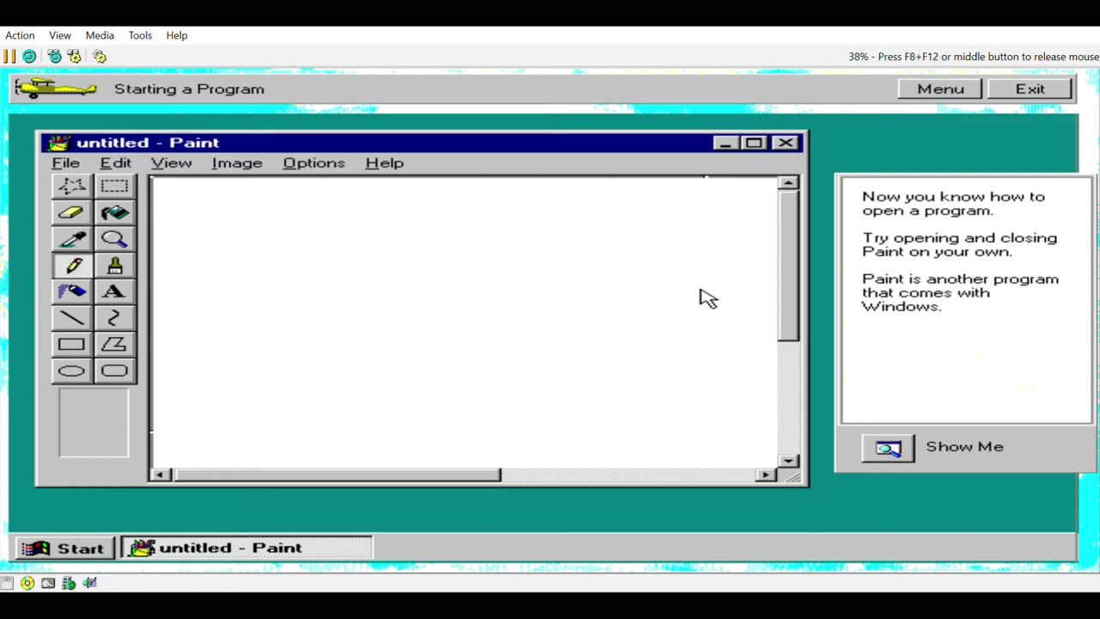
left_click(347, 392)
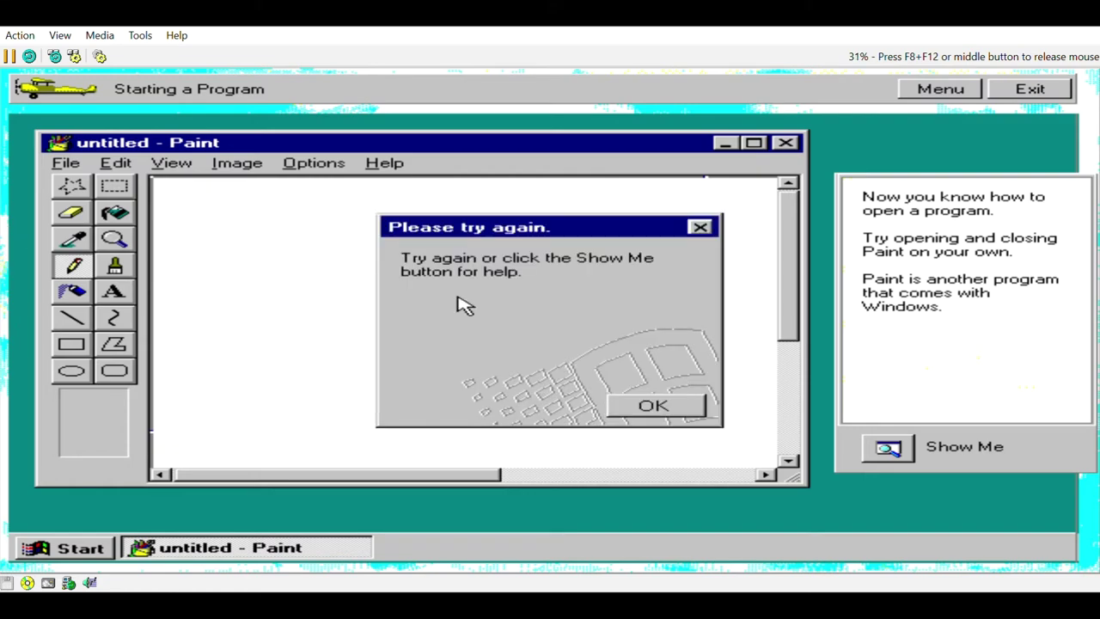
left_click(644, 404)
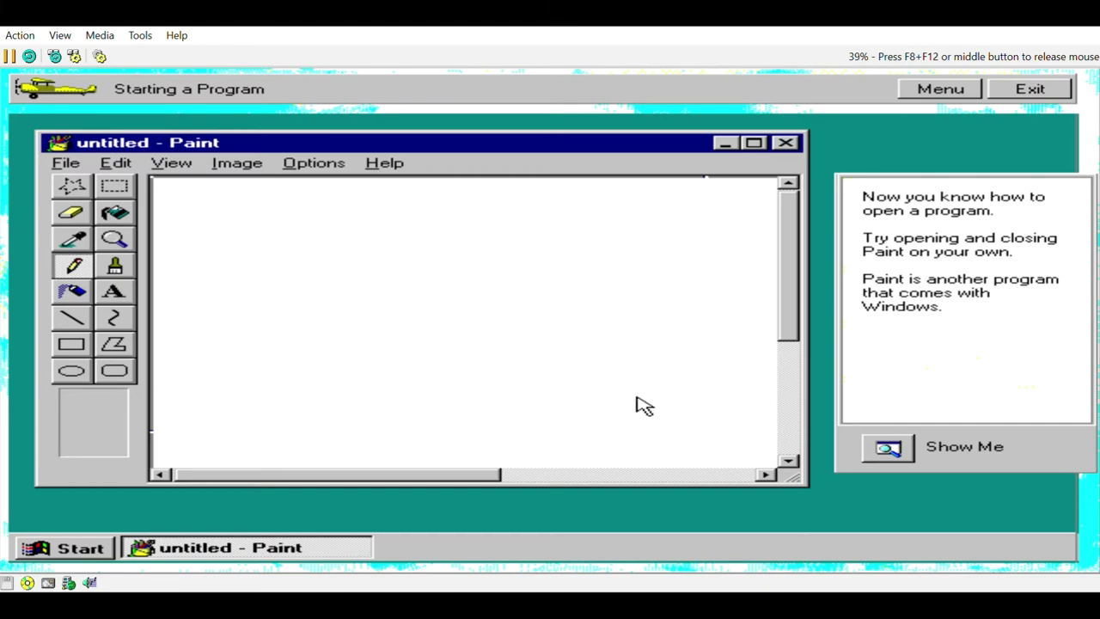
left_click(894, 448)
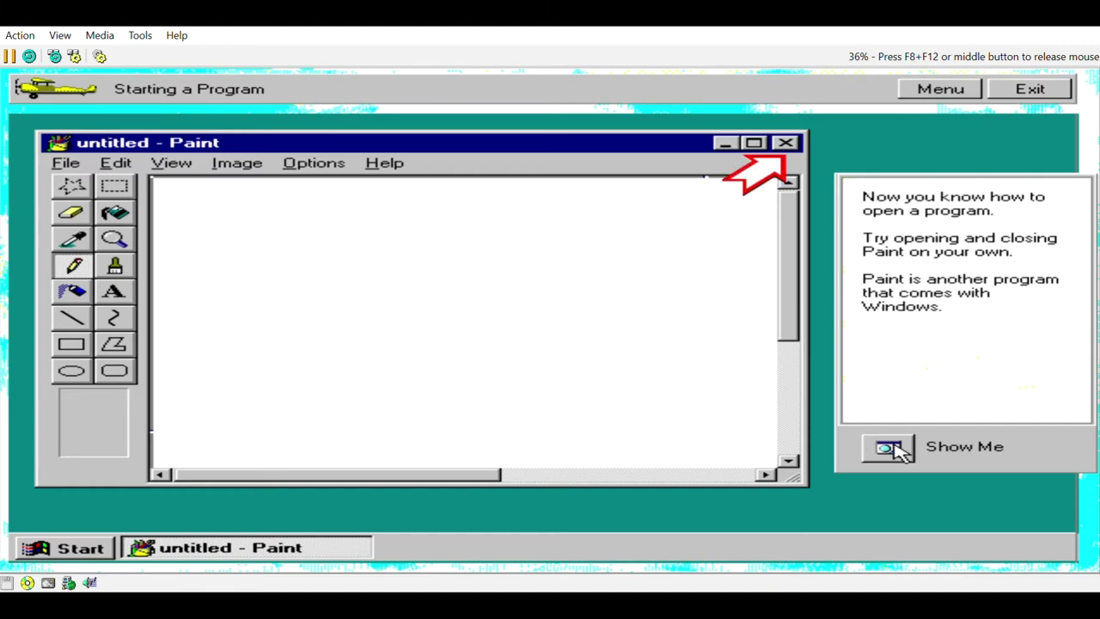
left_click(786, 144)
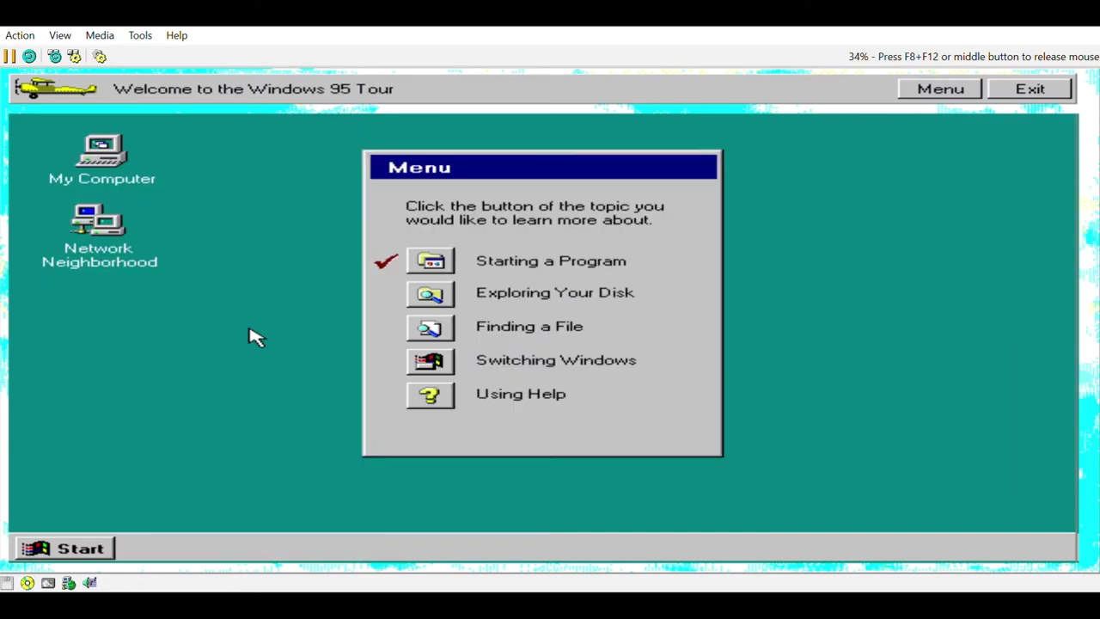
Start the Exploring Your Disk lesson and browse through My Computer and Hard disk (C:) to the To Do folder
left_click(430, 295)
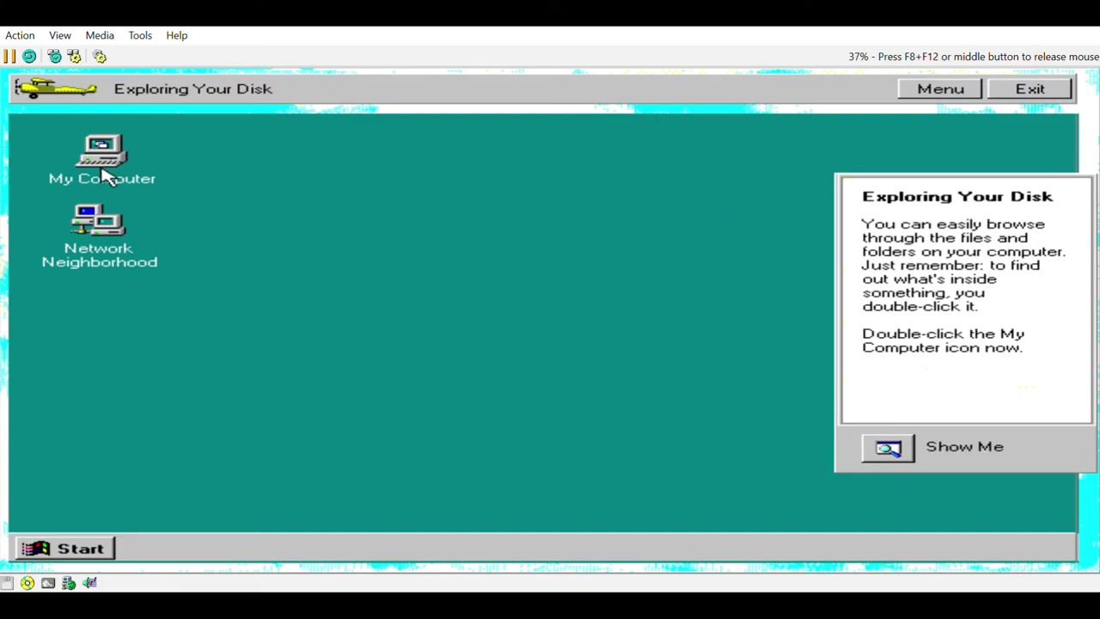
double_click(103, 163)
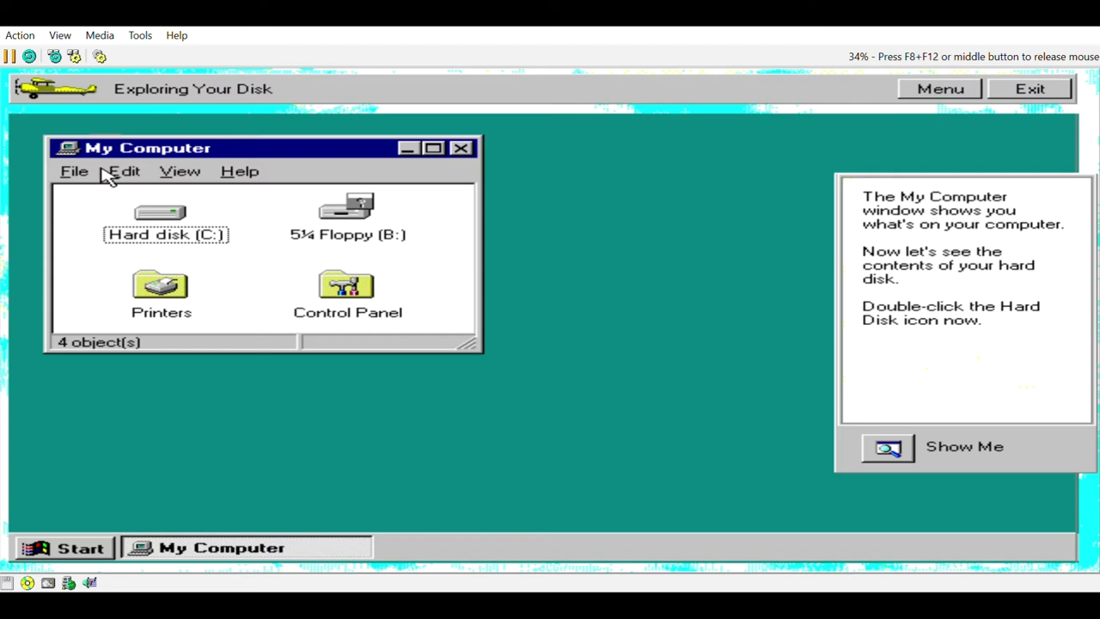
double_click(155, 217)
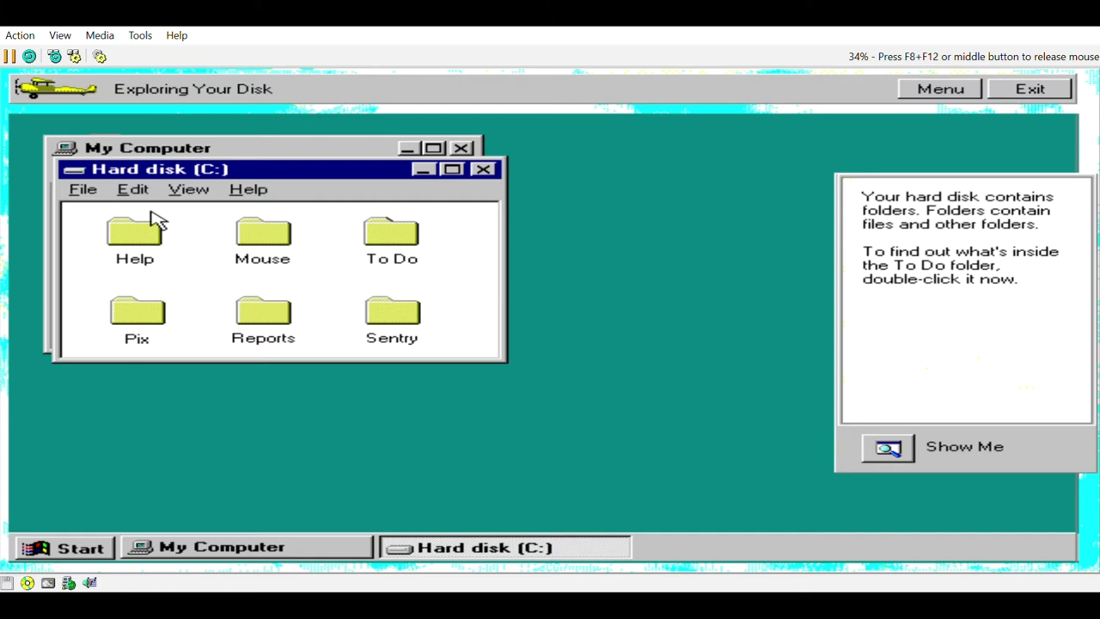
double_click(406, 232)
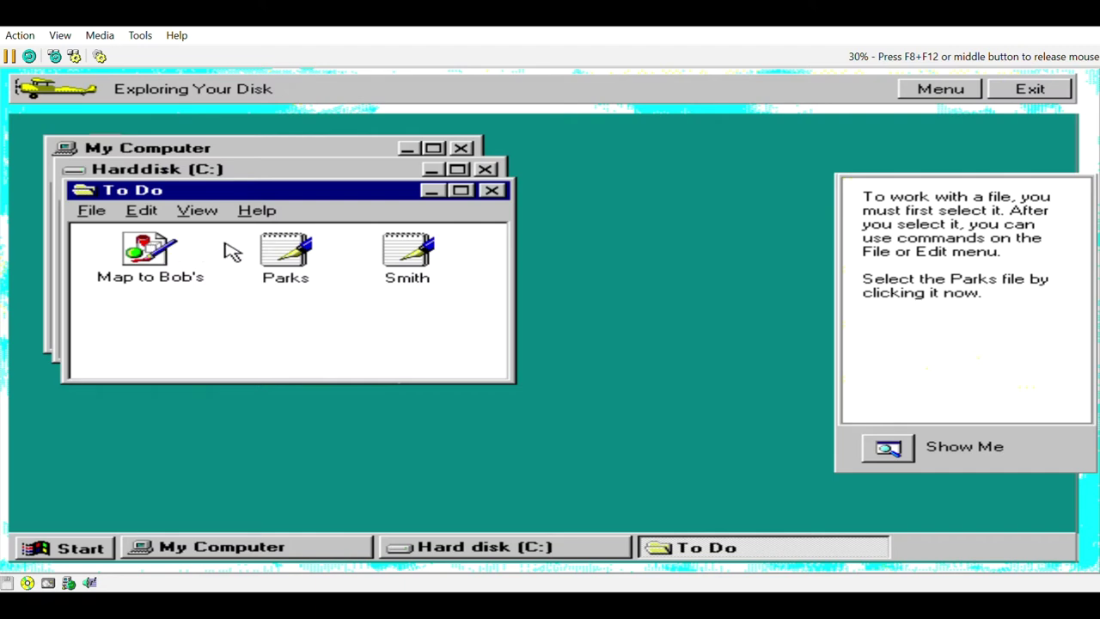
Review the file and editing commands available for the Parks file, and close the To Do folder
left_click(307, 255)
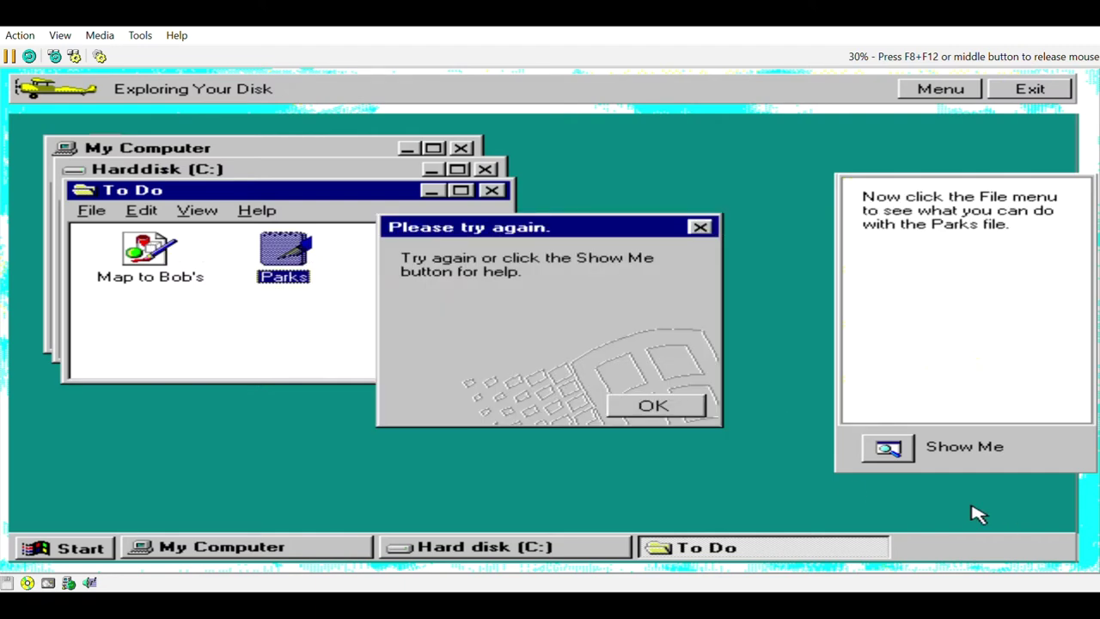
left_click(653, 409)
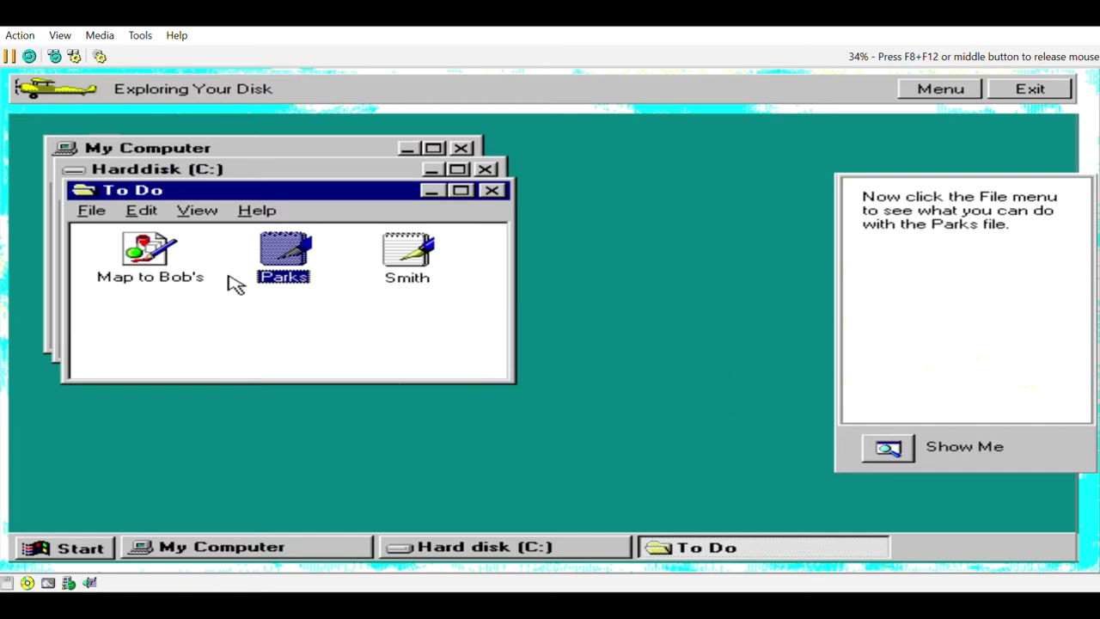
double_click(92, 215)
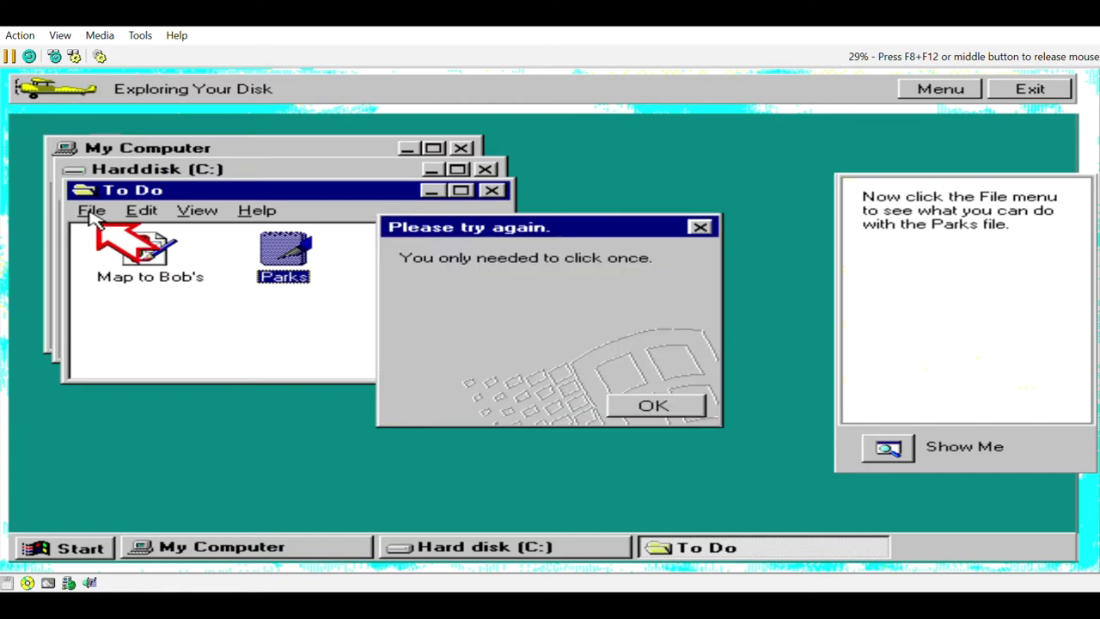
left_click(666, 406)
left_click(96, 214)
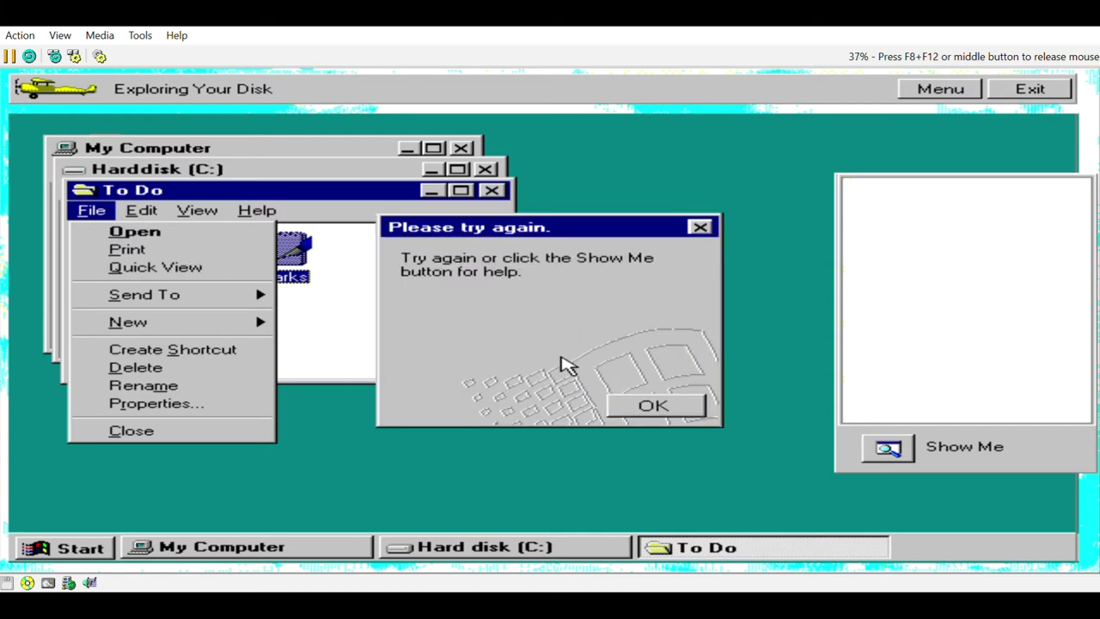
left_click(648, 407)
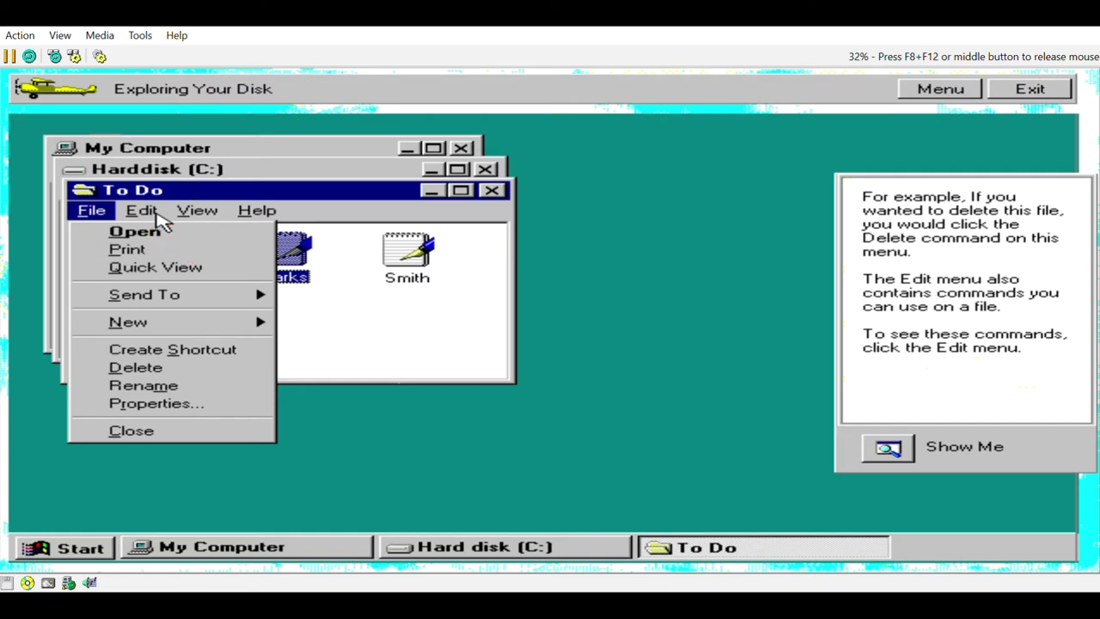
left_click(145, 215)
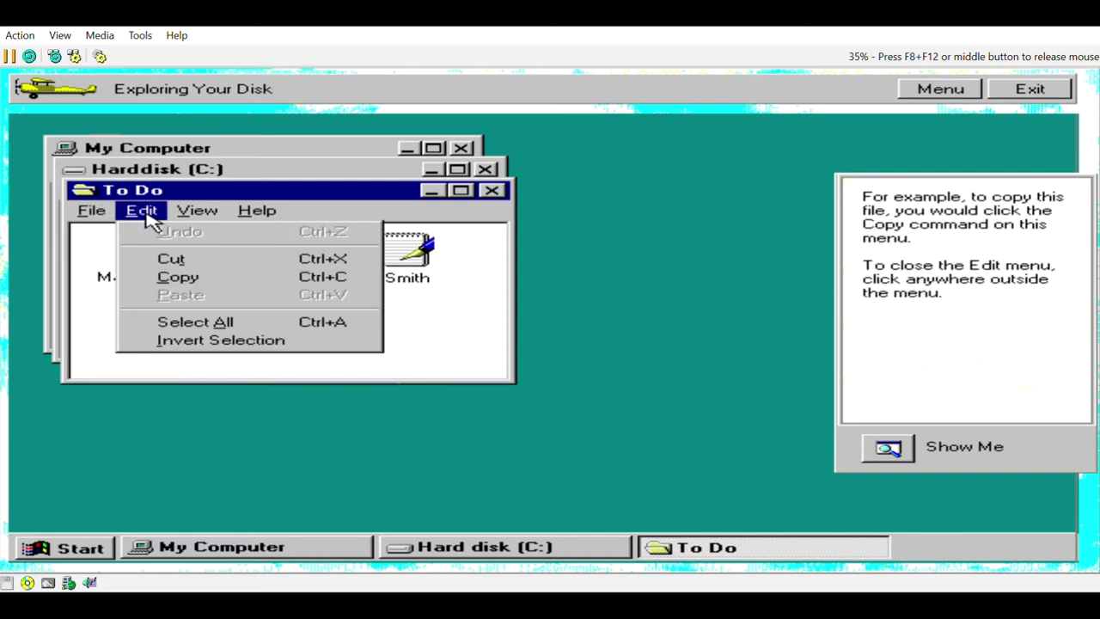
left_click(473, 290)
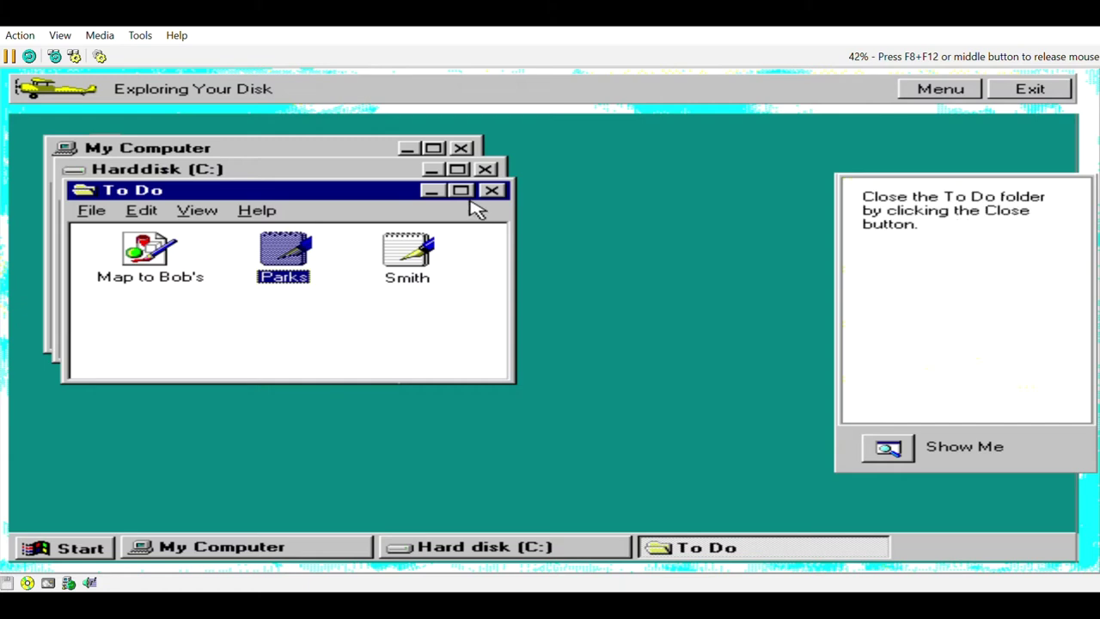
left_click(494, 191)
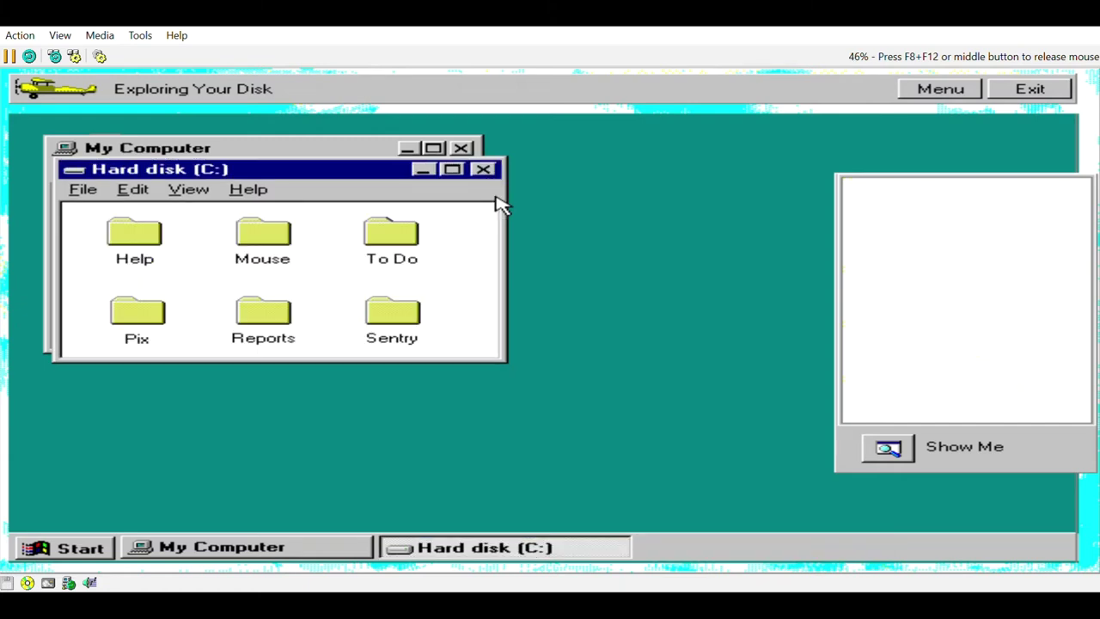
Find the July Report file in the Reports folder and close all the open windows to finish the lesson
left_click(256, 329)
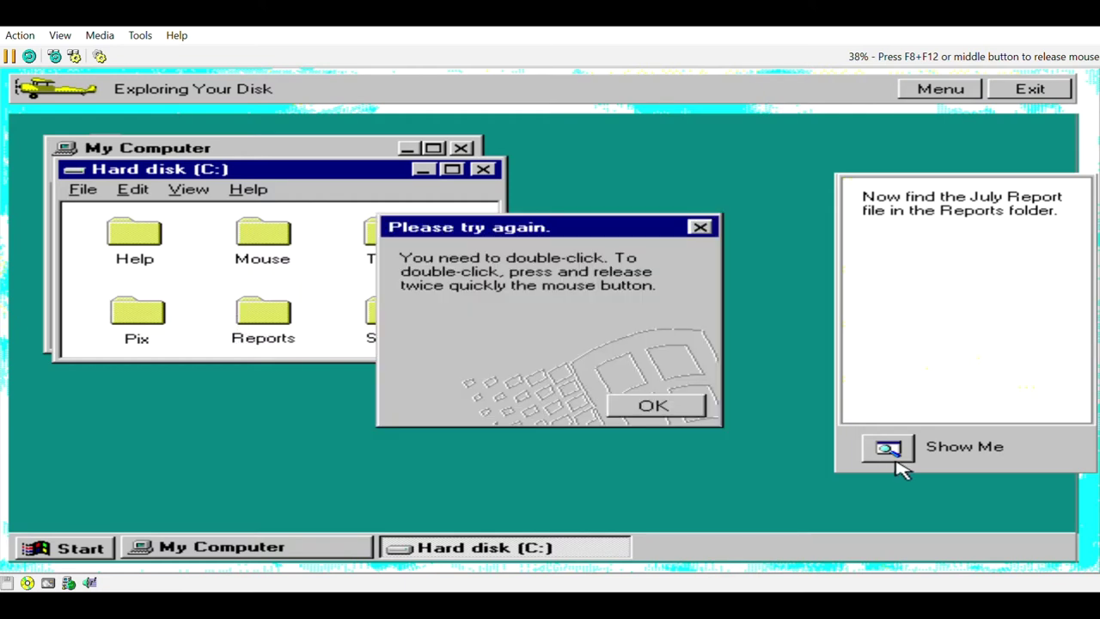
left_click(684, 414)
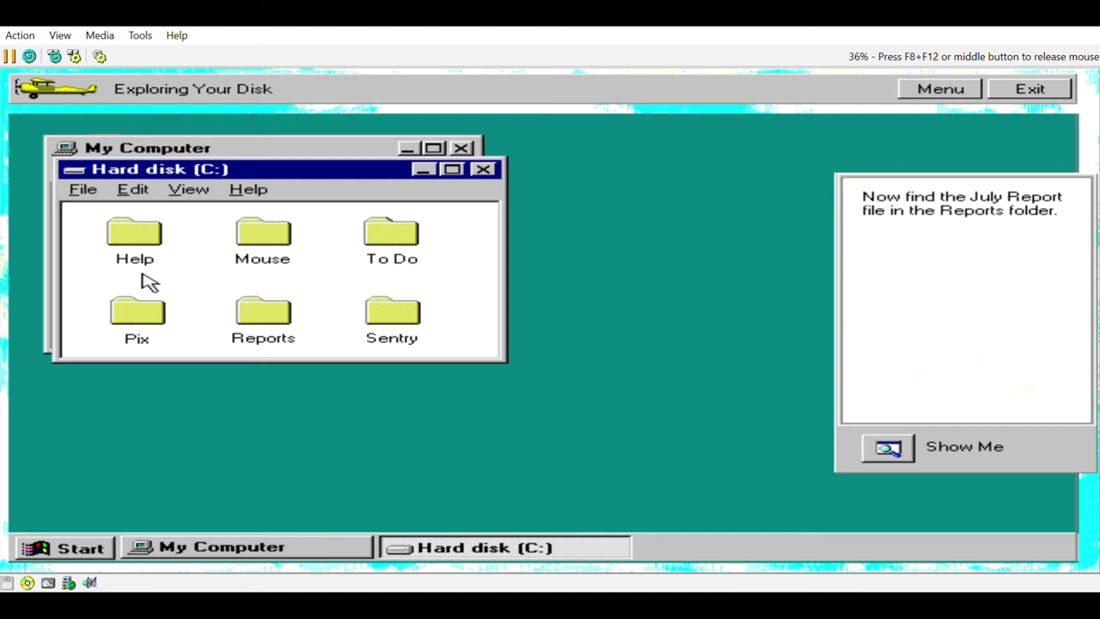
double_click(262, 316)
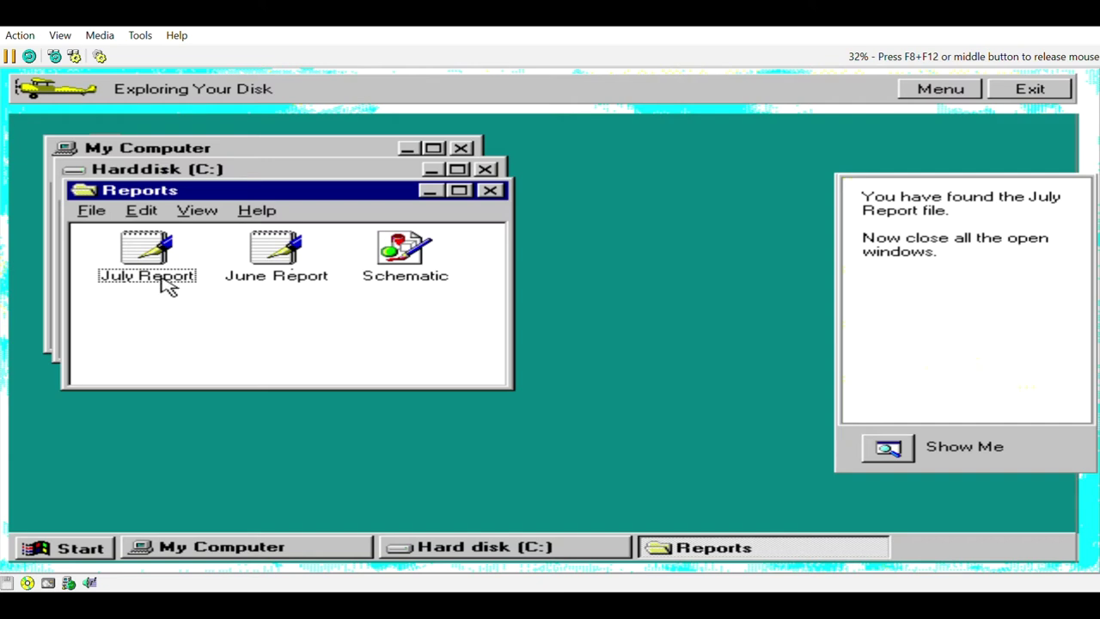
left_click(490, 191)
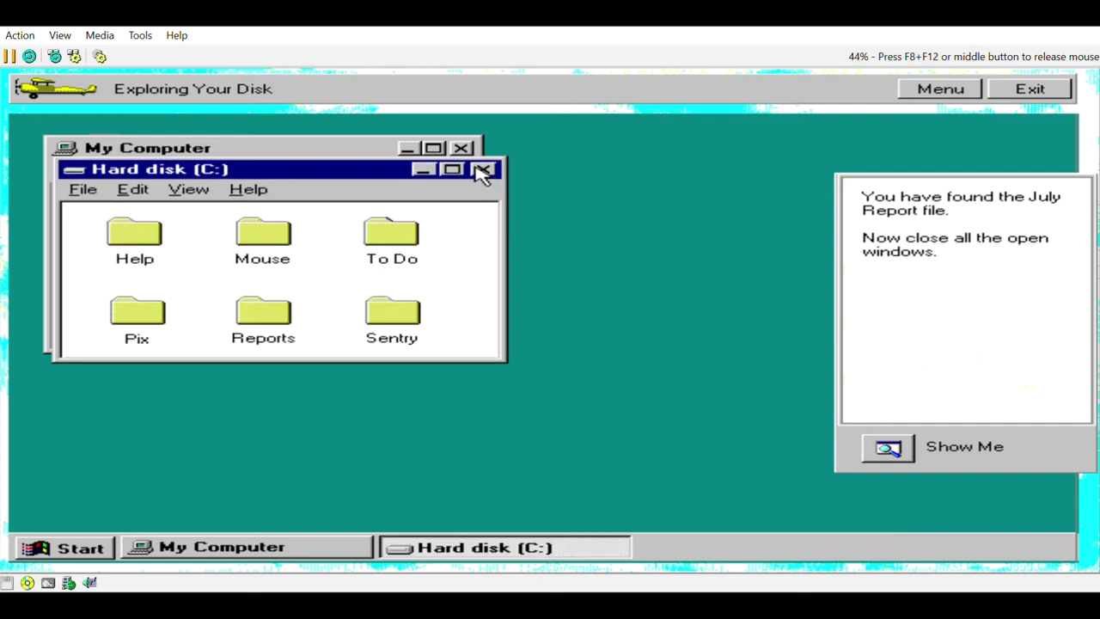
left_click(483, 168)
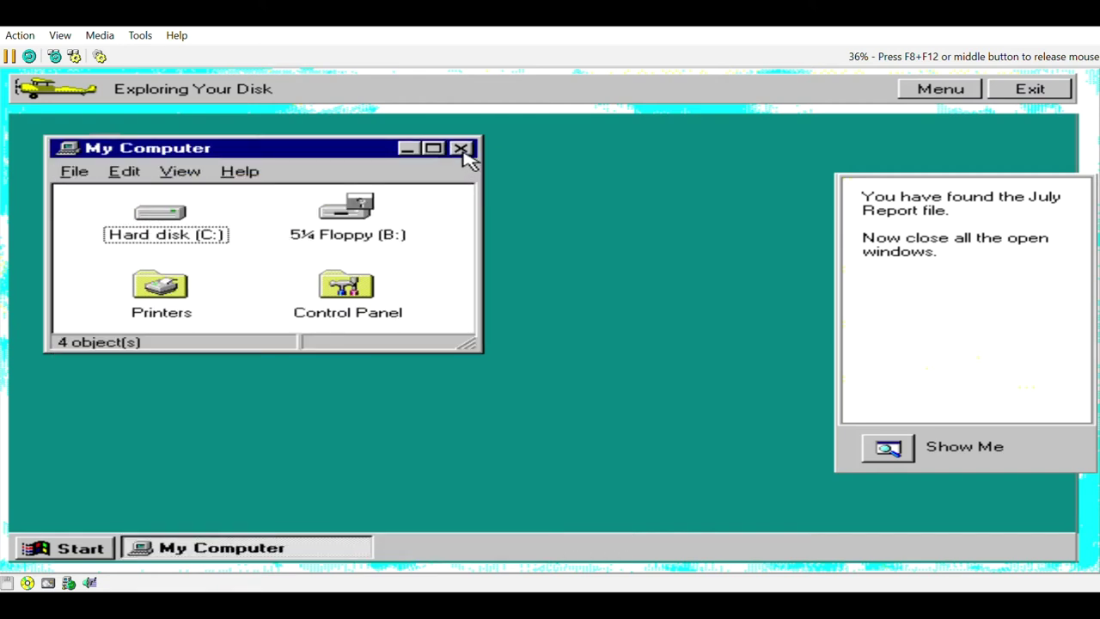
left_click(461, 150)
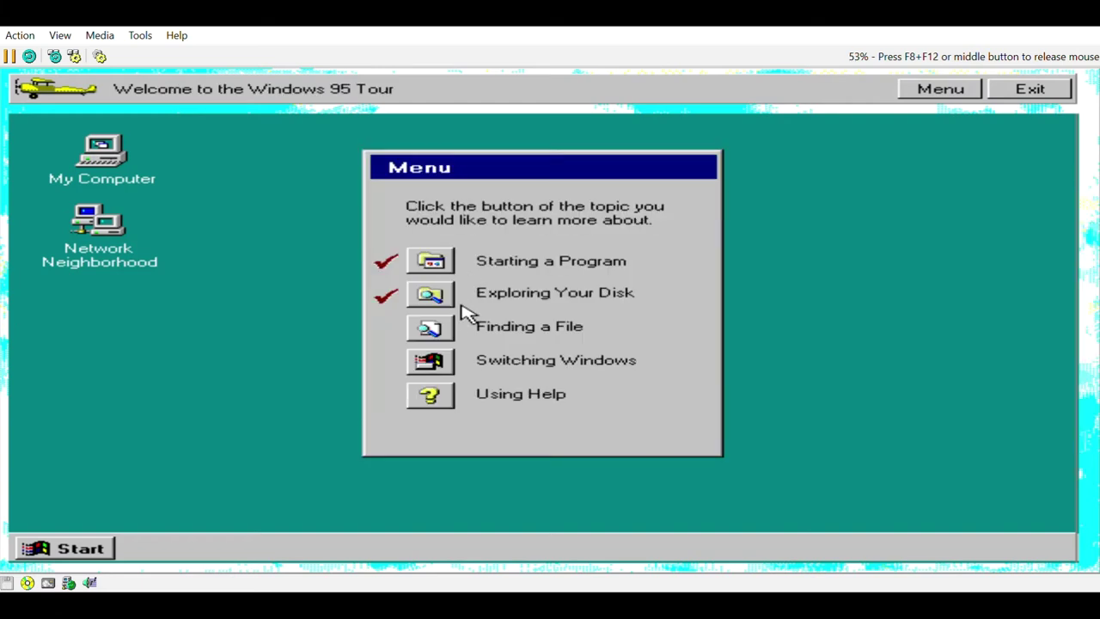
Start the Finding a File lesson and search Hard disk (C:) for files named July Report
left_click(434, 335)
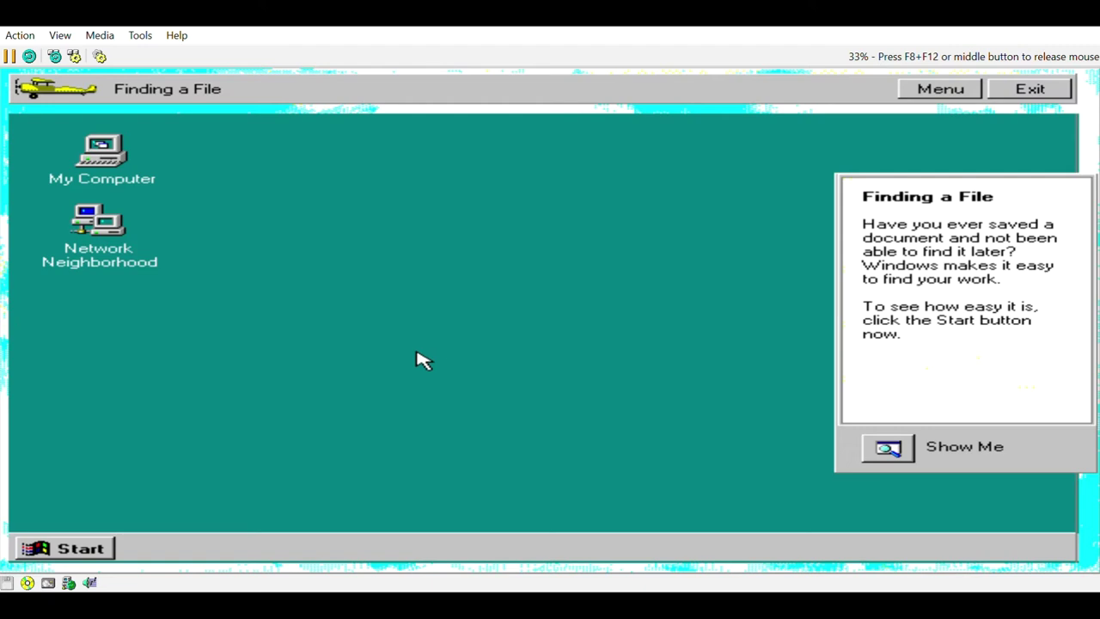
left_click(39, 550)
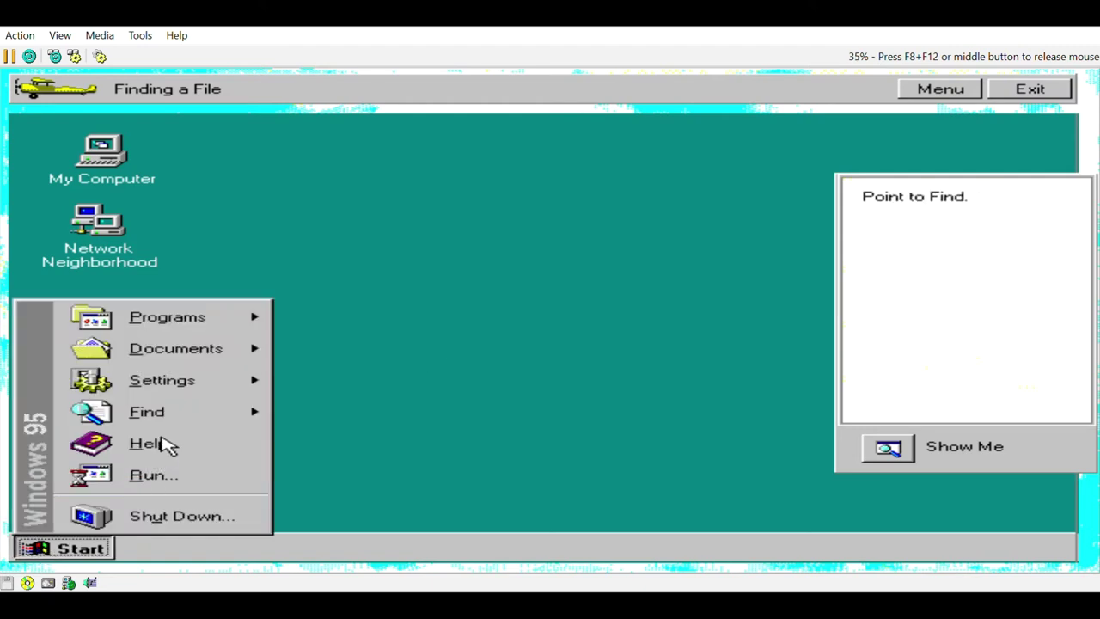
mouse_move(179, 418)
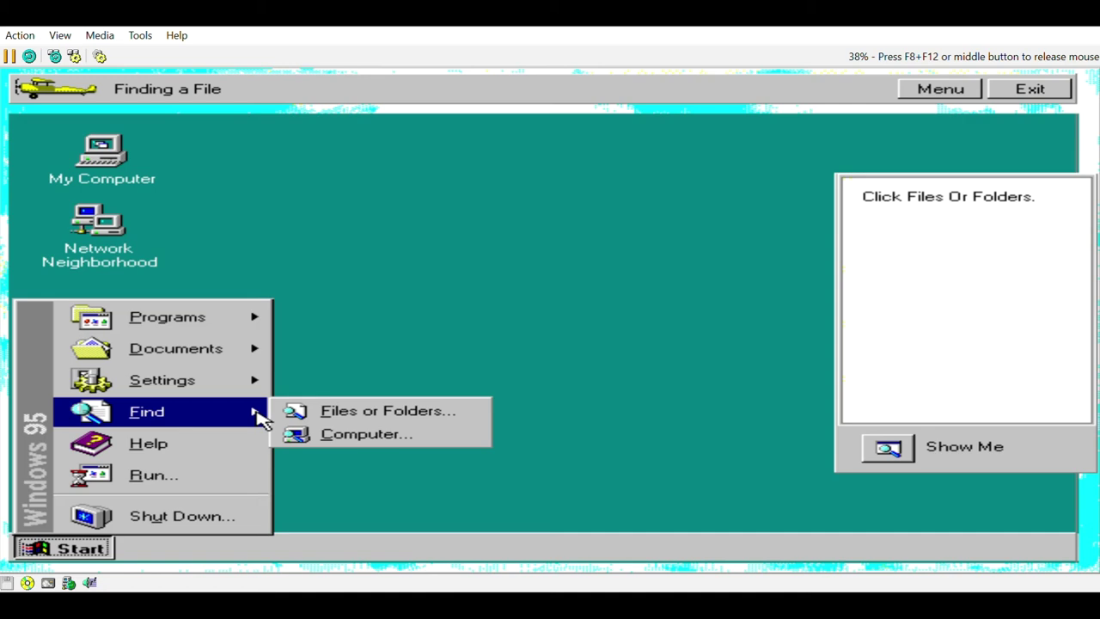
left_click(319, 418)
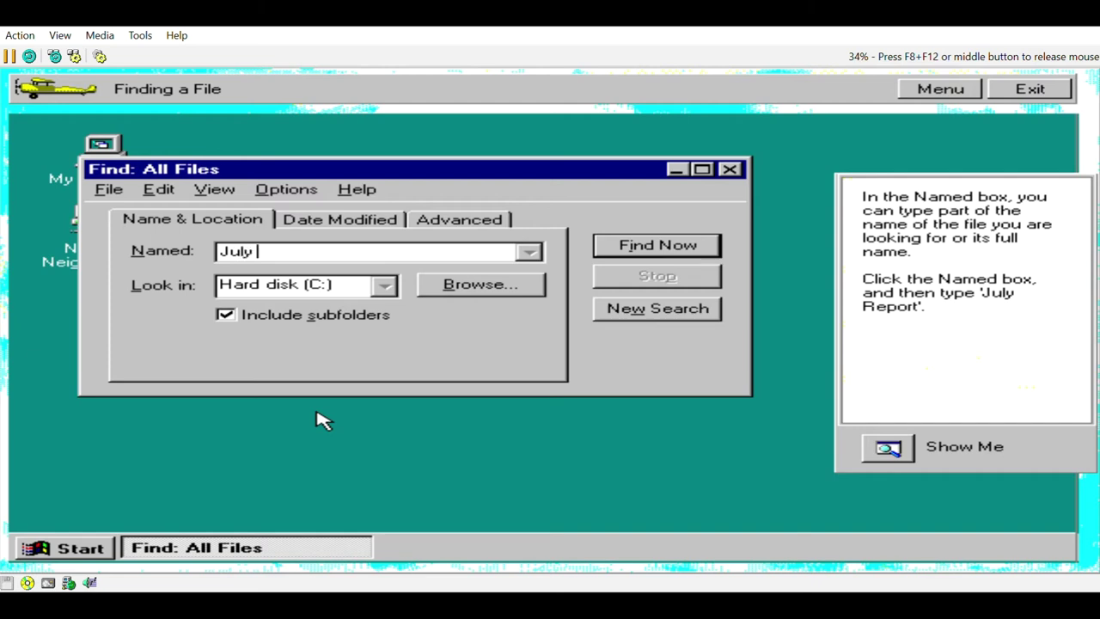
type("July Report")
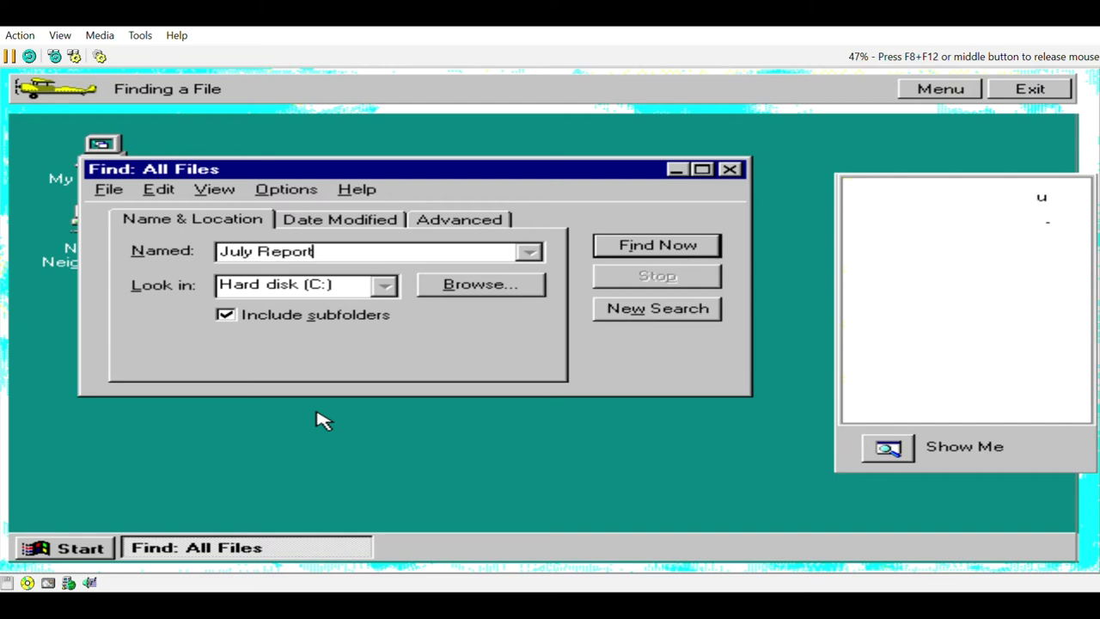
left_click(705, 252)
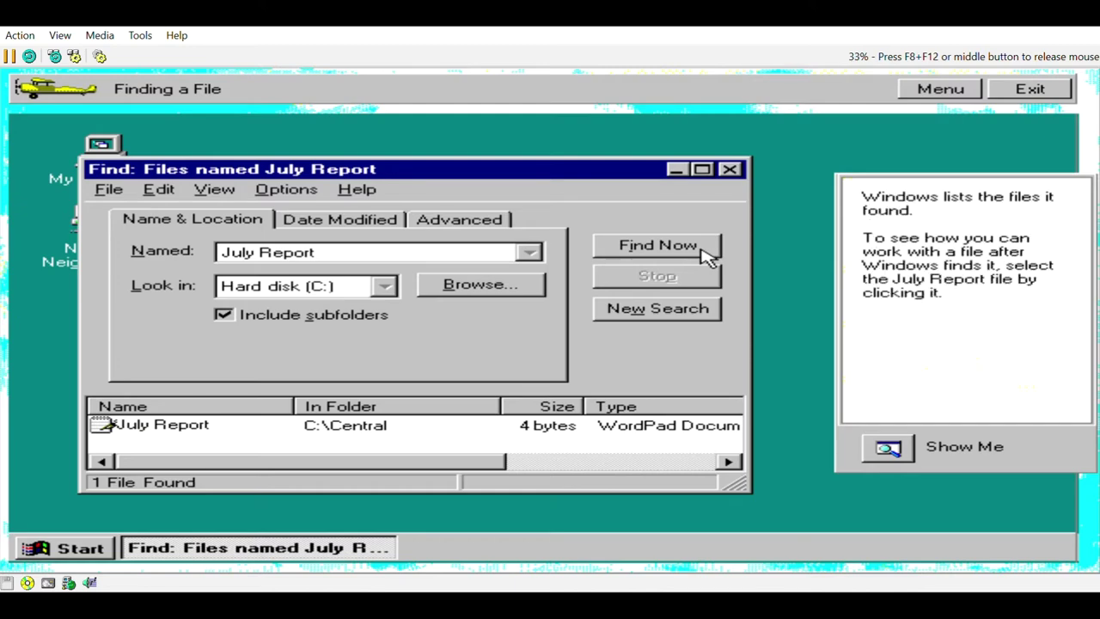
Open the July Report file from the search results and close its document window
left_click(515, 429)
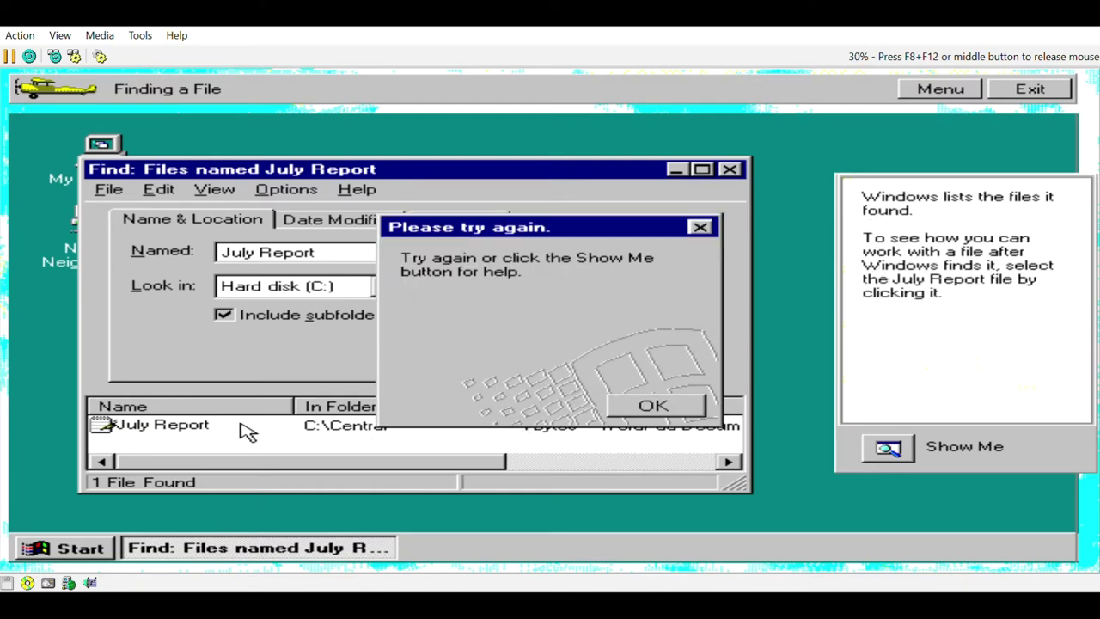
left_click(688, 411)
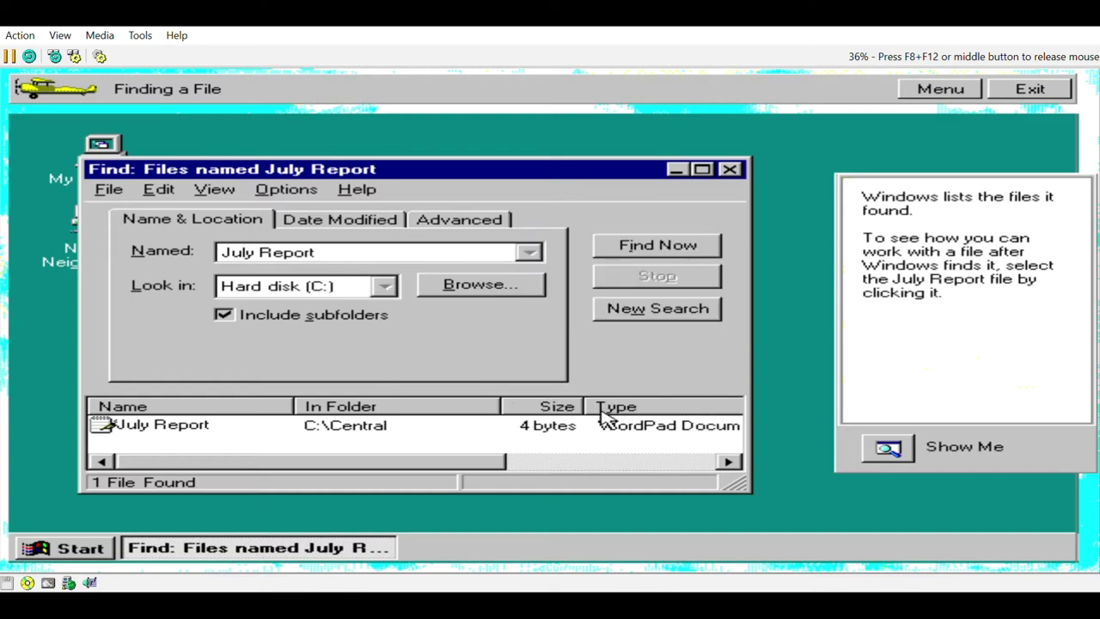
left_click(133, 429)
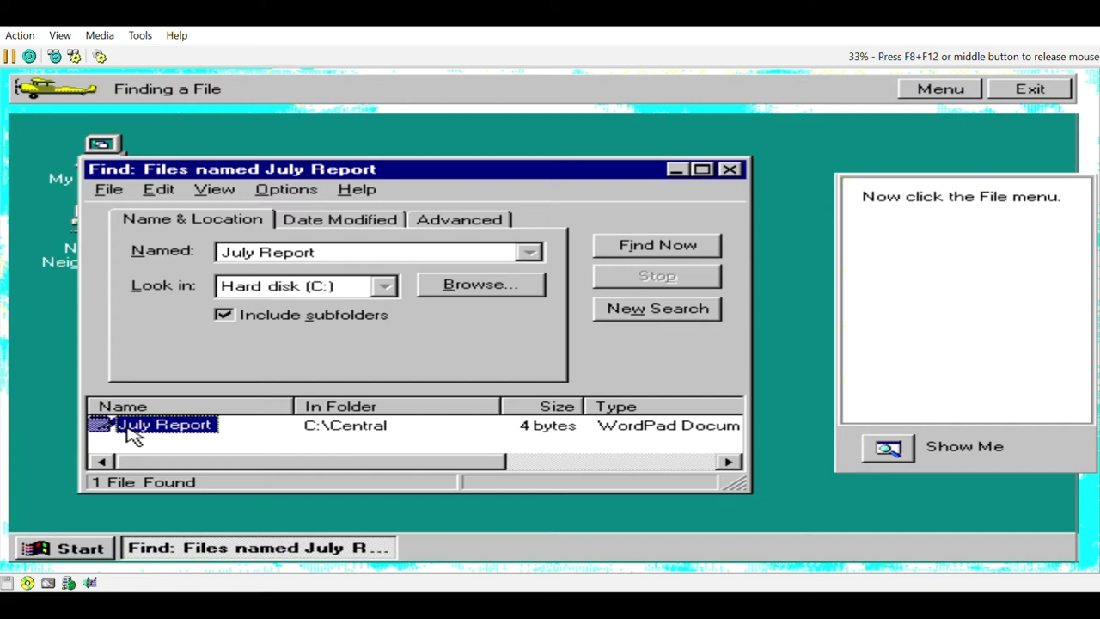
left_click(105, 194)
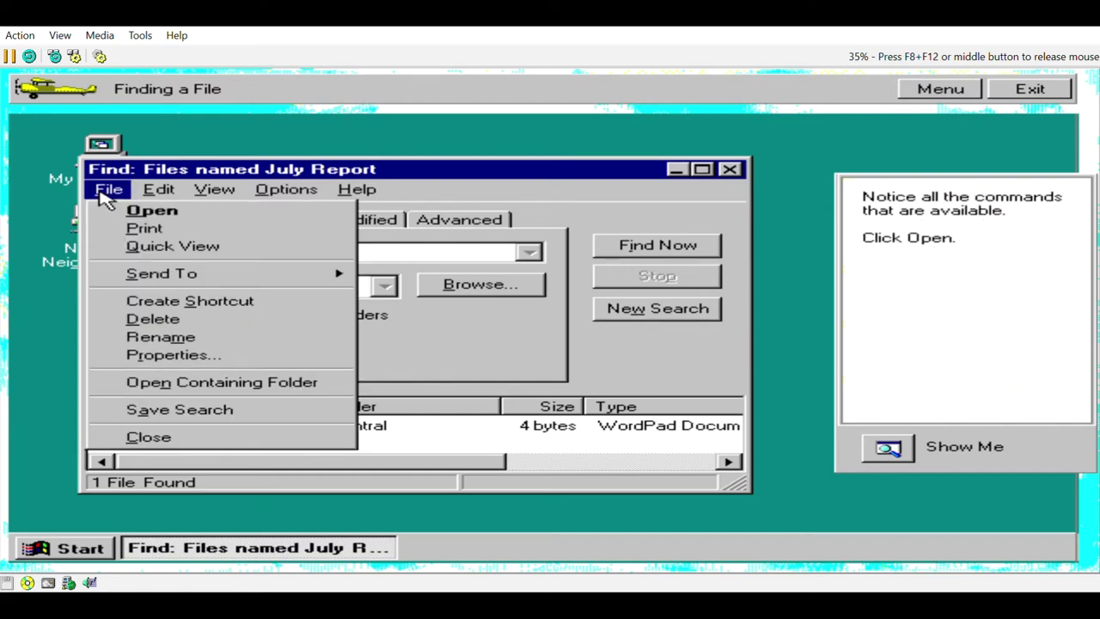
left_click(111, 217)
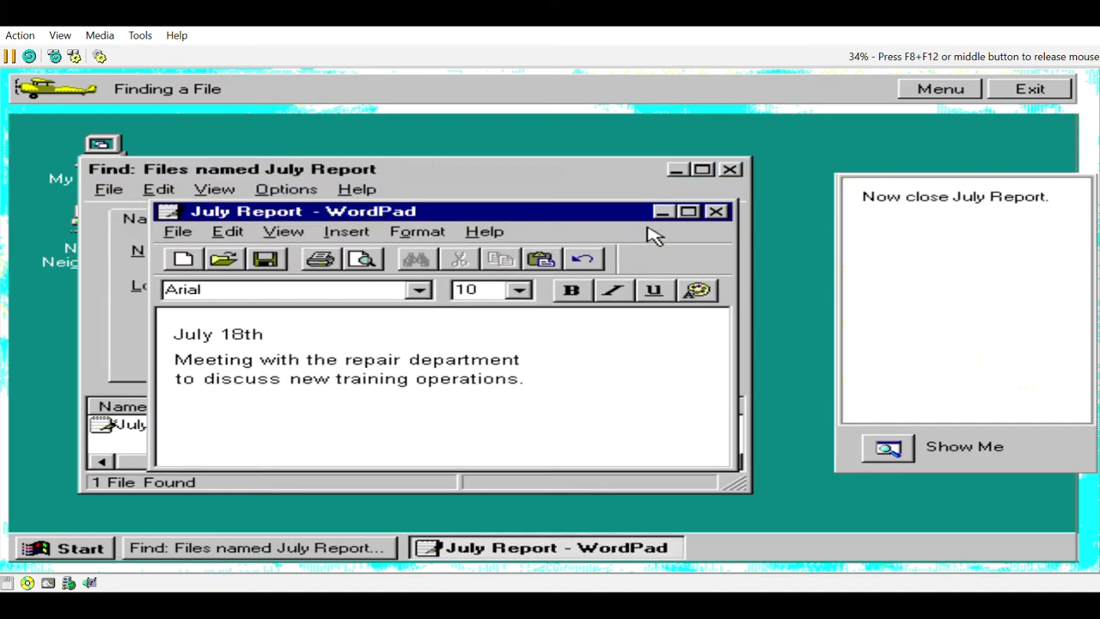
left_click(716, 212)
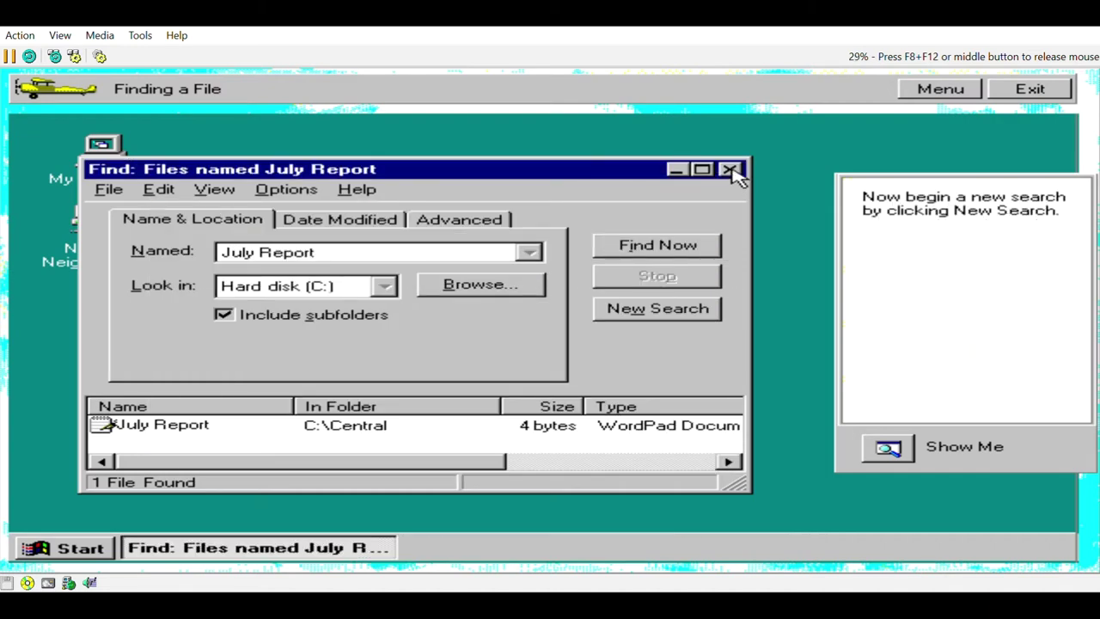
Clear the current search and search Hard disk (C:) for the letter file the lesson asks for
left_click(640, 318)
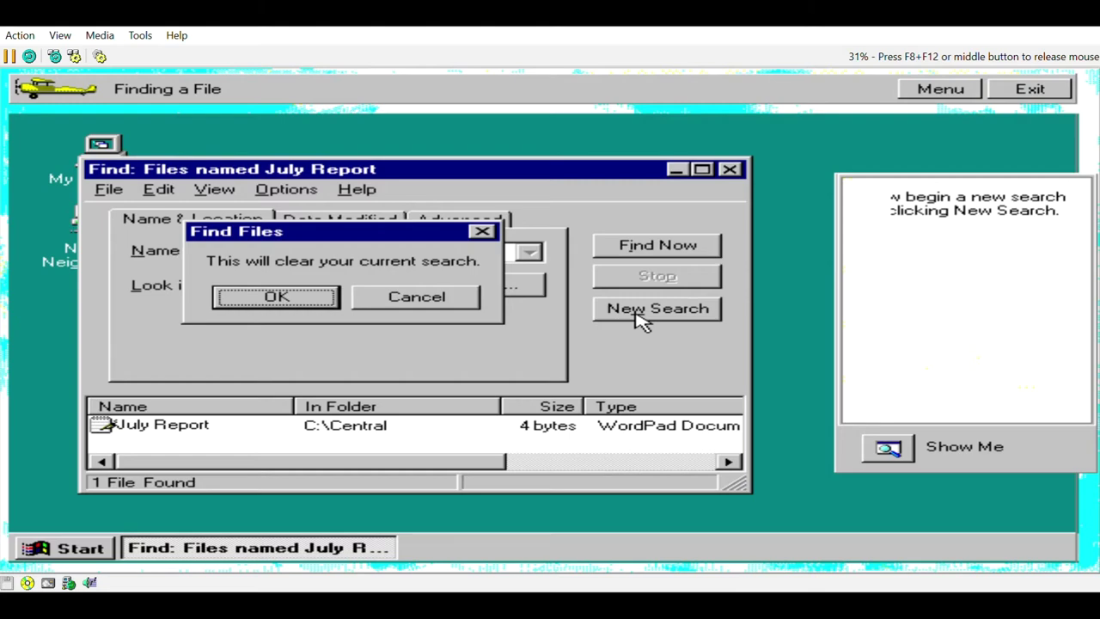
left_click(288, 303)
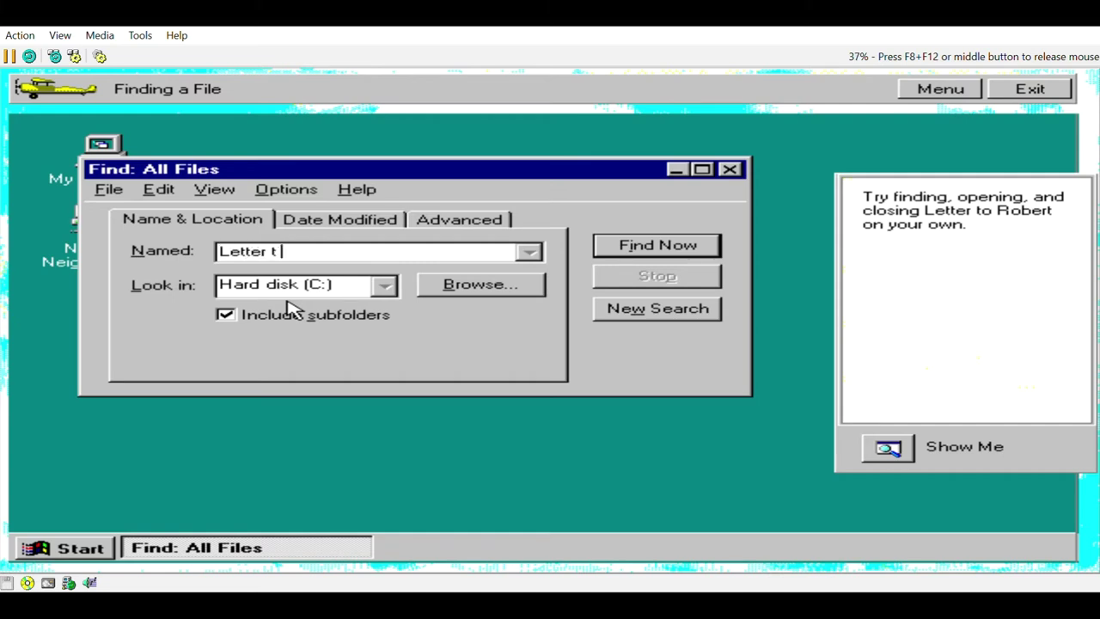
type("rt")
key("Return")
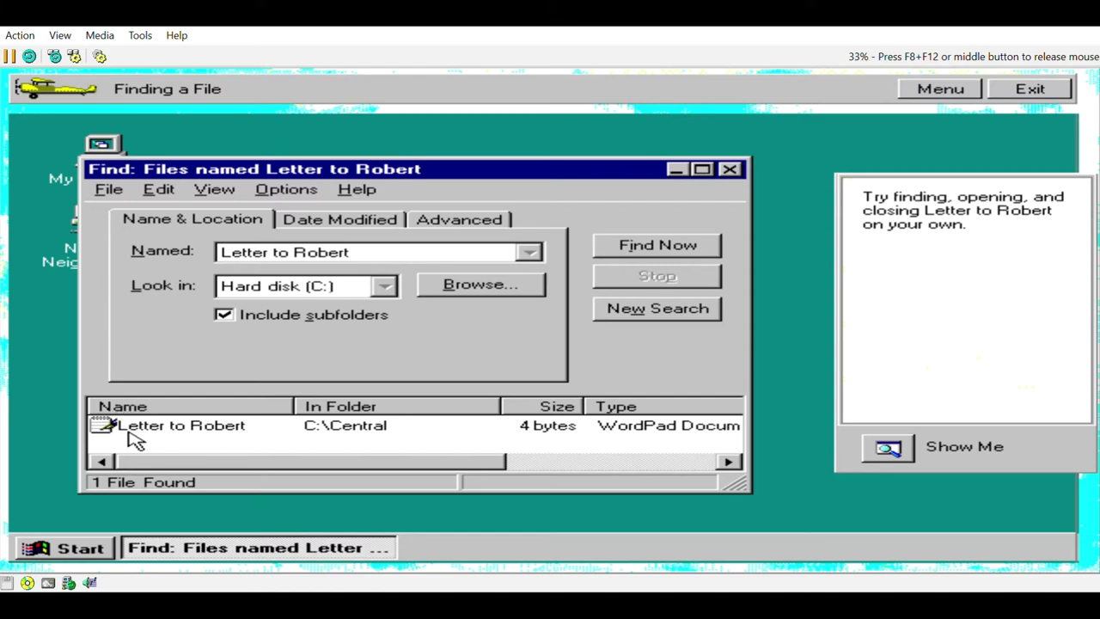
Open the found letter and close WordPad to finish the Finding a File lesson
left_click(130, 430)
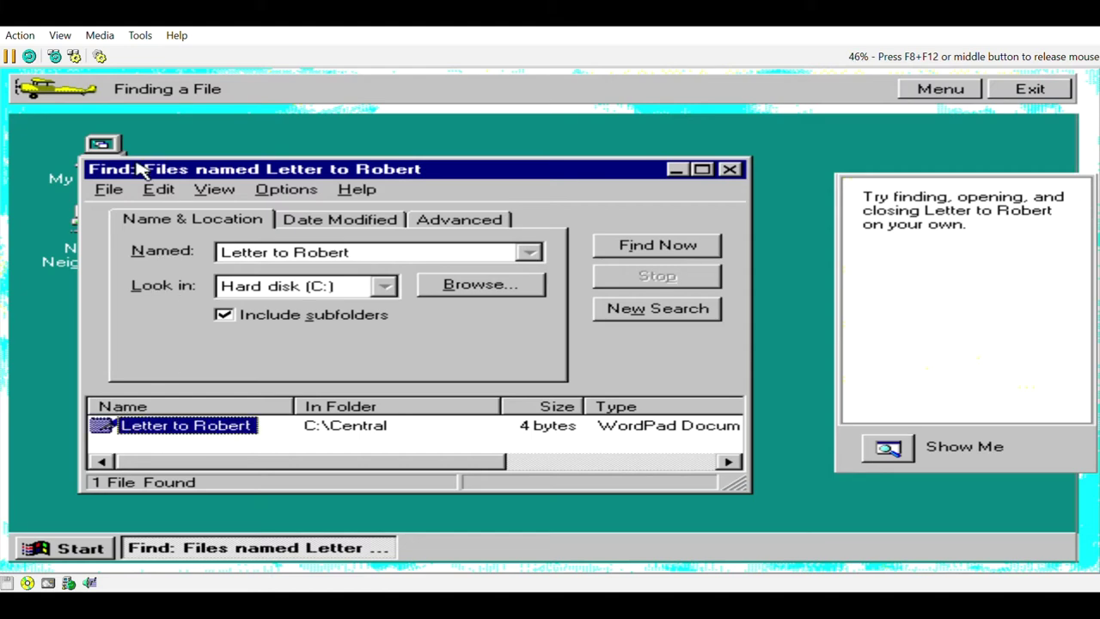
left_click(105, 189)
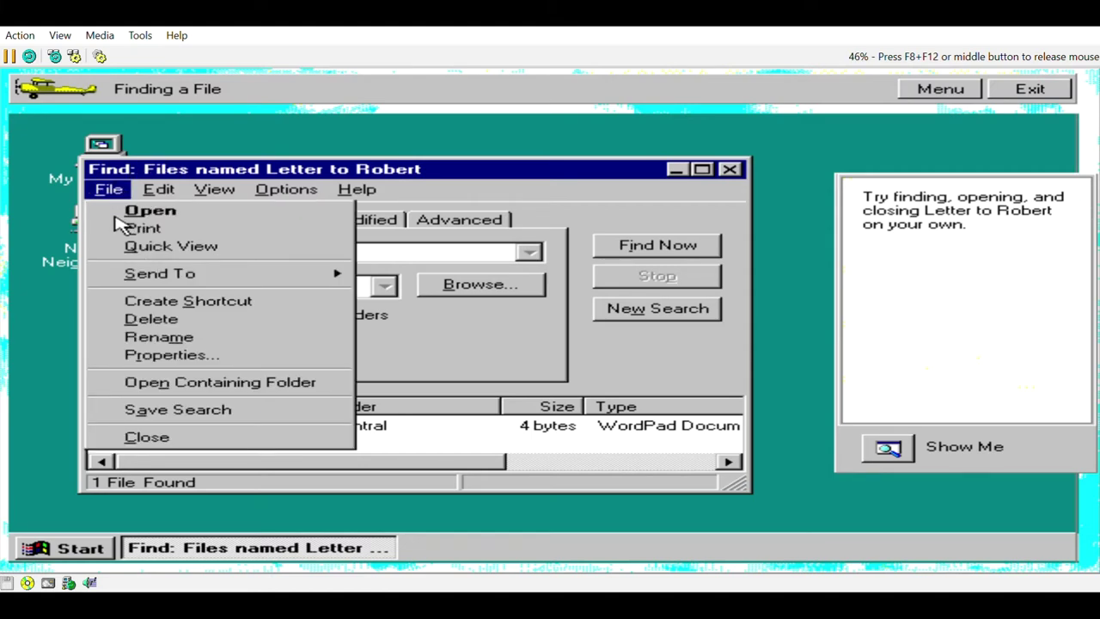
left_click(124, 212)
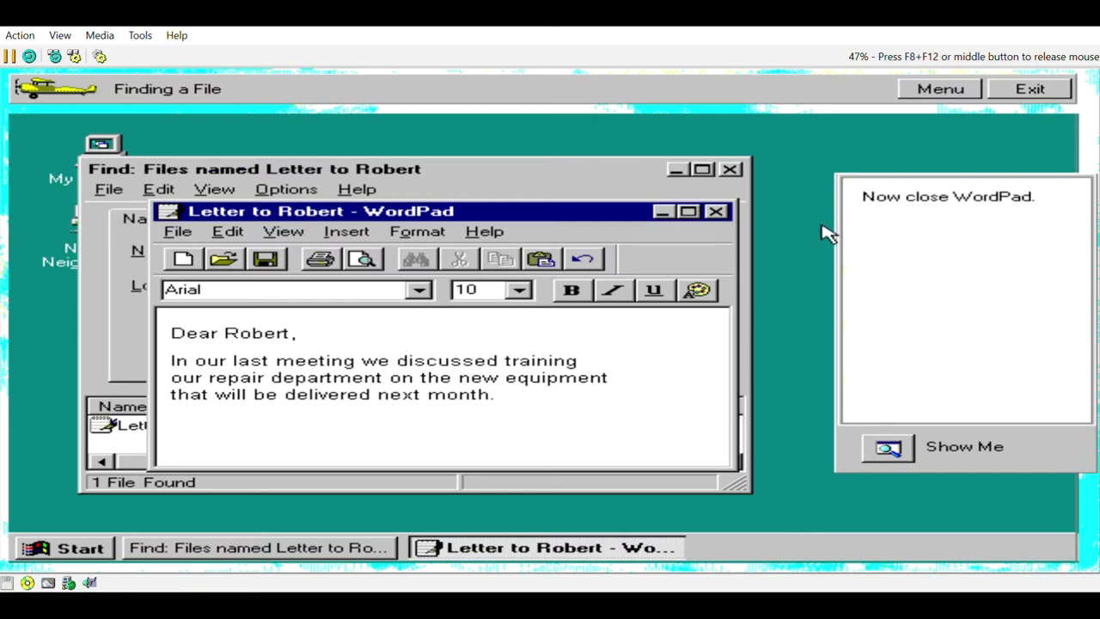
left_click(717, 211)
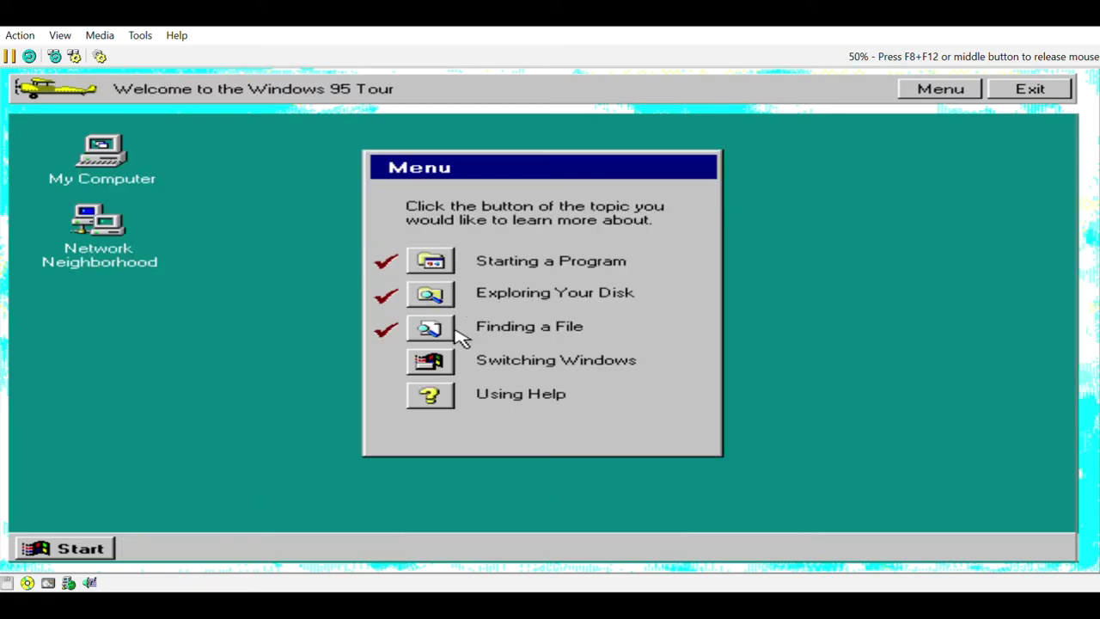
Start the Switching Windows lesson, switching to the Letter document and back to the Flower drawing
left_click(432, 360)
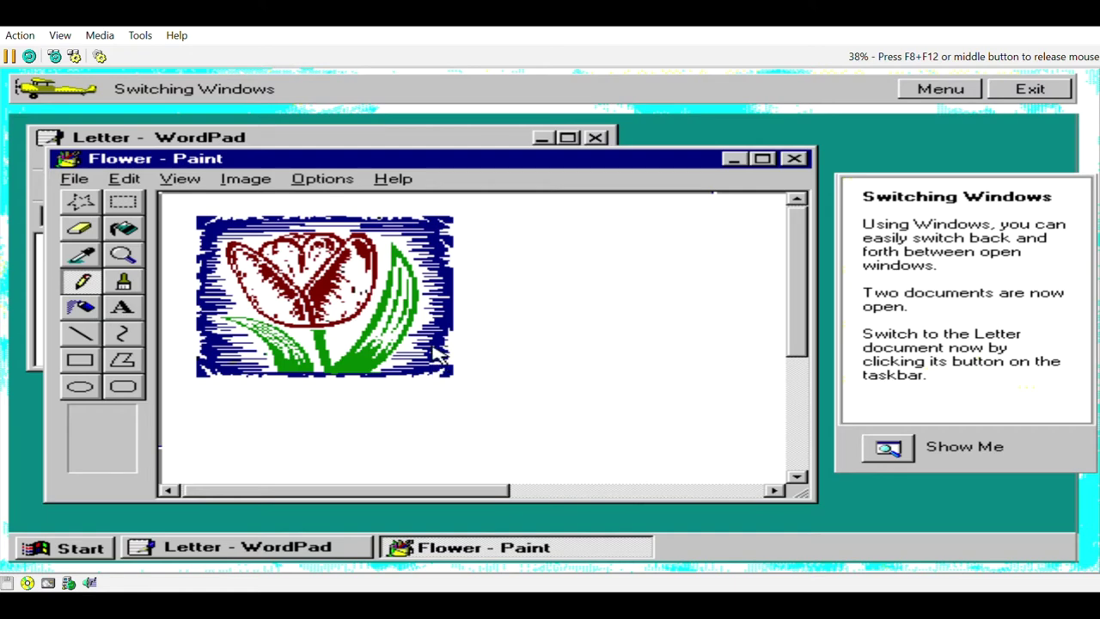
left_click(403, 149)
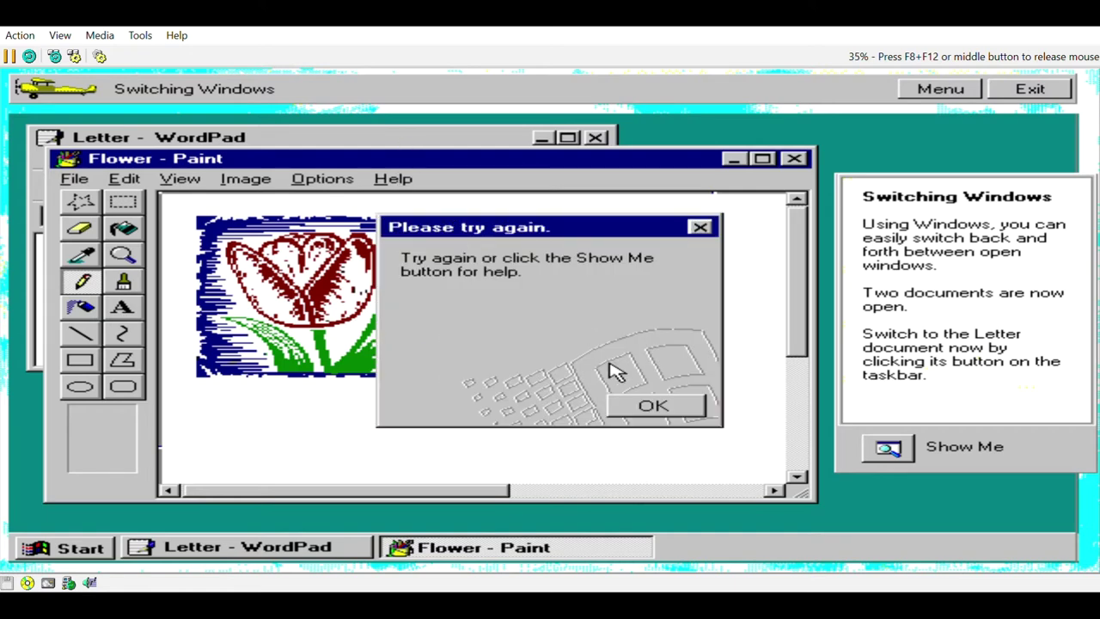
left_click(632, 400)
left_click(268, 546)
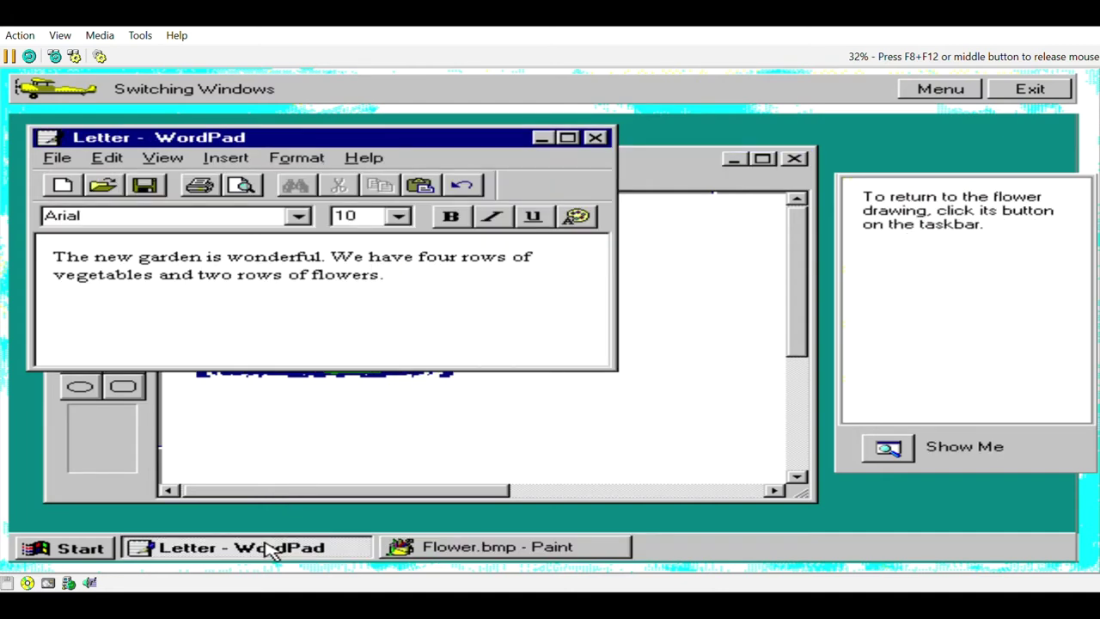
left_click(410, 548)
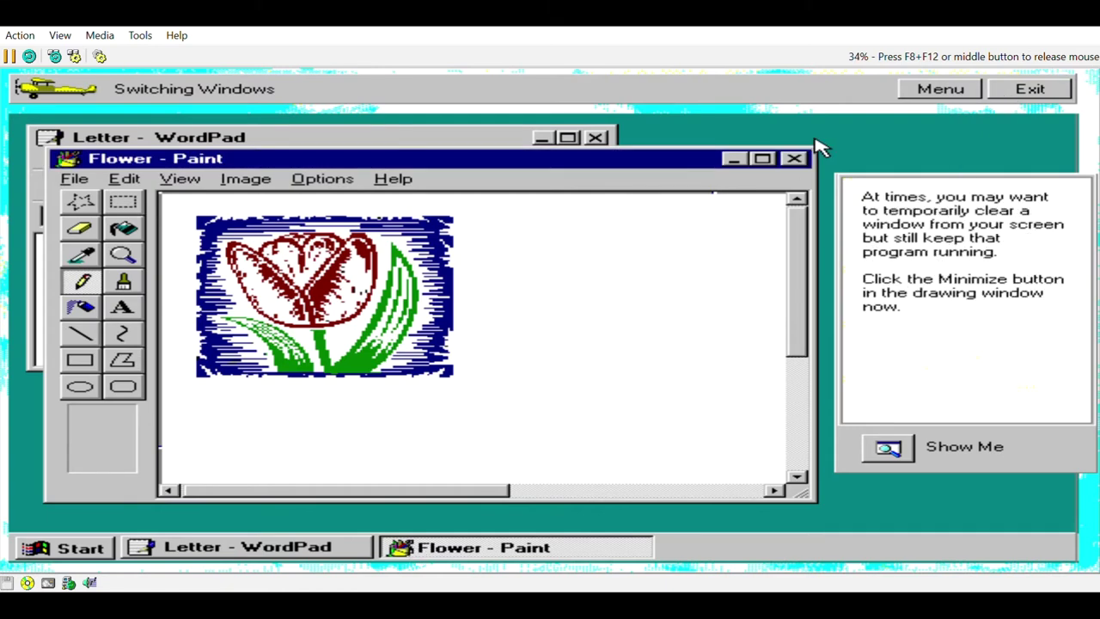
Minimize the Flower and Letter windows, then restore and minimize the Flower drawing again to finish the lesson
left_click(737, 162)
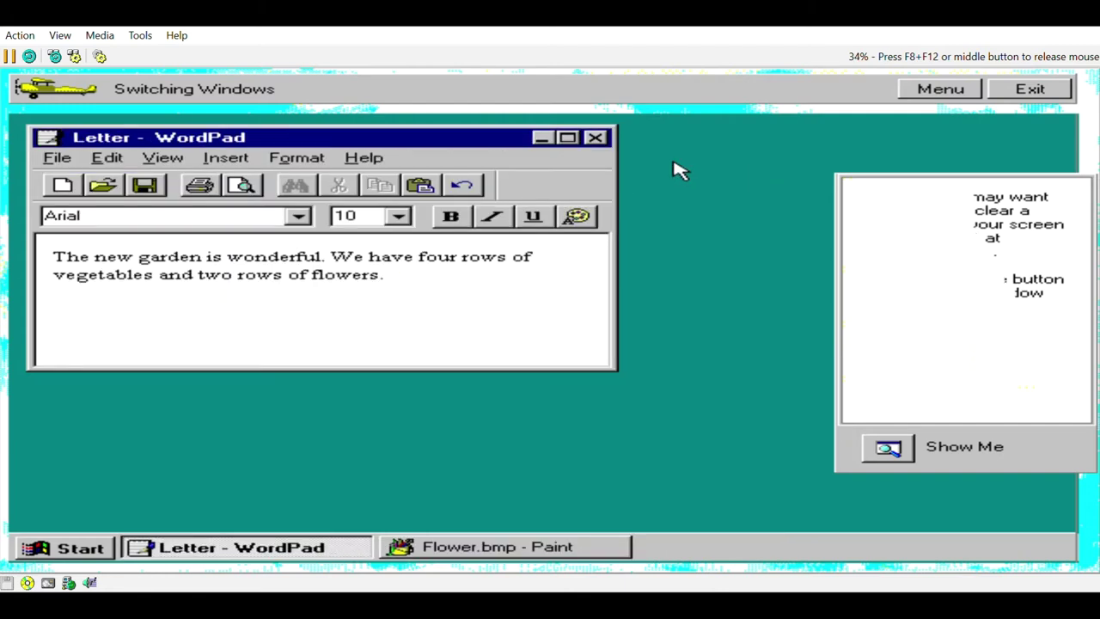
left_click(545, 138)
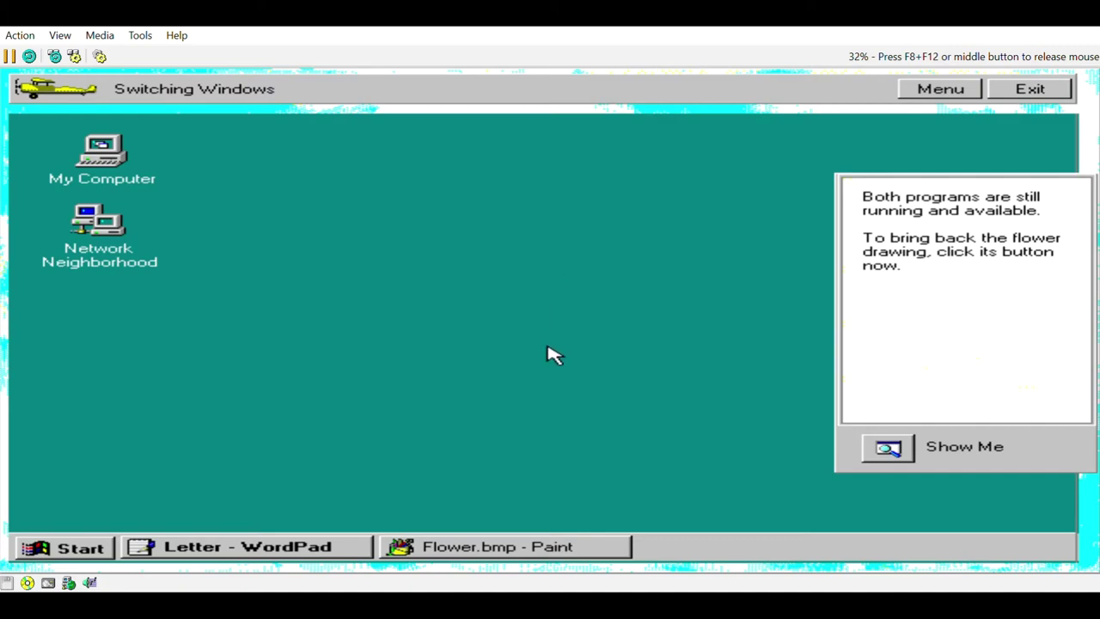
left_click(535, 548)
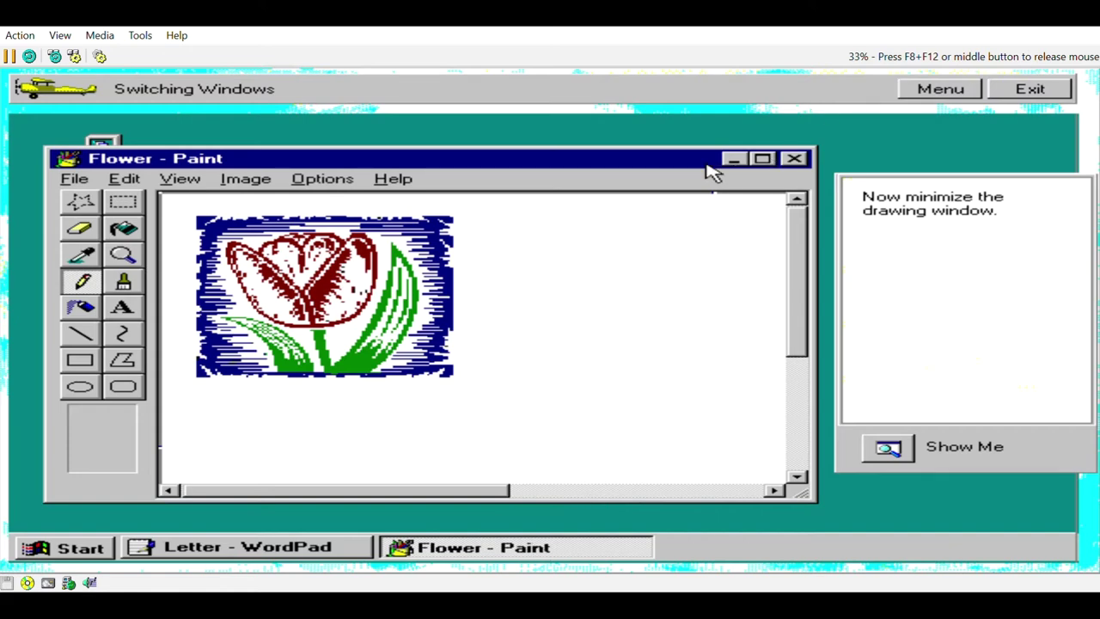
left_click(729, 162)
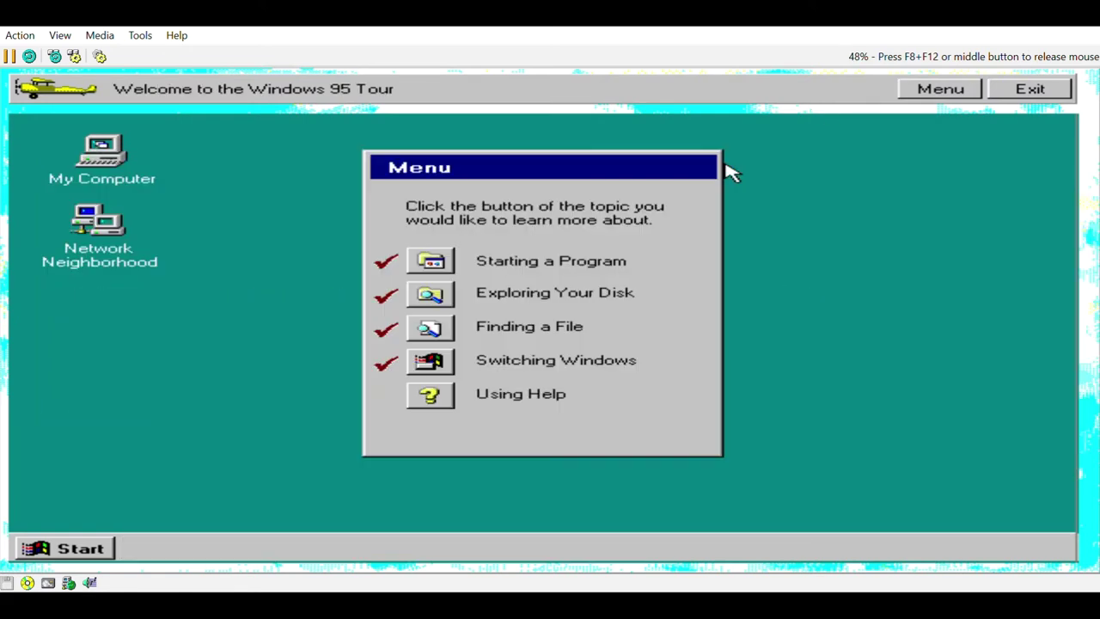
Start the Using Help lesson and open the Windows Help topics
left_click(430, 401)
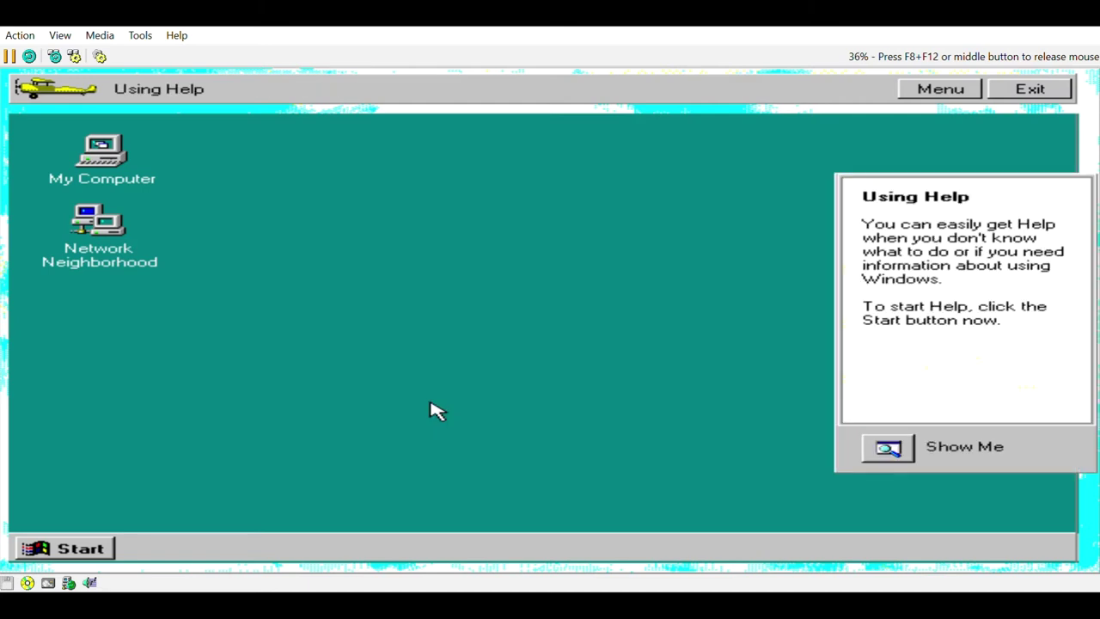
left_click(115, 549)
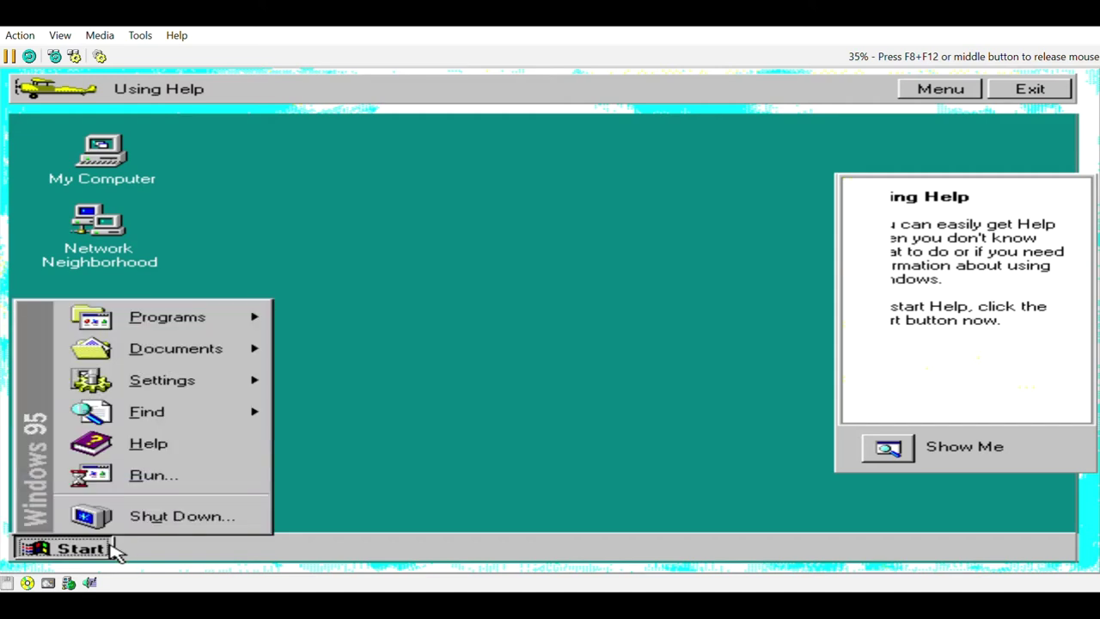
left_click(140, 454)
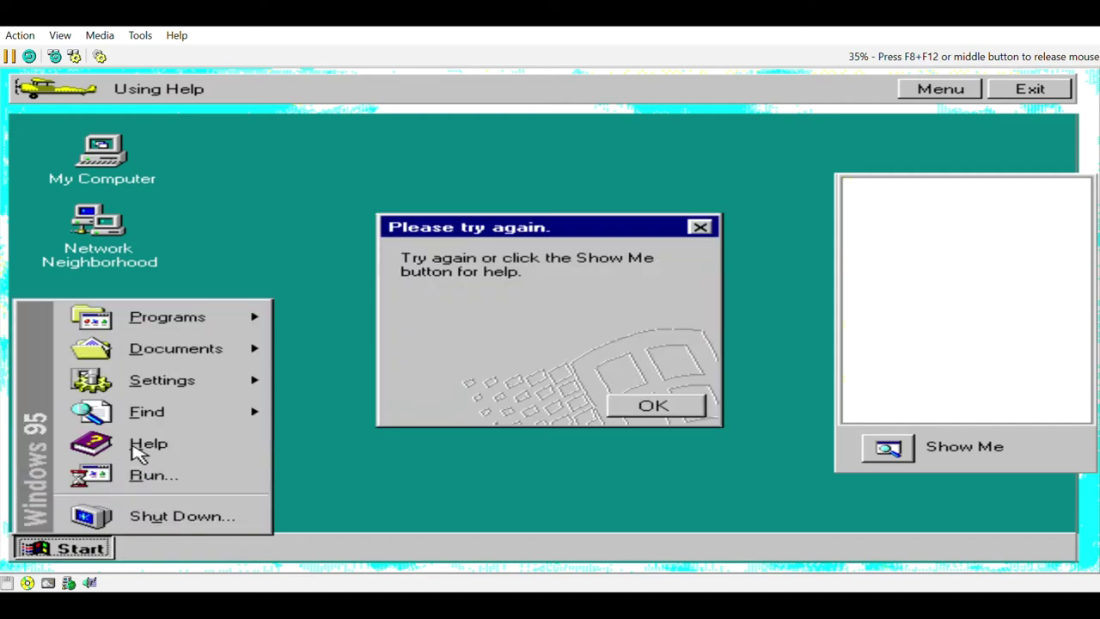
left_click(663, 416)
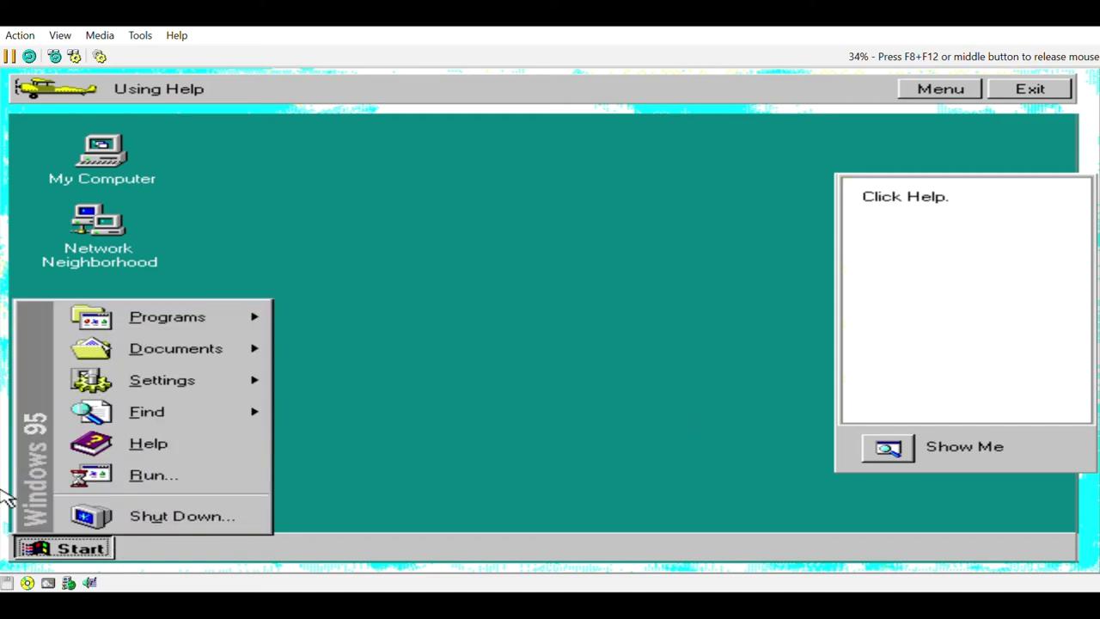
left_click(125, 447)
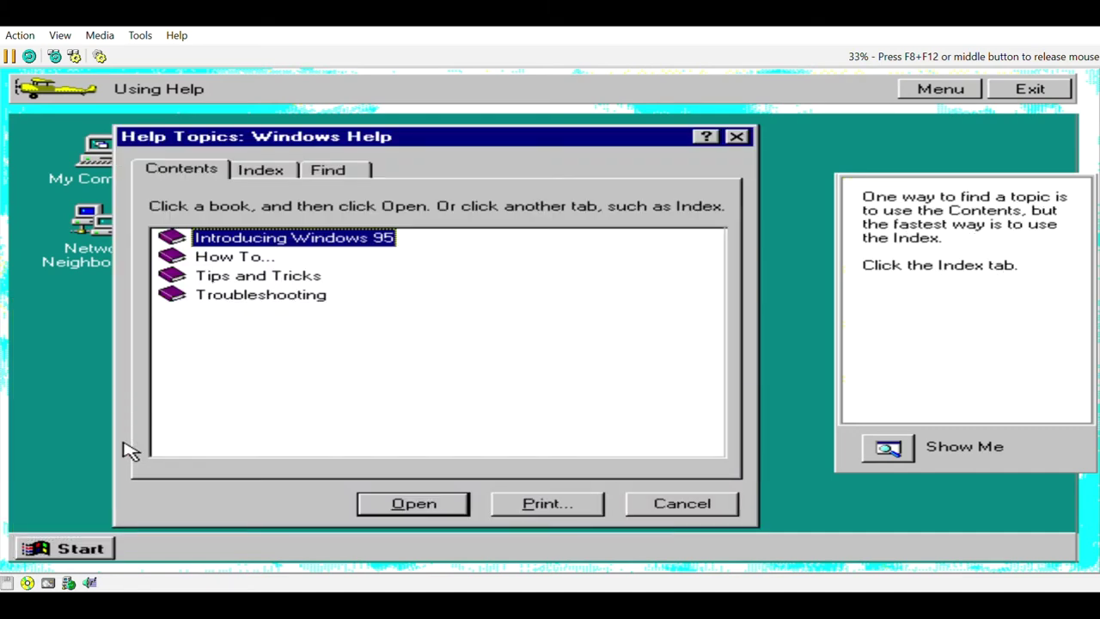
Look up "time" in the Help index and display its topic
left_click(256, 158)
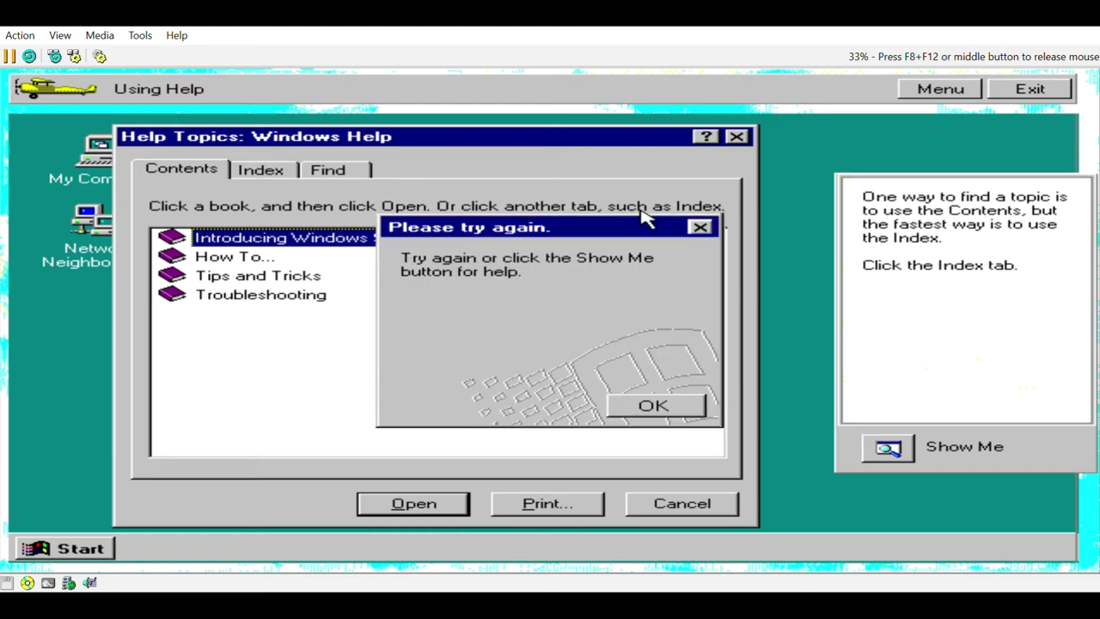
left_click(702, 227)
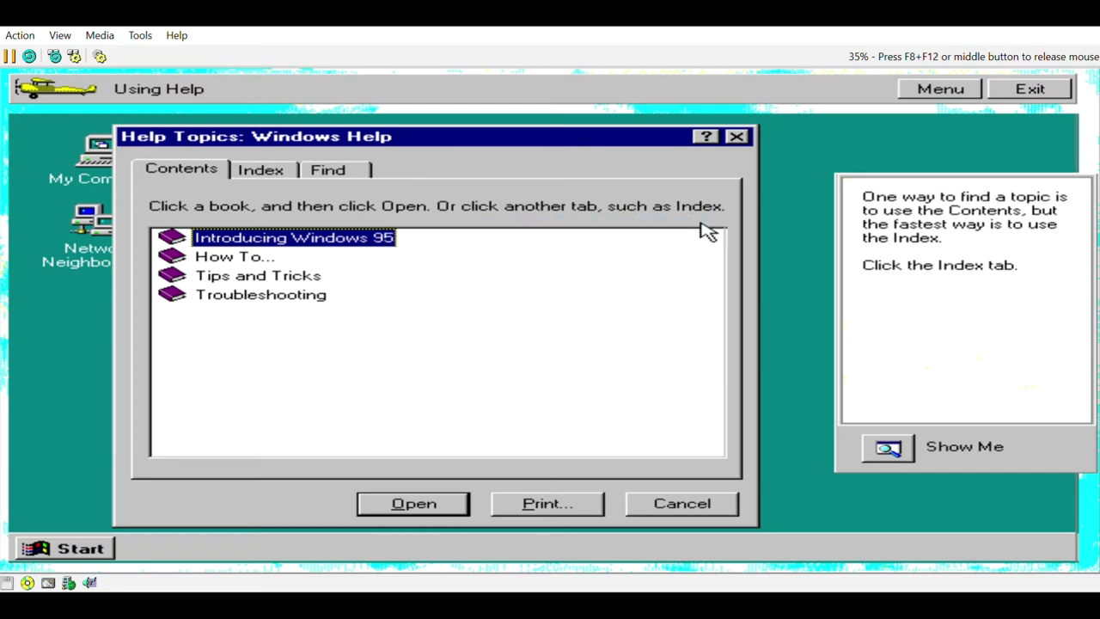
left_click(246, 177)
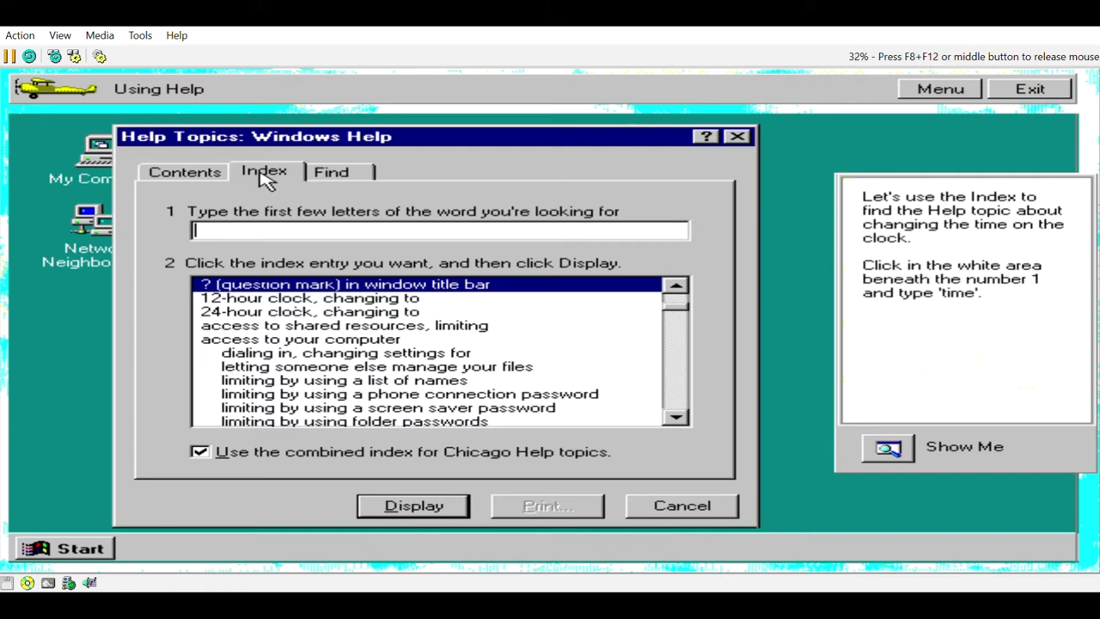
type("time")
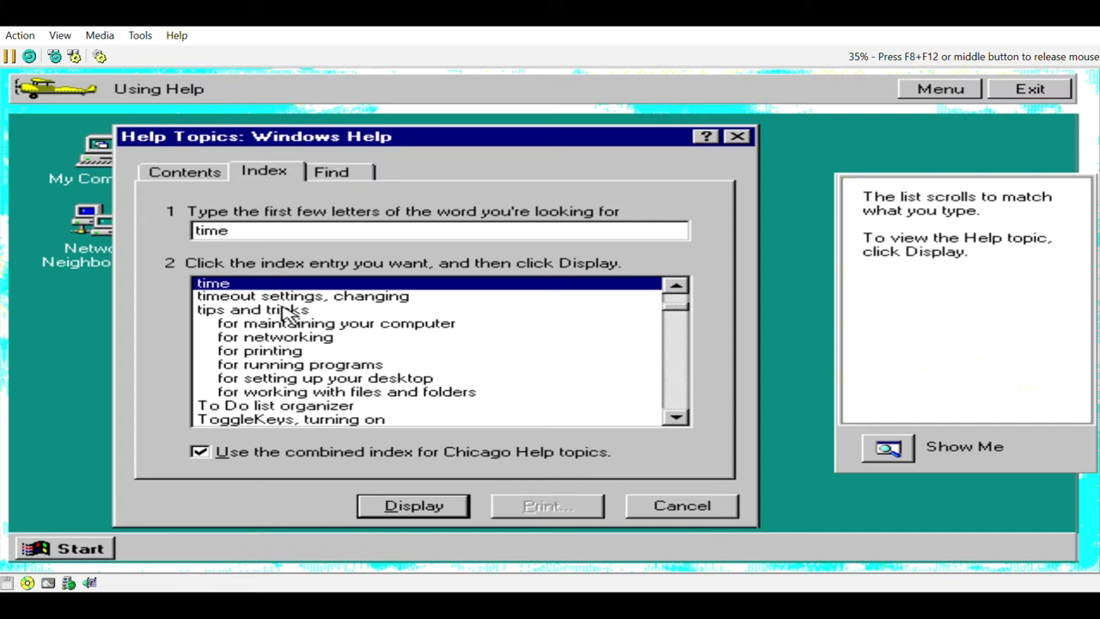
left_click(415, 507)
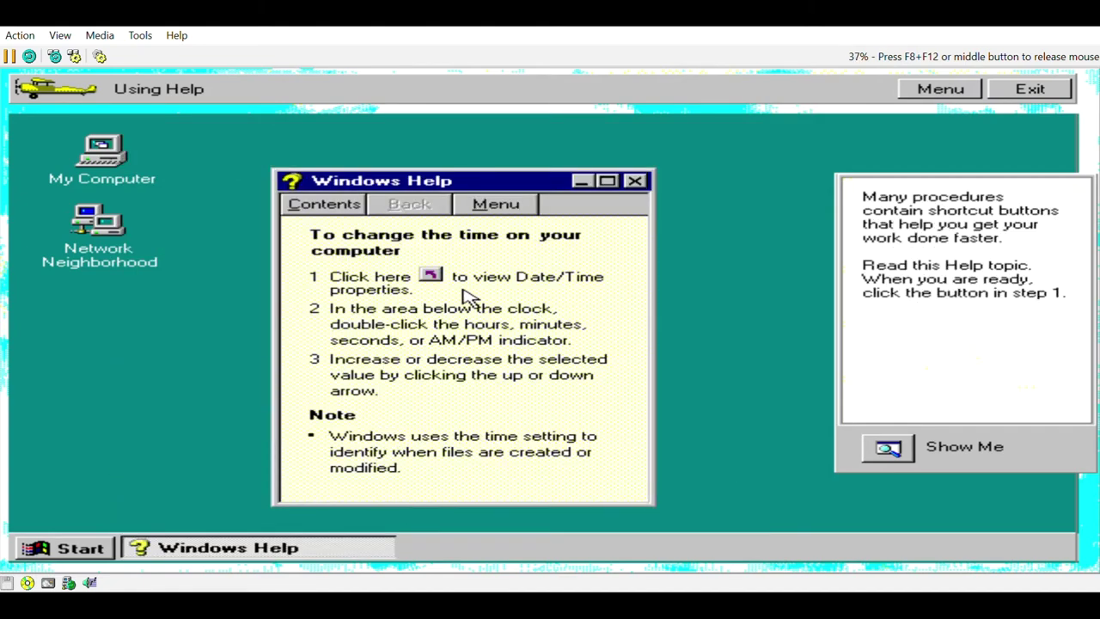
Open the Date/Time properties from the Help topic and close the Windows Help window
left_click(434, 279)
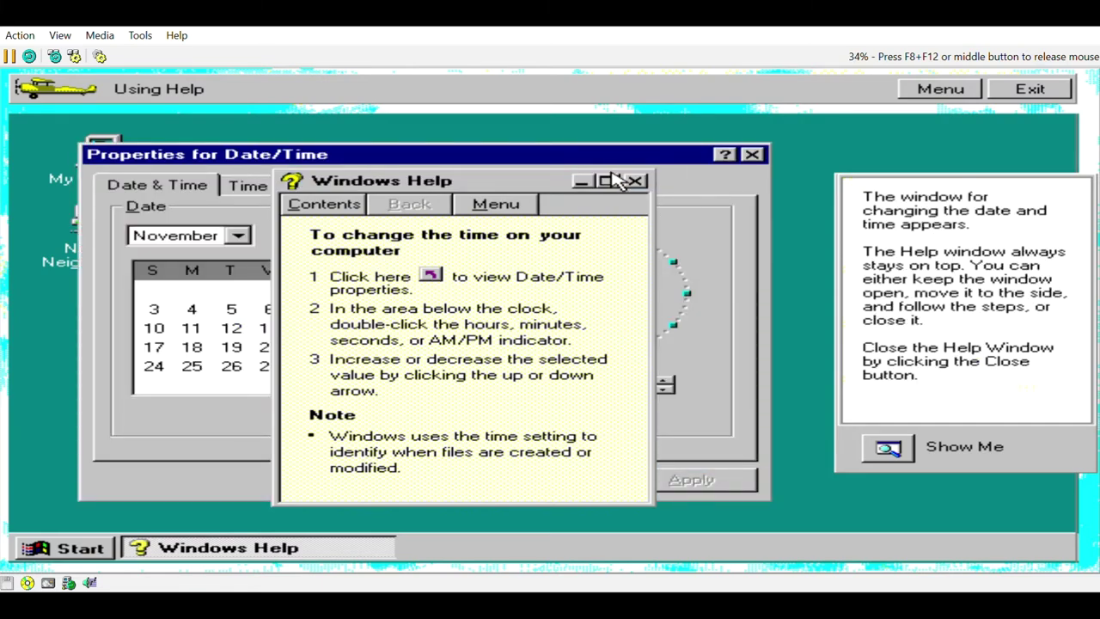
left_click(635, 181)
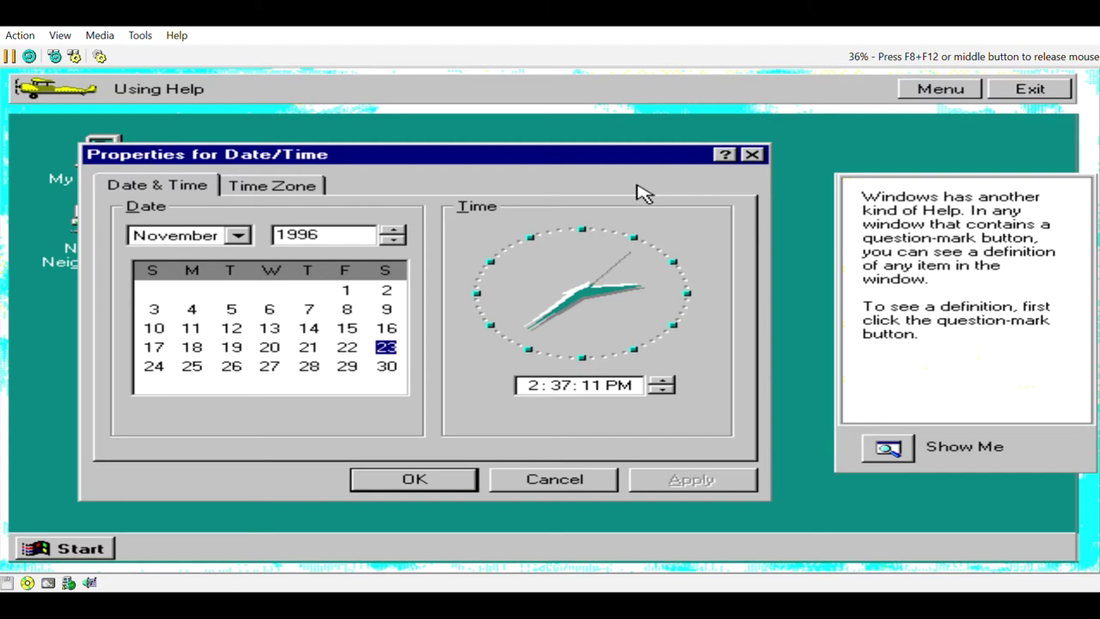
left_click(745, 157)
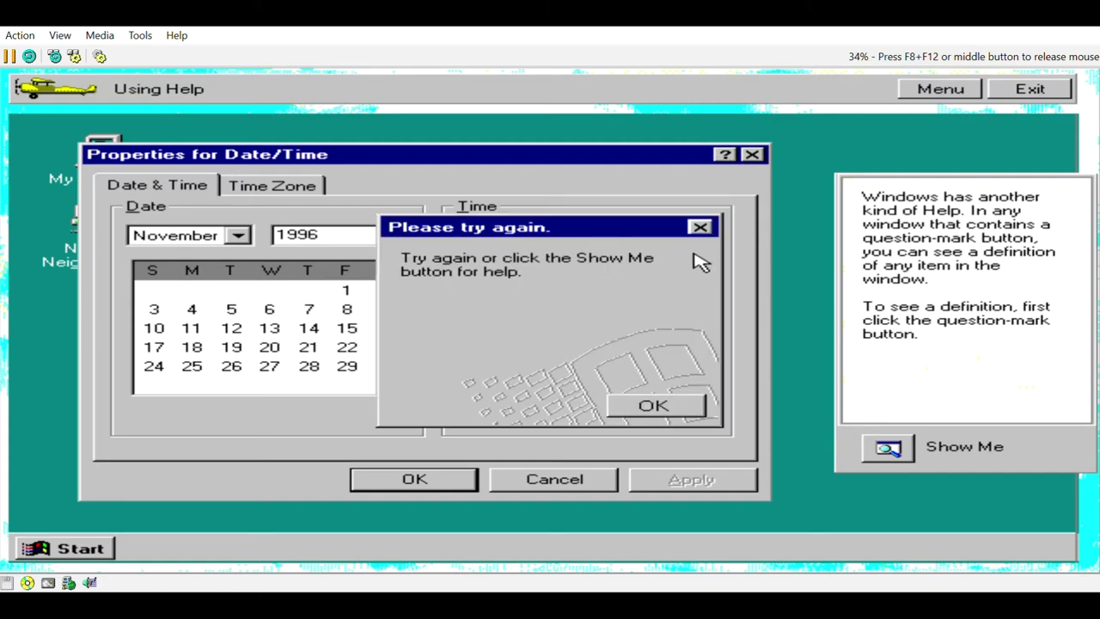
left_click(700, 227)
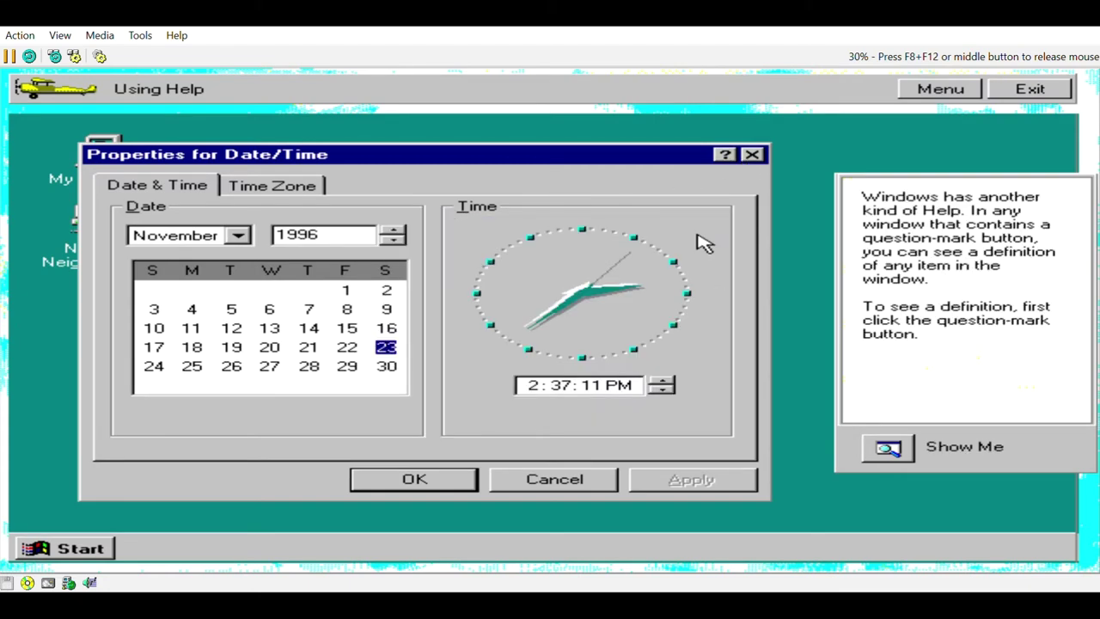
Show the question-mark help definition of the clock in the Date/Time properties, then dismiss the definition and cancel the dialog
left_click(726, 156)
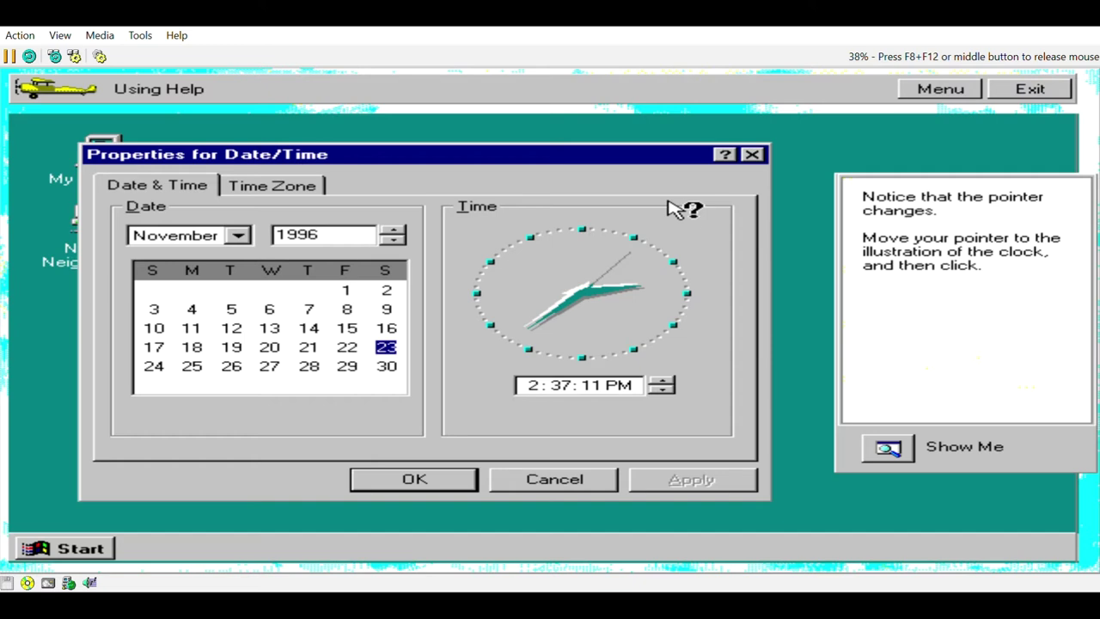
left_click(620, 306)
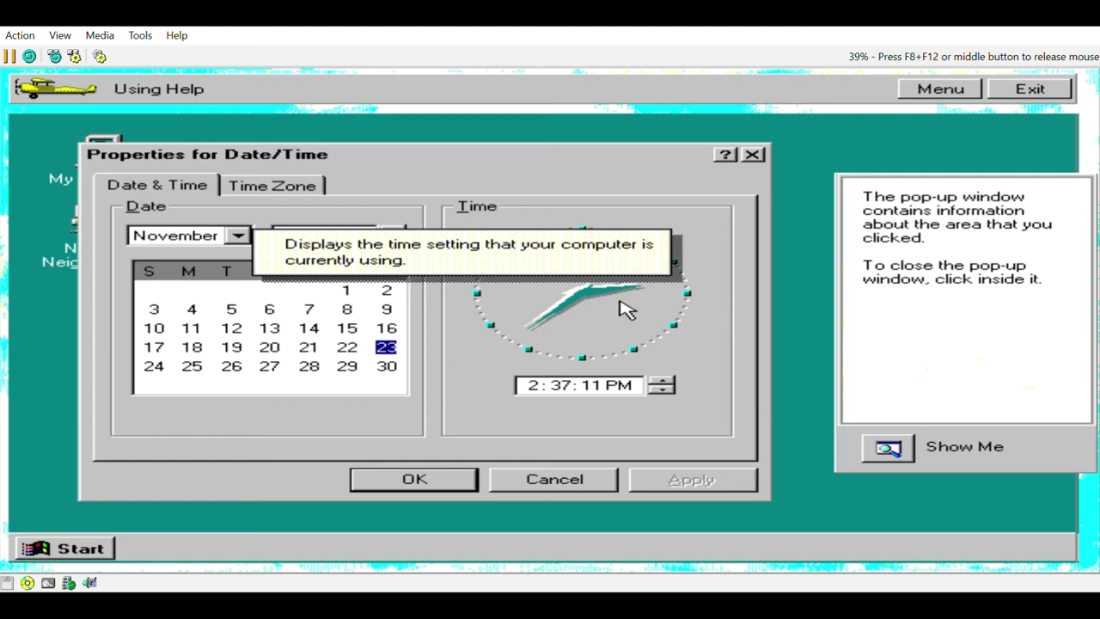
left_click(666, 259)
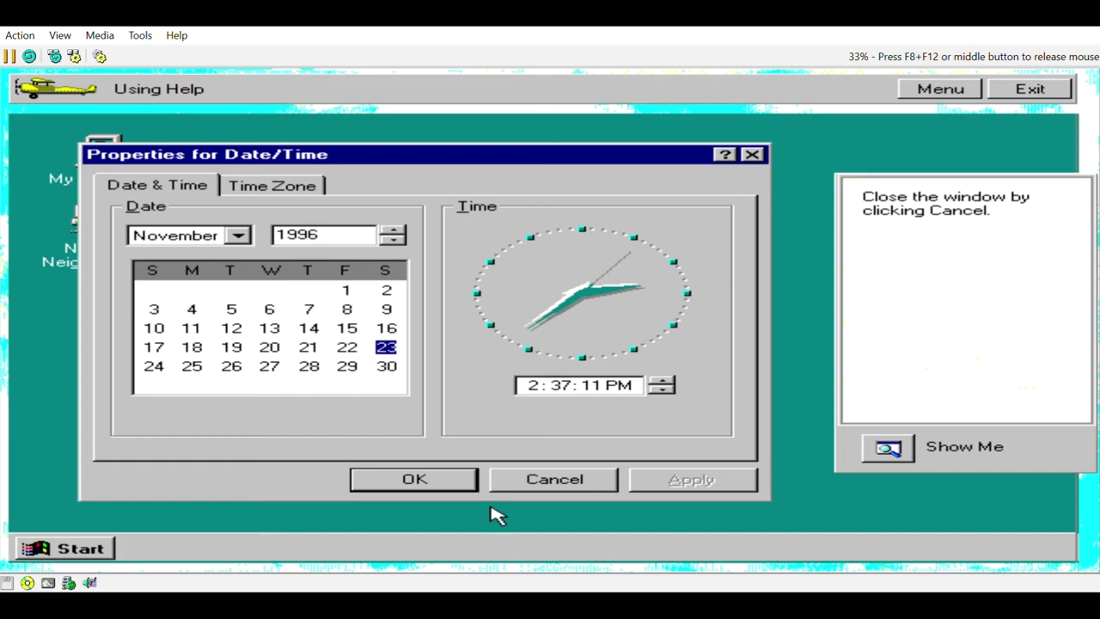
left_click(555, 485)
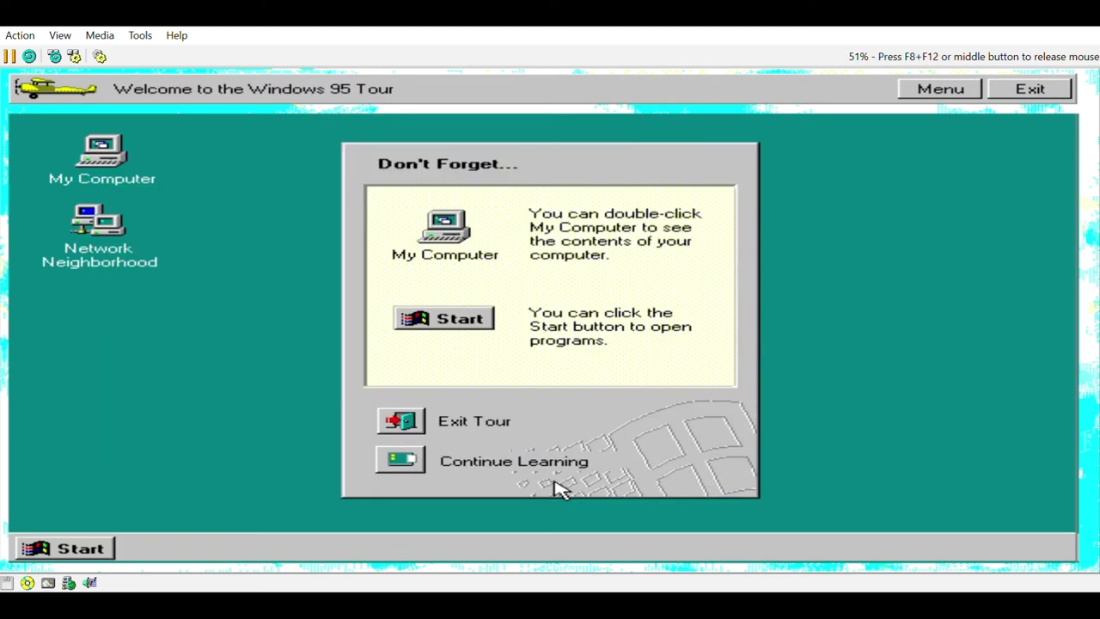
Exit the Windows 95 Tour and close the Welcome window to reach the desktop
left_click(385, 464)
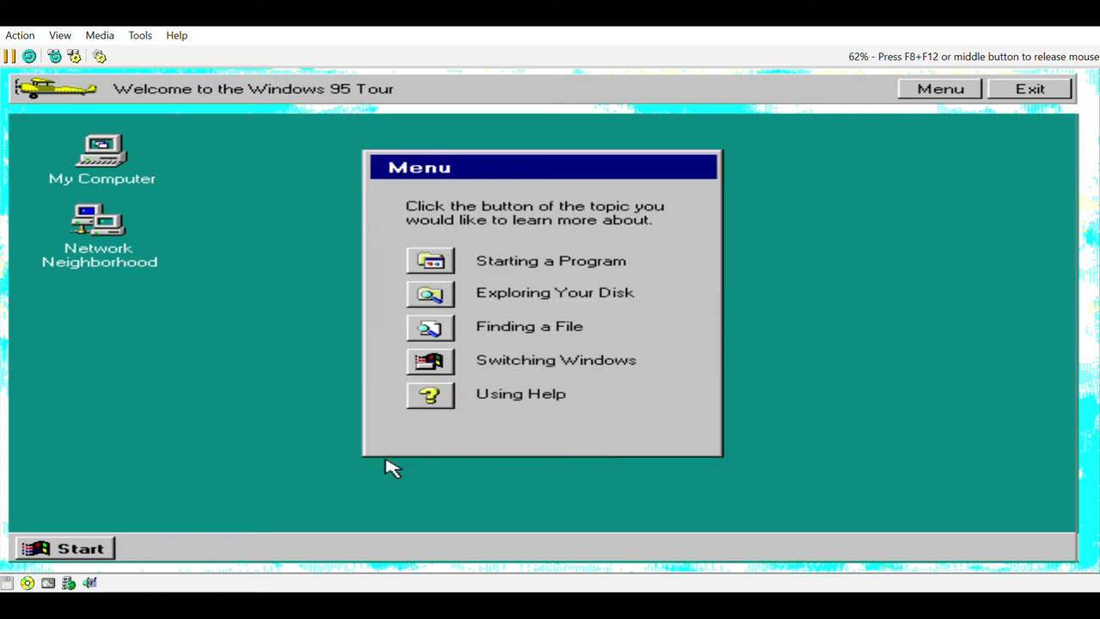
key("Escape")
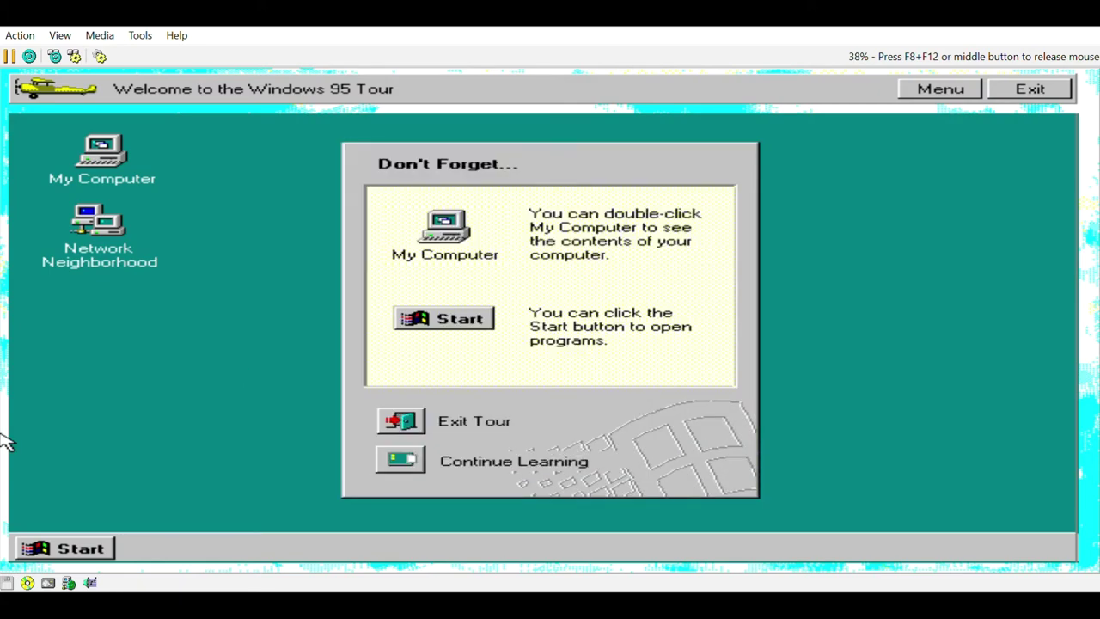
left_click(409, 429)
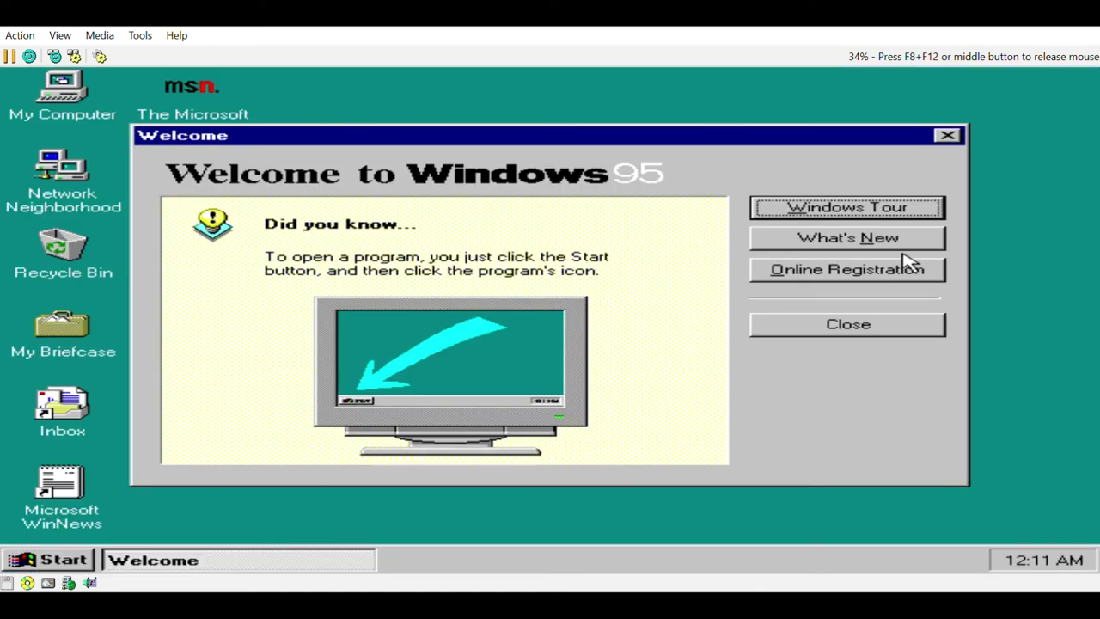
left_click(917, 331)
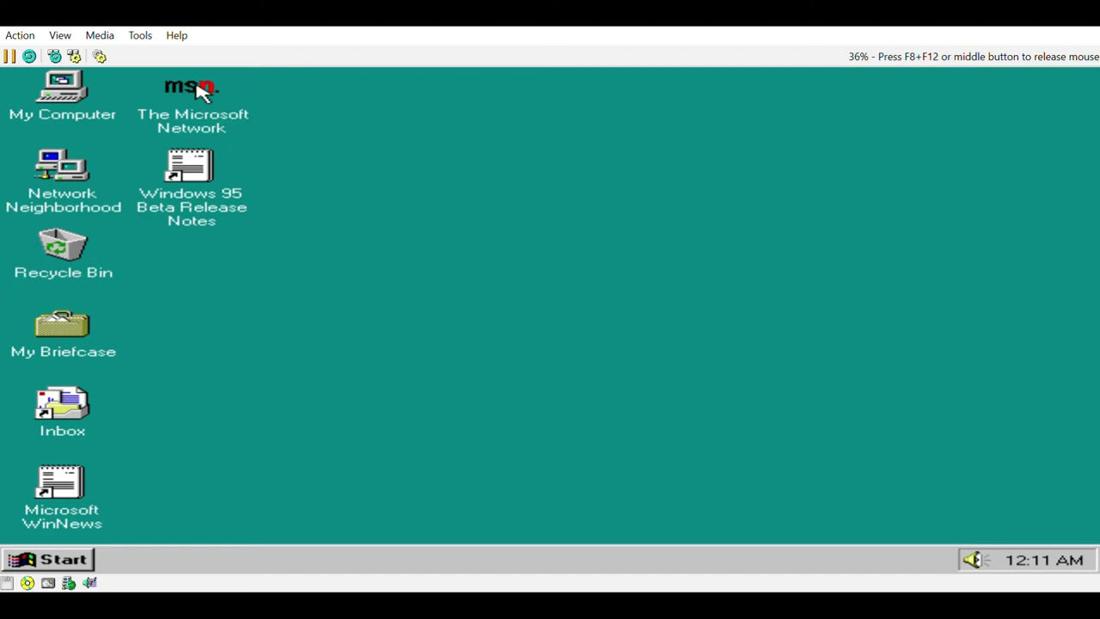
View the Microsoft WinNews document from the desktop and close it
left_click(74, 514)
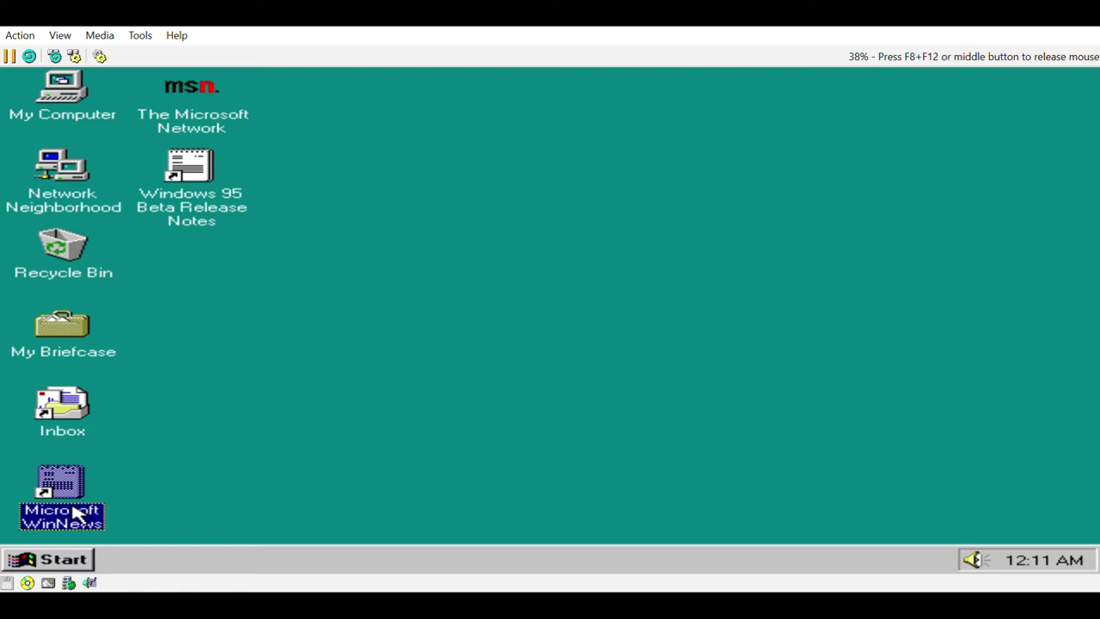
double_click(74, 484)
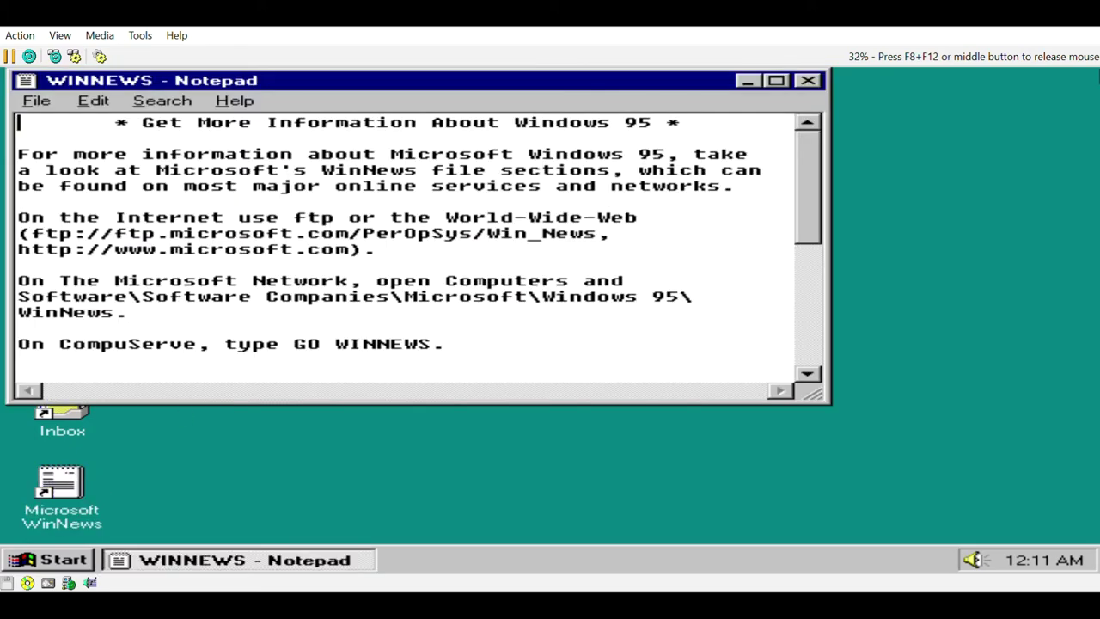
left_click(808, 81)
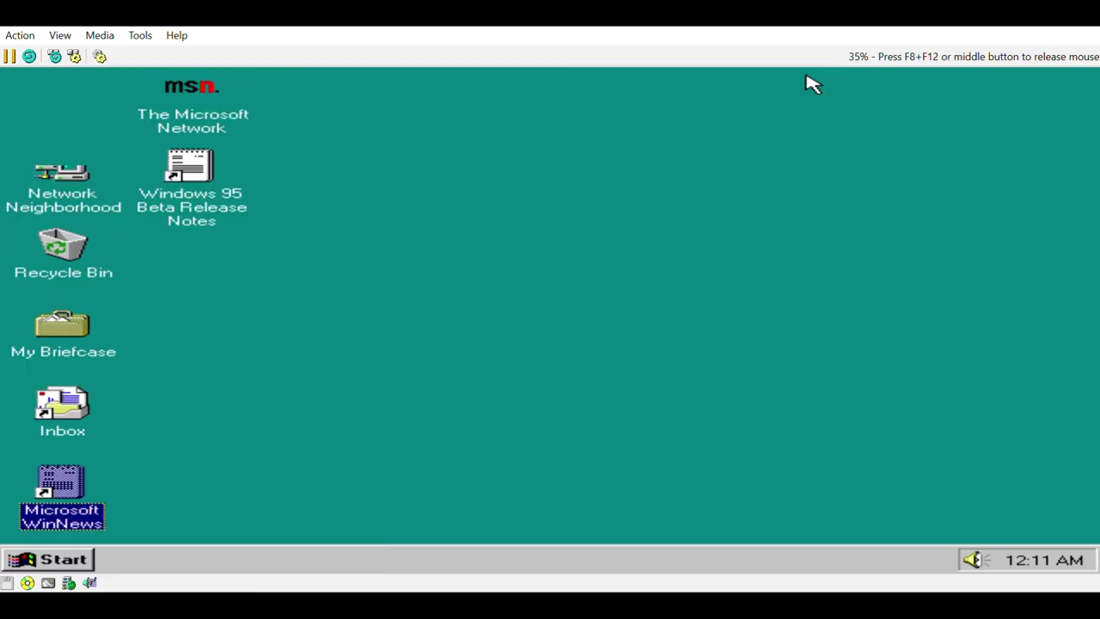
Open the Windows 95 Beta Release Notes, accepting WordPad as the reader, and close the WordPad window
double_click(199, 172)
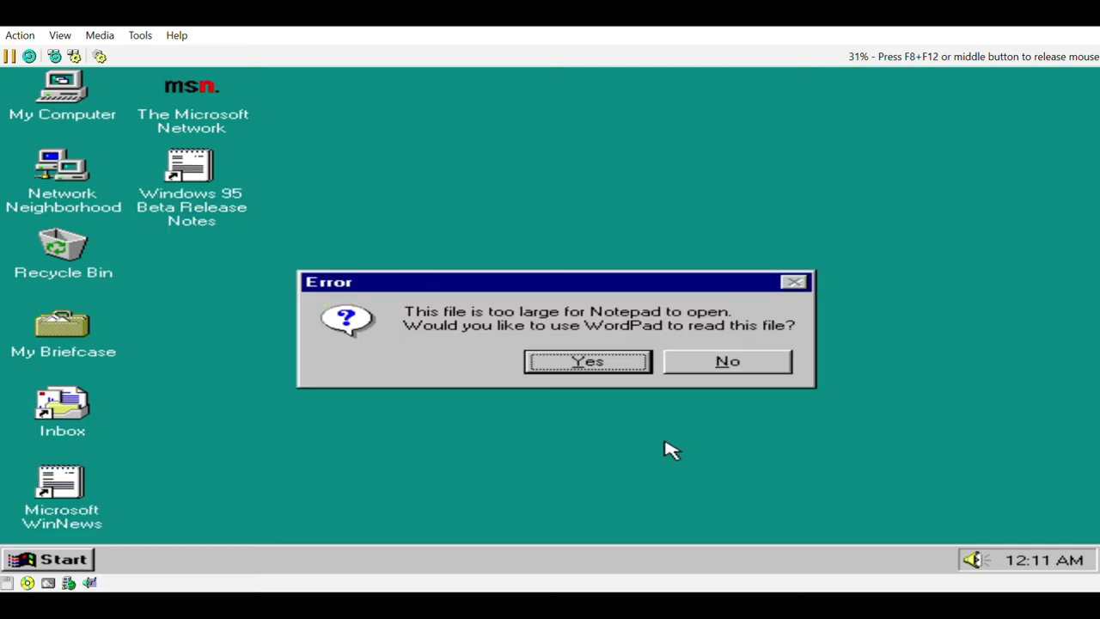
left_click(599, 361)
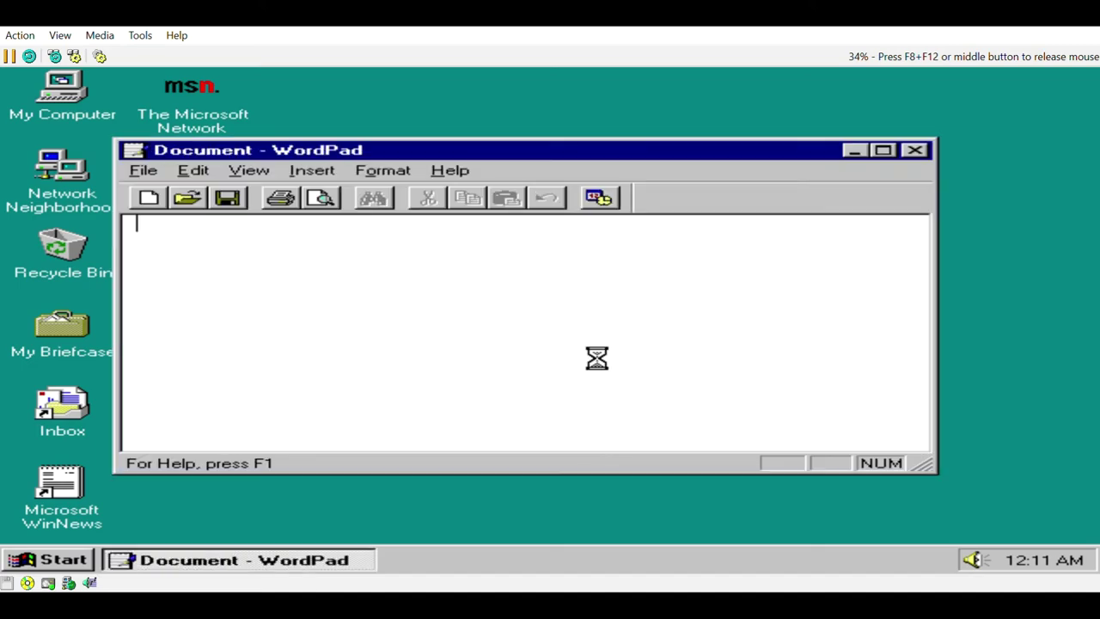
left_click(916, 150)
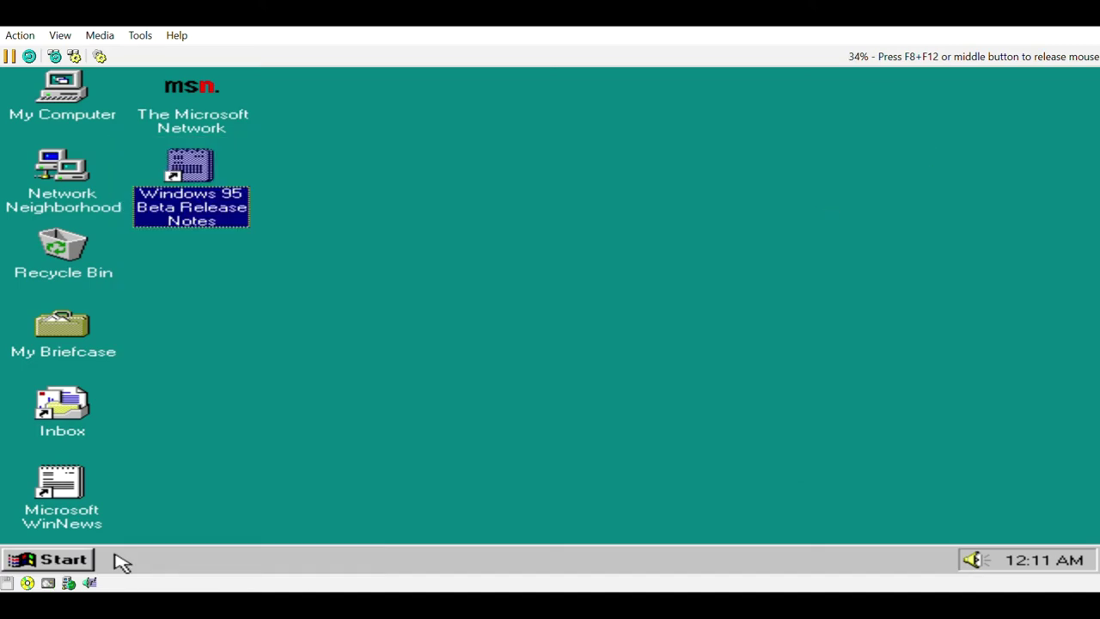
left_click(356, 432)
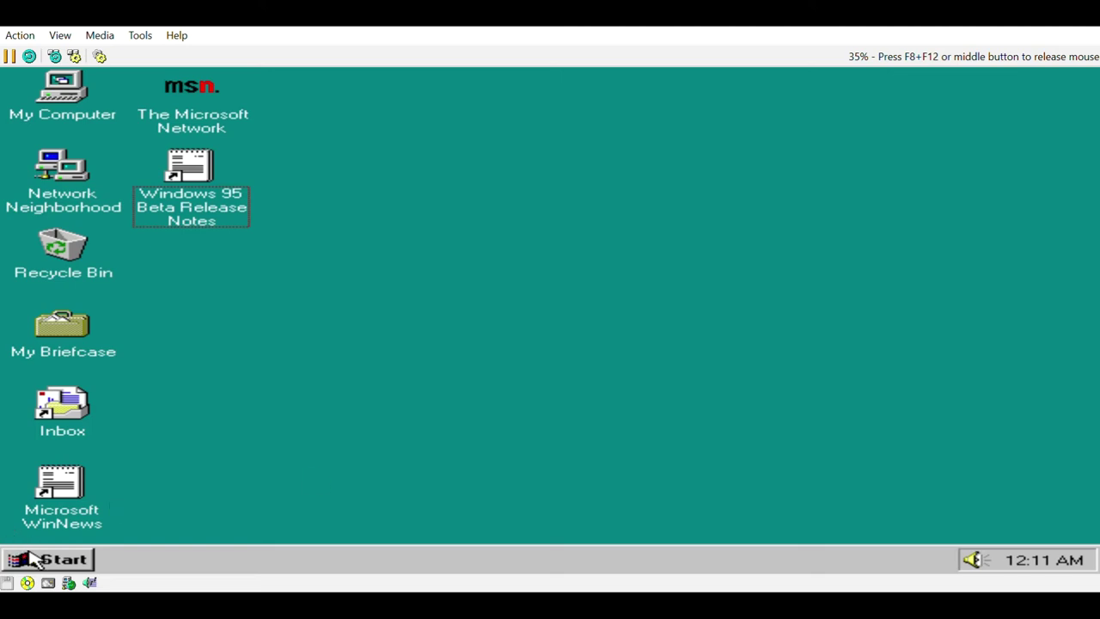
Open the Inbox from the desktop and cancel the Microsoft Exchange setup, dismissing the remaining message
left_click(77, 407)
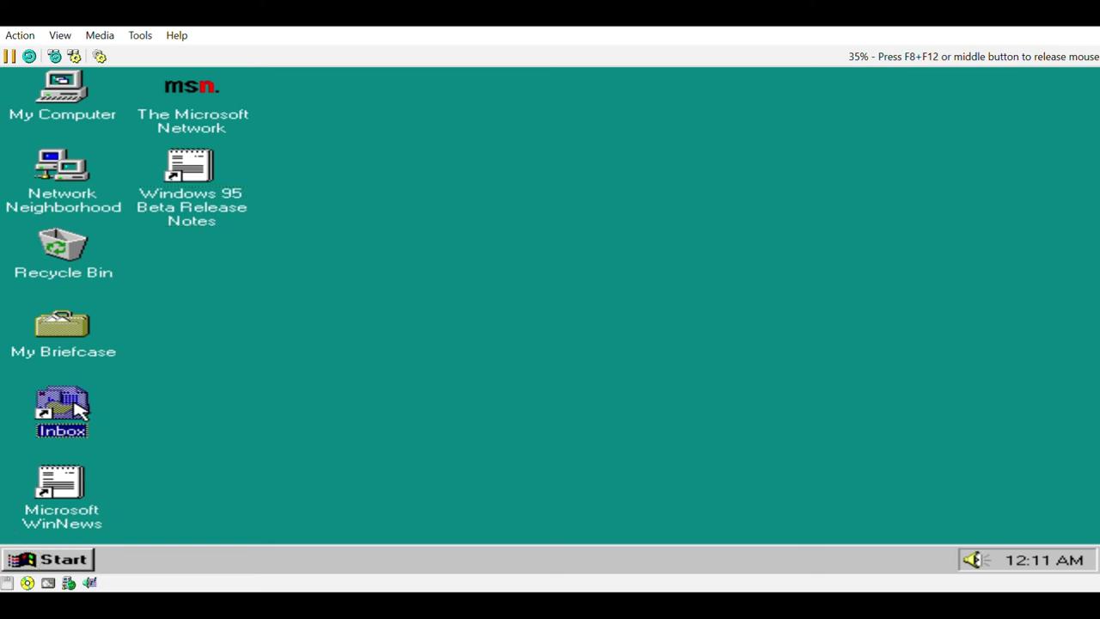
double_click(78, 408)
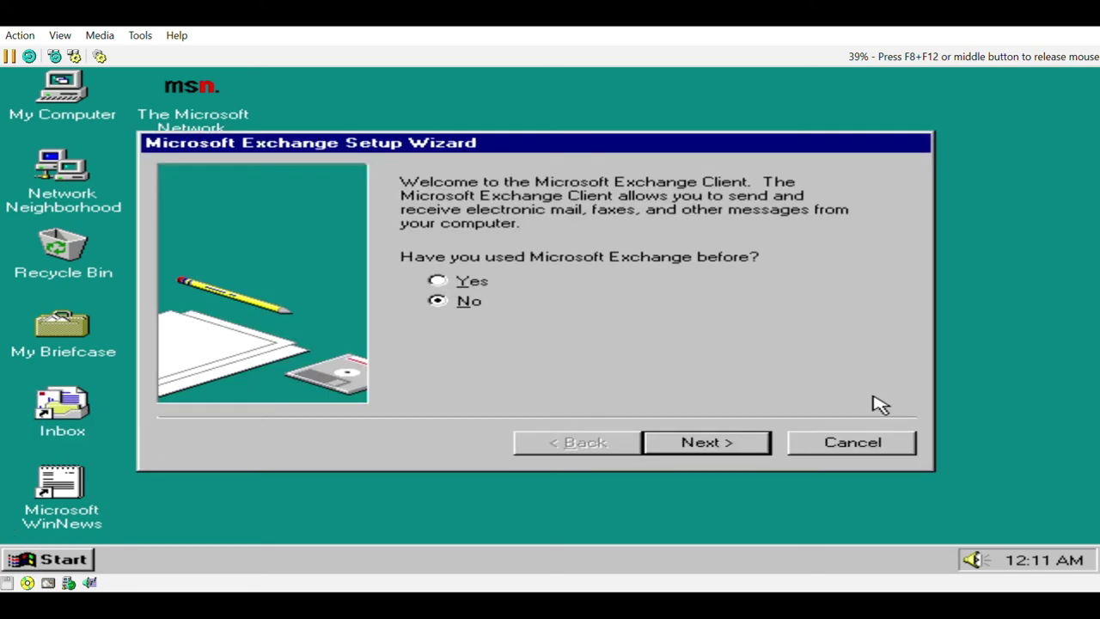
left_click(849, 447)
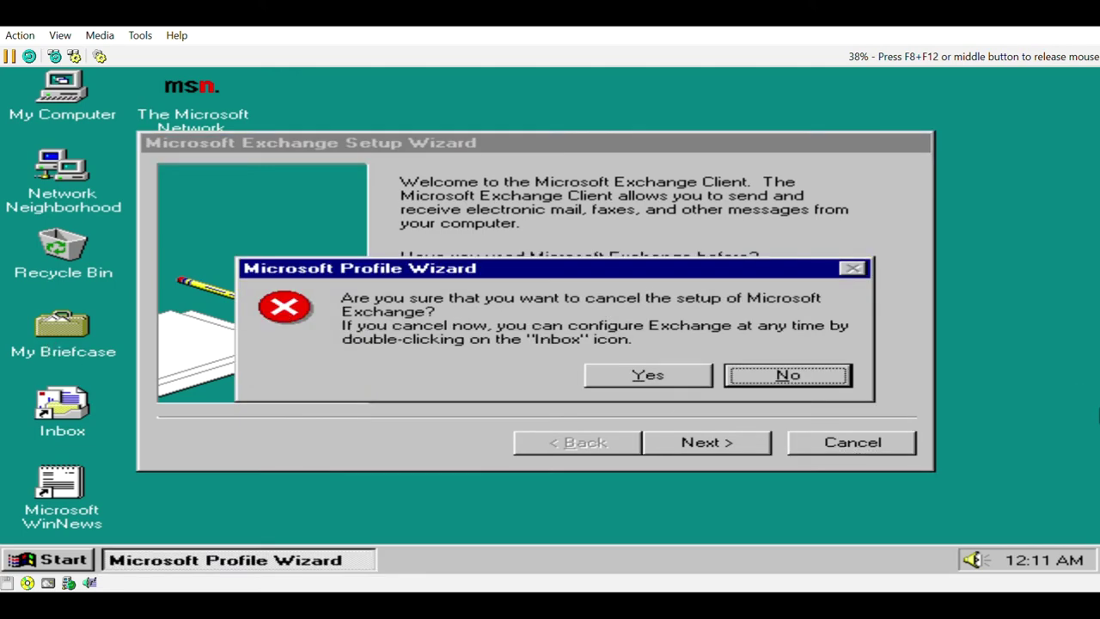
left_click(631, 380)
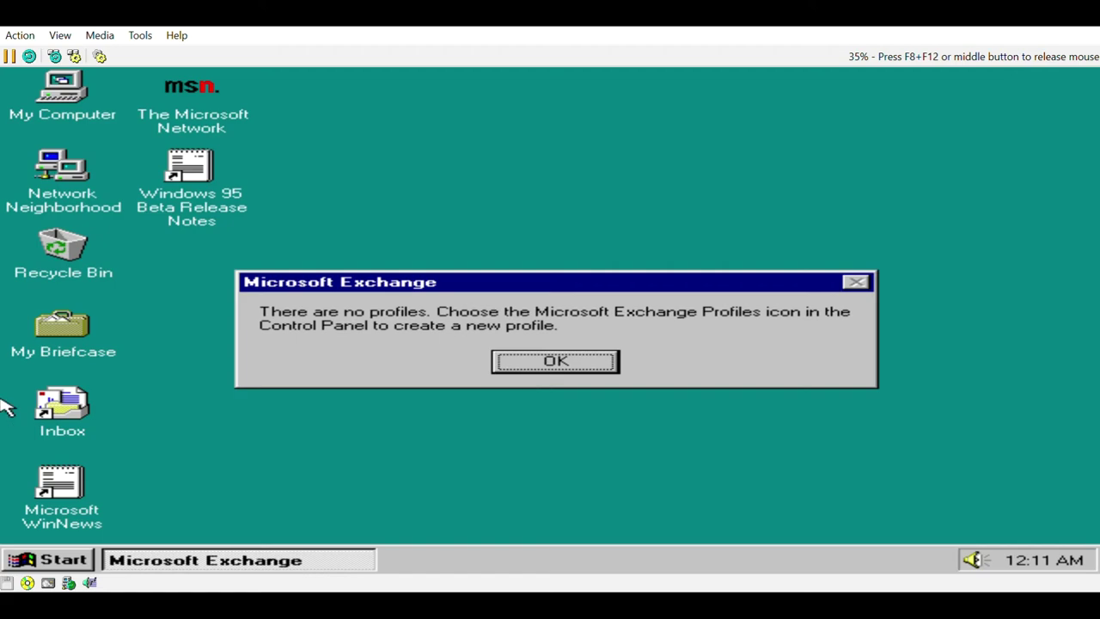
left_click(571, 363)
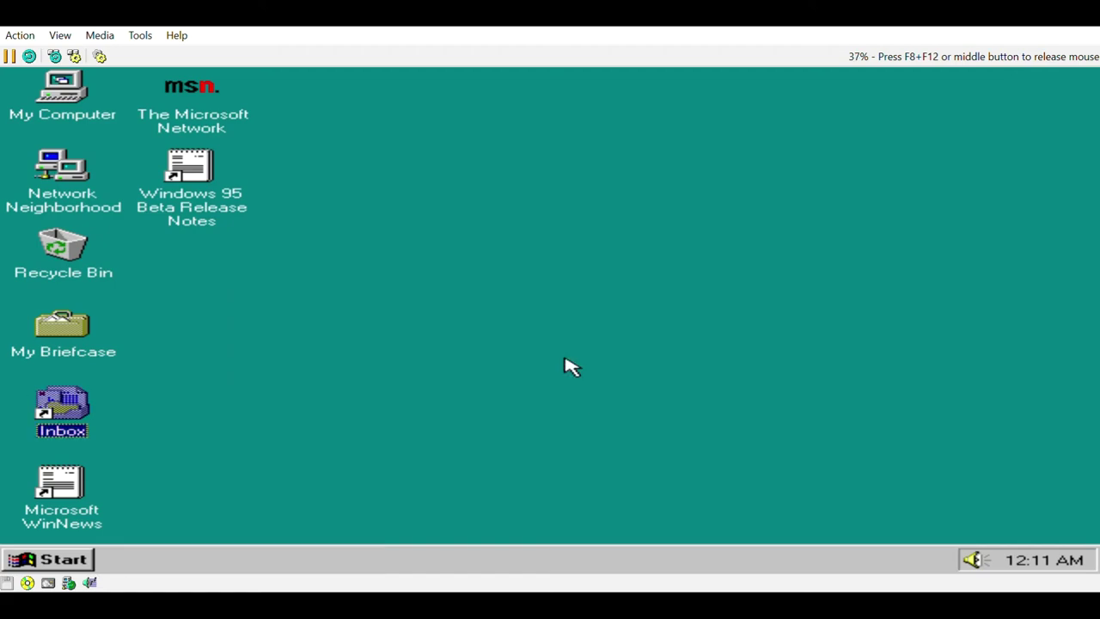
Open My Briefcase, finish its welcome wizard and close the Briefcase window
double_click(55, 335)
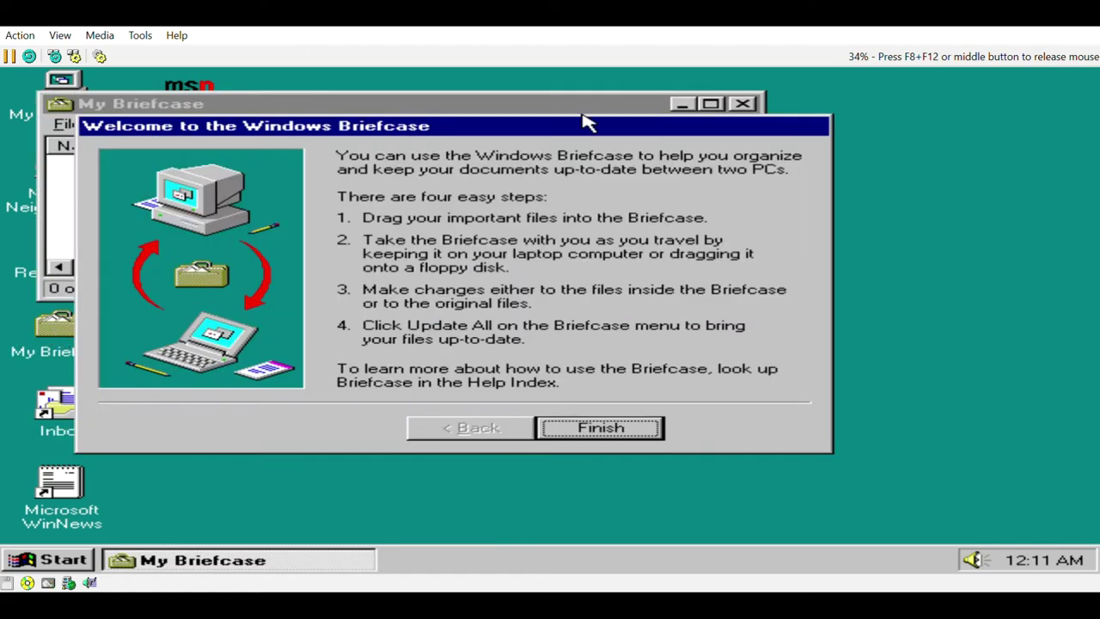
left_click(604, 430)
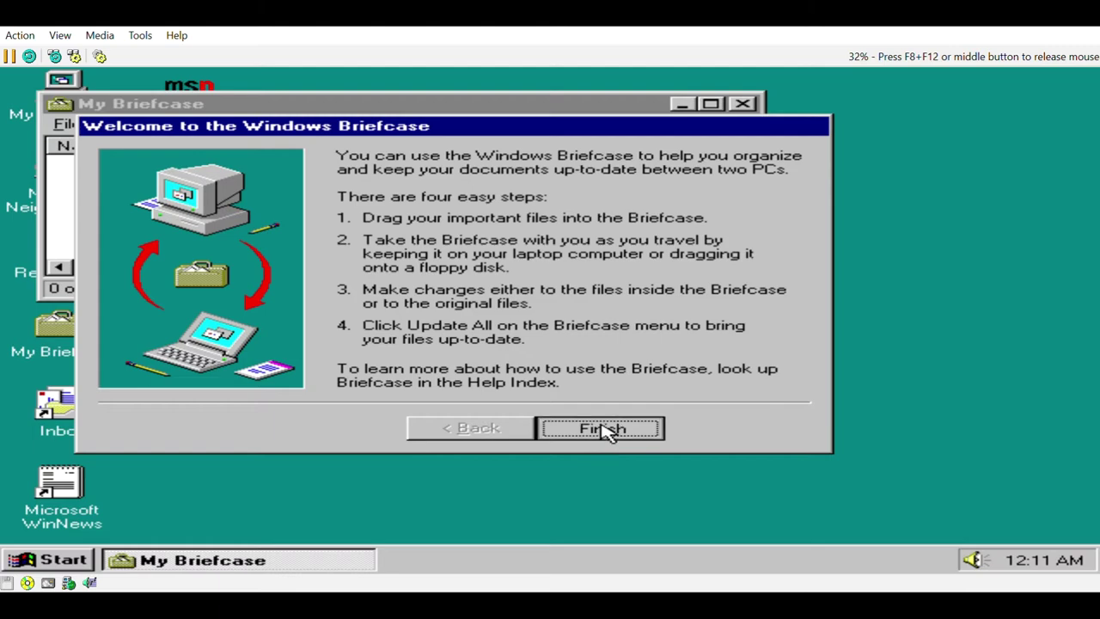
left_click(743, 104)
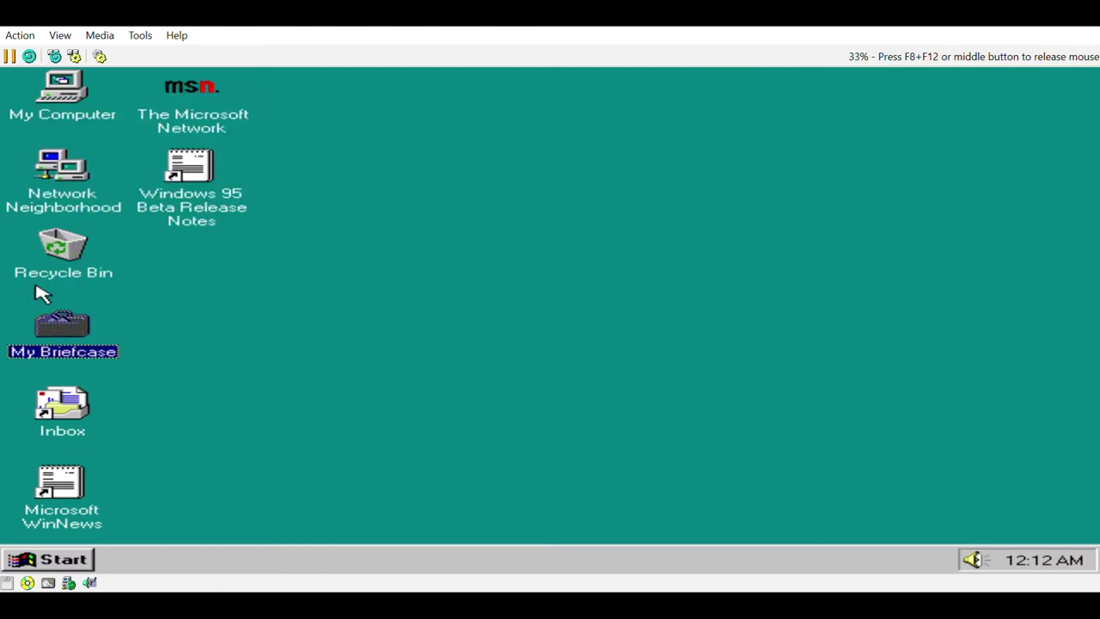
View the contents of the C: drive from My Computer and close the drive window
double_click(69, 94)
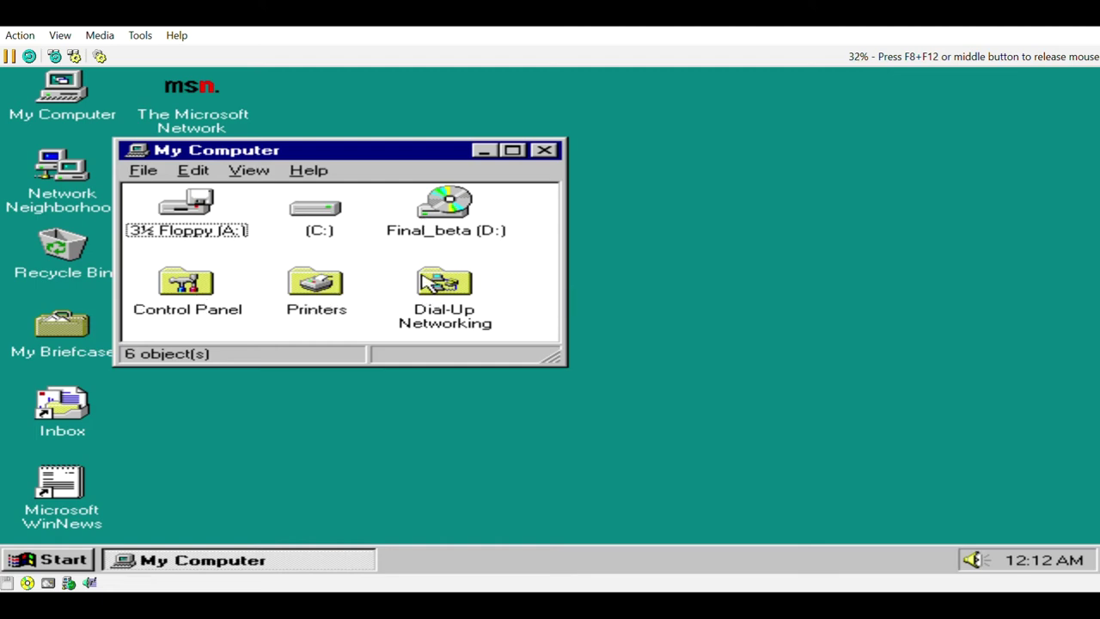
left_click(342, 227)
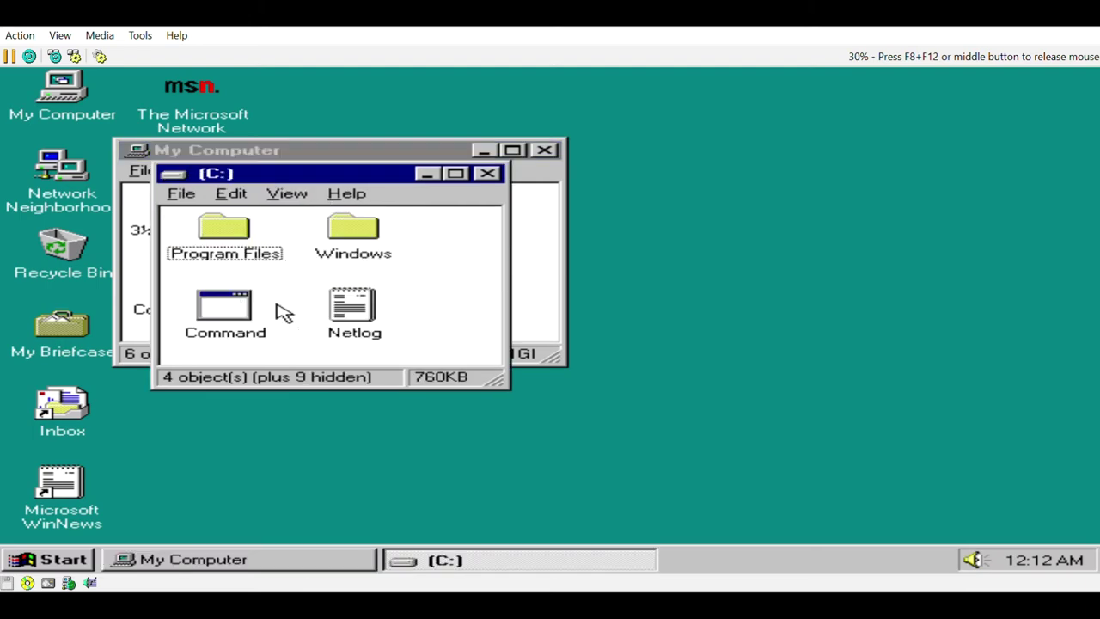
left_click(487, 173)
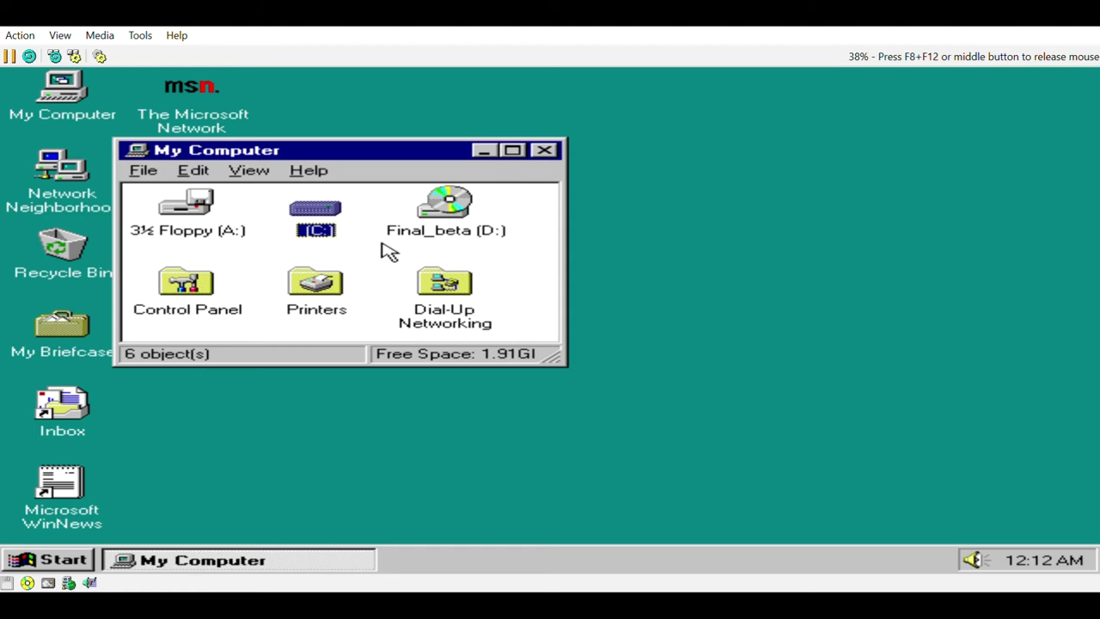
Open the Control Panel from My Computer and display its Accessibility Options
left_click(193, 300)
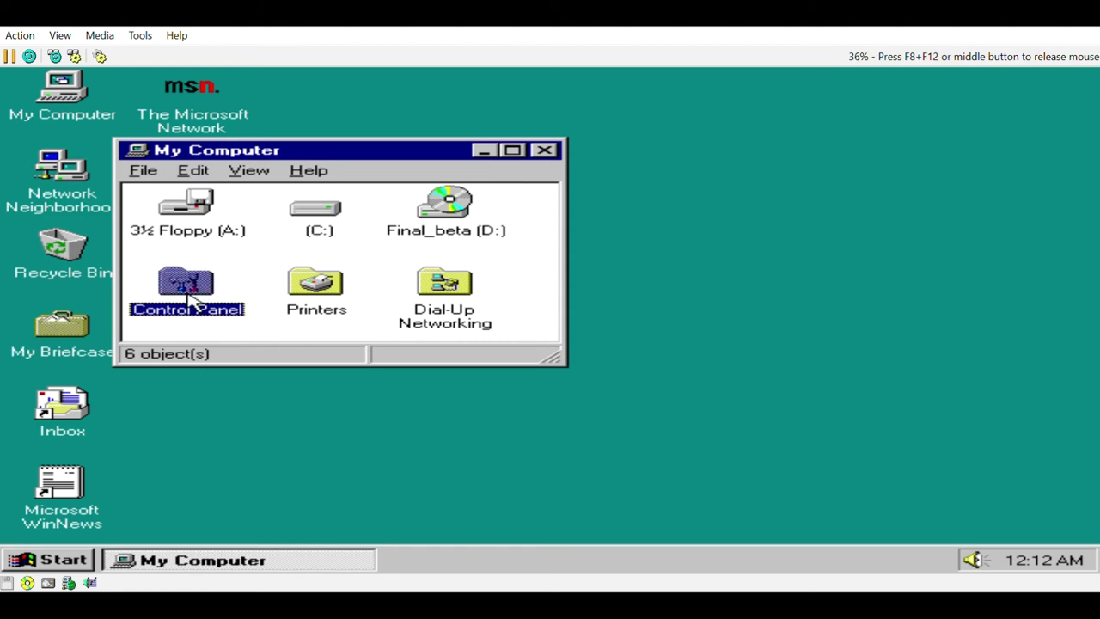
double_click(191, 292)
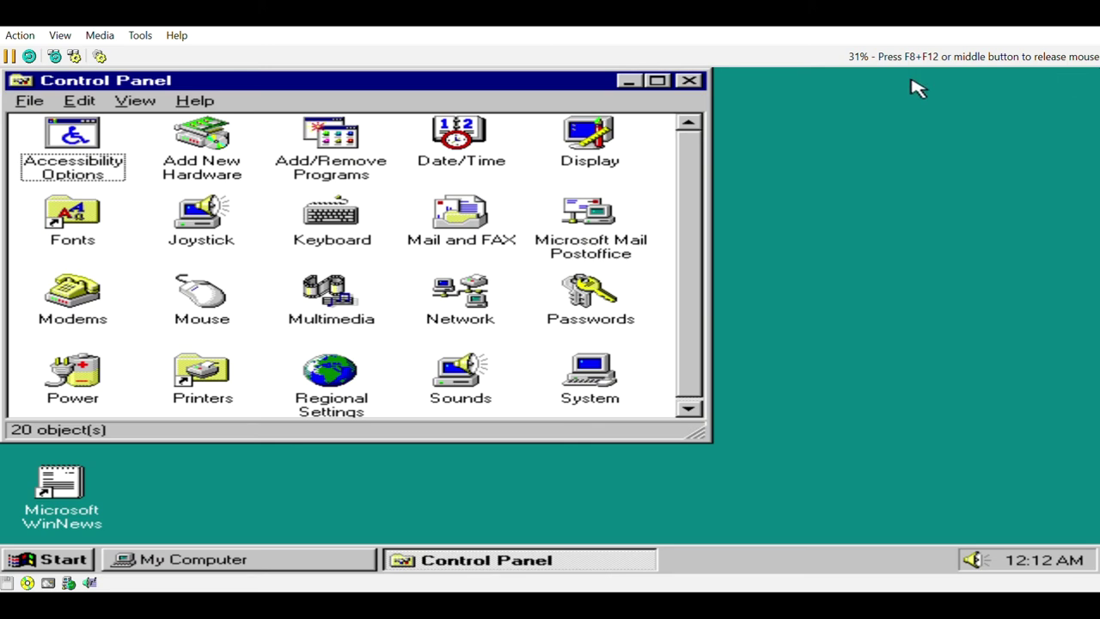
left_click(62, 146)
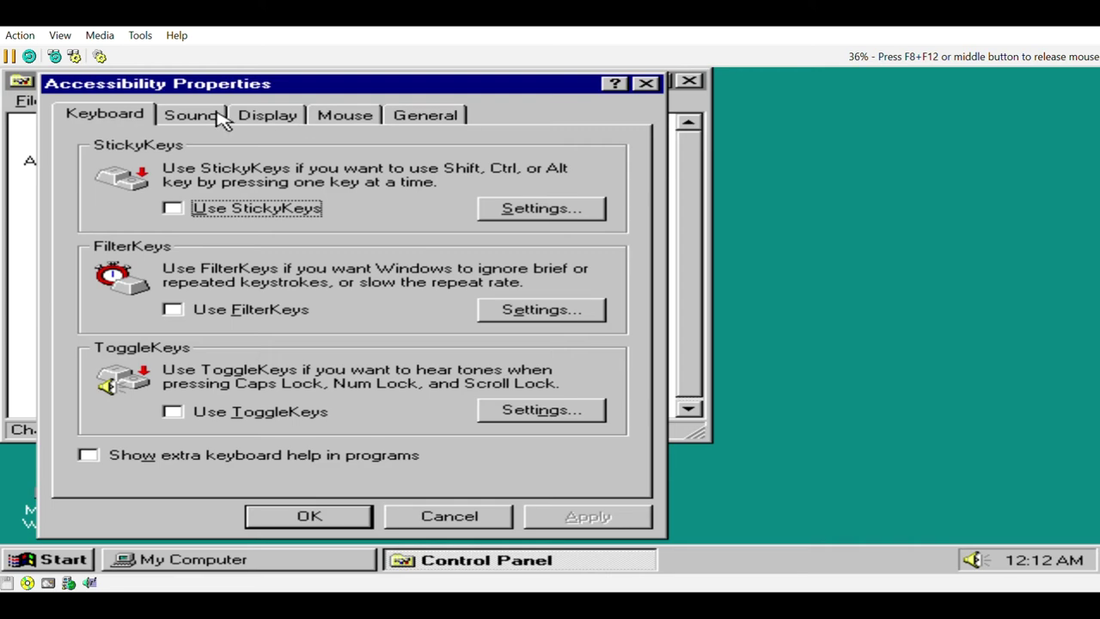
Examine the Sound, Display, Mouse and General settings in the Accessibility Properties
left_click(208, 121)
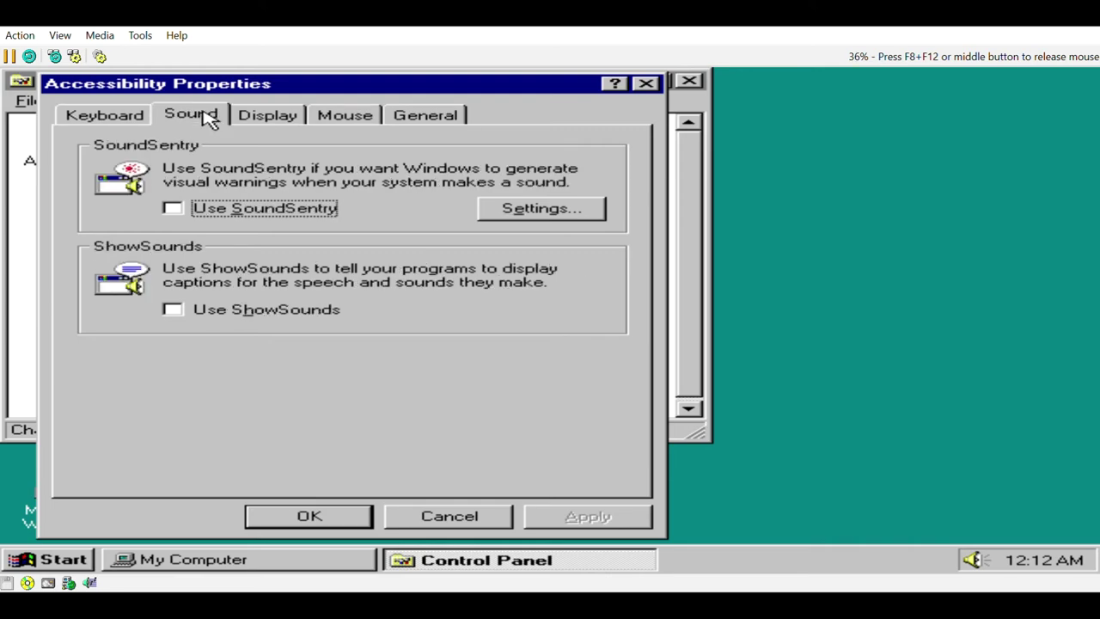
left_click(266, 113)
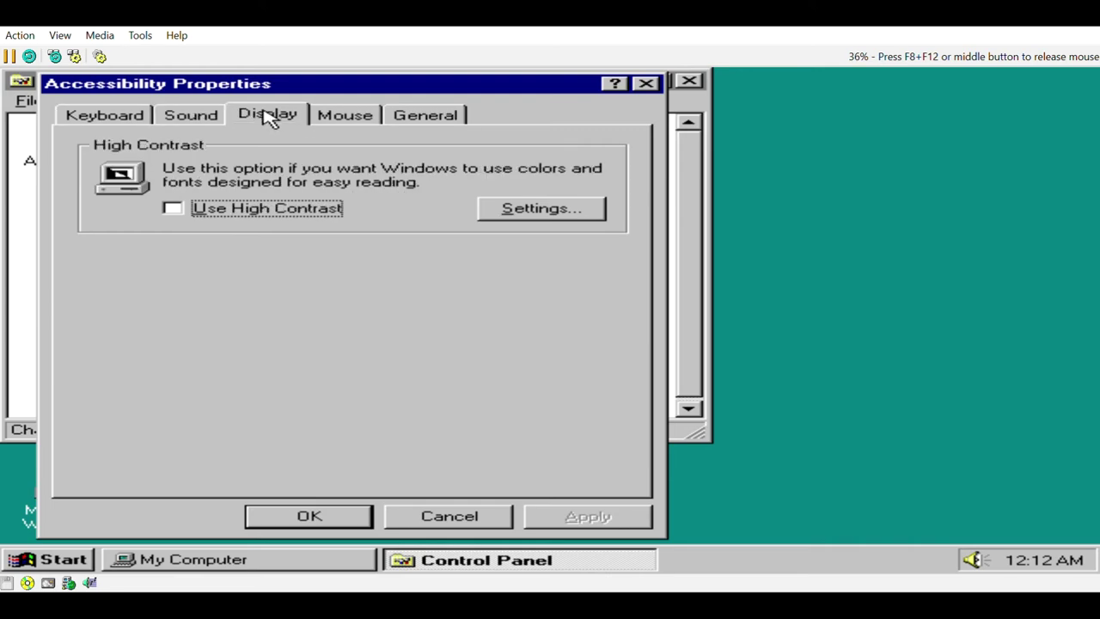
left_click(332, 126)
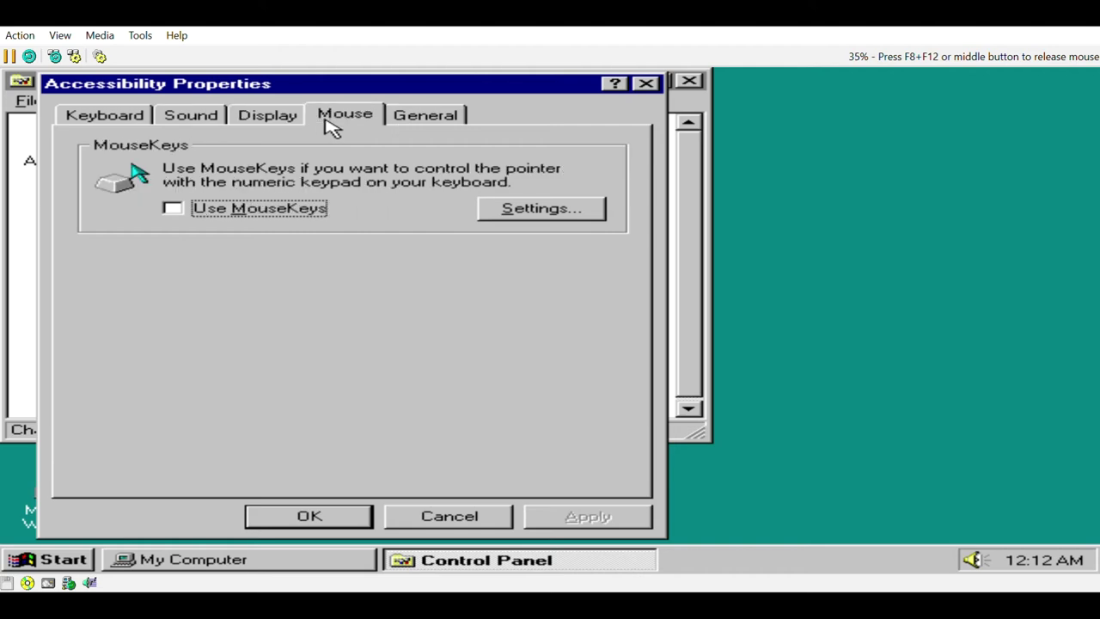
left_click(258, 123)
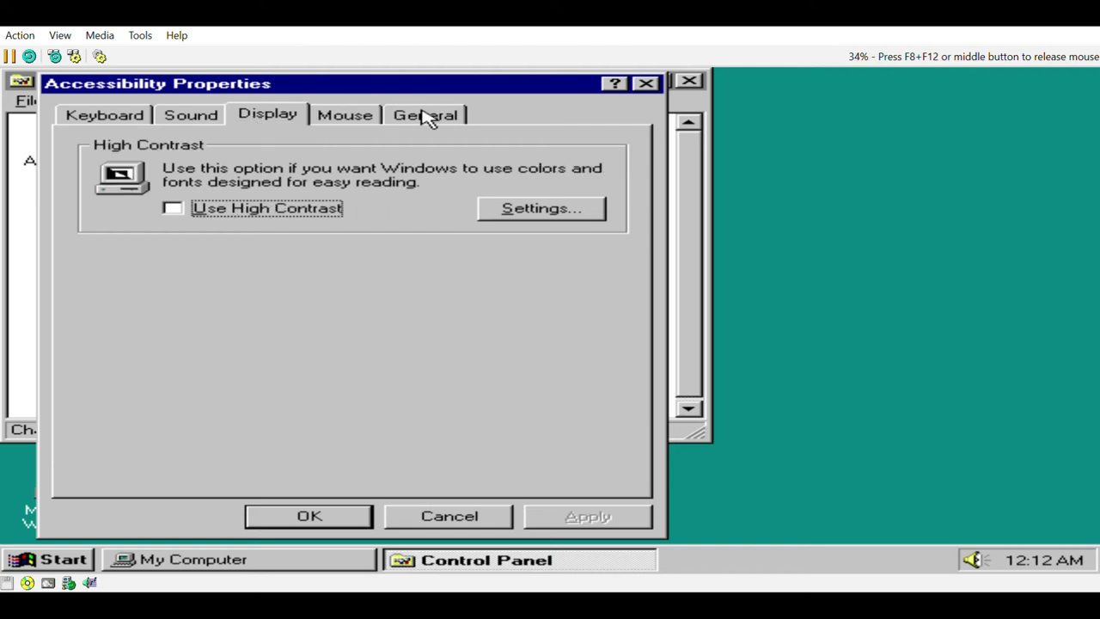
left_click(369, 119)
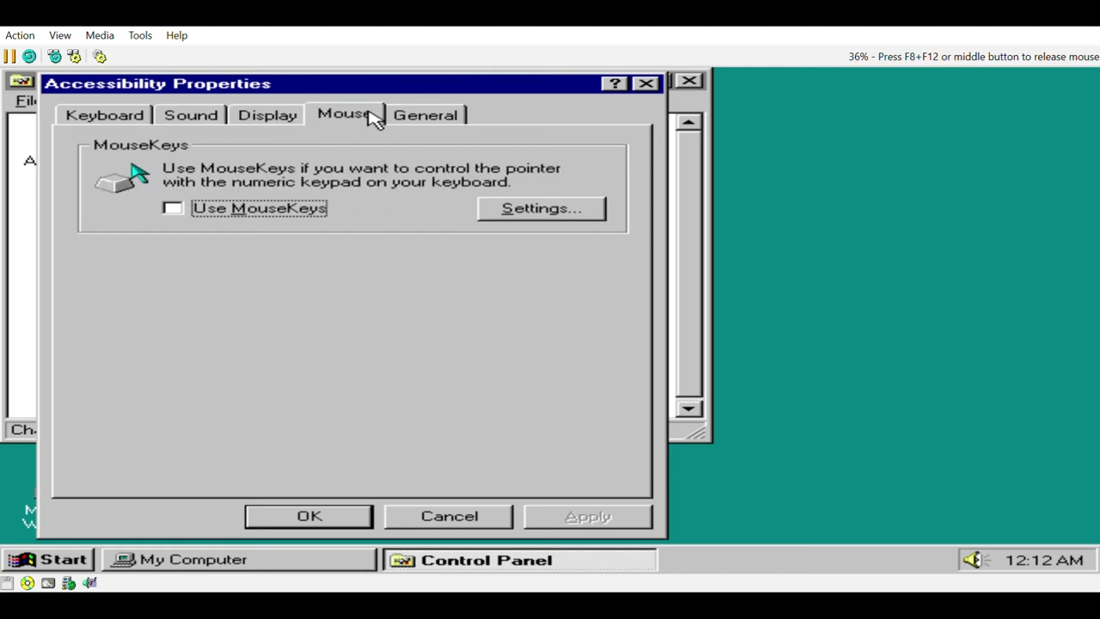
left_click(412, 116)
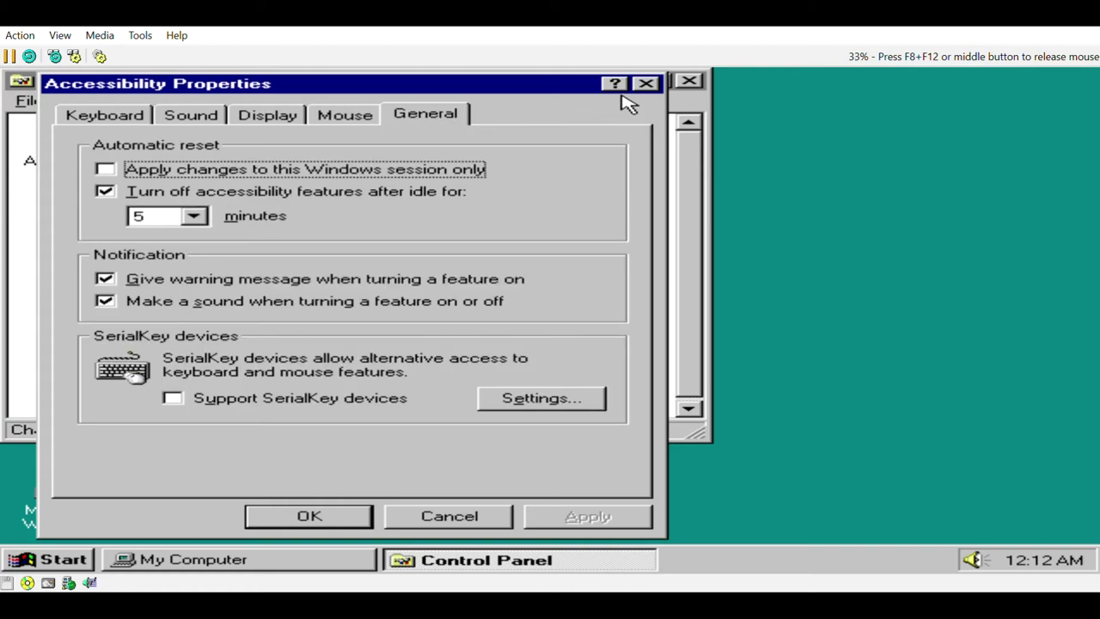
Close the Accessibility Properties, and open the Add New Hardware Wizard and cancel it
left_click(647, 84)
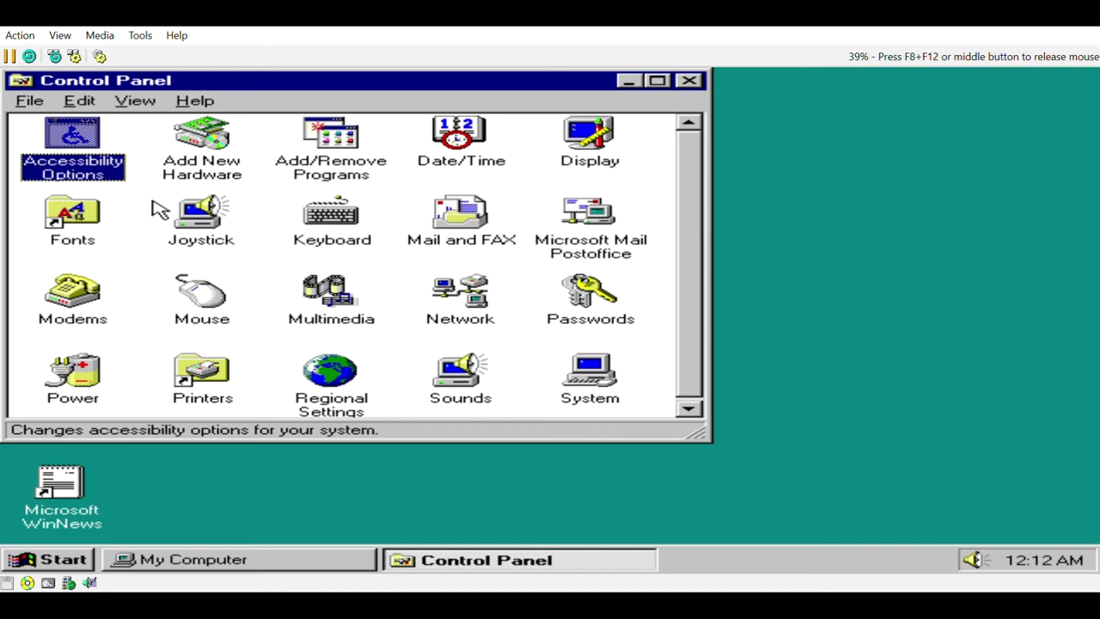
left_click(213, 139)
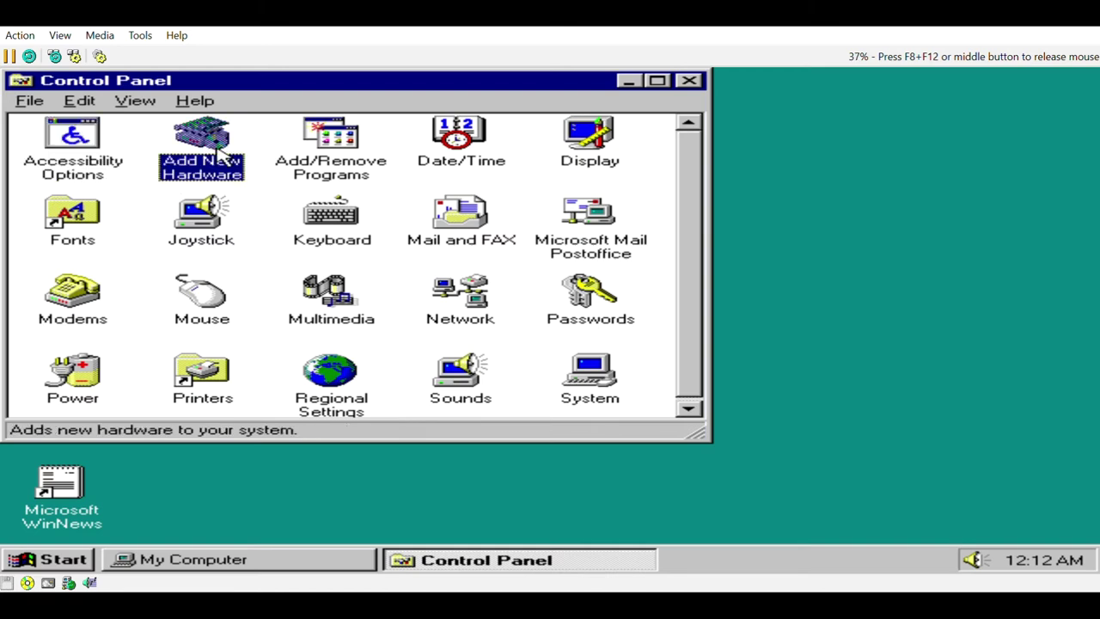
left_click(256, 156)
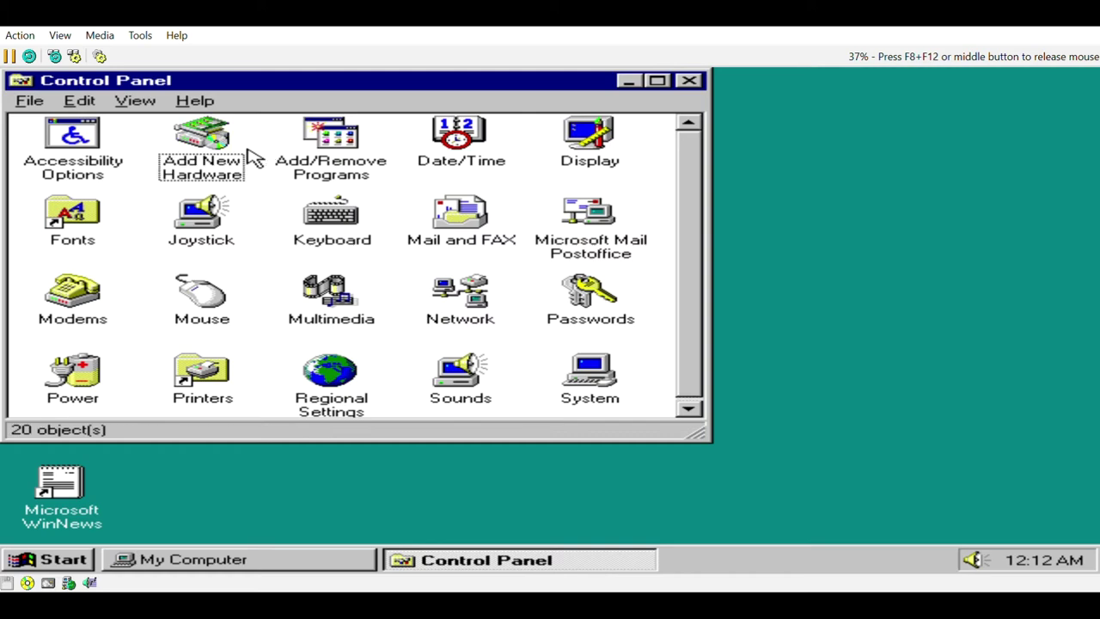
left_click(204, 148)
double_click(207, 148)
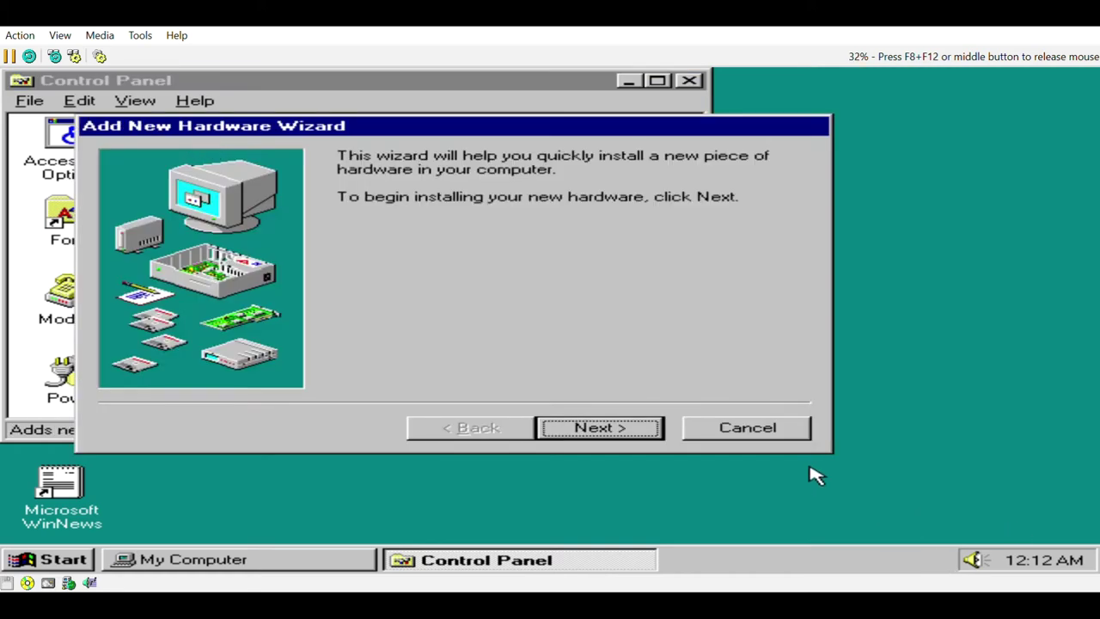
left_click(806, 437)
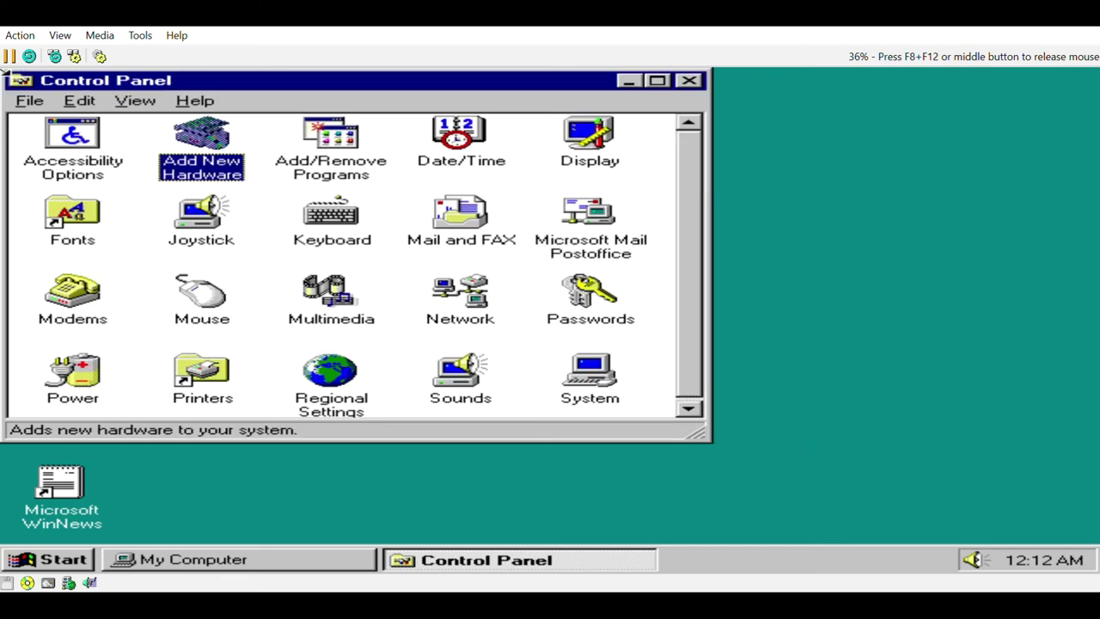
View the Windows Setup and Startup Disk pages of Add/Remove Programs and close its properties
left_click(320, 146)
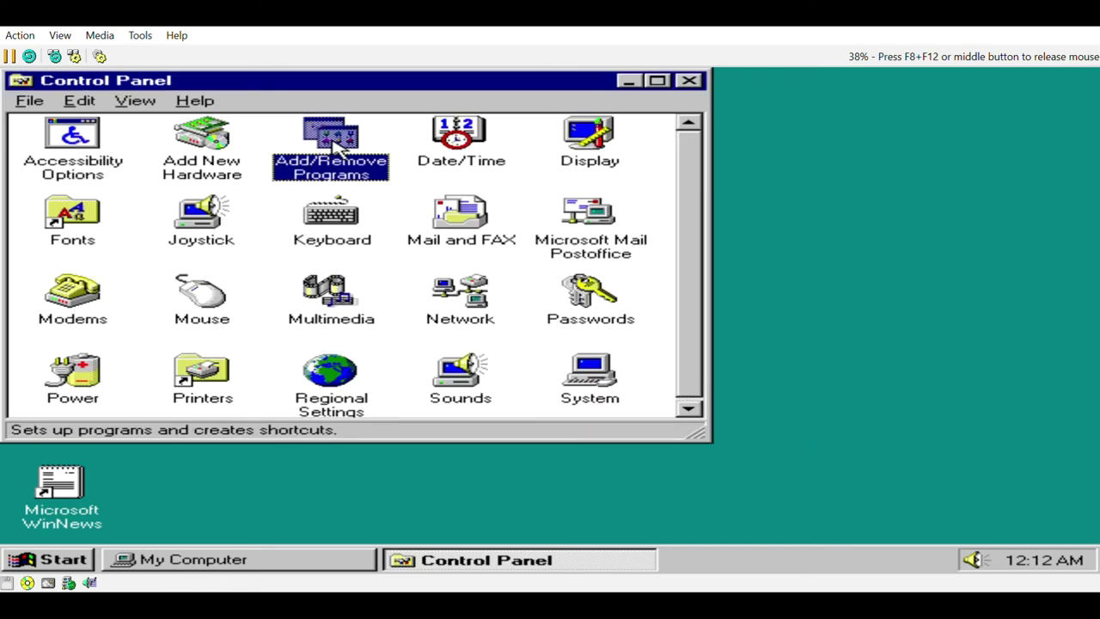
double_click(337, 148)
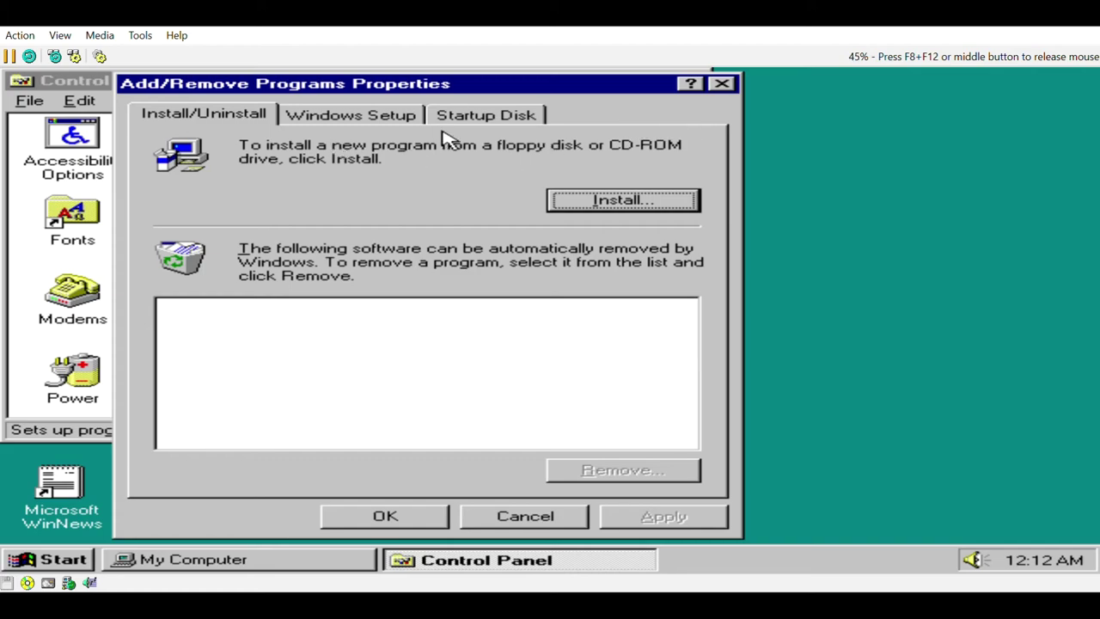
left_click(384, 116)
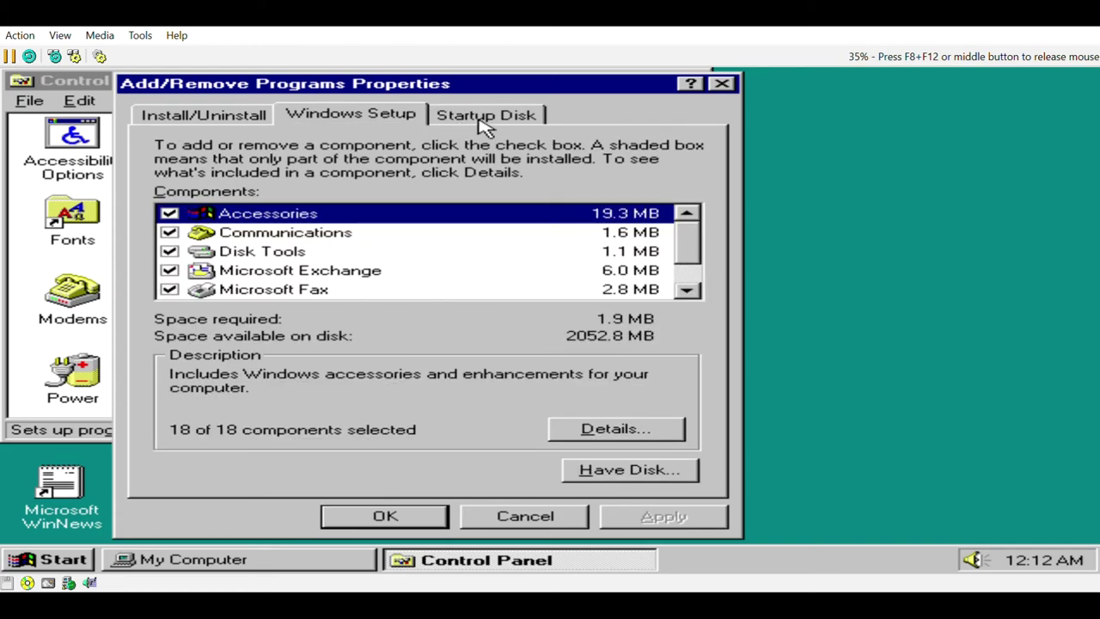
left_click(524, 114)
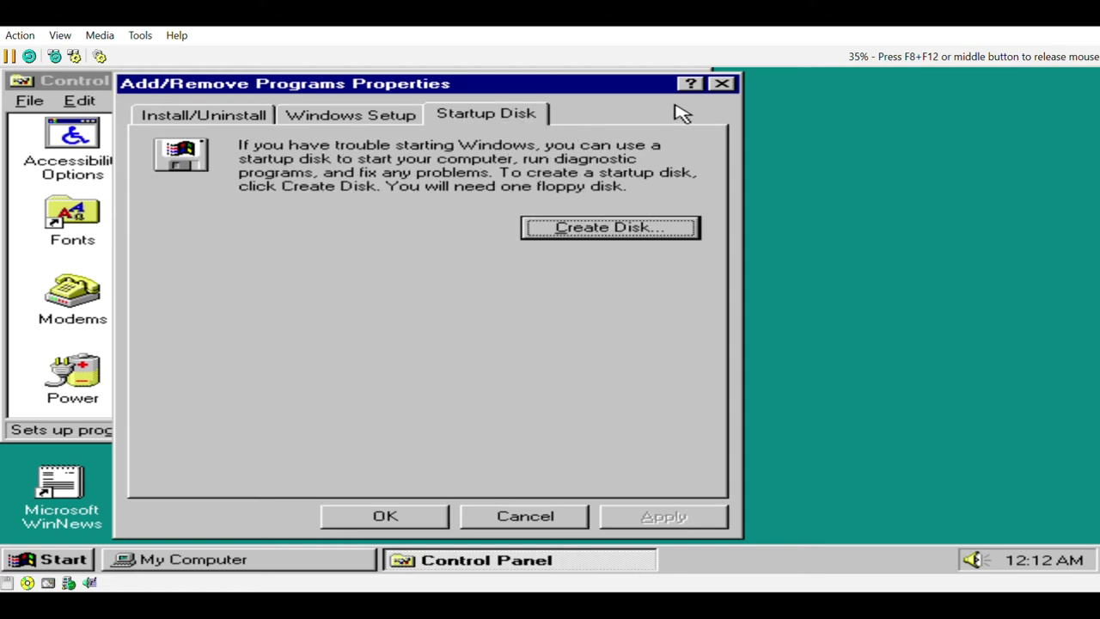
left_click(721, 84)
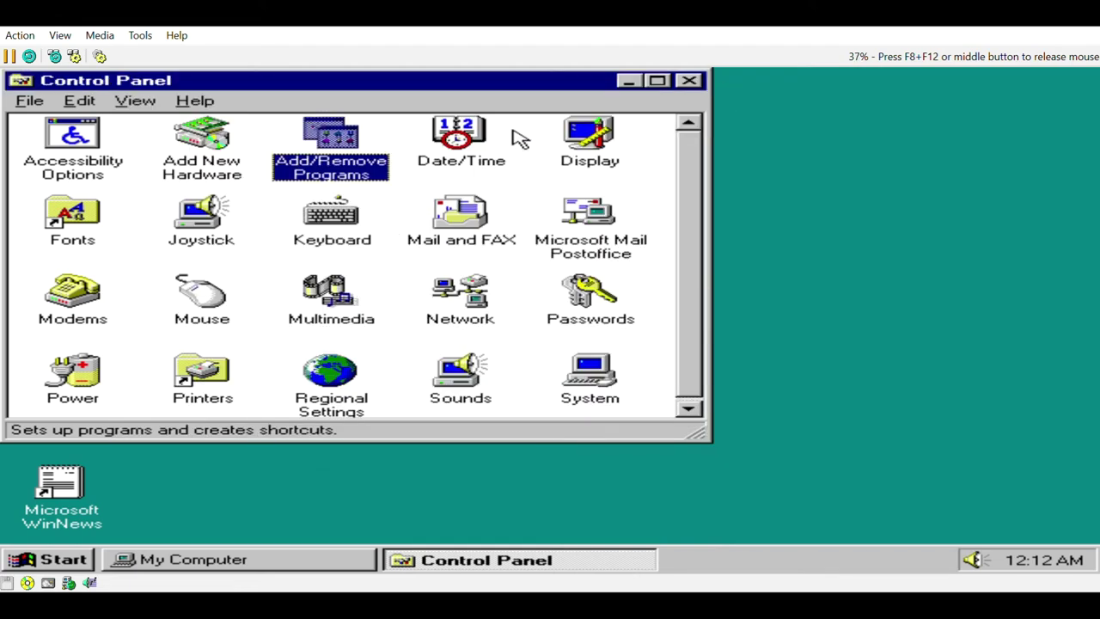
View the date, time and time zone settings in the Date/Time Properties and close them
left_click(475, 140)
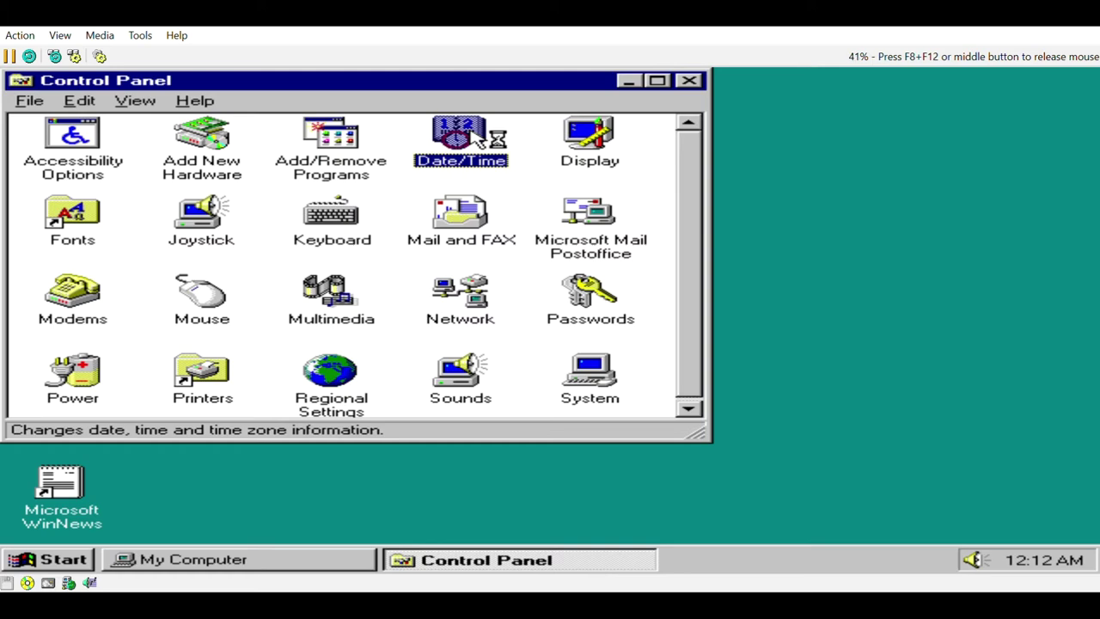
double_click(473, 135)
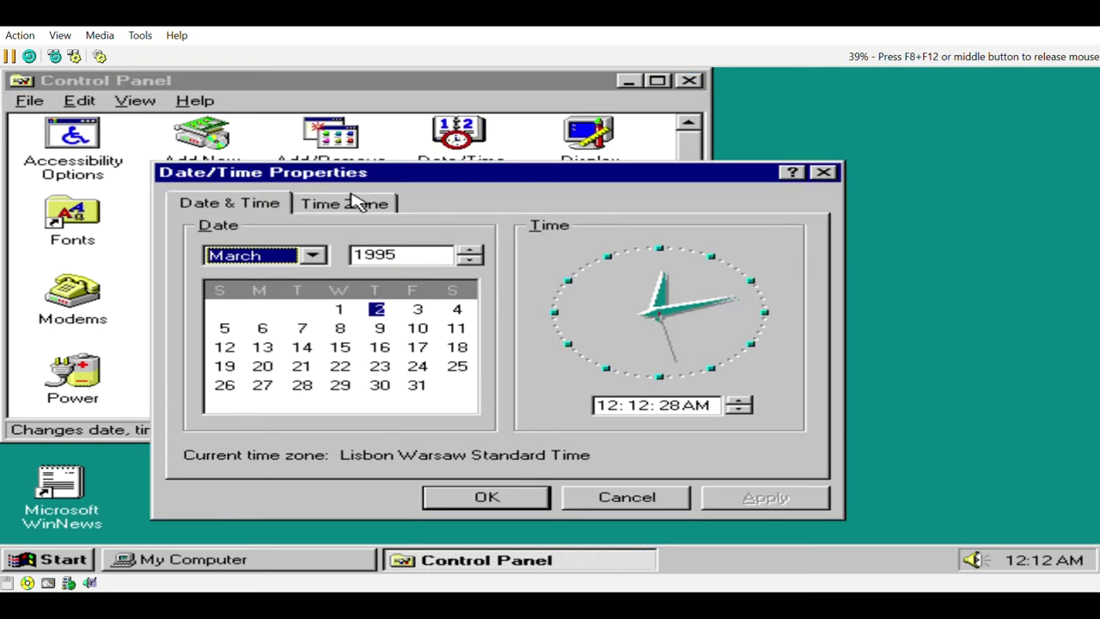
left_click(355, 201)
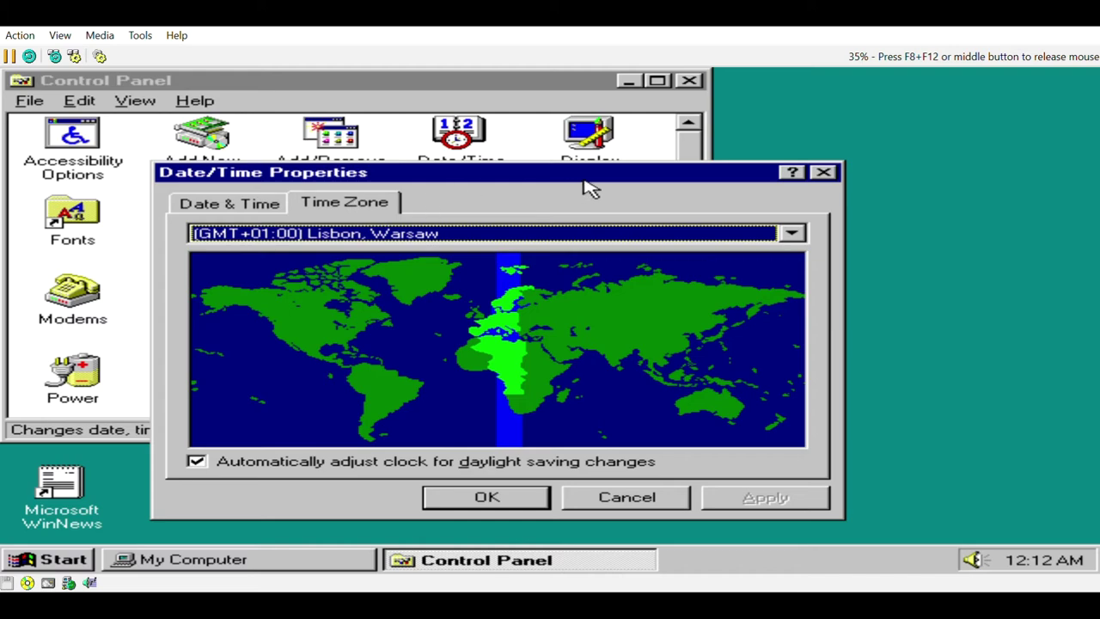
left_click(821, 175)
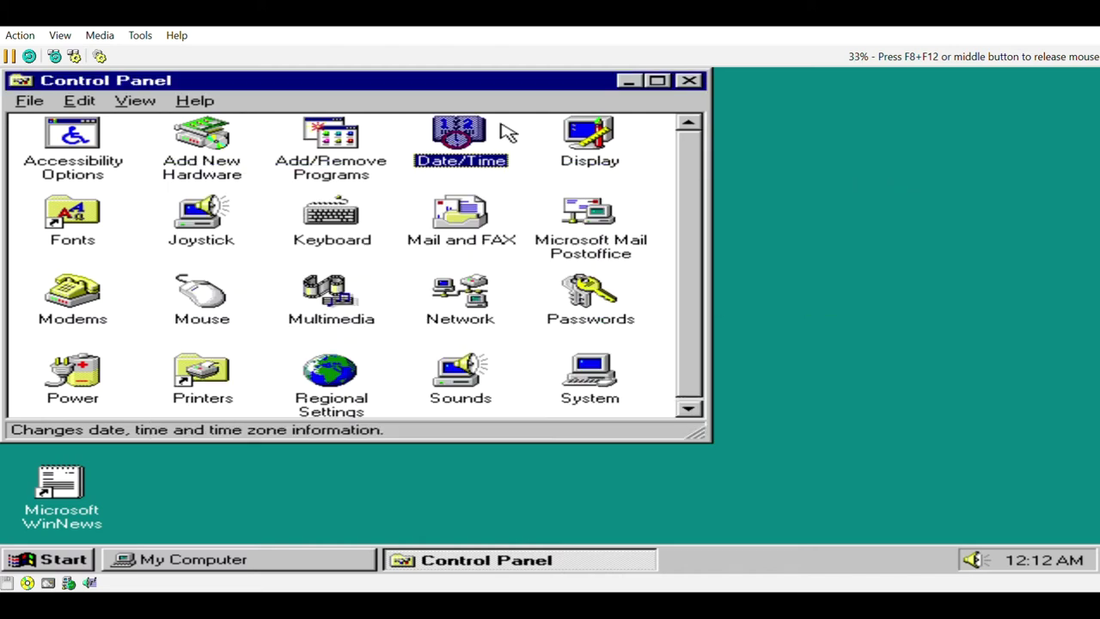
Open the Display Properties and apply the Flying Windows screen saver
left_click(599, 146)
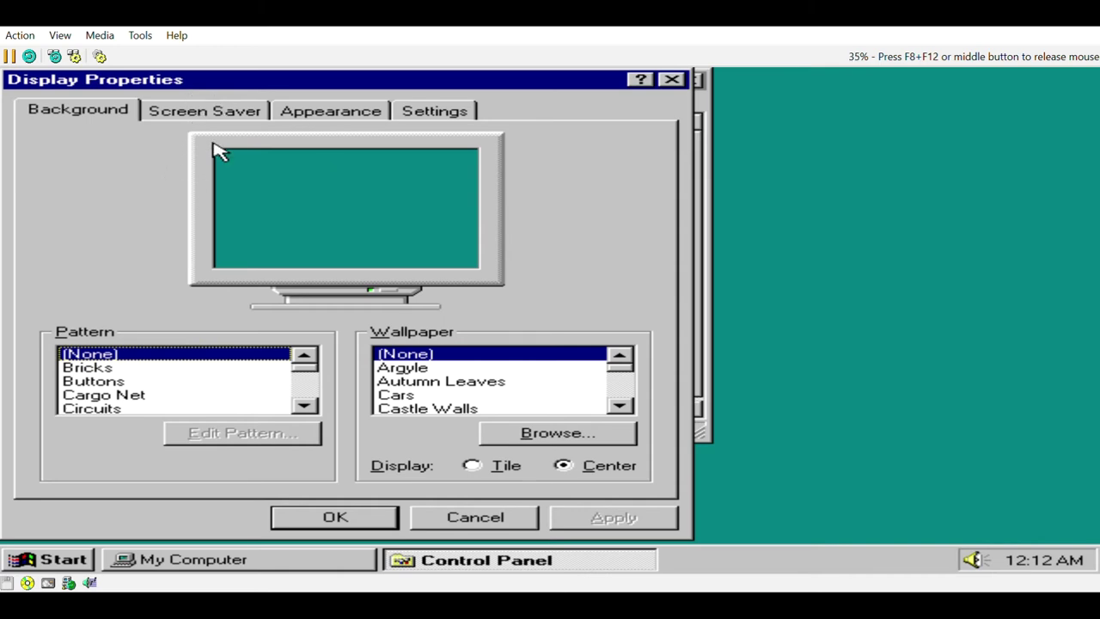
left_click(233, 118)
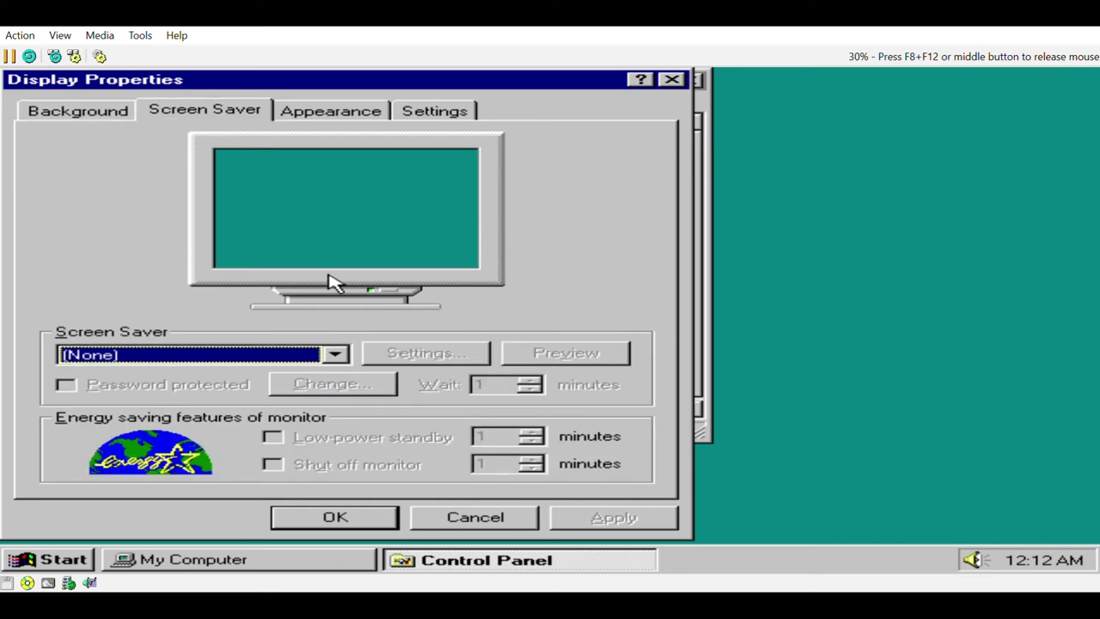
left_click(346, 353)
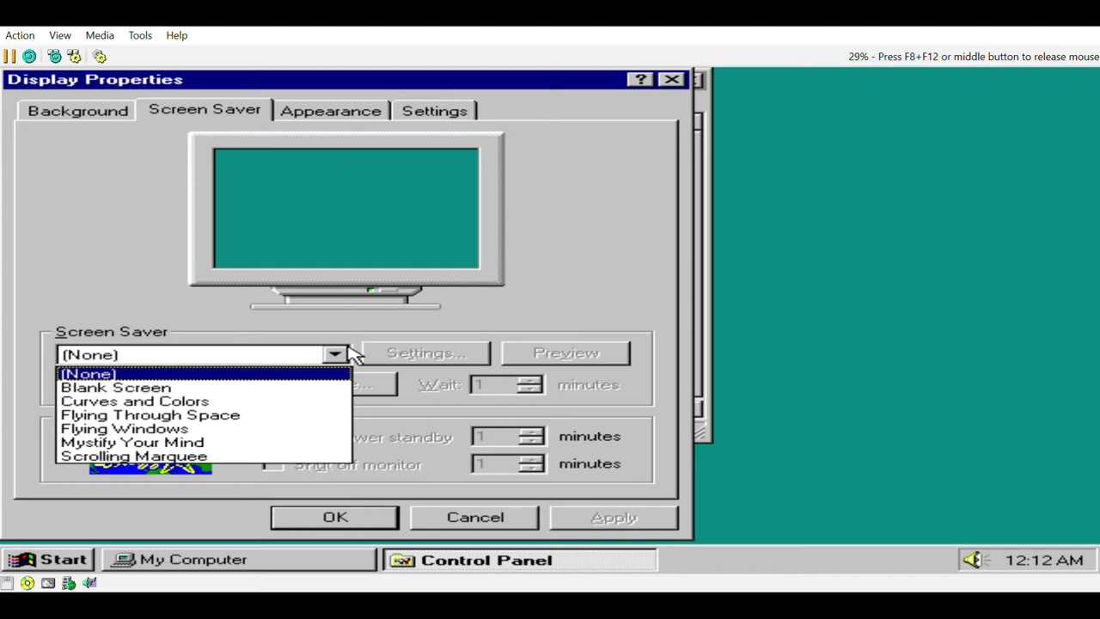
left_click(233, 430)
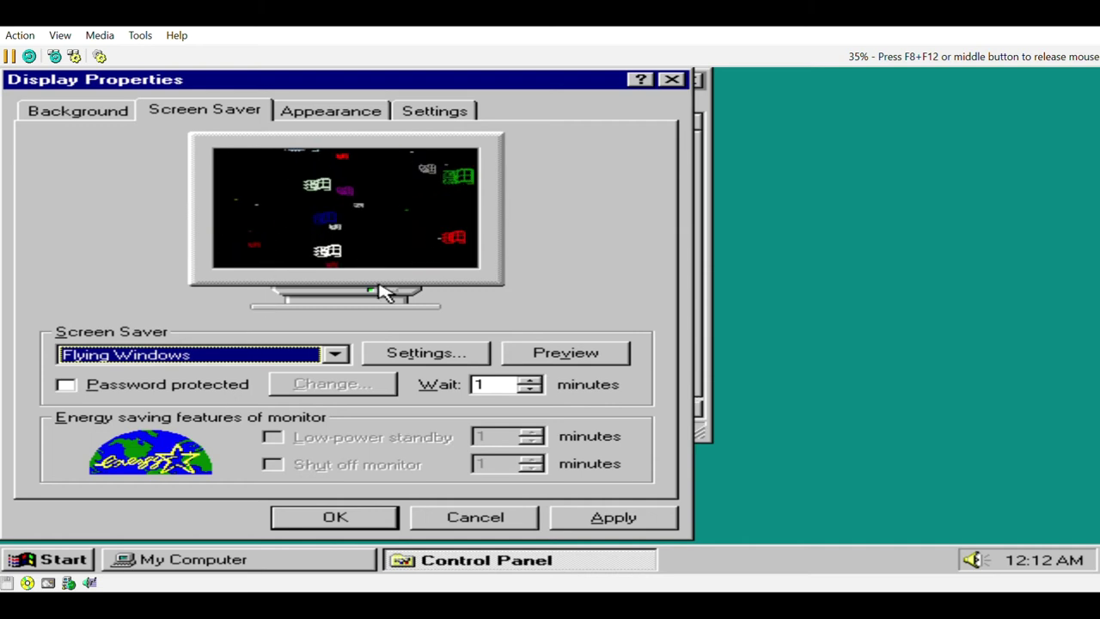
left_click(611, 518)
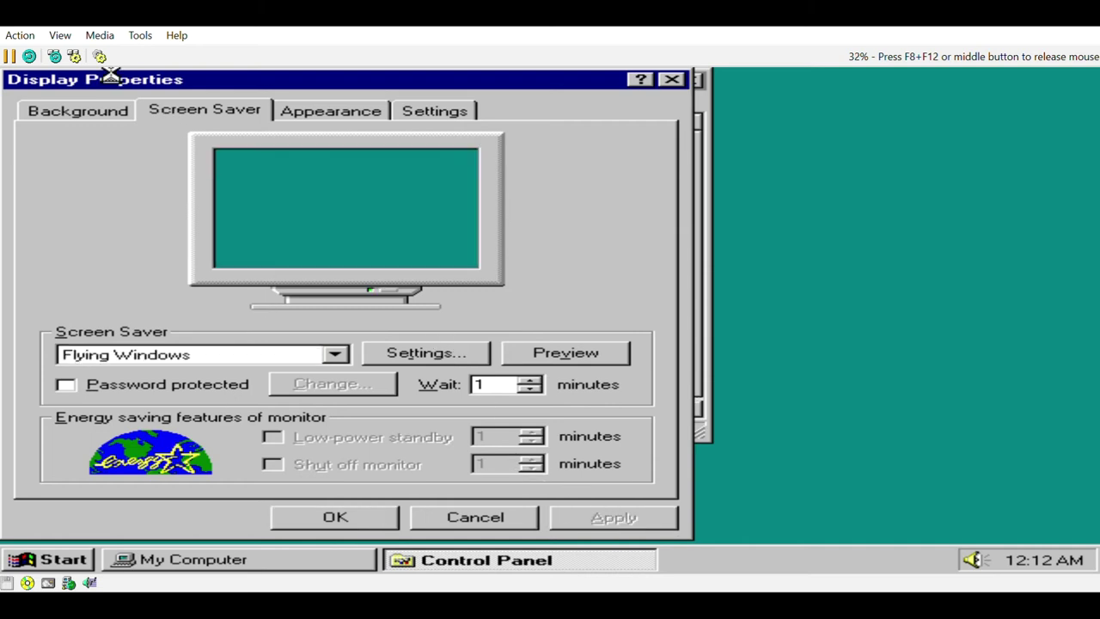
Examine the available schemes and items in the Appearance settings of the Display Properties
left_click(316, 115)
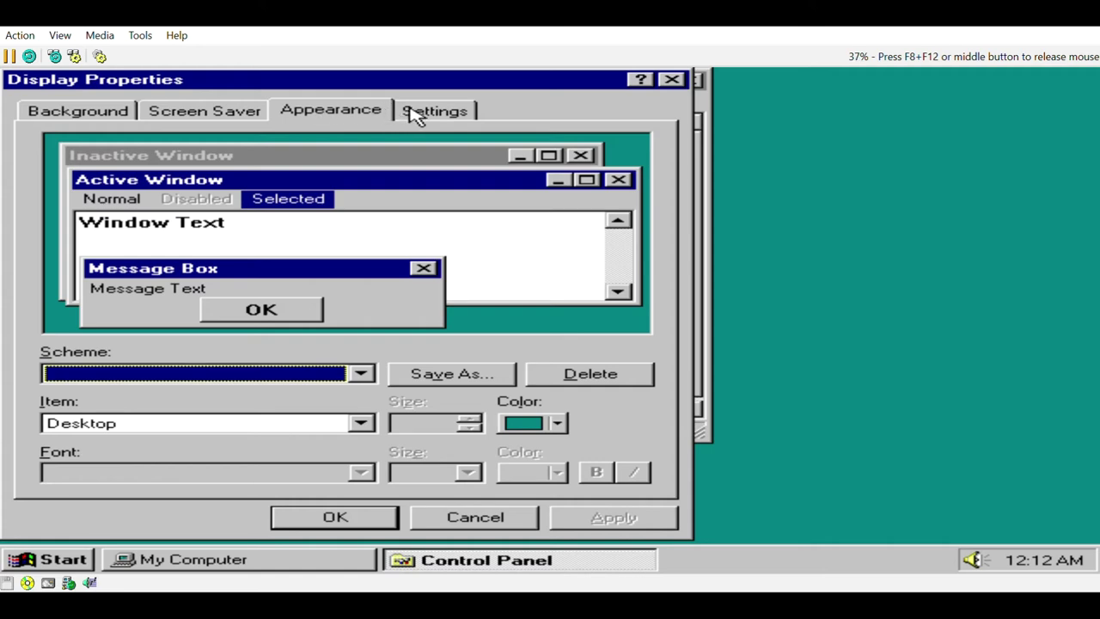
left_click(360, 380)
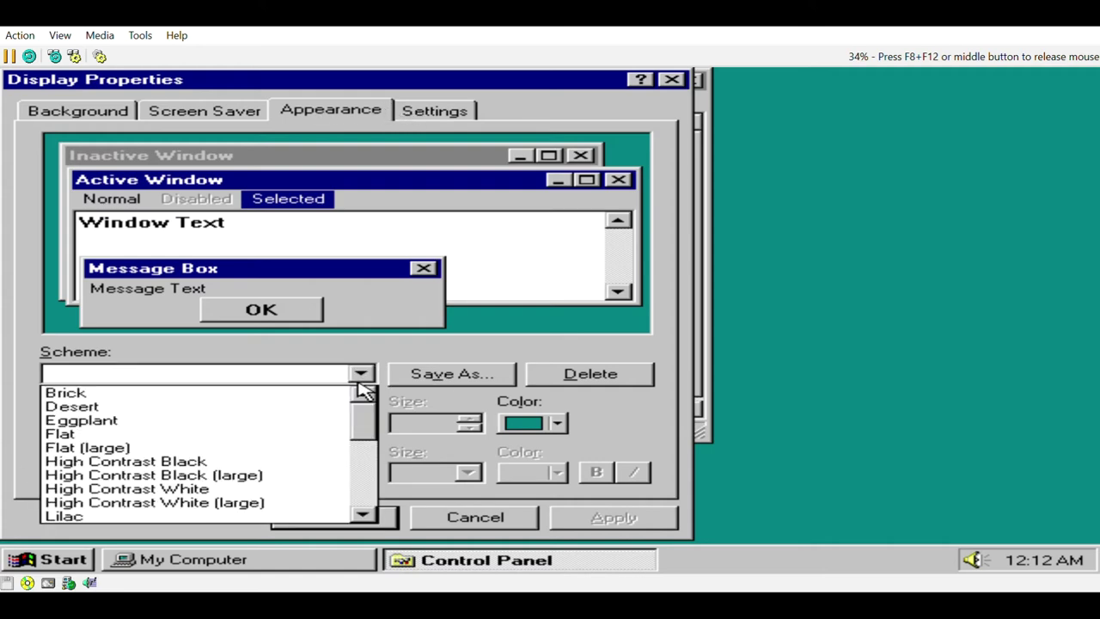
left_click(360, 379)
left_click(367, 422)
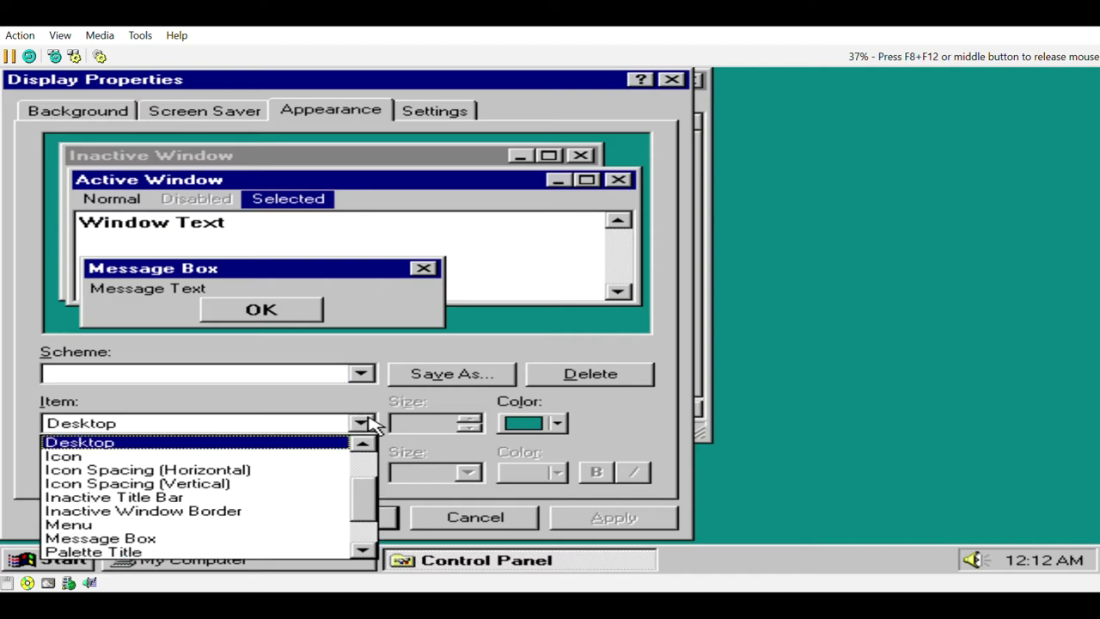
left_click(368, 422)
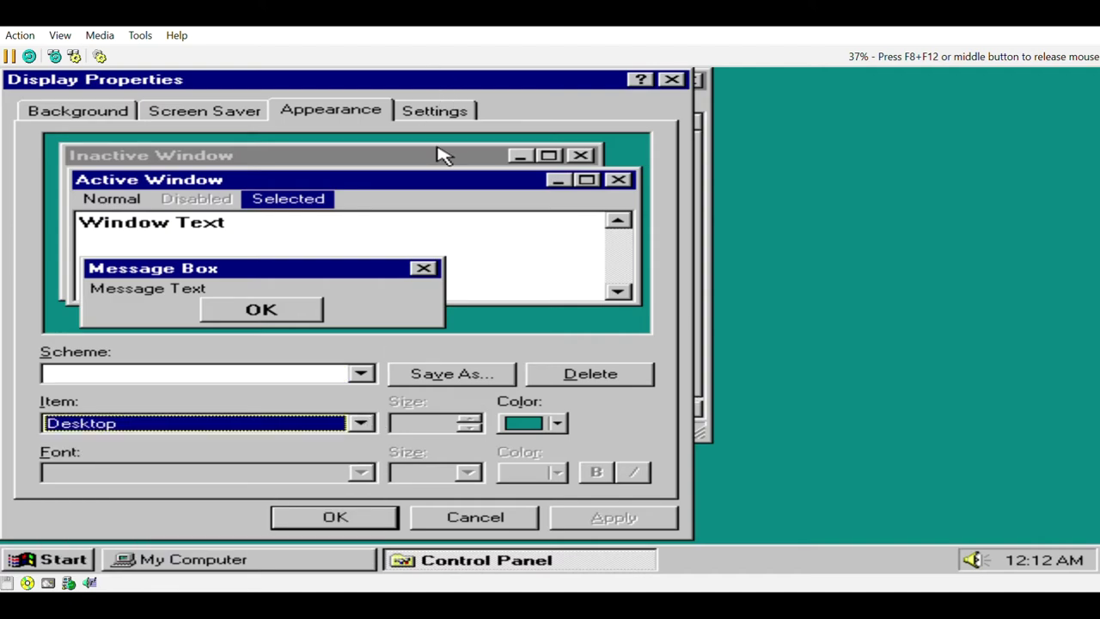
Set the desktop area to 1024 by 768 pixels and the color palette to True Color (32 bit) in the display settings
left_click(440, 112)
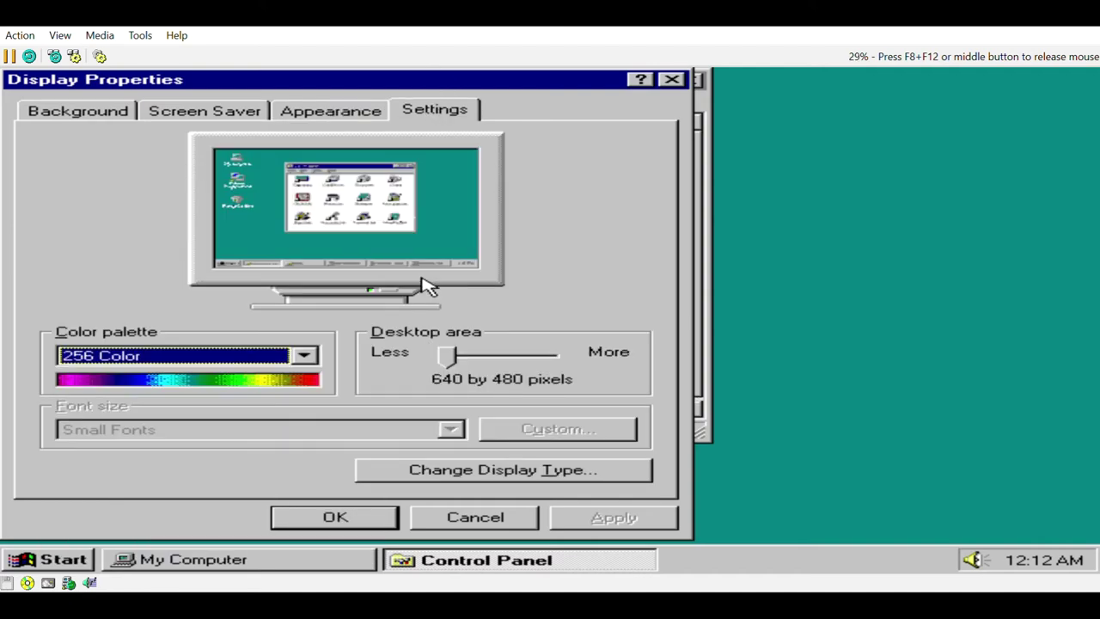
left_click(315, 359)
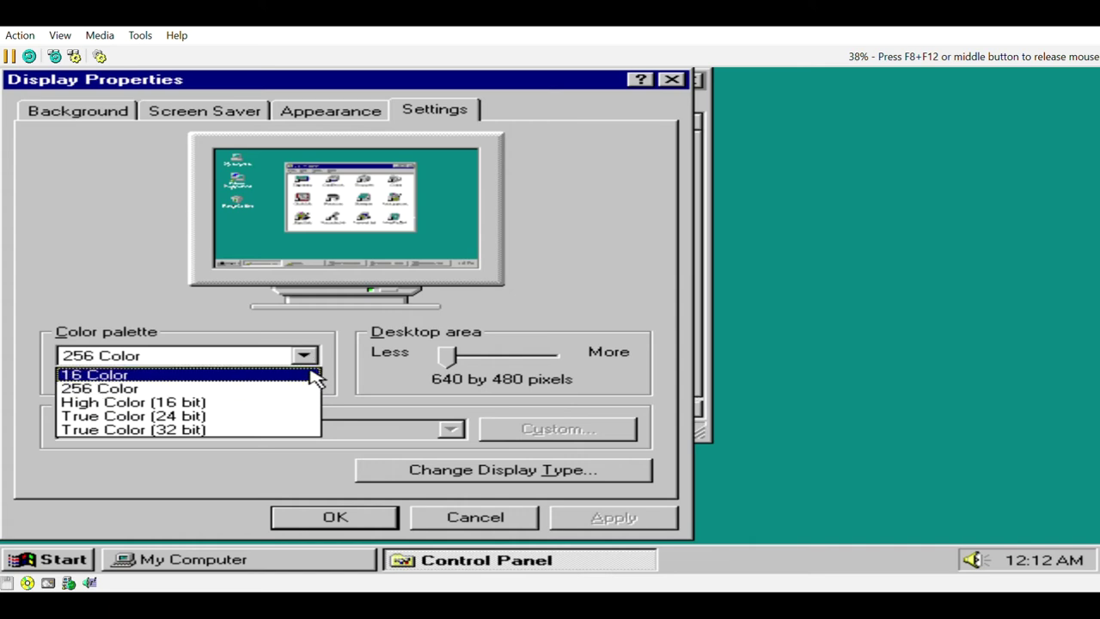
left_click(360, 334)
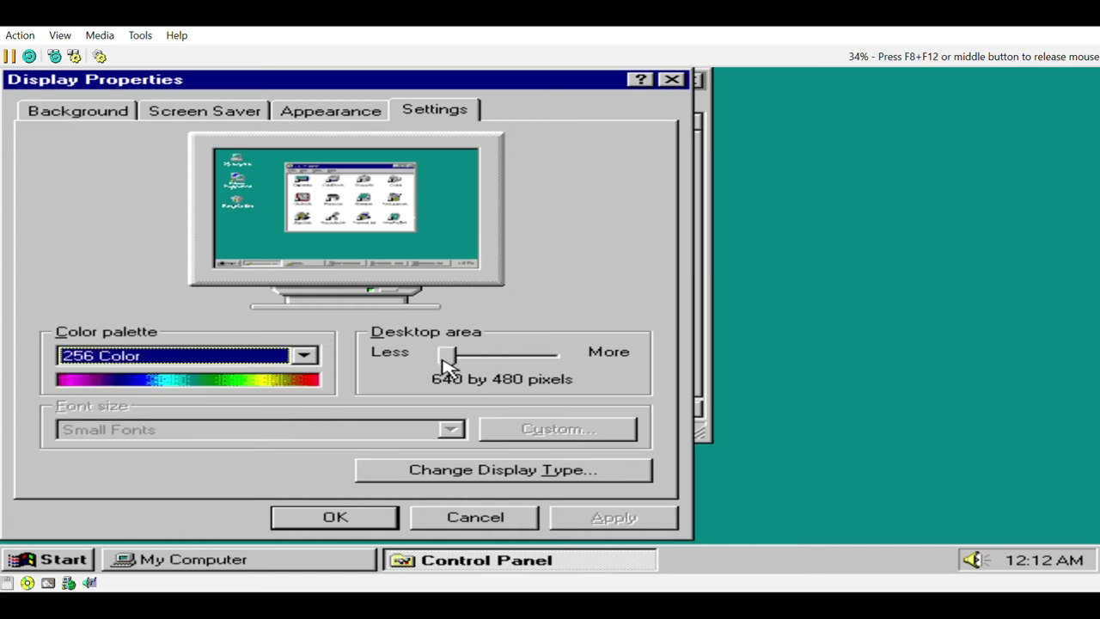
left_click_drag(444, 360, 553, 365)
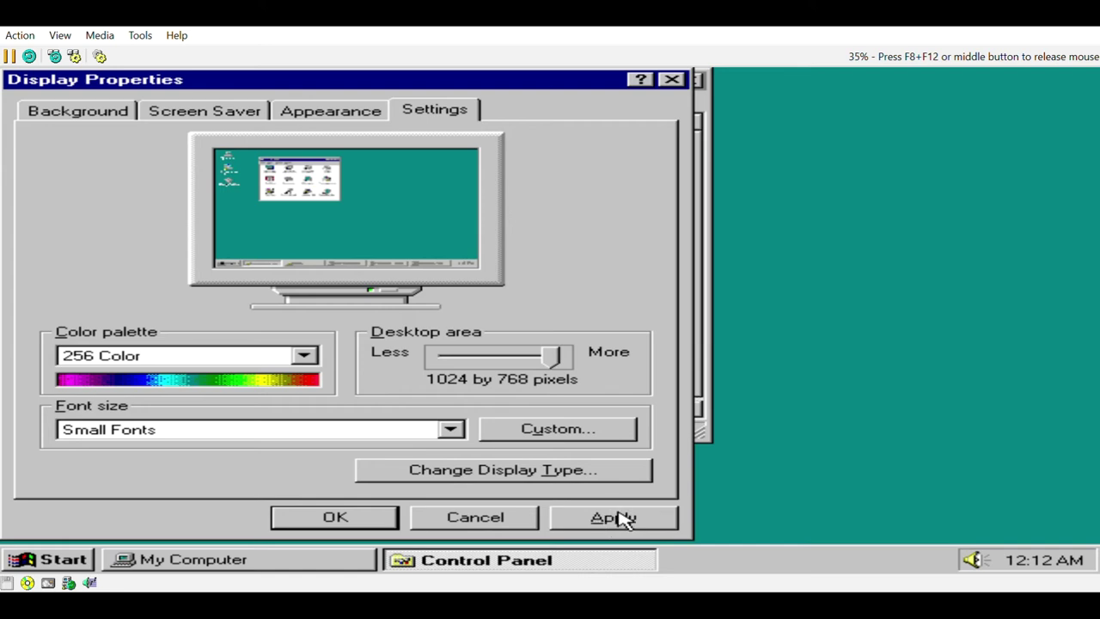
left_click(304, 356)
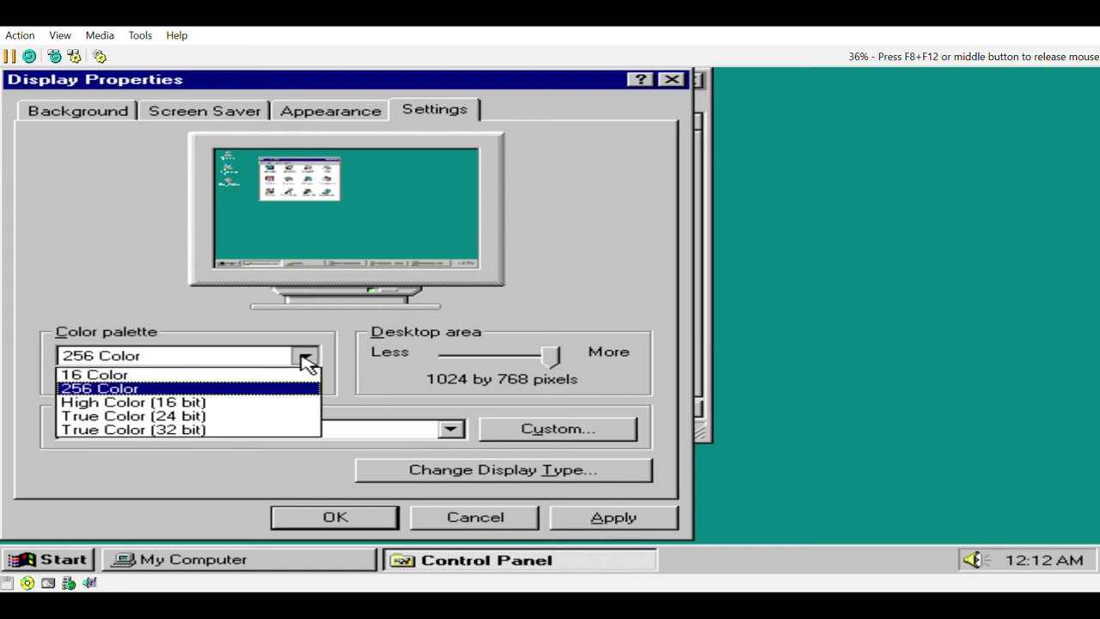
left_click(266, 429)
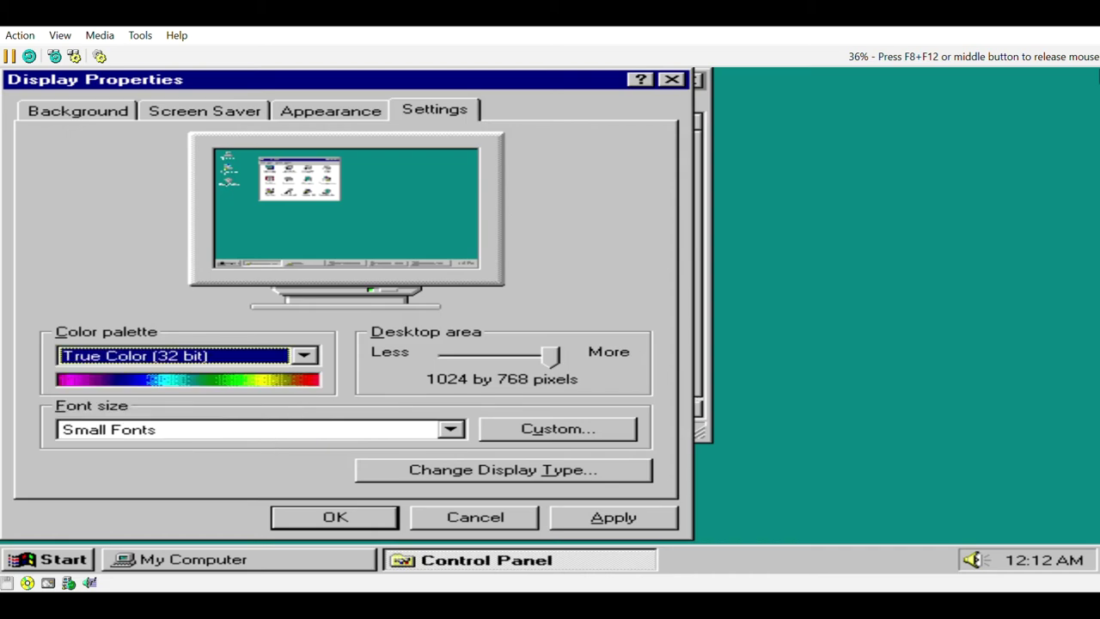
Return to the Control Panel, view the Buttons, Pointers, Motion and General settings of the Mouse Properties and close them
left_click(710, 136)
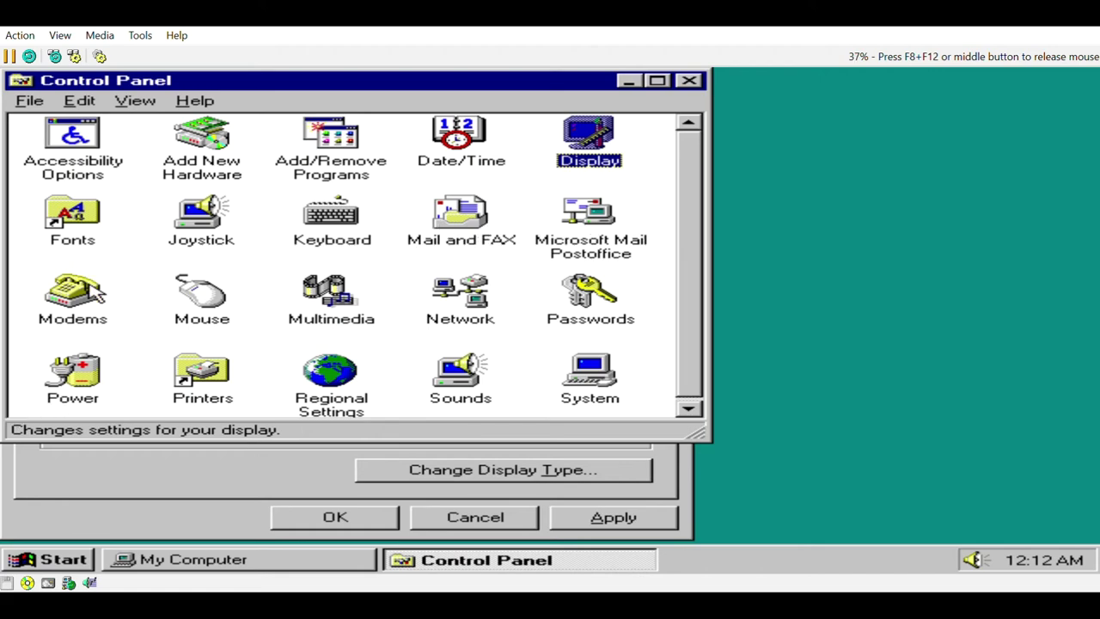
double_click(200, 299)
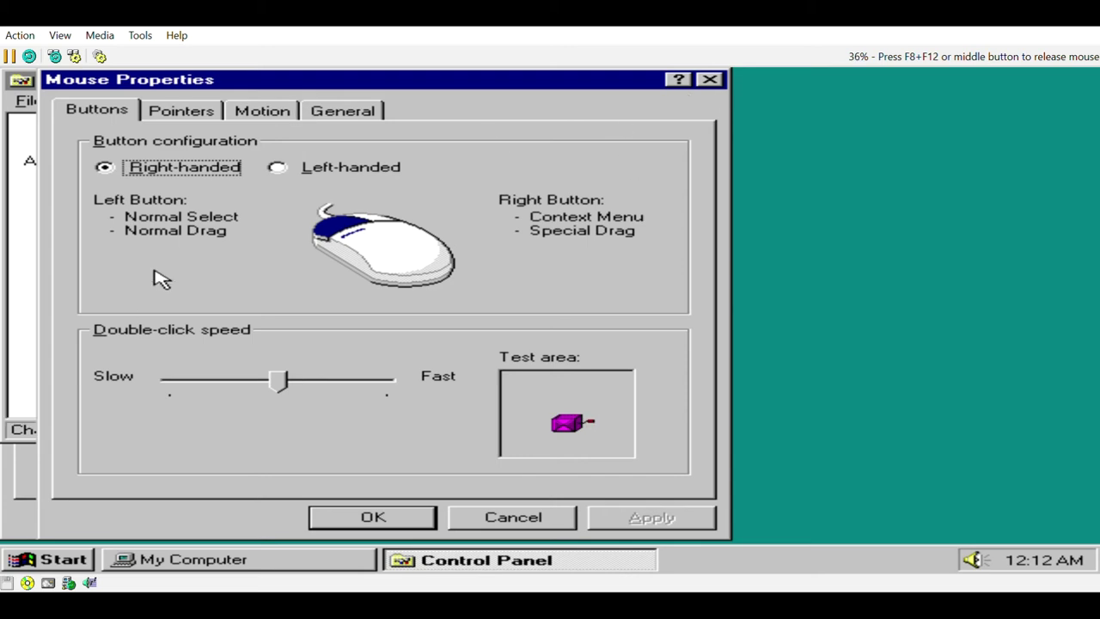
left_click(176, 113)
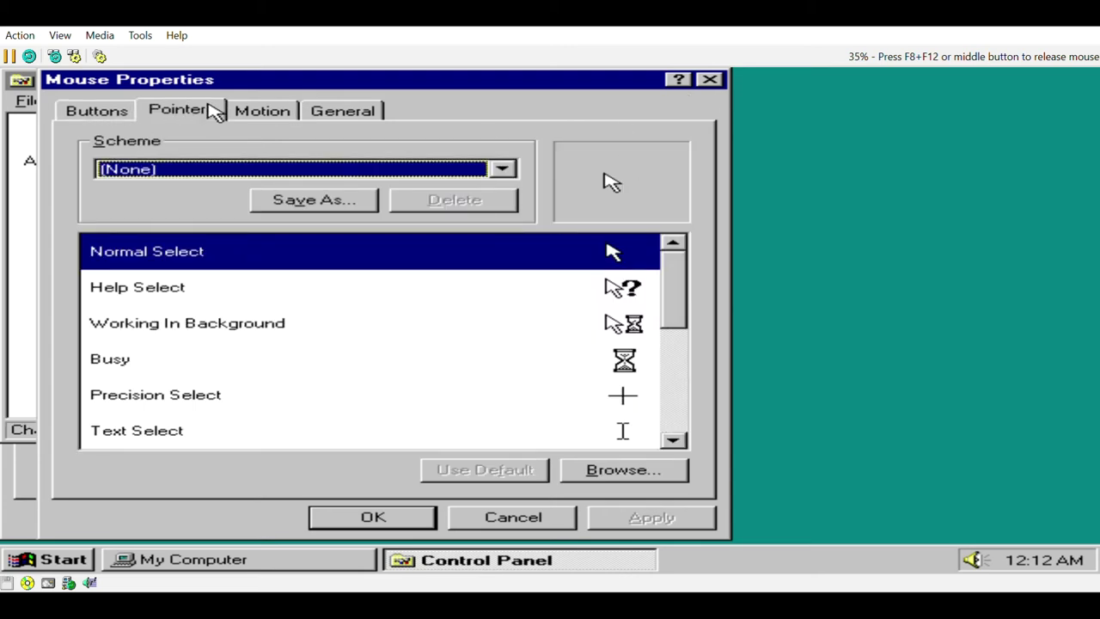
left_click(245, 112)
left_click(368, 108)
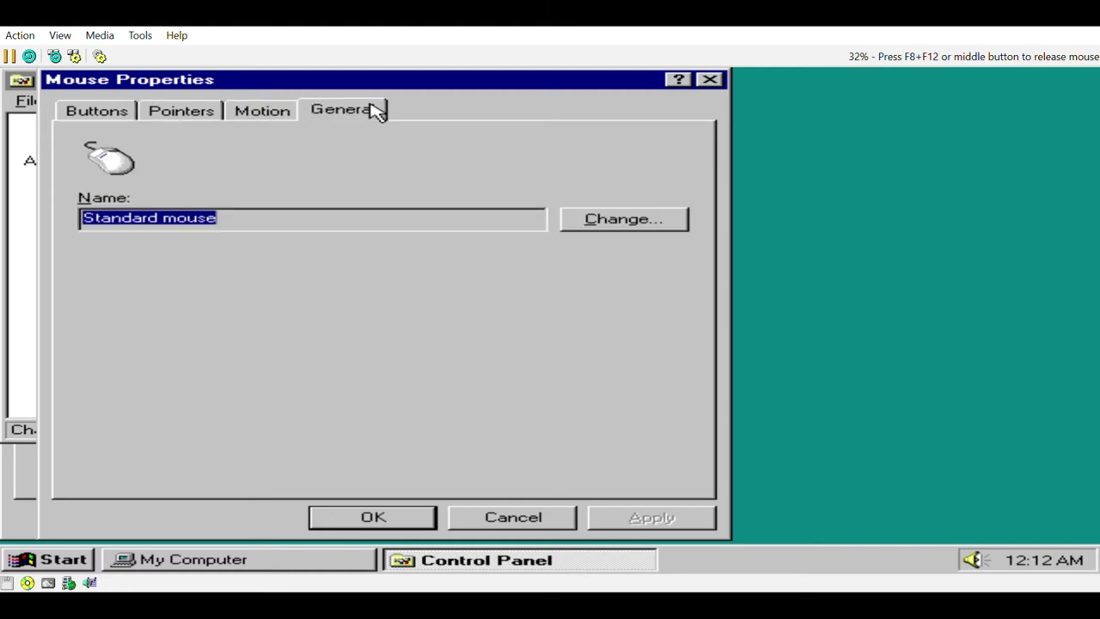
left_click(709, 82)
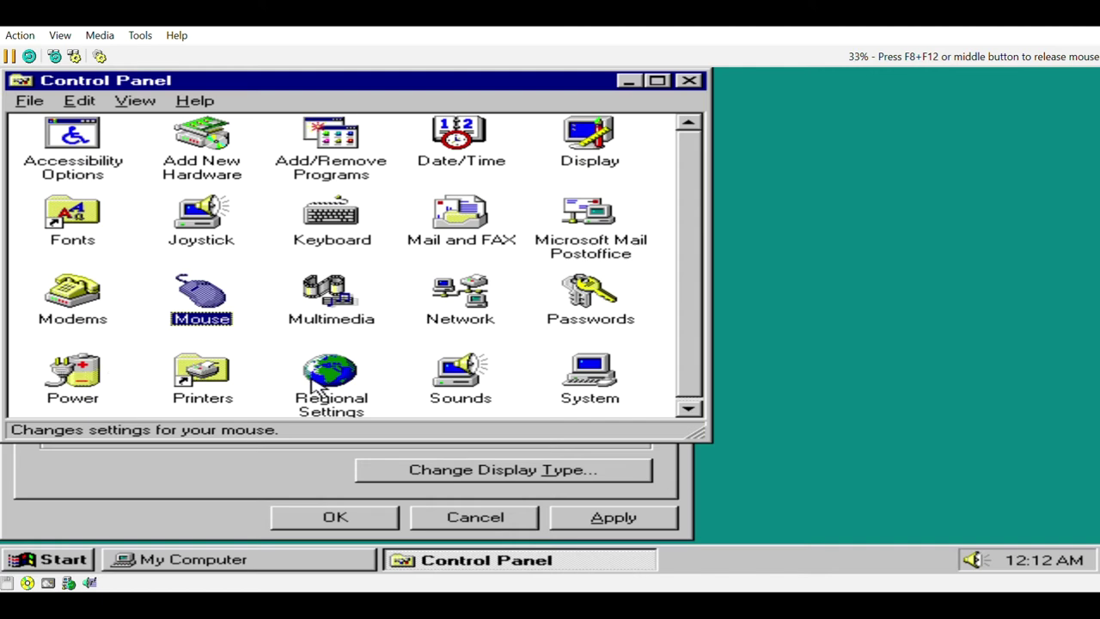
Open the Sounds Properties and sample the Asterisk, Critical Stop, Default sound and Exclamation events, playing the Asterisk and Default sounds
left_click(455, 388)
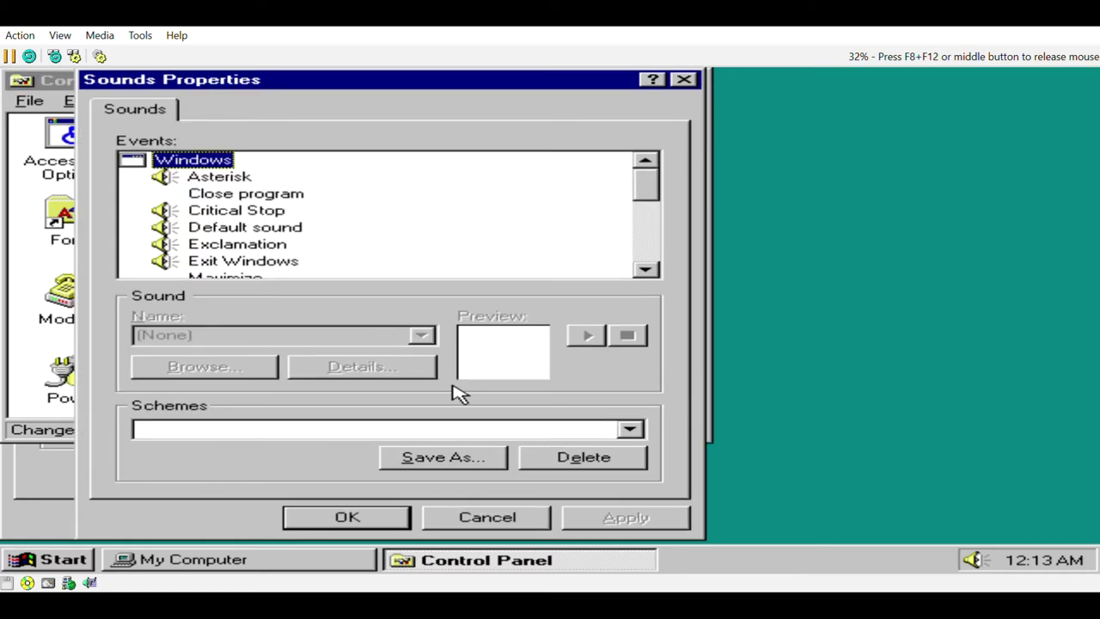
left_click(206, 180)
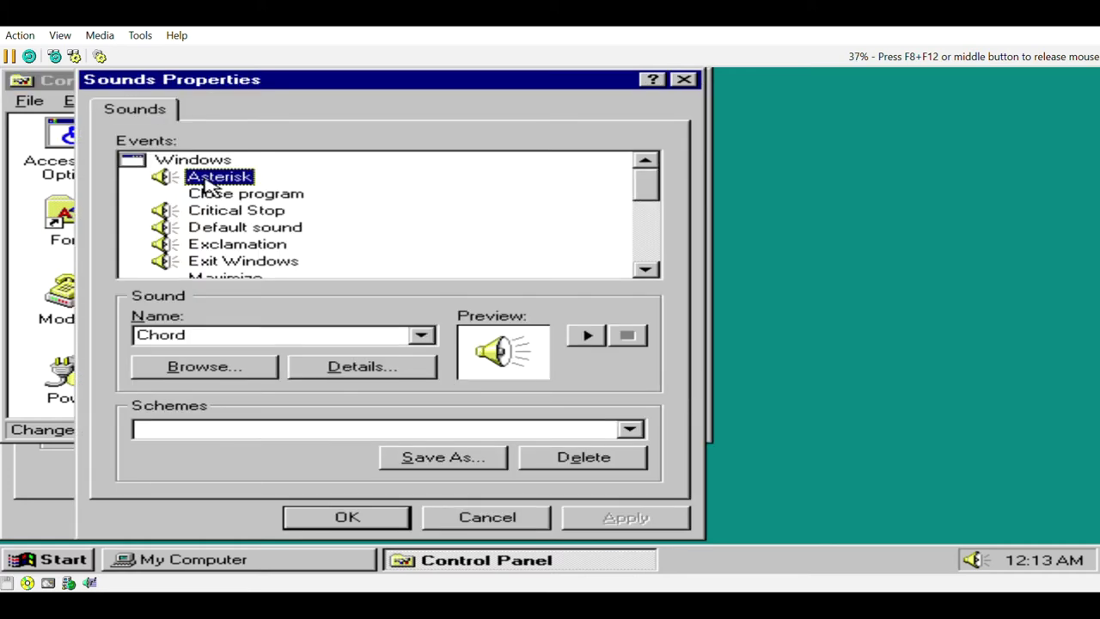
left_click(585, 337)
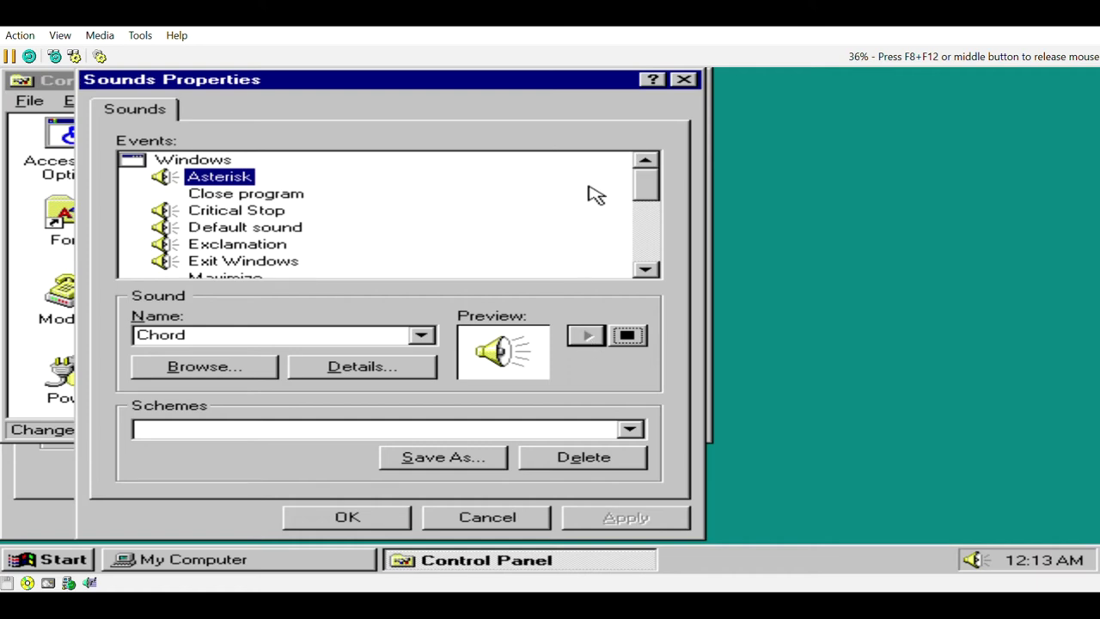
left_click(280, 212)
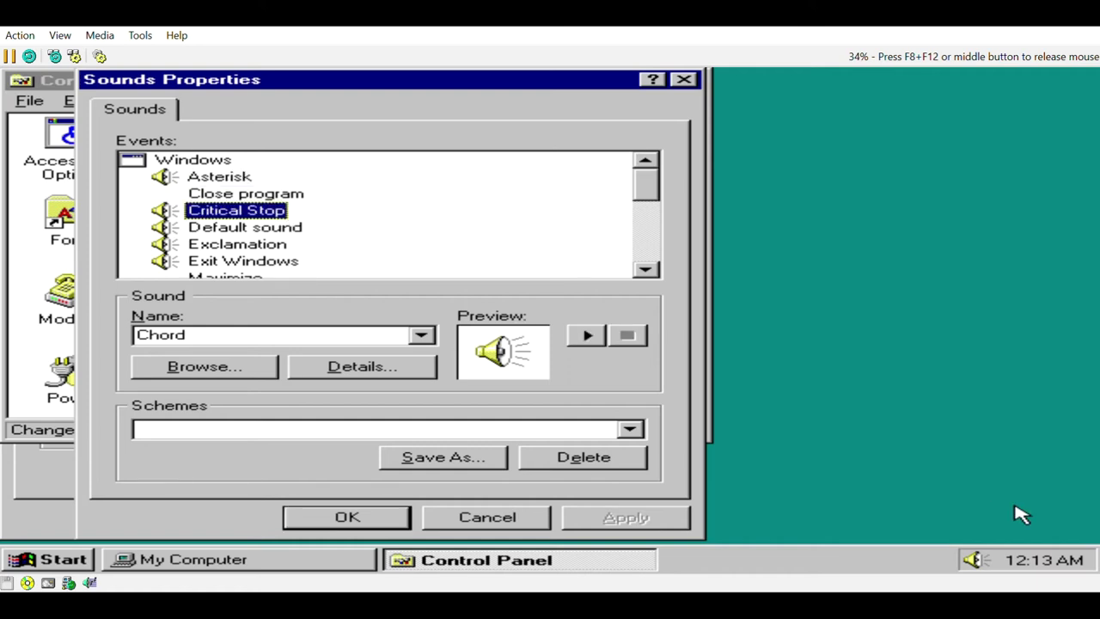
left_click(283, 229)
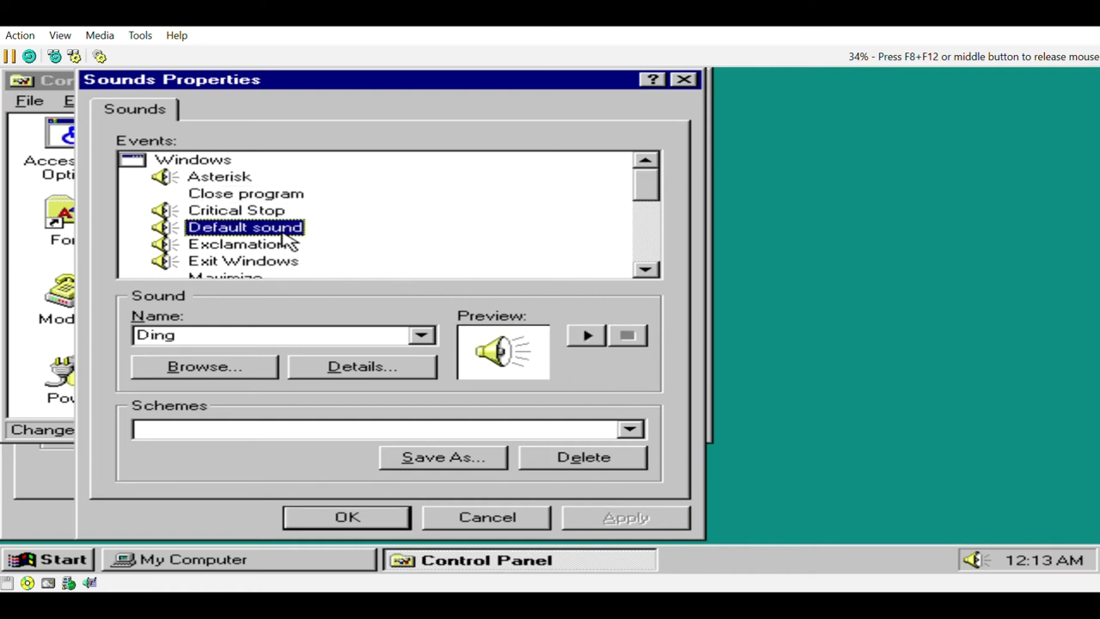
left_click(594, 342)
left_click(251, 244)
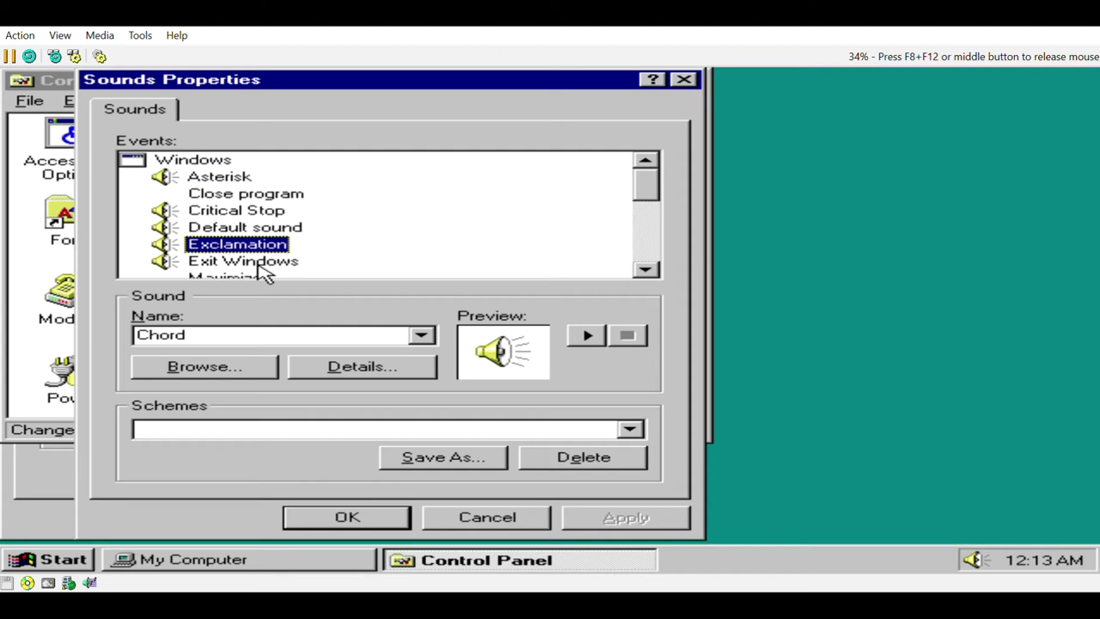
Examine the list of sounds that can be assigned to the Exit Windows event, leaving its assignment as it is
left_click(258, 263)
left_click(420, 336)
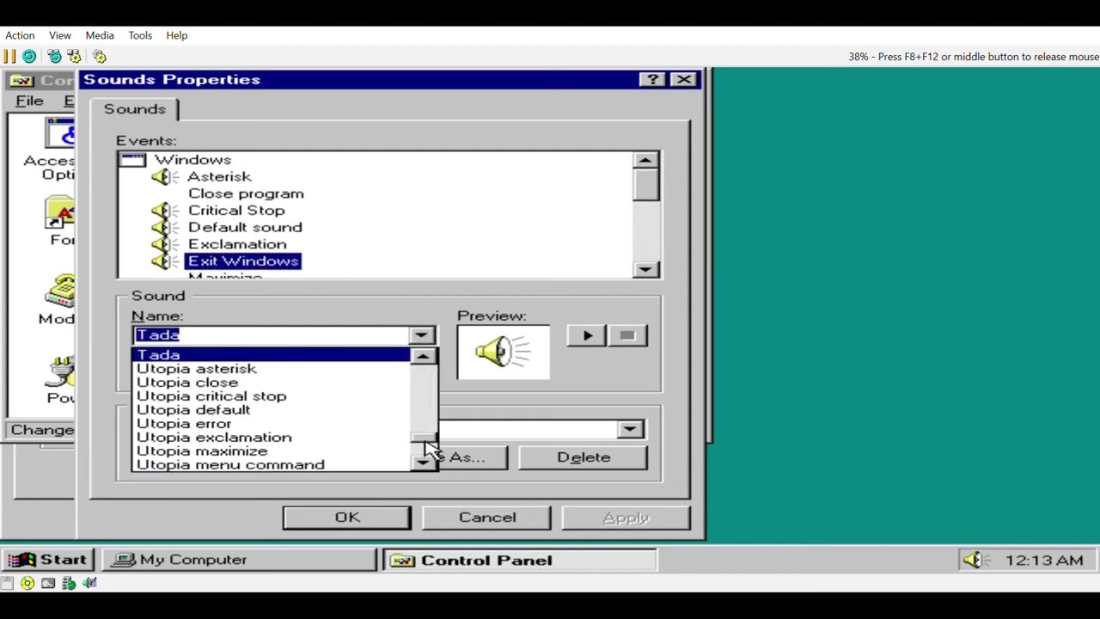
left_click_drag(427, 440, 429, 354)
left_click(450, 287)
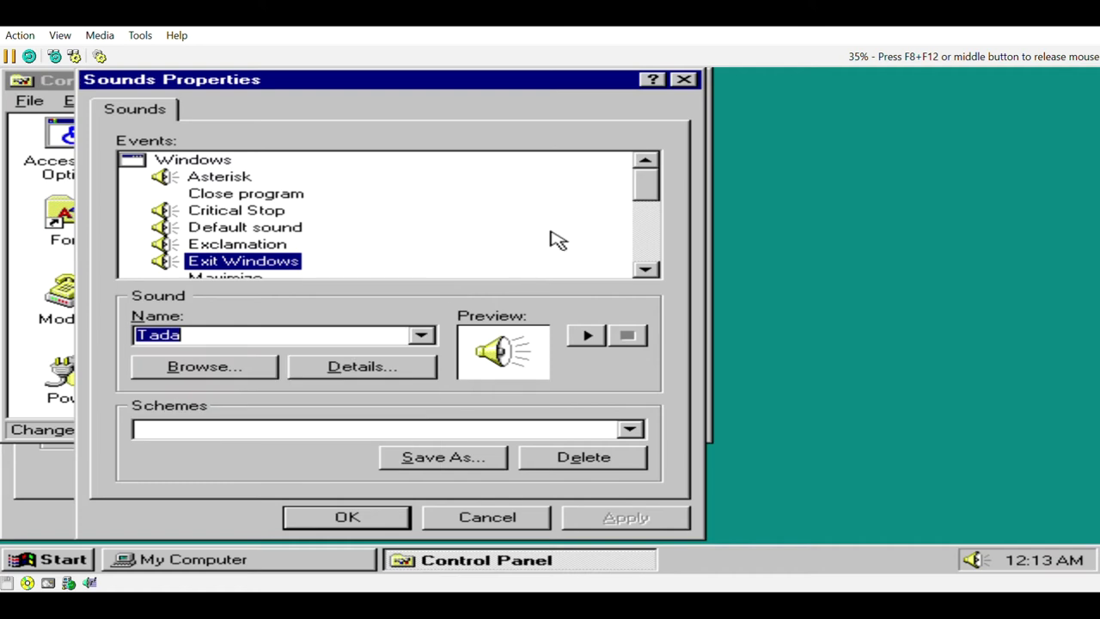
Look through the remaining sound events, play the Exit Windows sound and close the Sounds Properties
left_click_drag(644, 197, 659, 237)
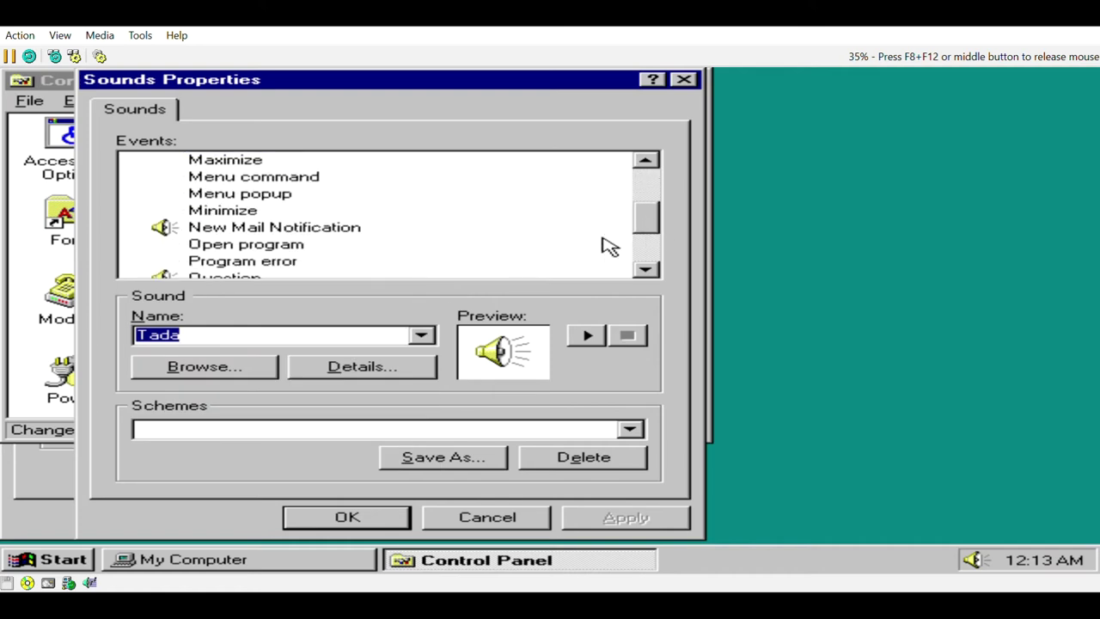
left_click(334, 235)
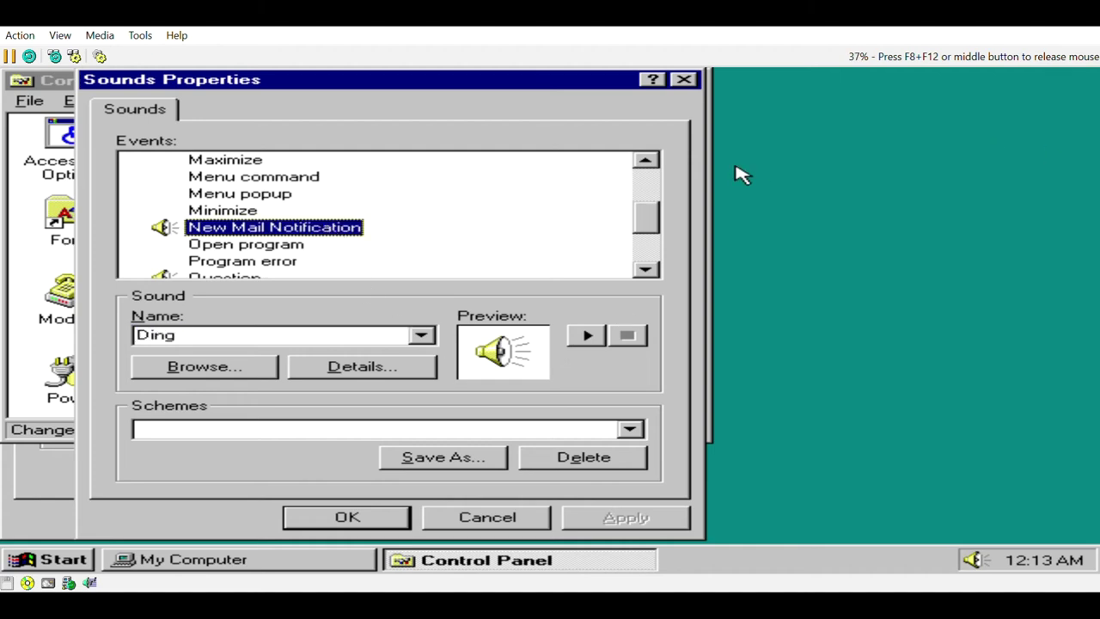
left_click_drag(644, 226, 521, 214)
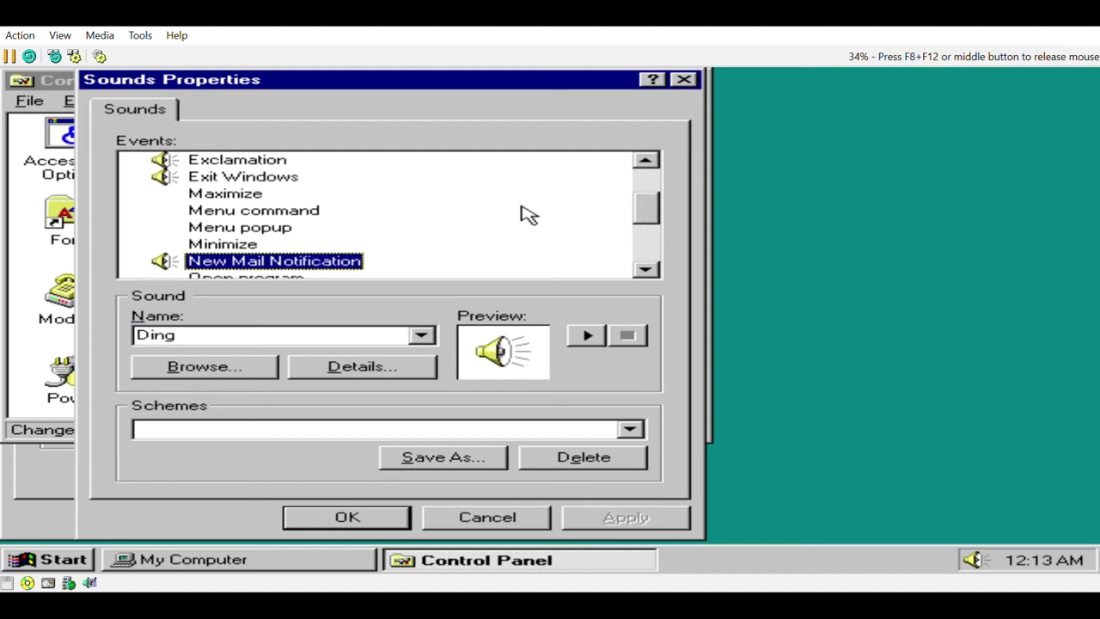
left_click(283, 182)
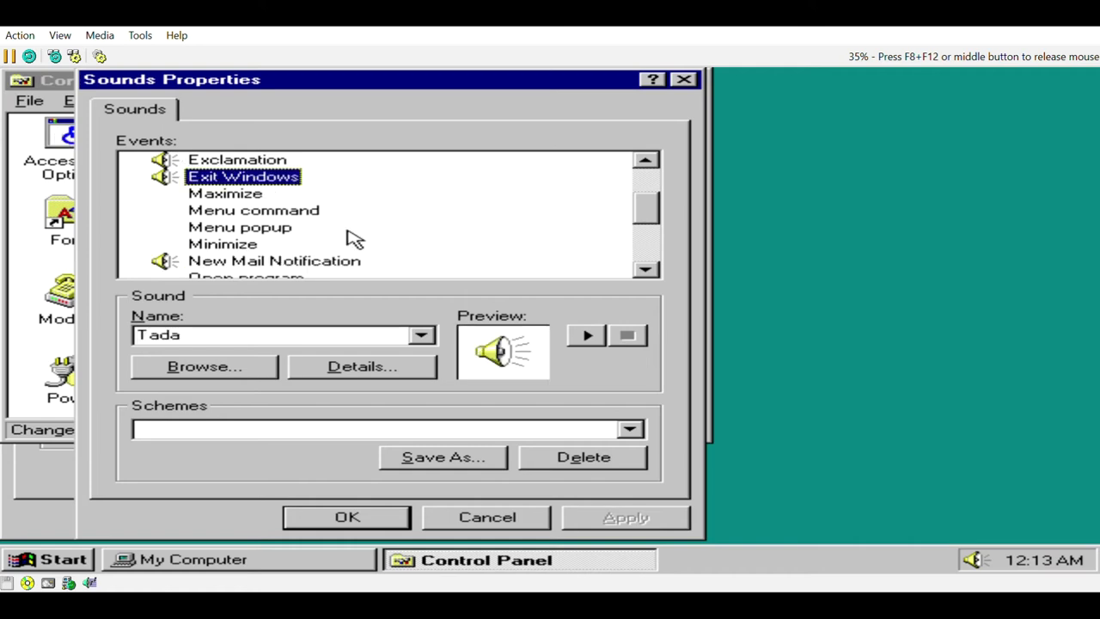
left_click(583, 335)
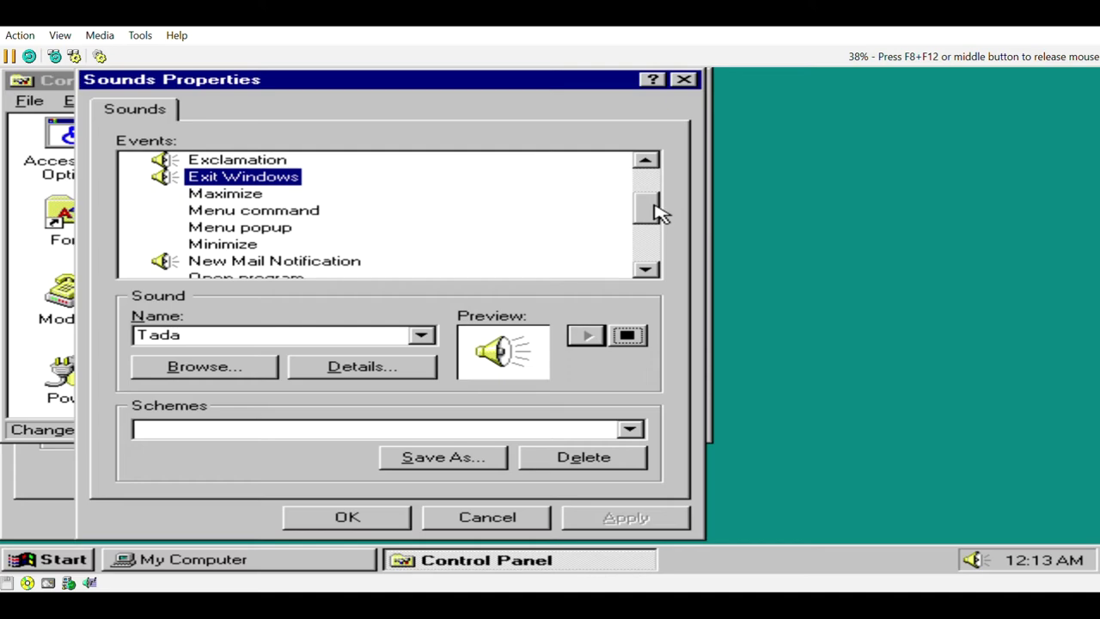
left_click_drag(657, 213, 655, 250)
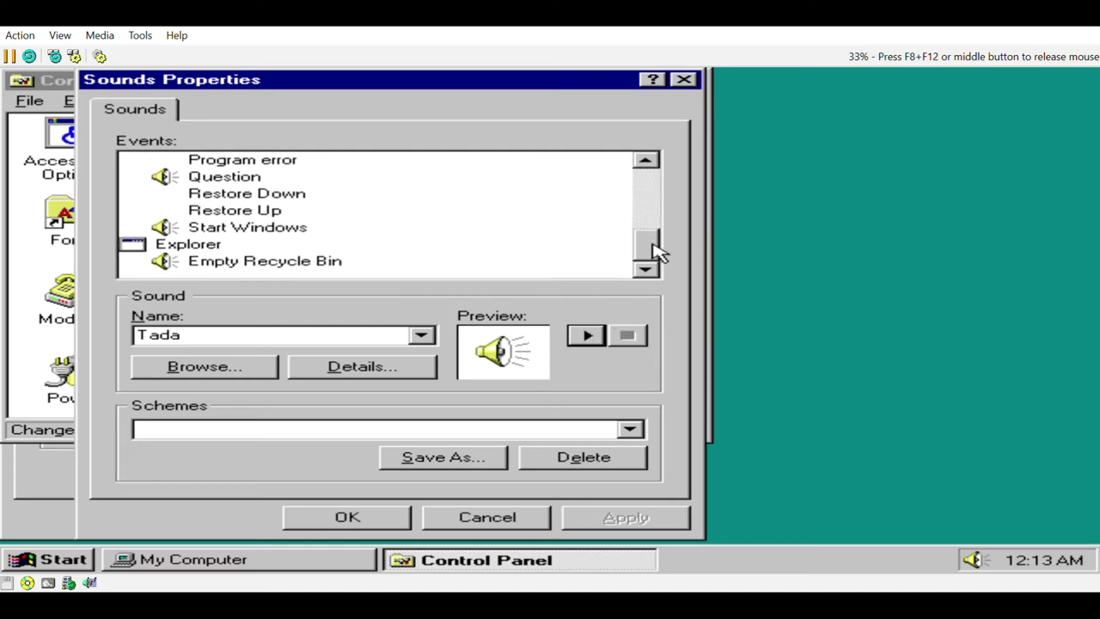
left_click(685, 79)
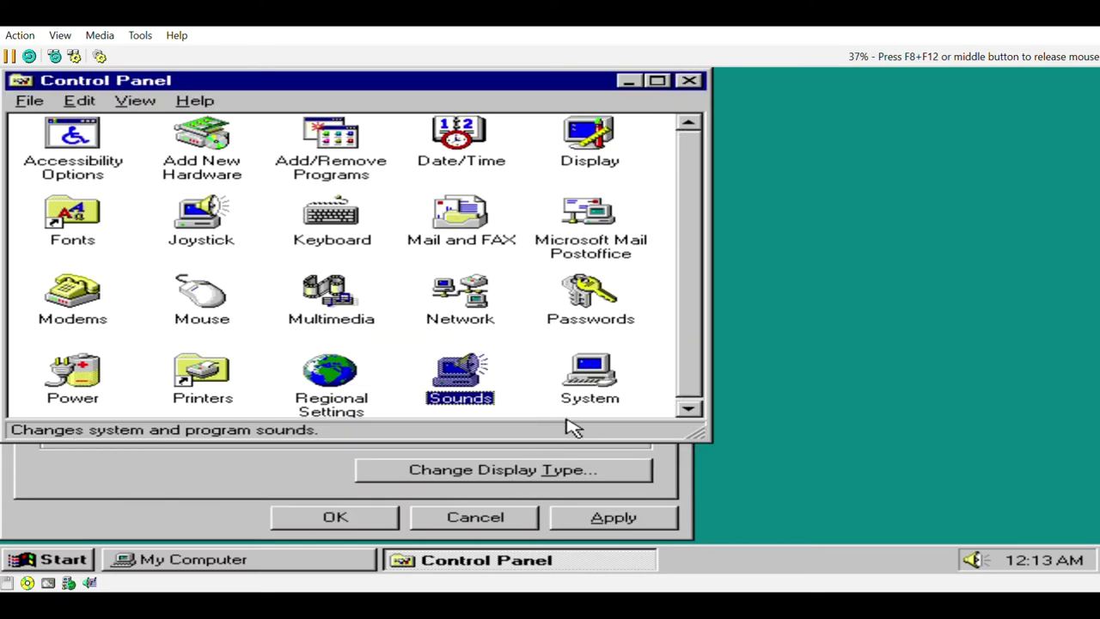
View the General, Device Manager, Hardware Profiles and Performance pages of the System Properties and close them
left_click(577, 391)
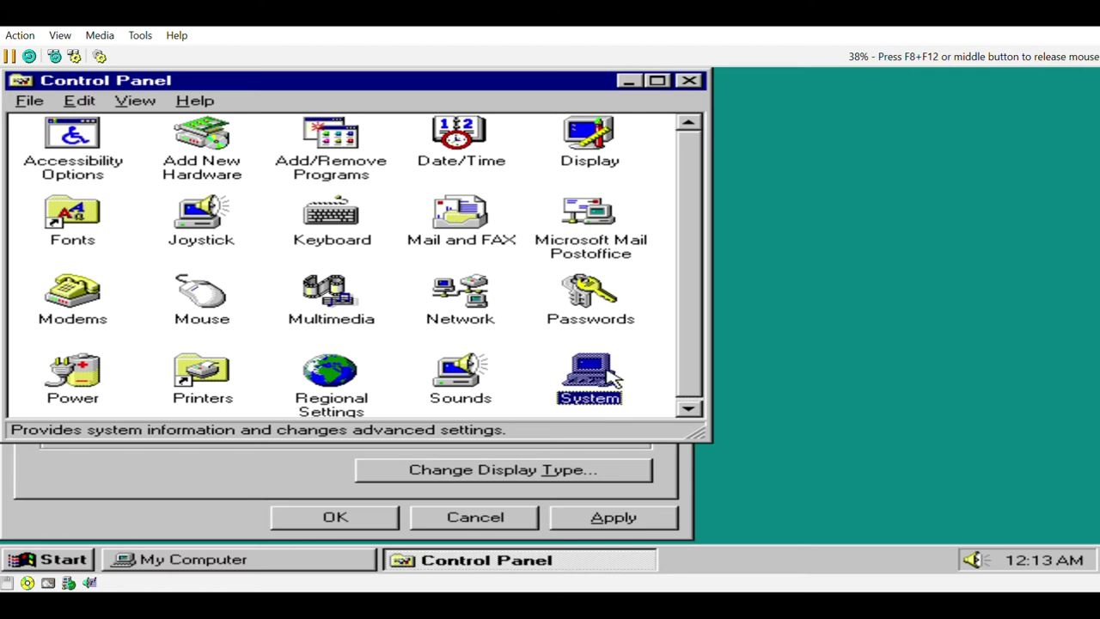
double_click(613, 376)
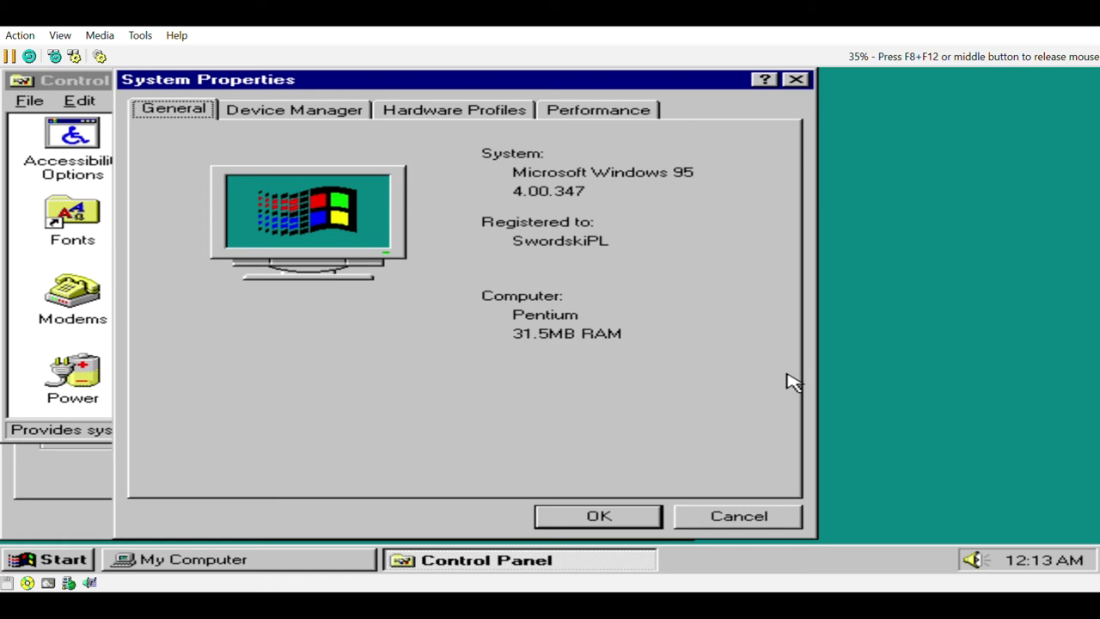
left_click(293, 112)
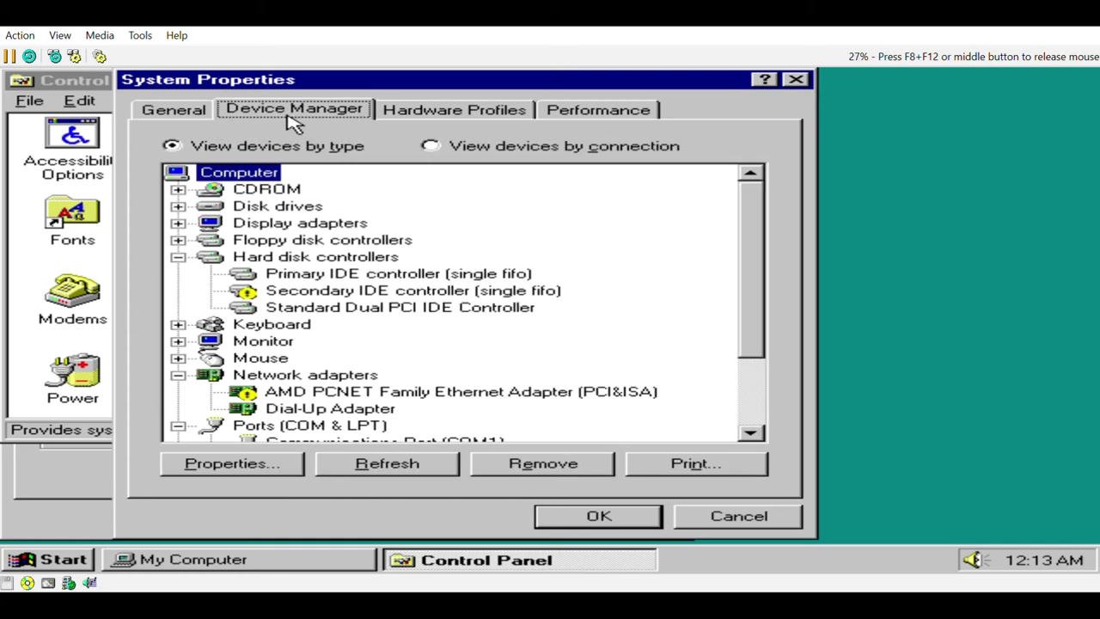
left_click(411, 116)
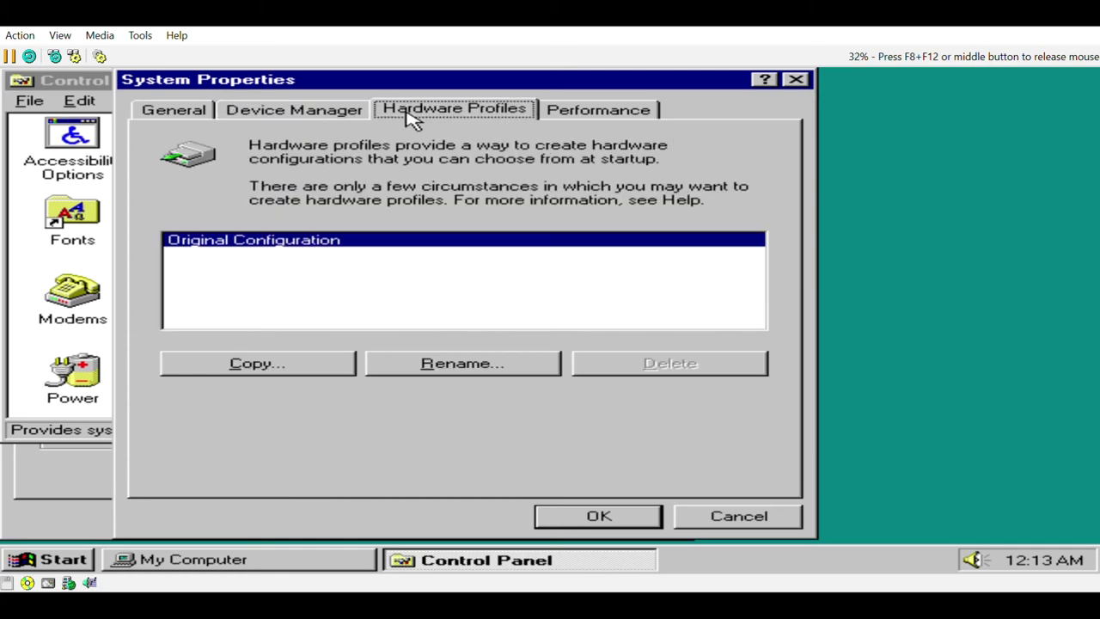
left_click(557, 117)
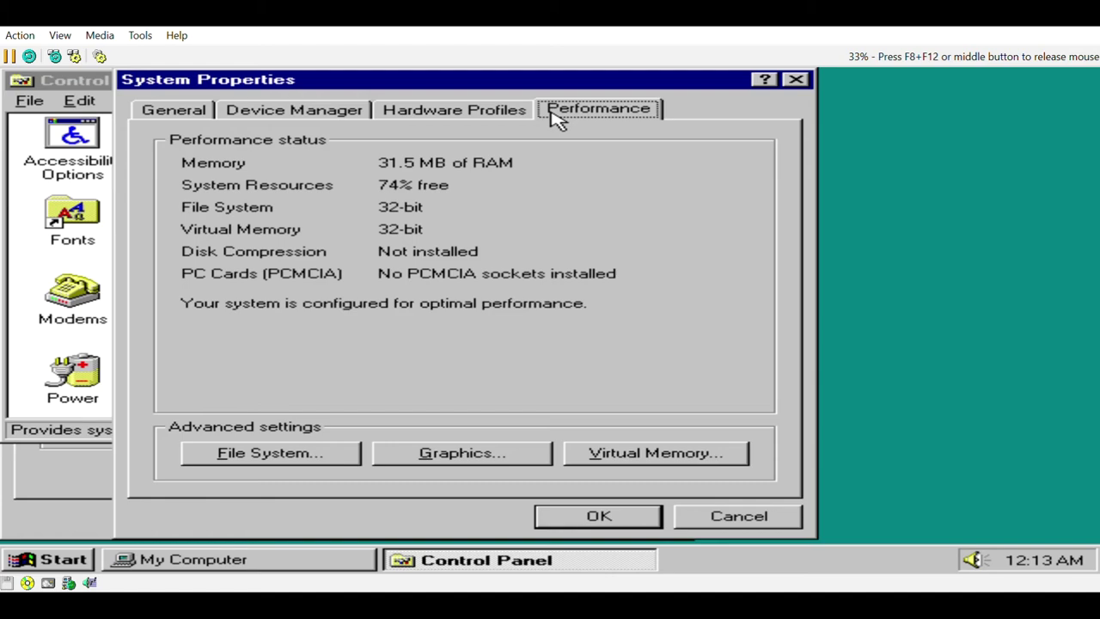
left_click(796, 80)
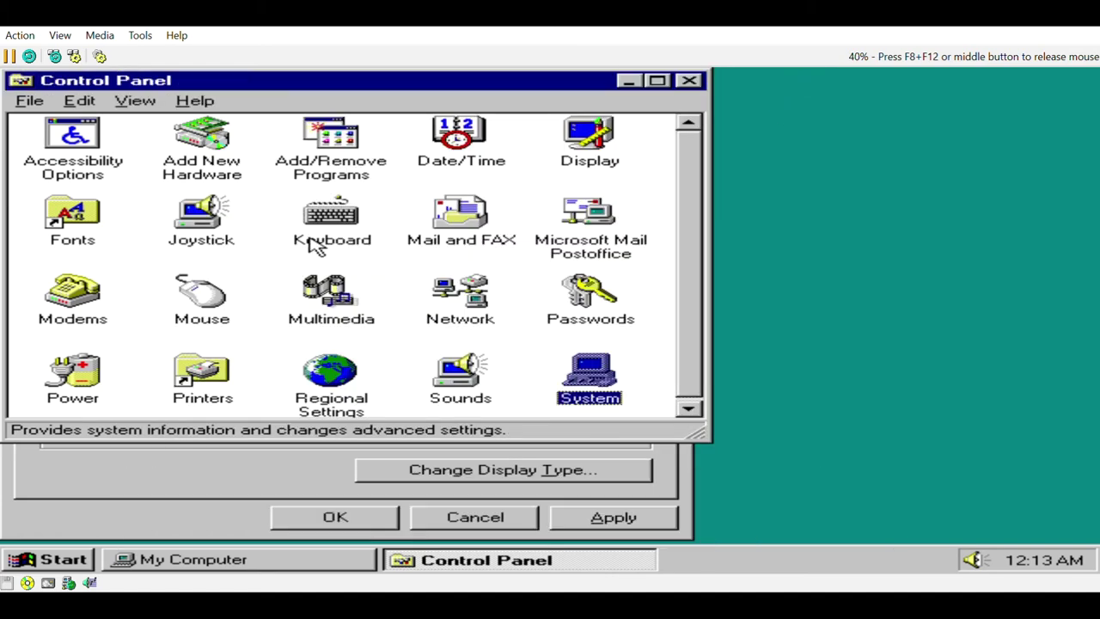
Close the Control Panel, apply the pending display settings with a restart, and dismiss the Welcome and My Computer windows
left_click(692, 80)
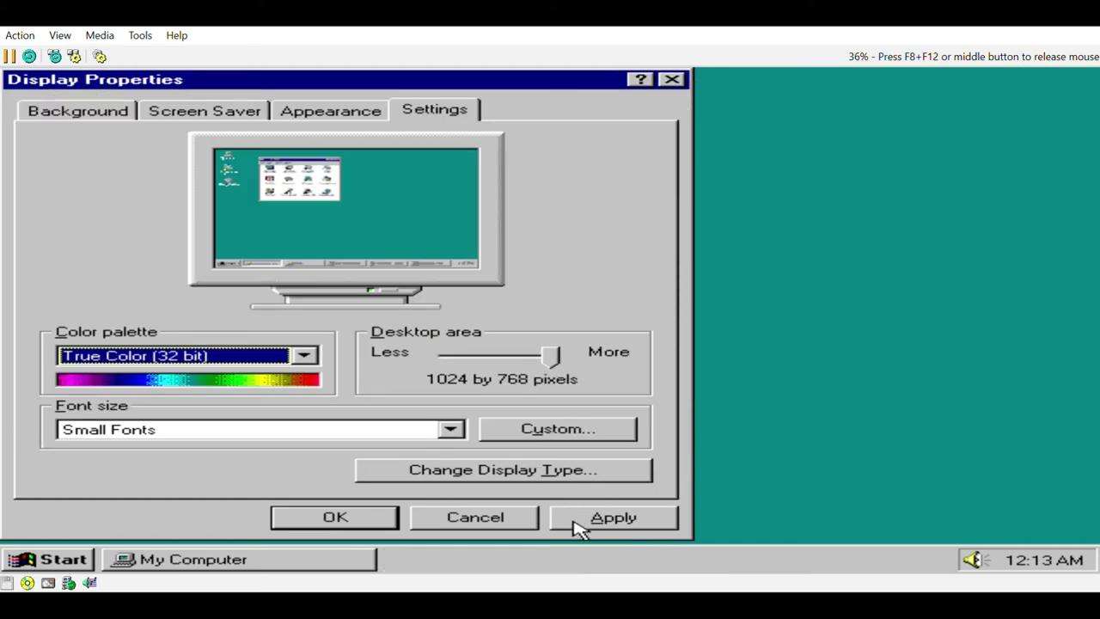
left_click(601, 524)
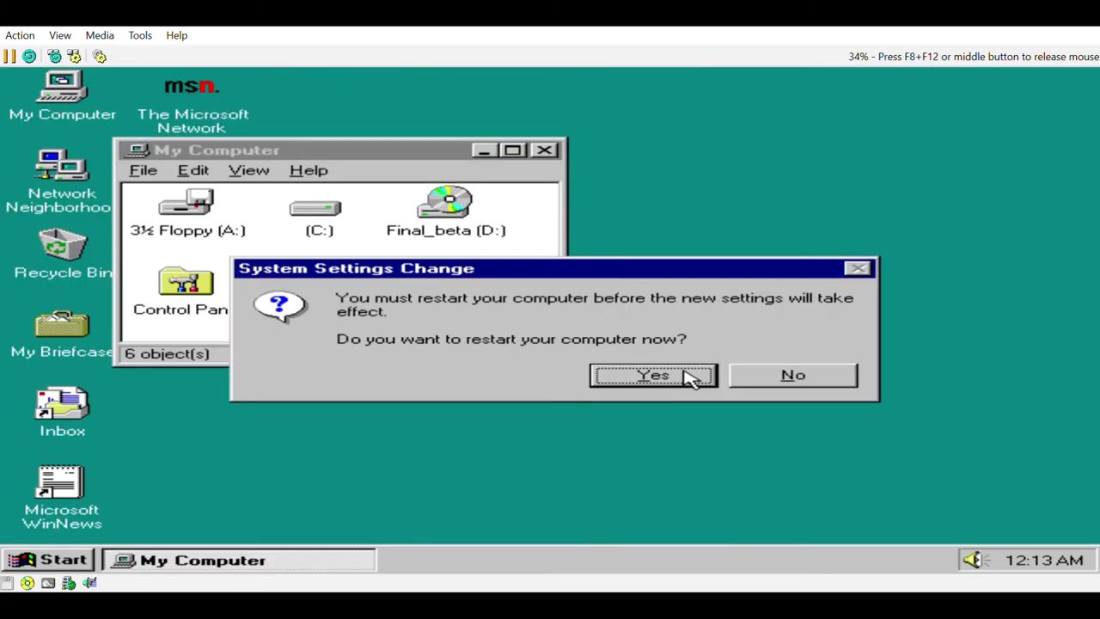
key("Escape")
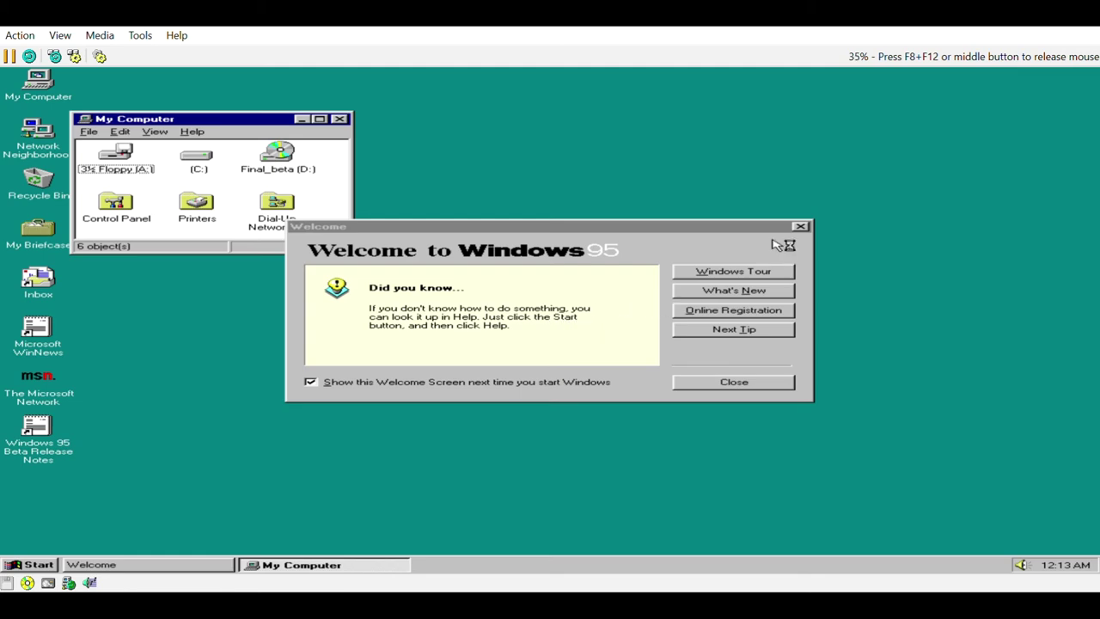
left_click(801, 227)
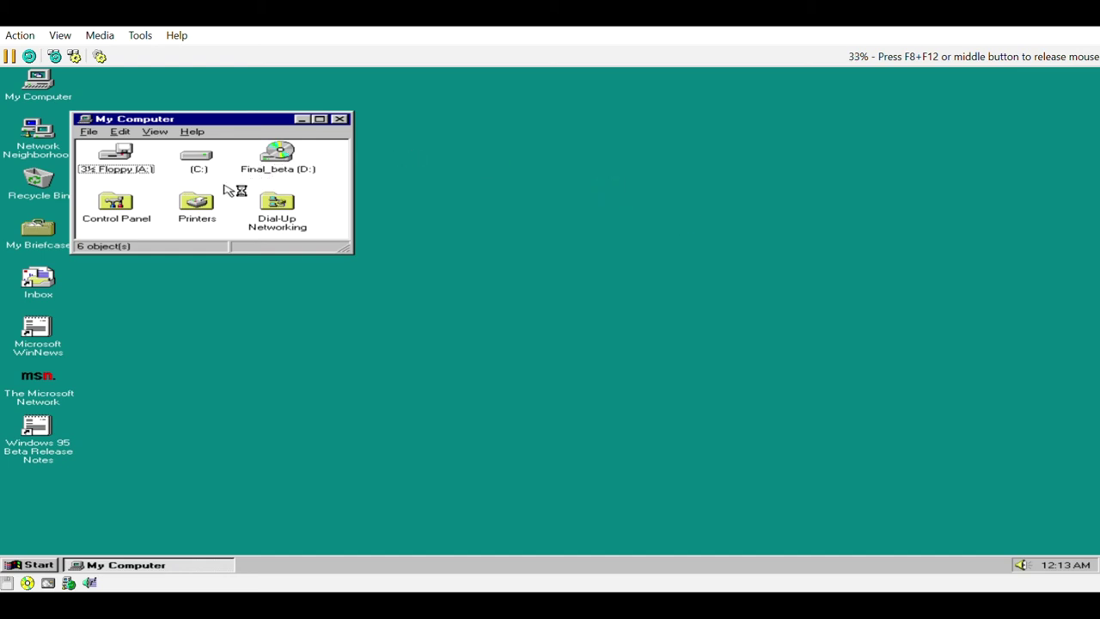
left_click(341, 119)
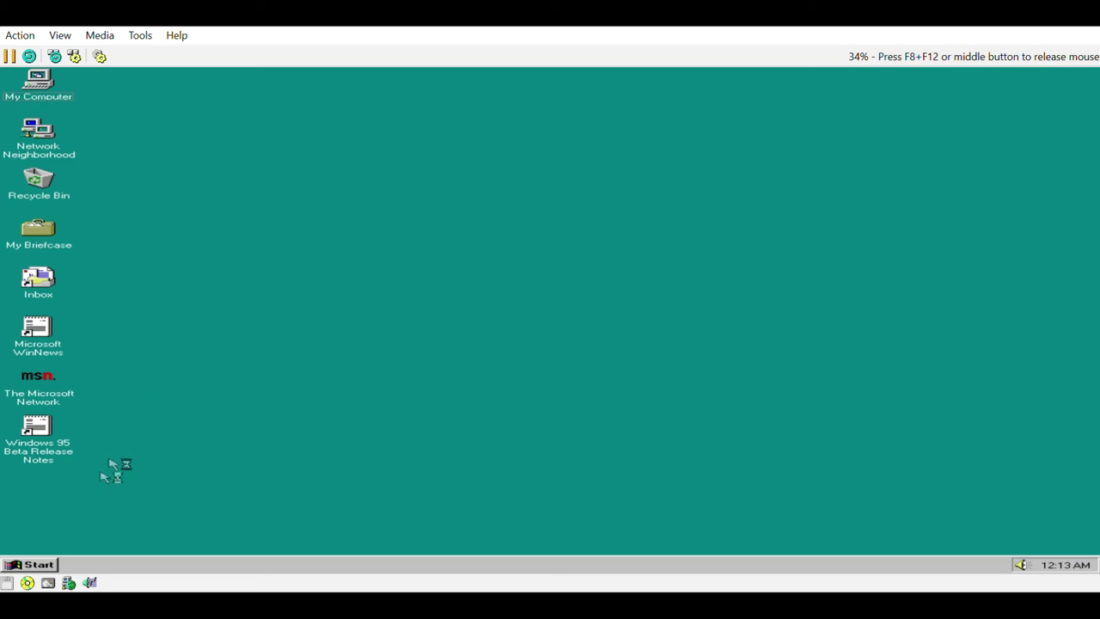
Browse the Games and System Tools groups of the accessories, and open and close the Calculator
left_click(36, 564)
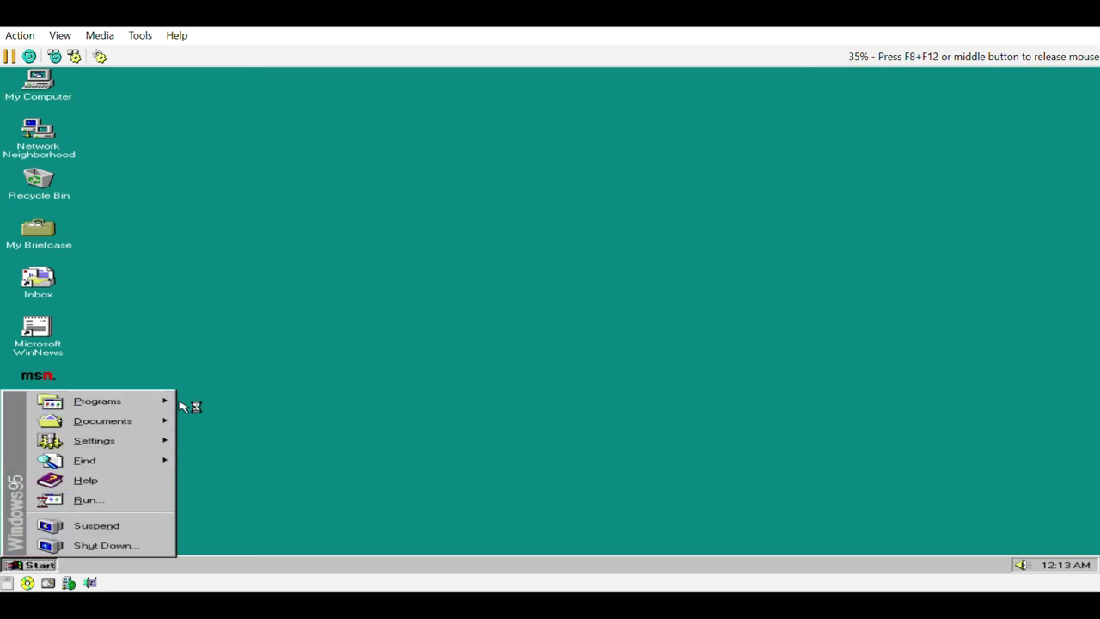
mouse_move(151, 404)
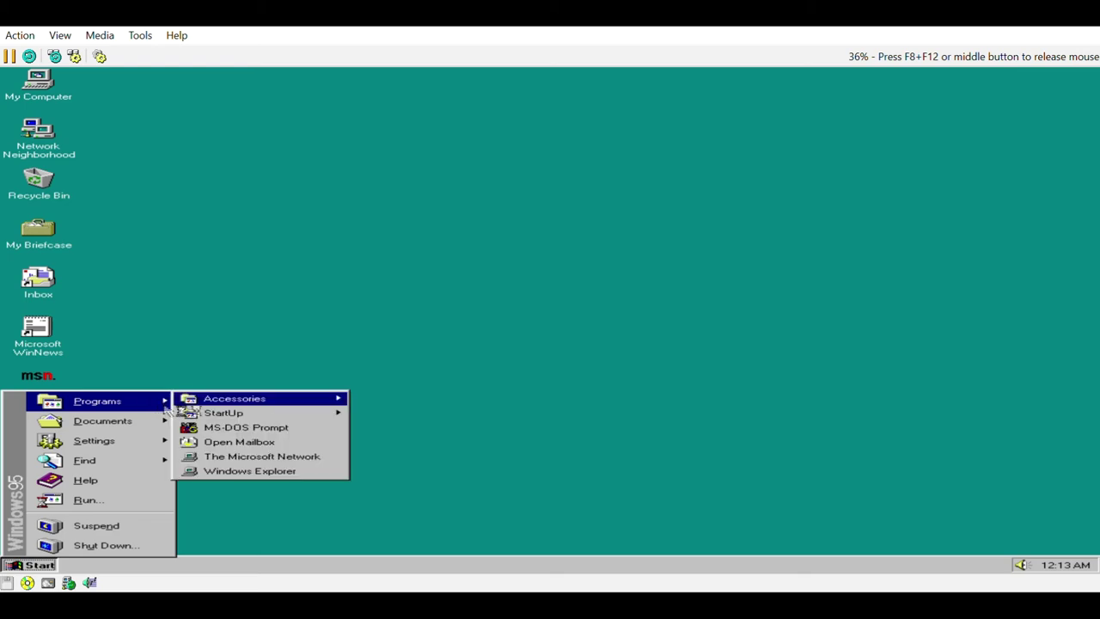
mouse_move(270, 403)
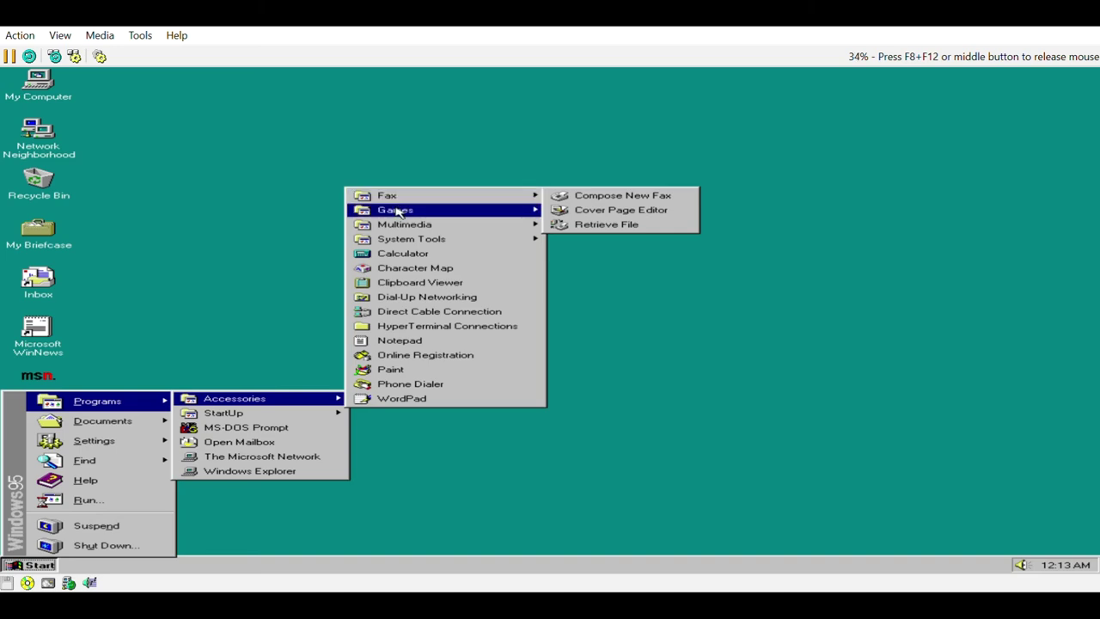
mouse_move(396, 211)
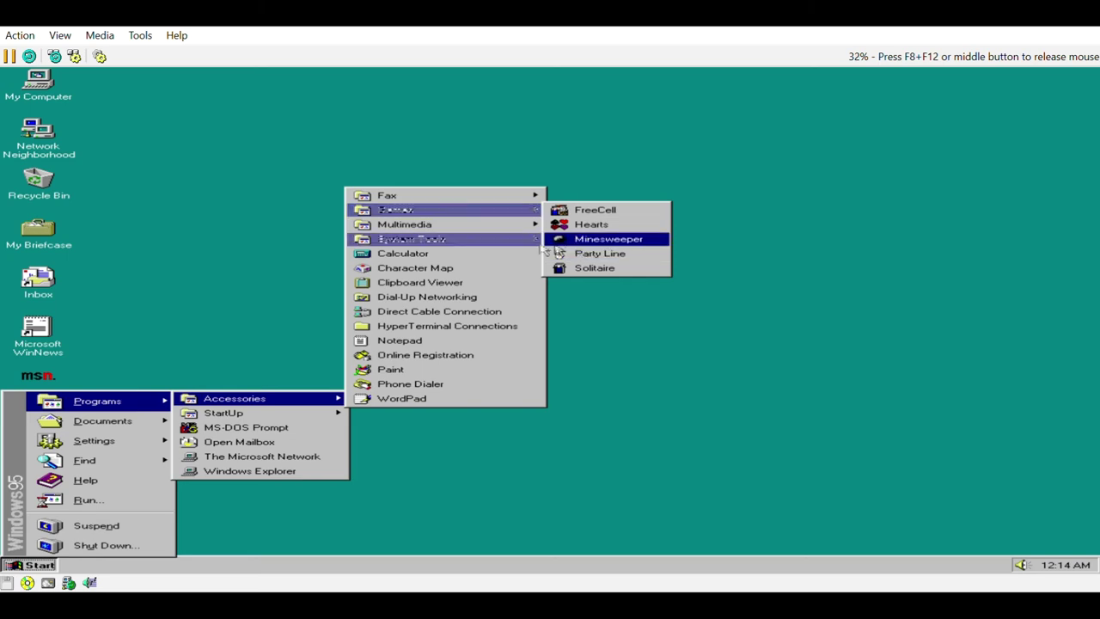
mouse_move(513, 230)
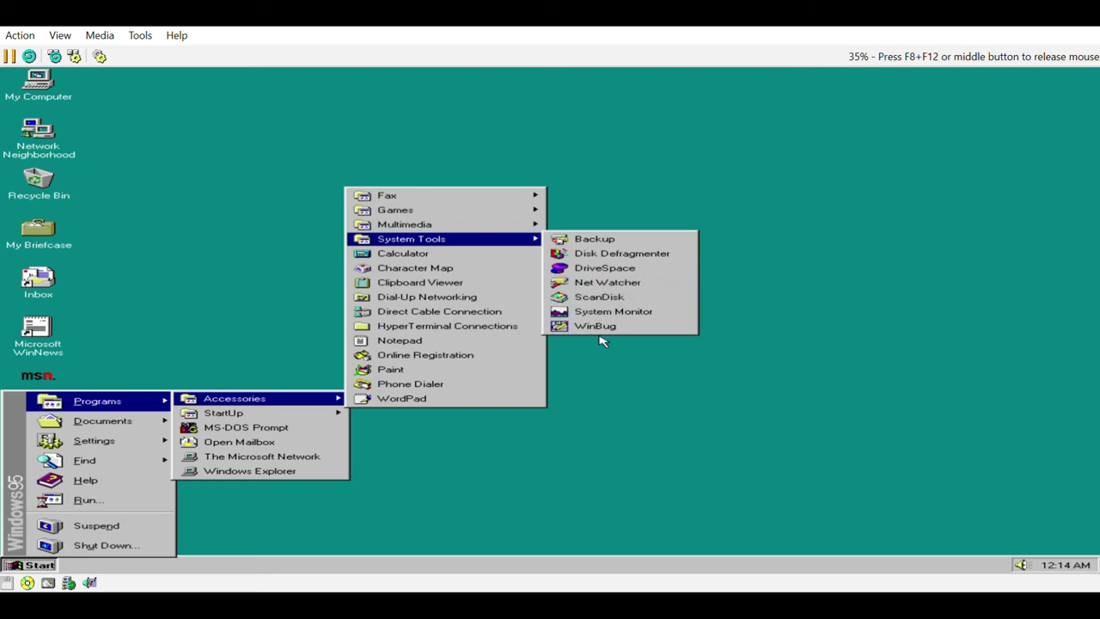
left_click(475, 255)
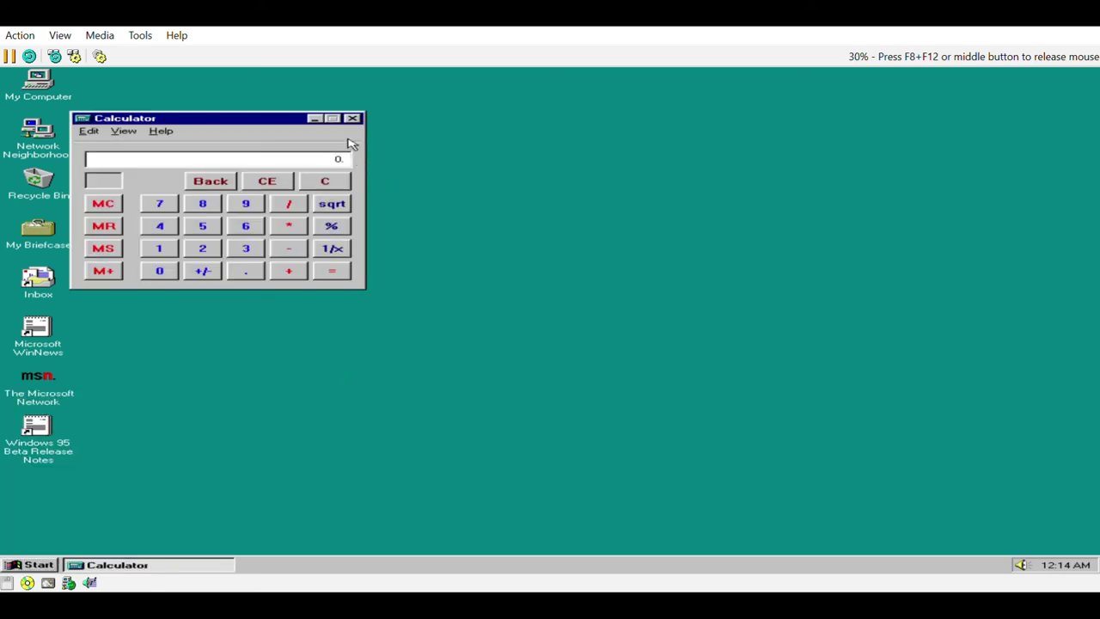
left_click(353, 118)
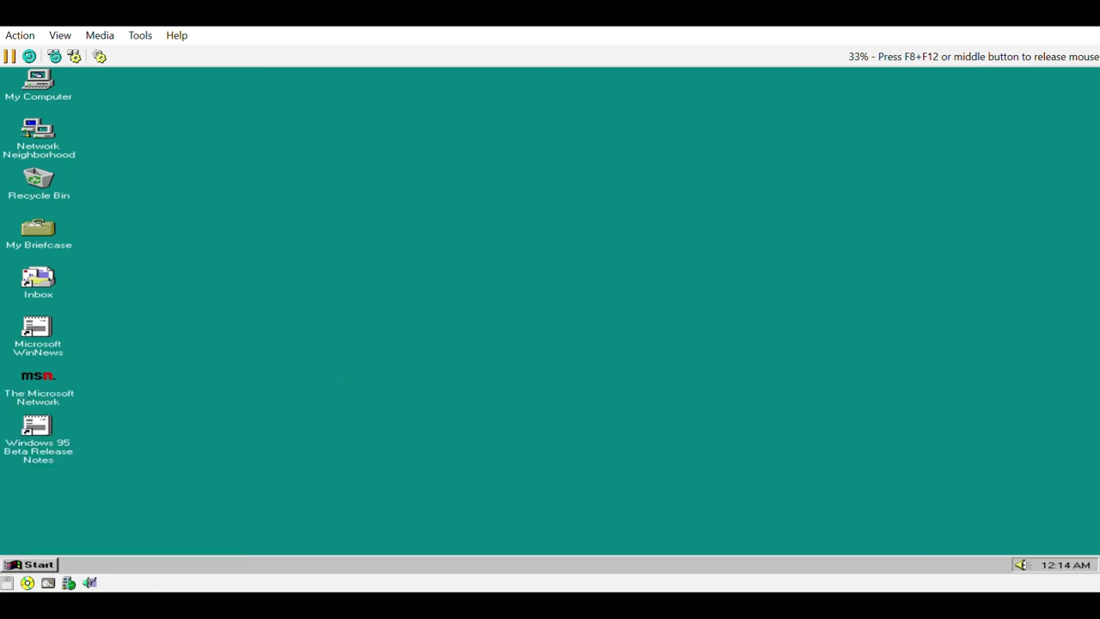
Browse the Start menu groups, view the Taskbar Options and Start Menu Programs pages of the Taskbar Properties, and close them
left_click(30, 565)
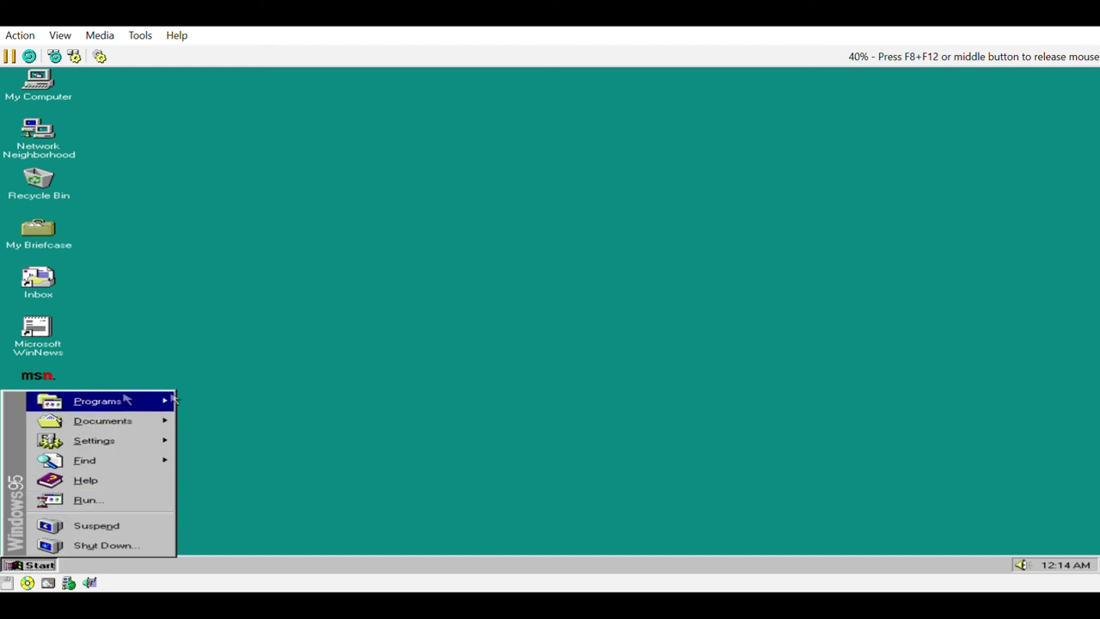
mouse_move(160, 401)
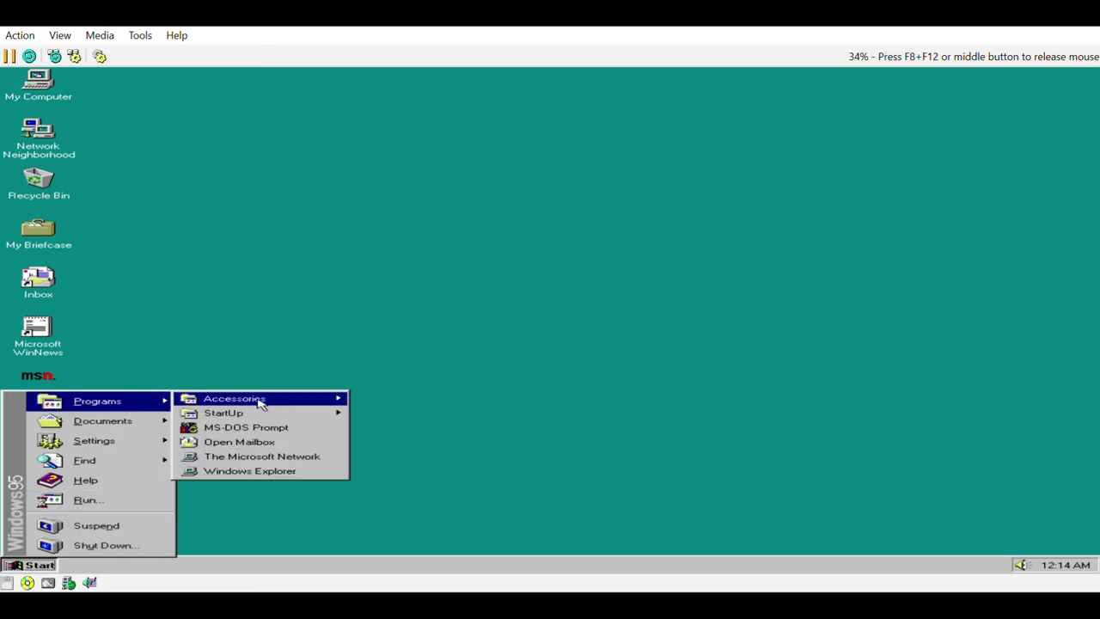
mouse_move(335, 405)
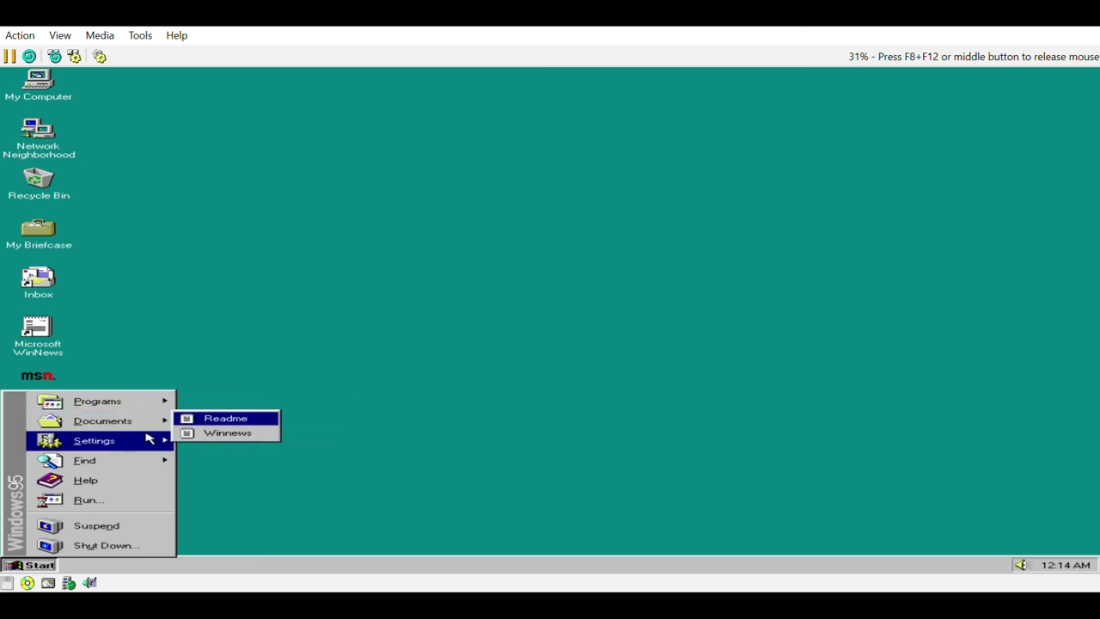
mouse_move(149, 439)
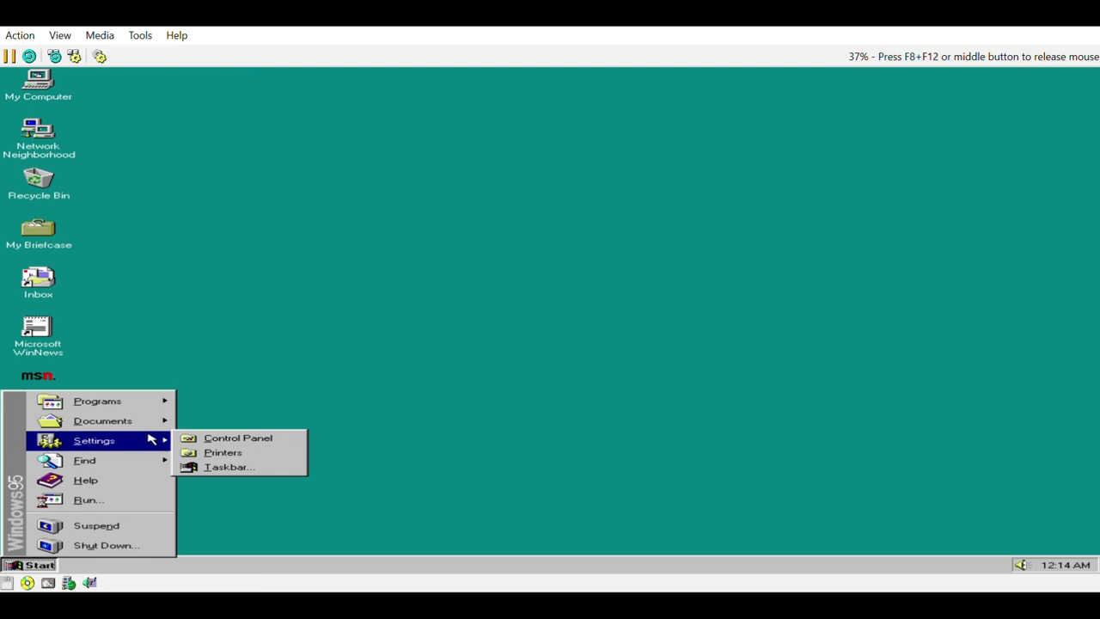
left_click(230, 469)
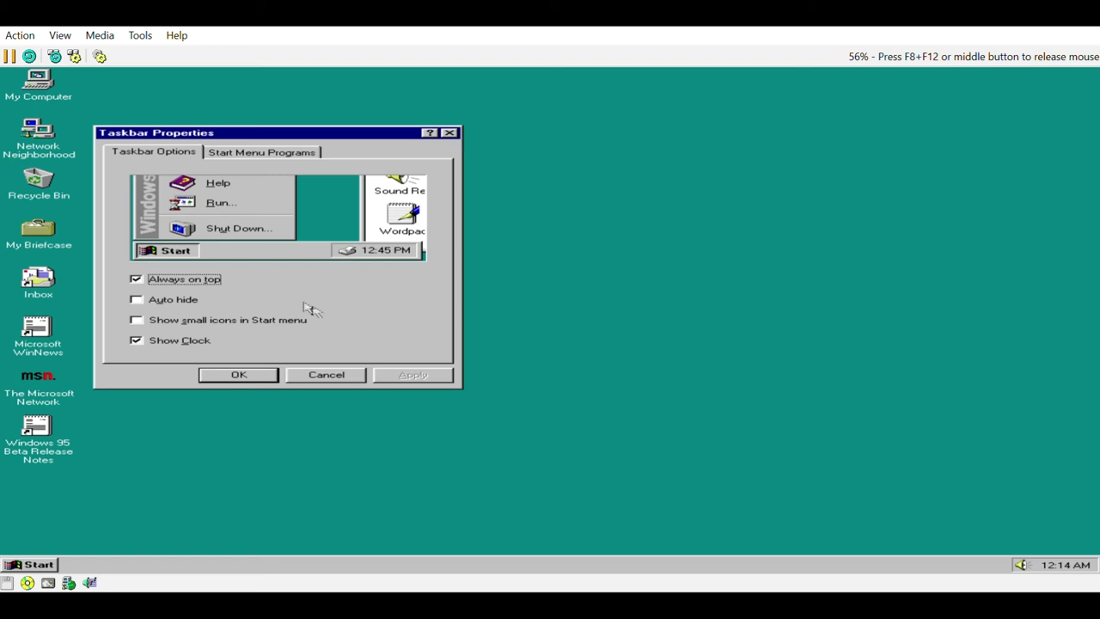
left_click(218, 152)
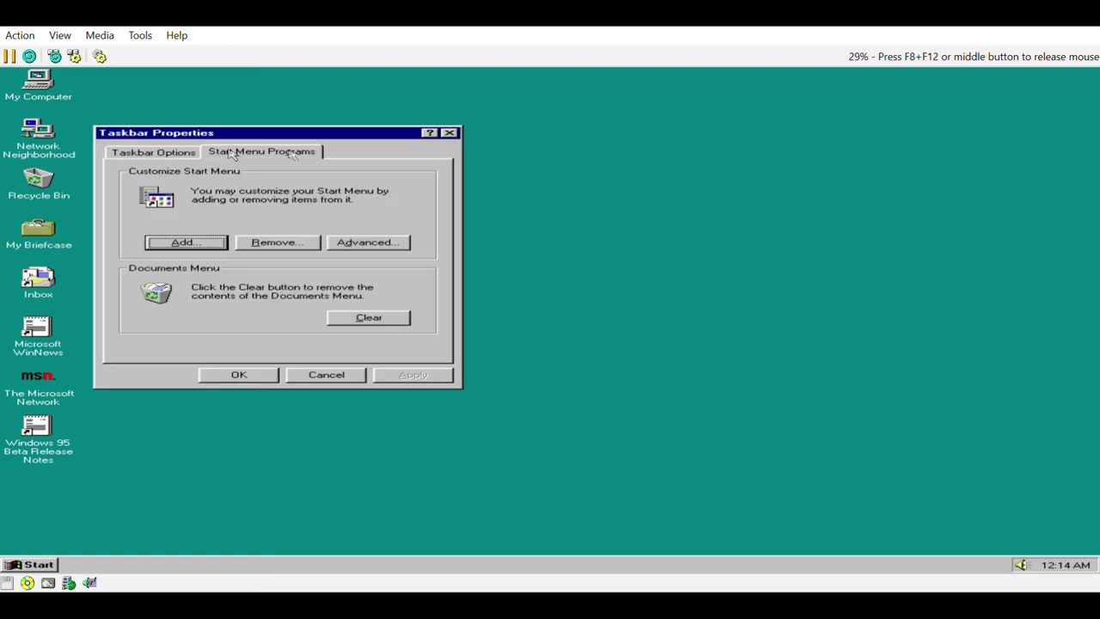
left_click(450, 134)
Display the Windows version information using the Run command and dismiss it
left_click(34, 564)
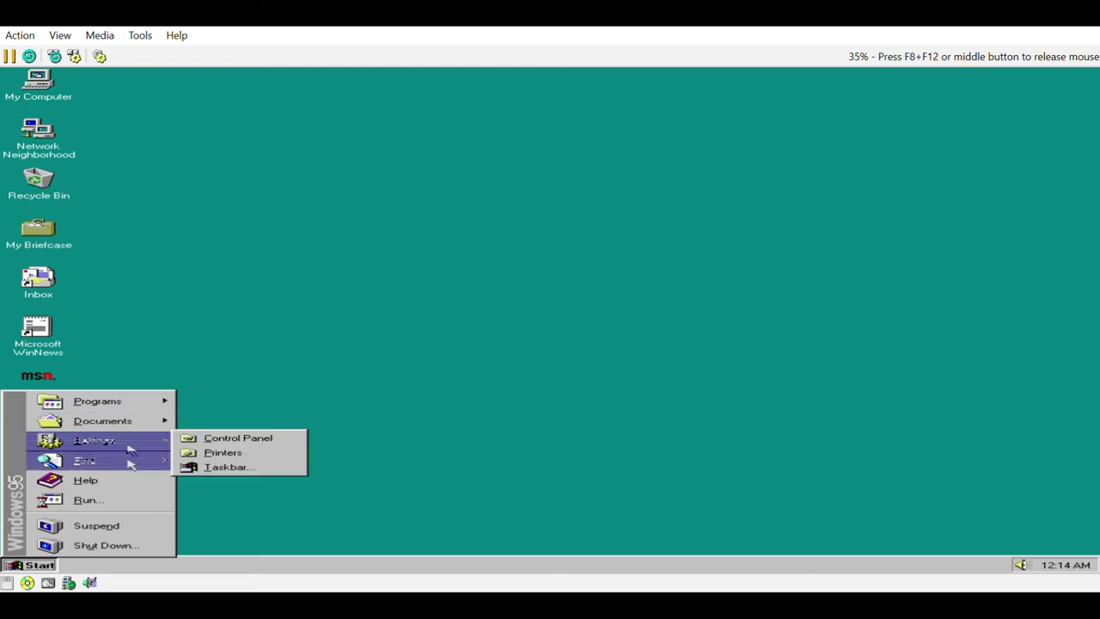
mouse_move(128, 463)
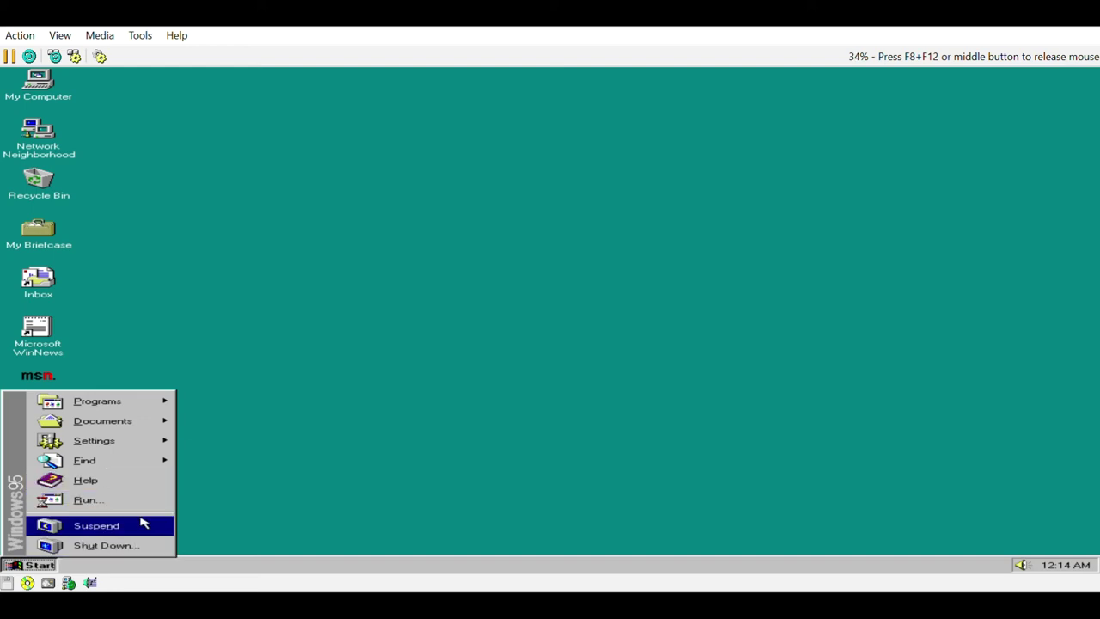
left_click(144, 499)
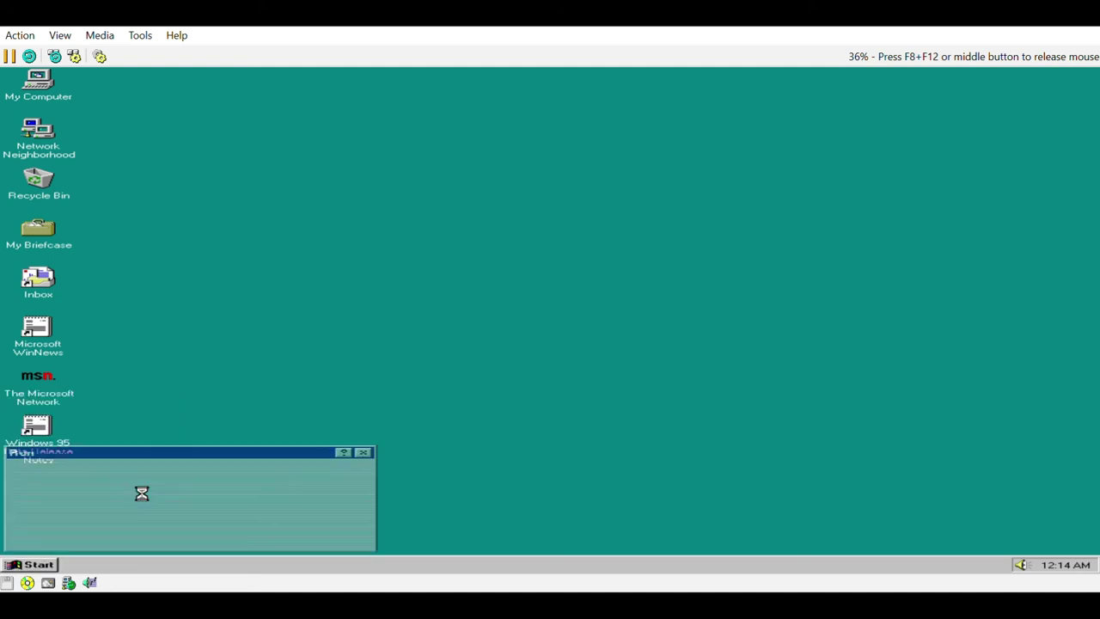
type("command")
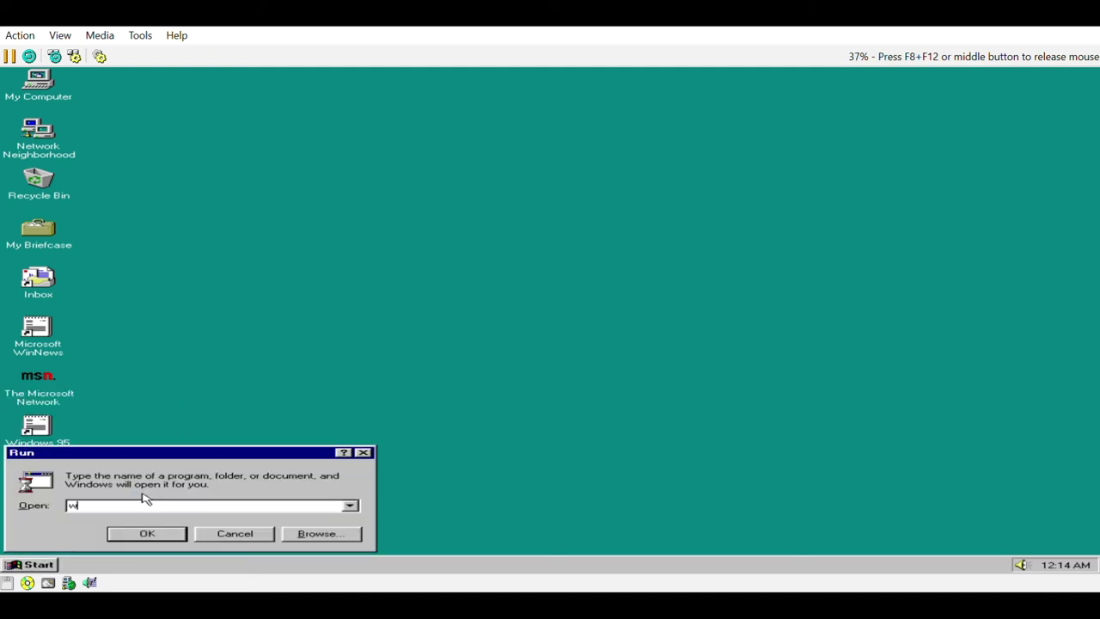
key("Return")
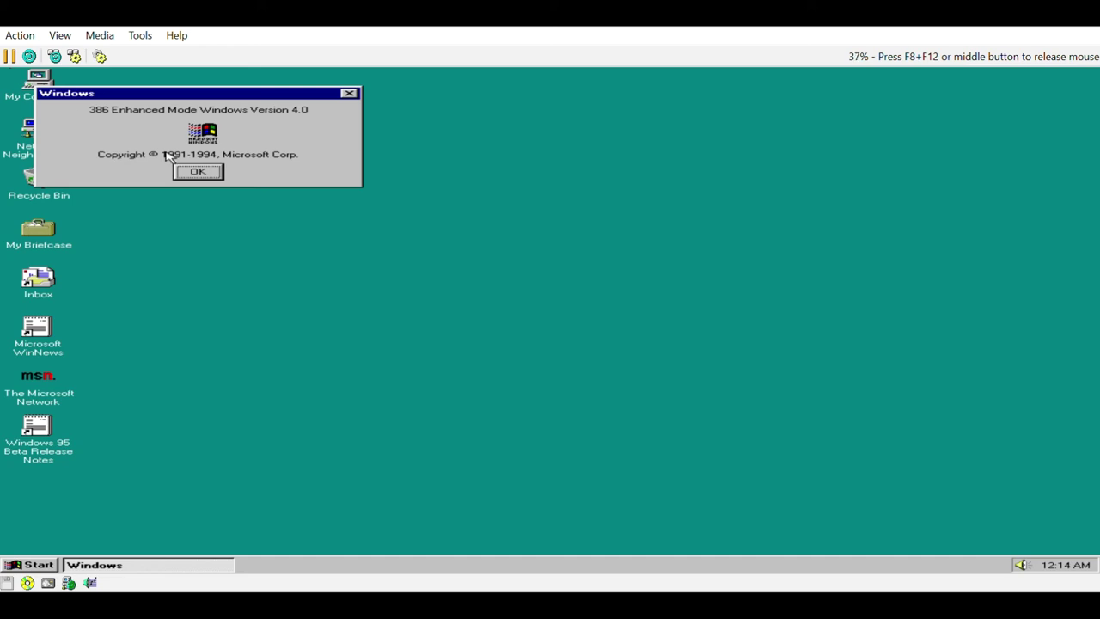
left_click(199, 171)
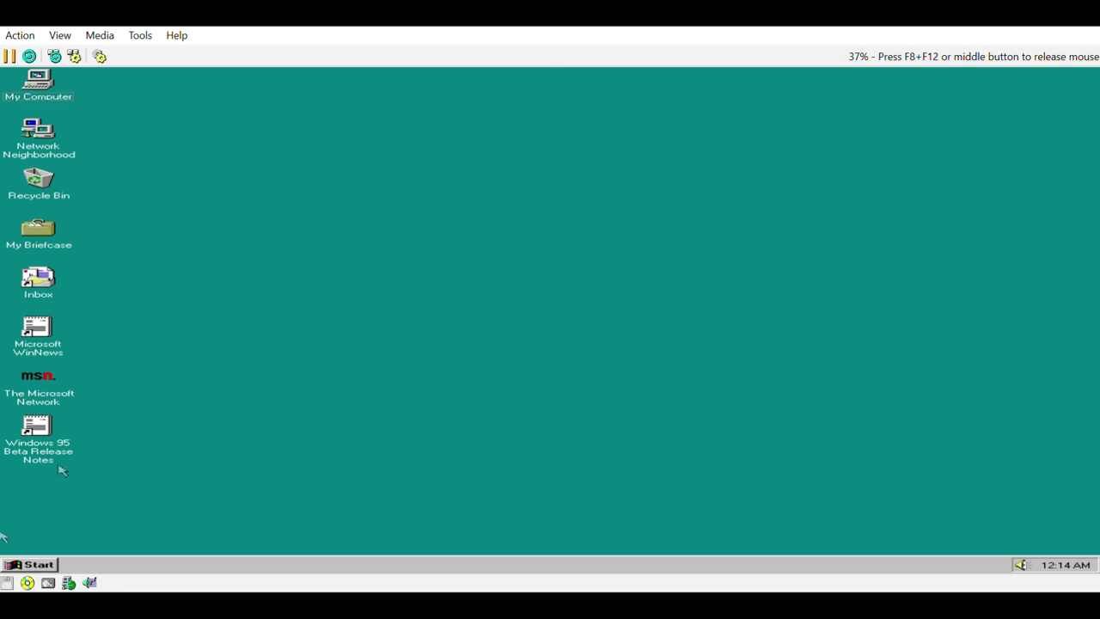
Check the system version with the ver command in an MS-DOS Prompt and close the prompt window
left_click(20, 567)
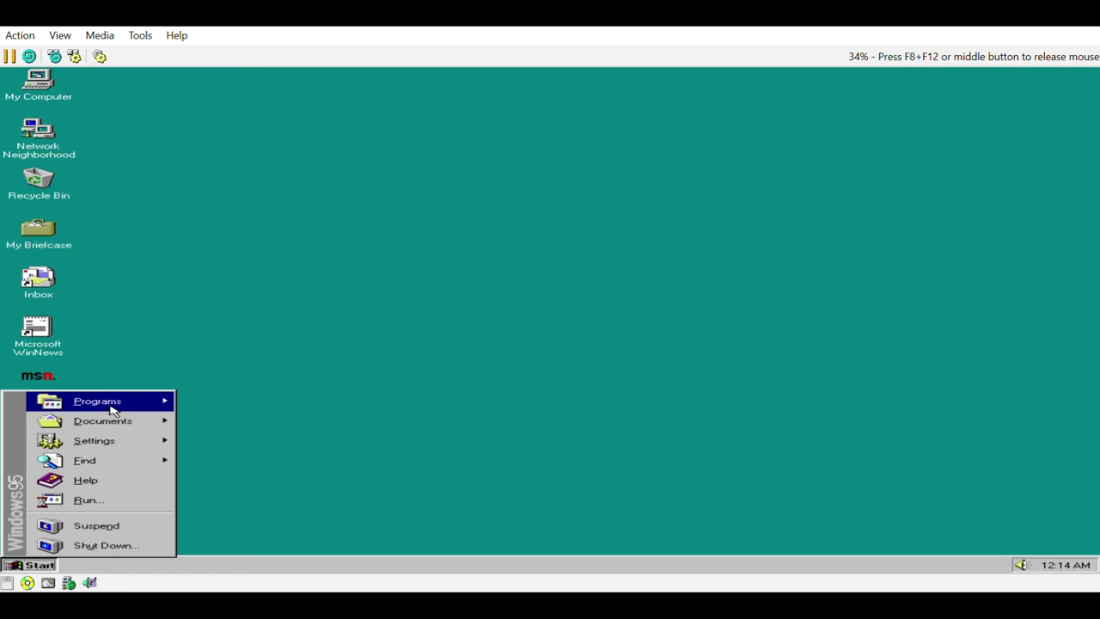
mouse_move(112, 411)
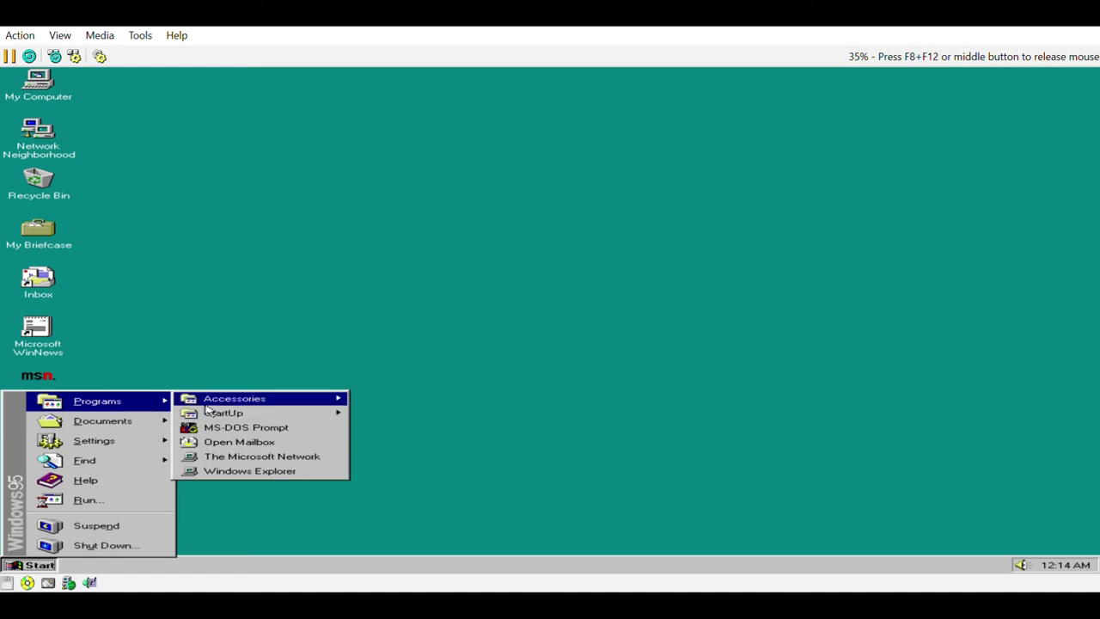
mouse_move(207, 406)
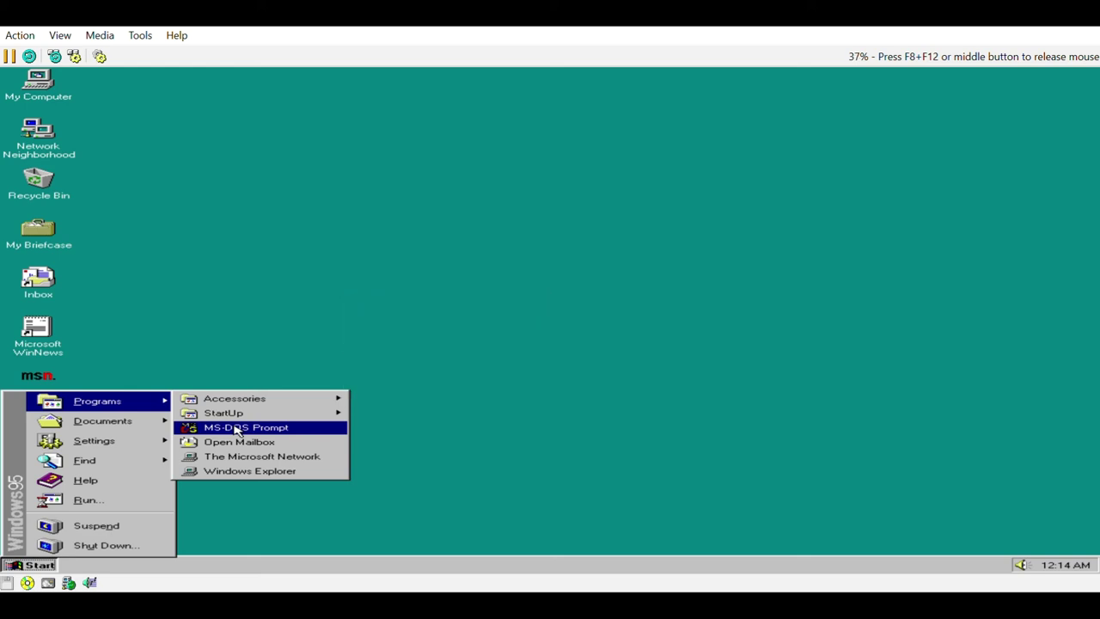
left_click(237, 429)
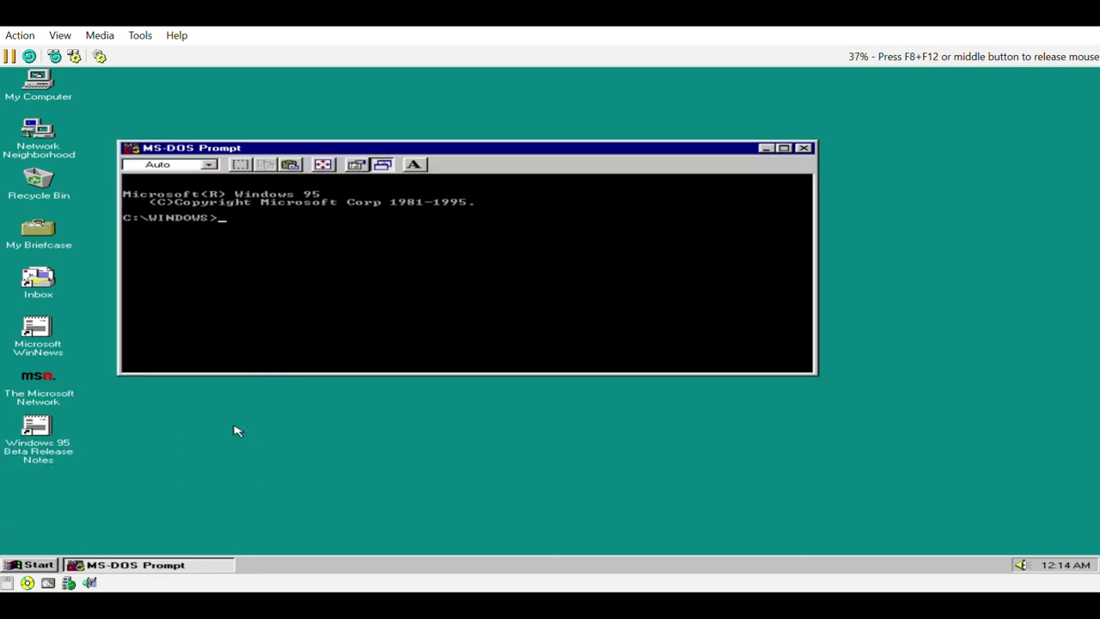
type("ver")
key("Return")
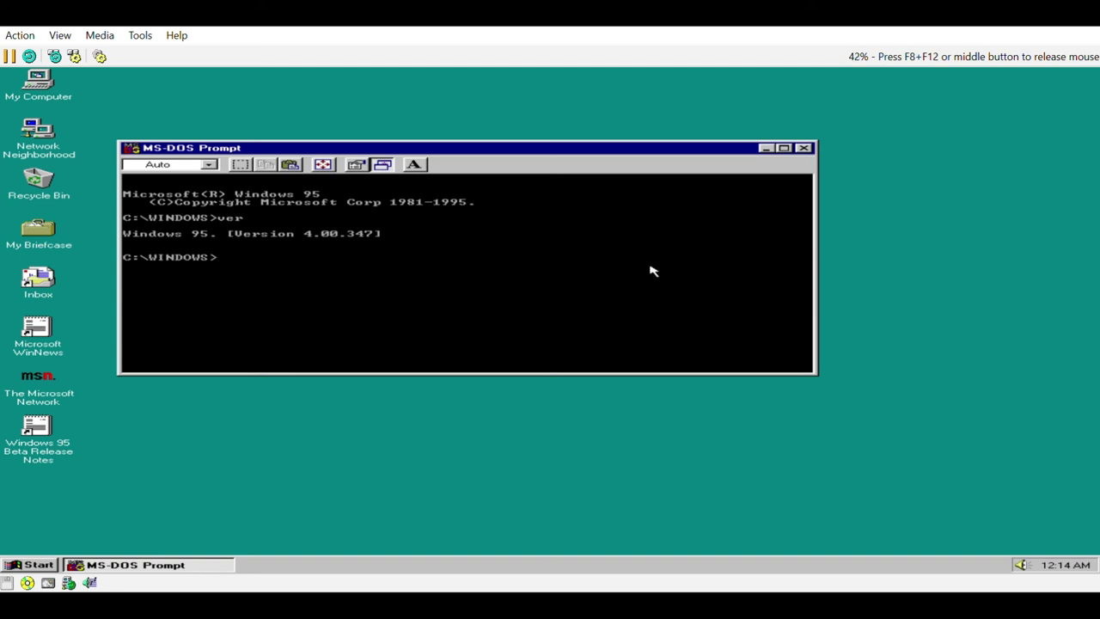
left_click(804, 147)
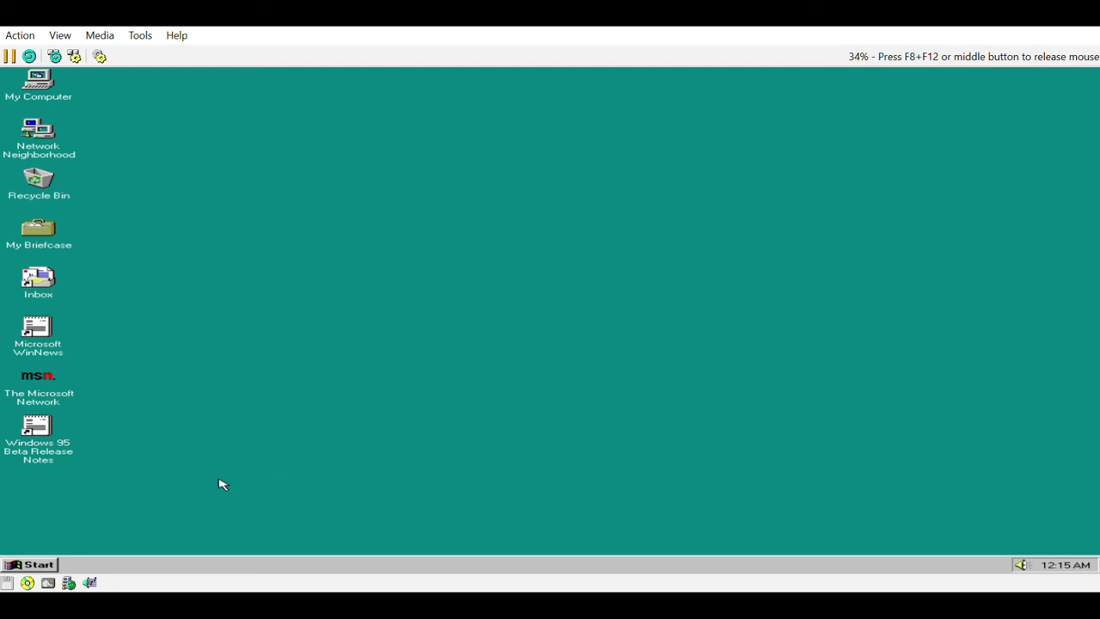
Restart the computer, turn off showing the Welcome Screen at the next Windows start, and close it
left_click(45, 563)
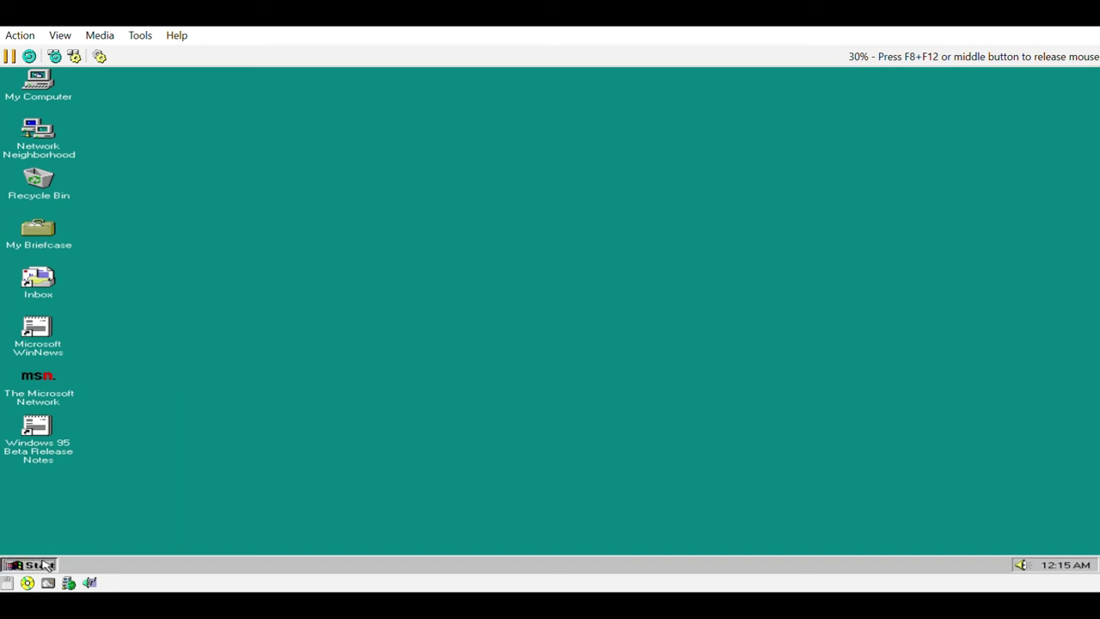
left_click(79, 554)
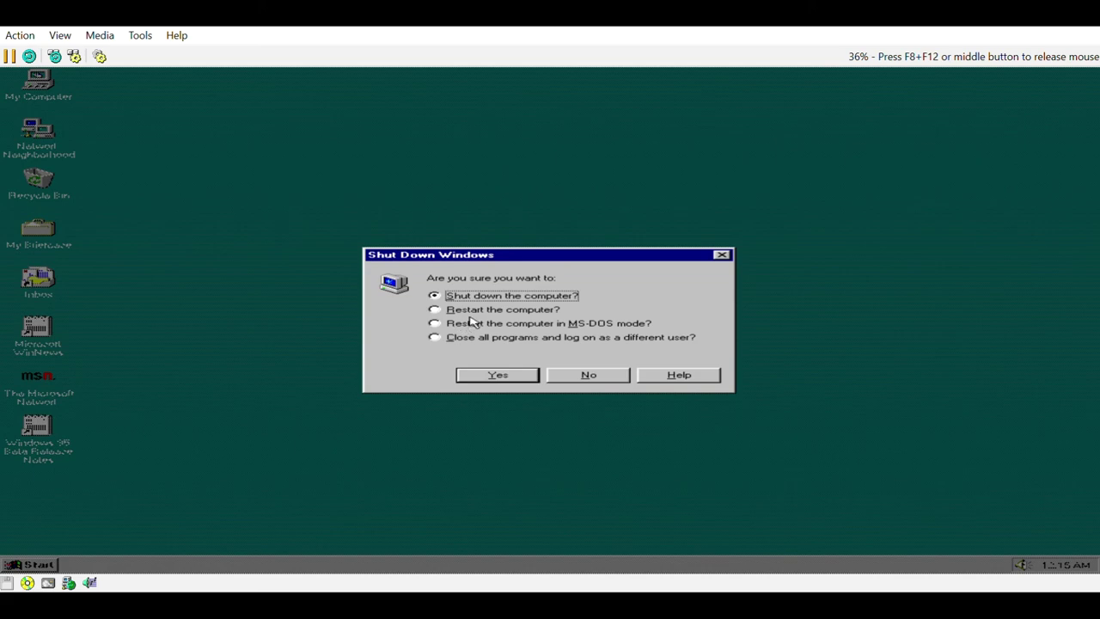
left_click(436, 312)
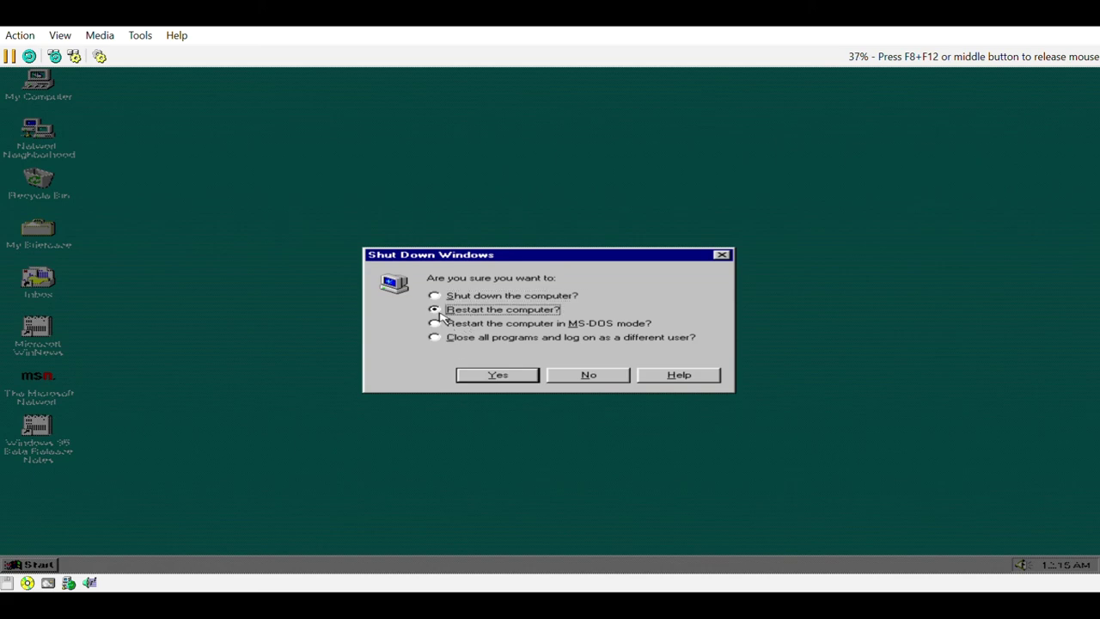
left_click(471, 374)
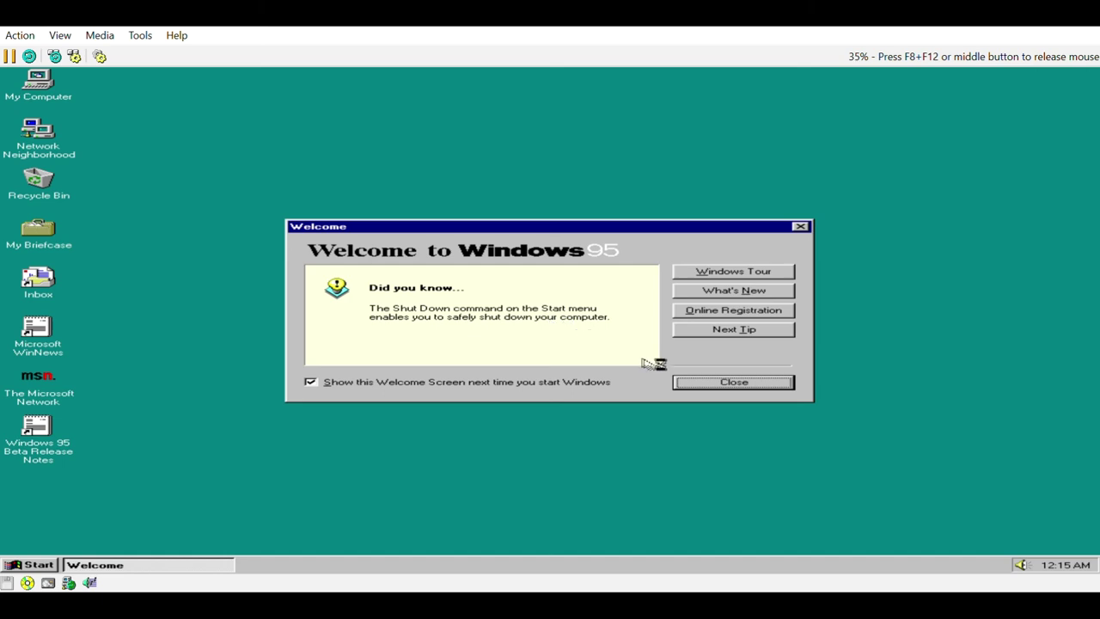
left_click(319, 384)
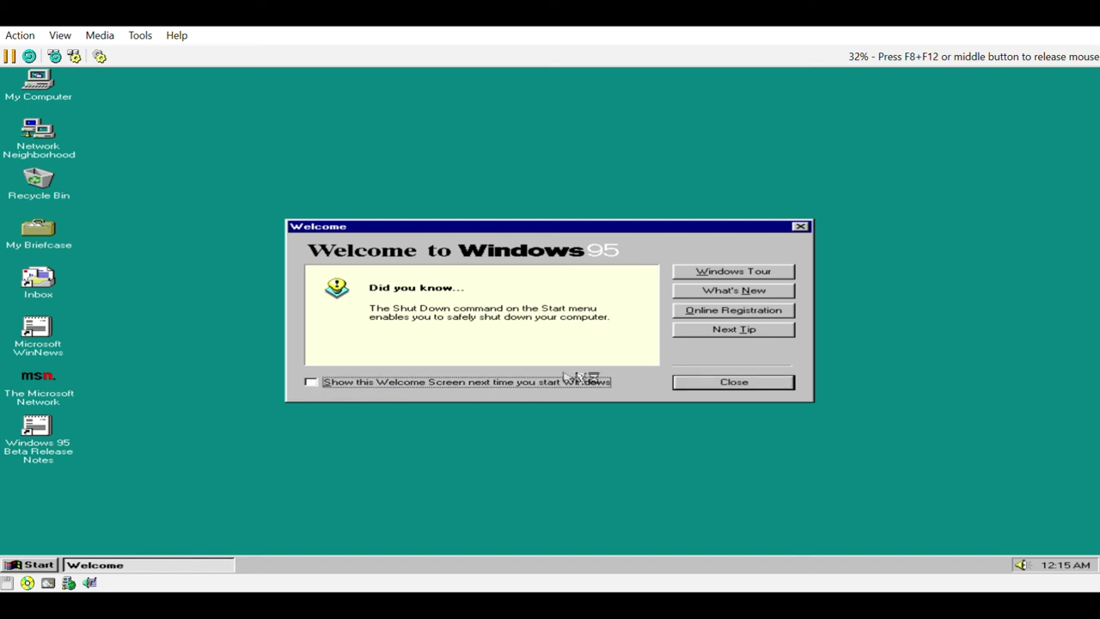
left_click(732, 384)
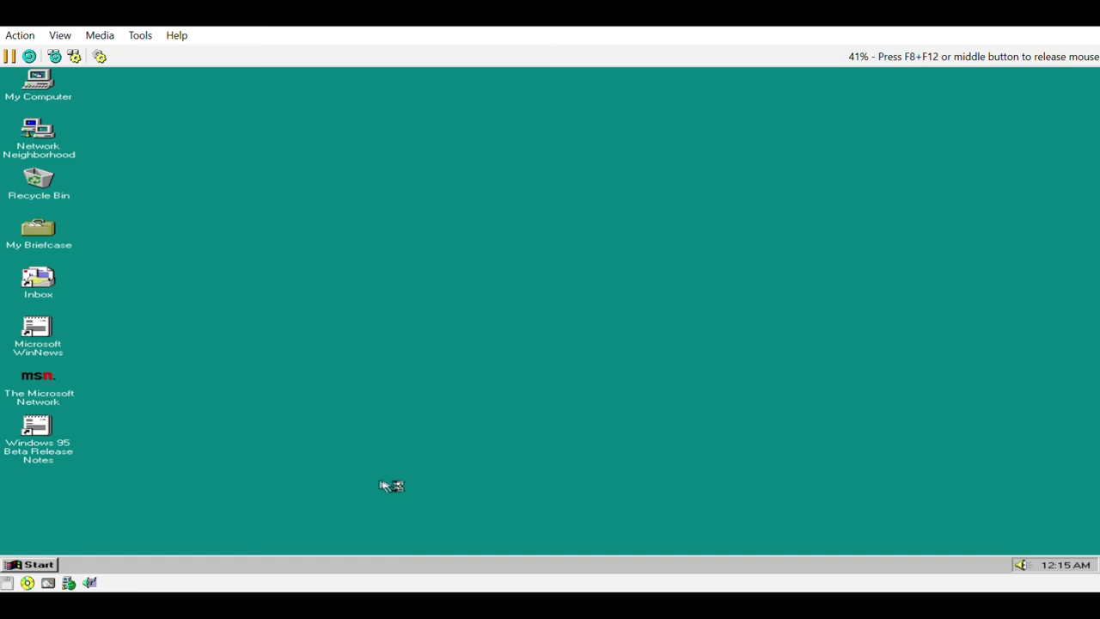
Restart the computer in MS-DOS mode
left_click(21, 567)
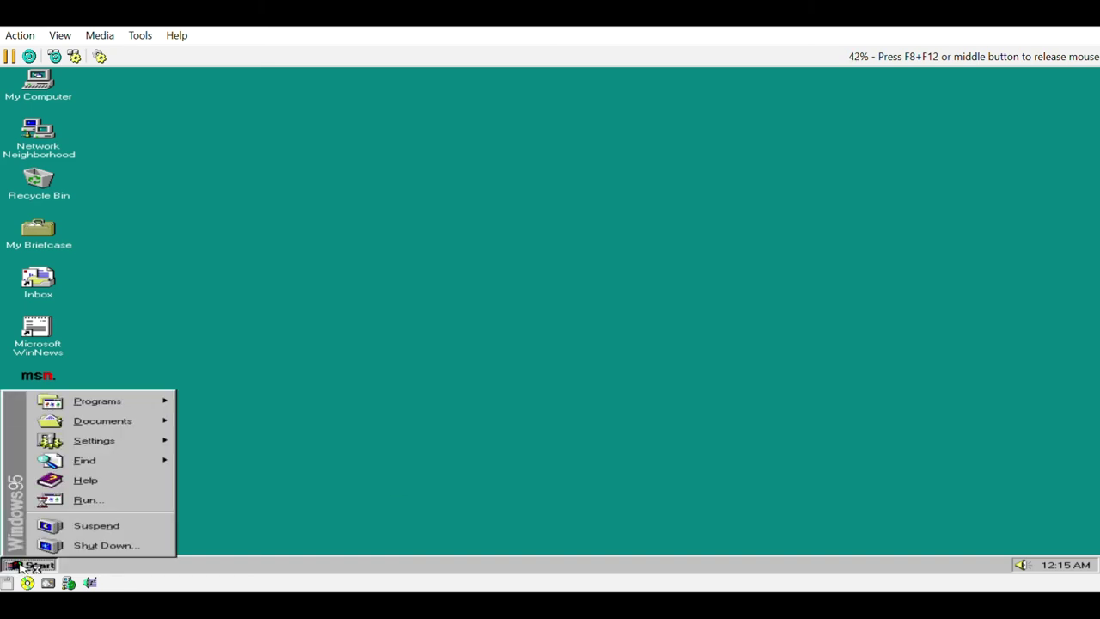
left_click(73, 550)
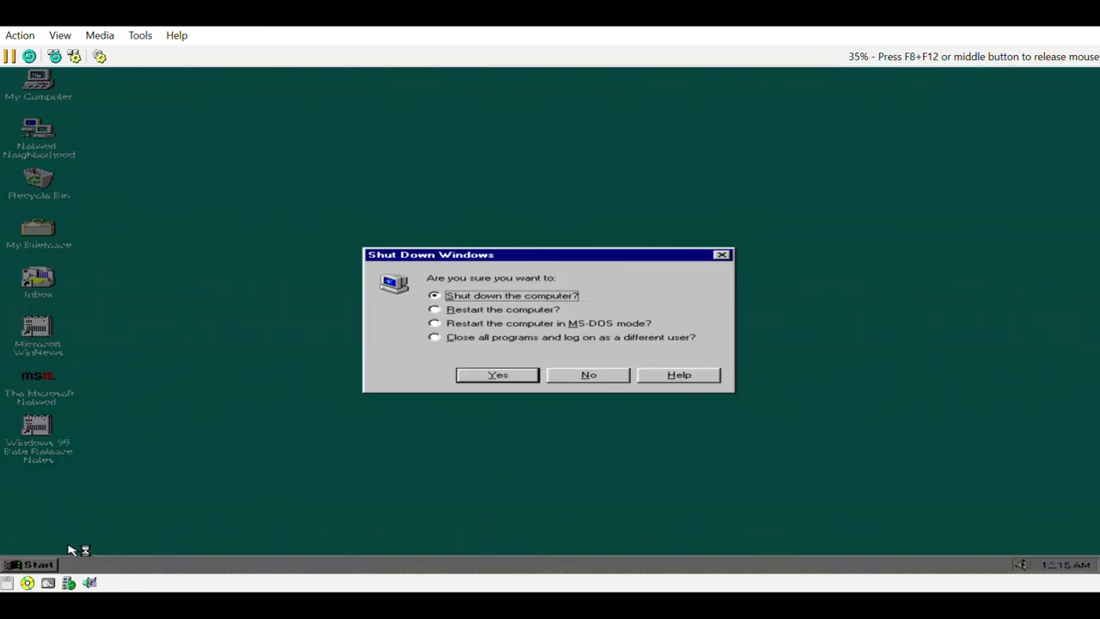
left_click(443, 323)
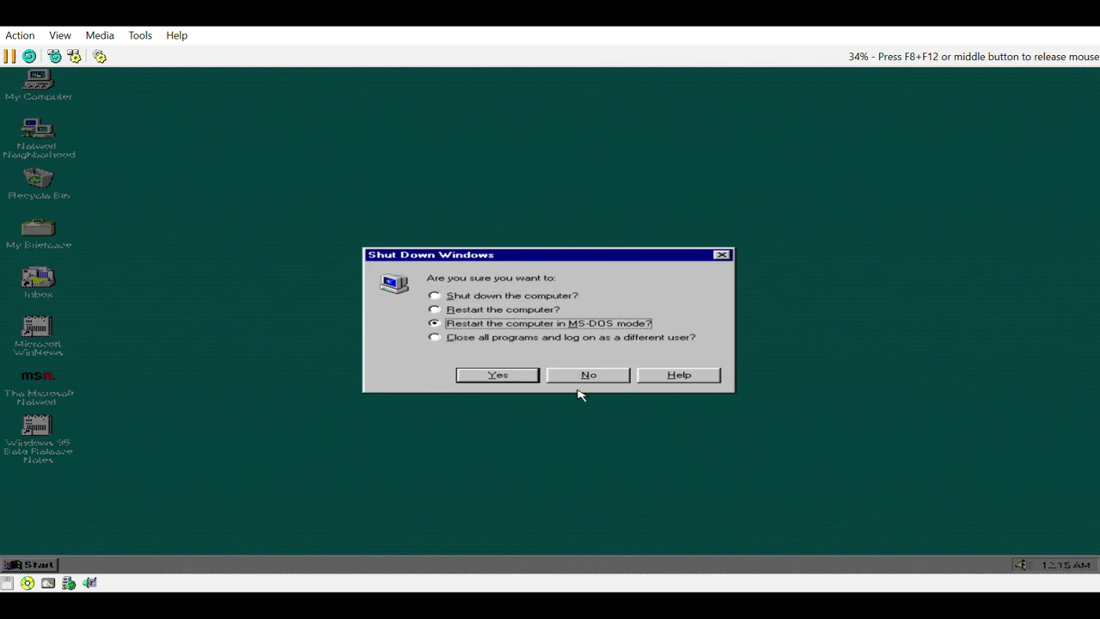
left_click(524, 380)
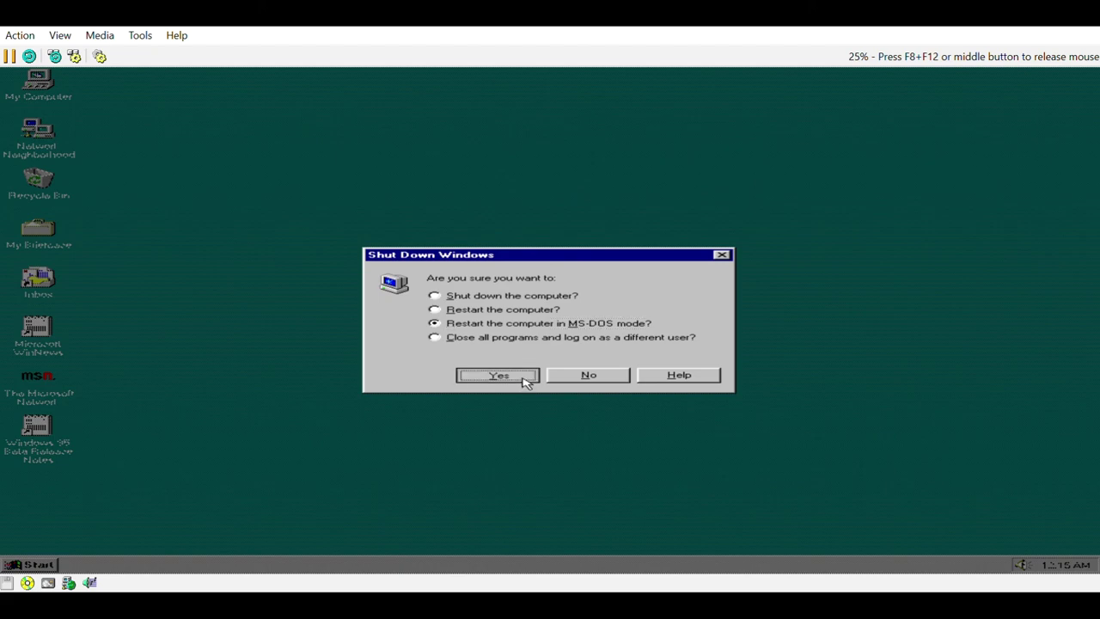